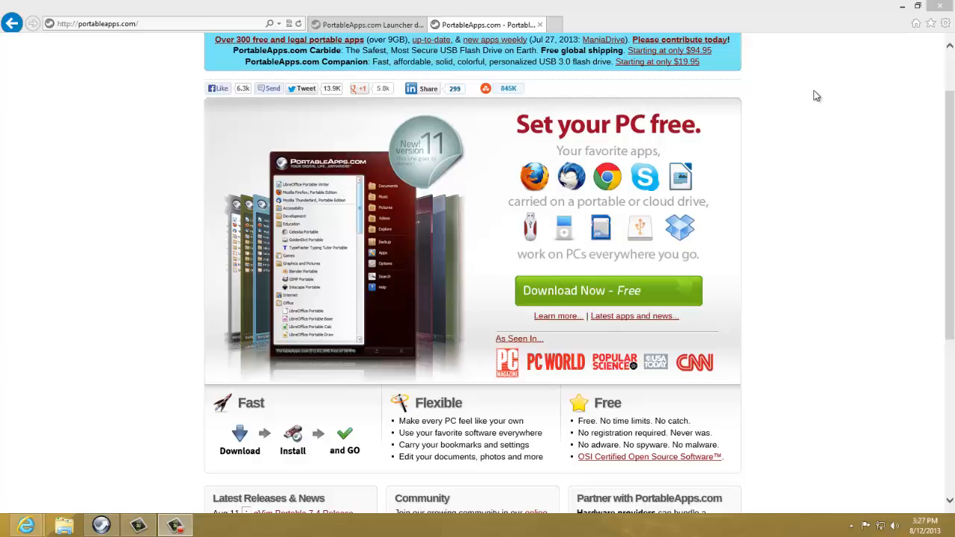
Look at the PortableApps.com Launcher documentation page and return to the PortableApps.com home page.
left_click(350, 24)
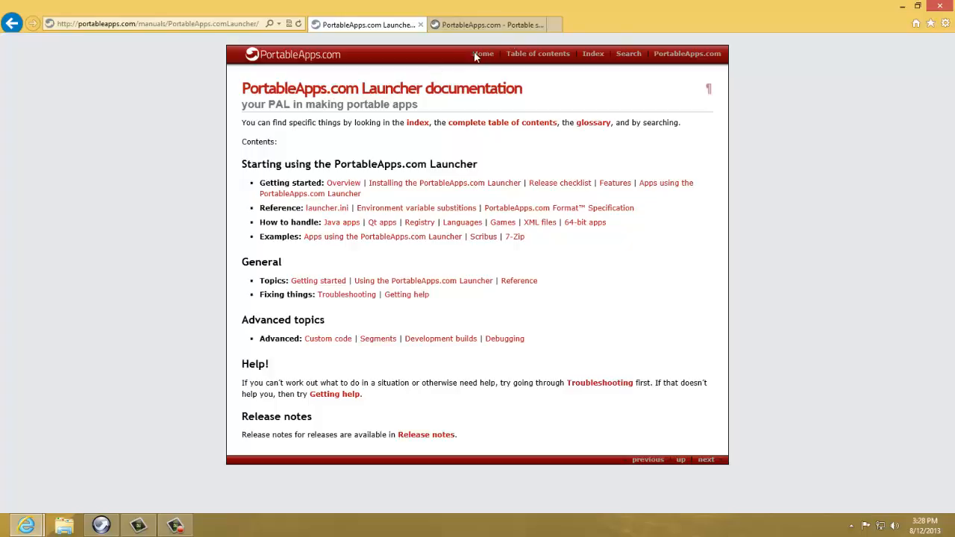
left_click(901, 8)
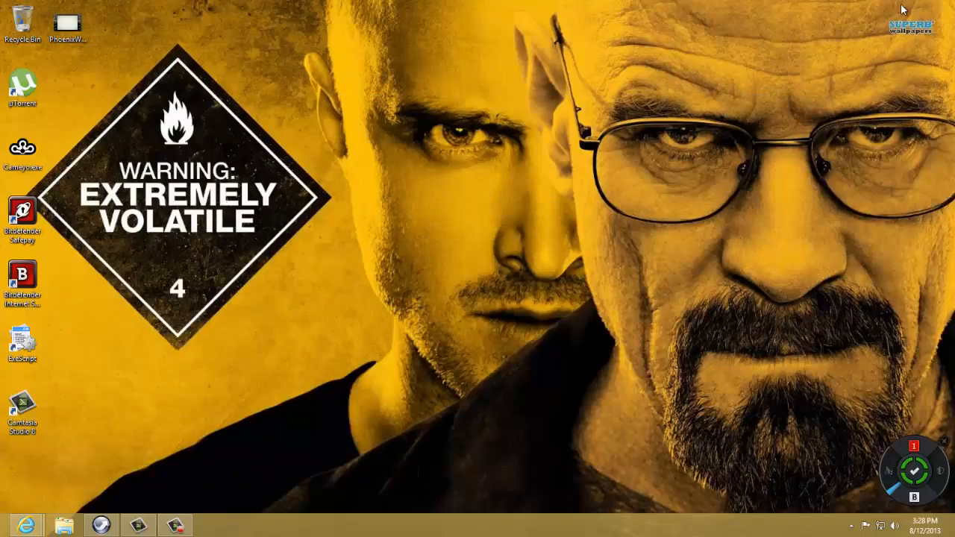
left_click(2, 521)
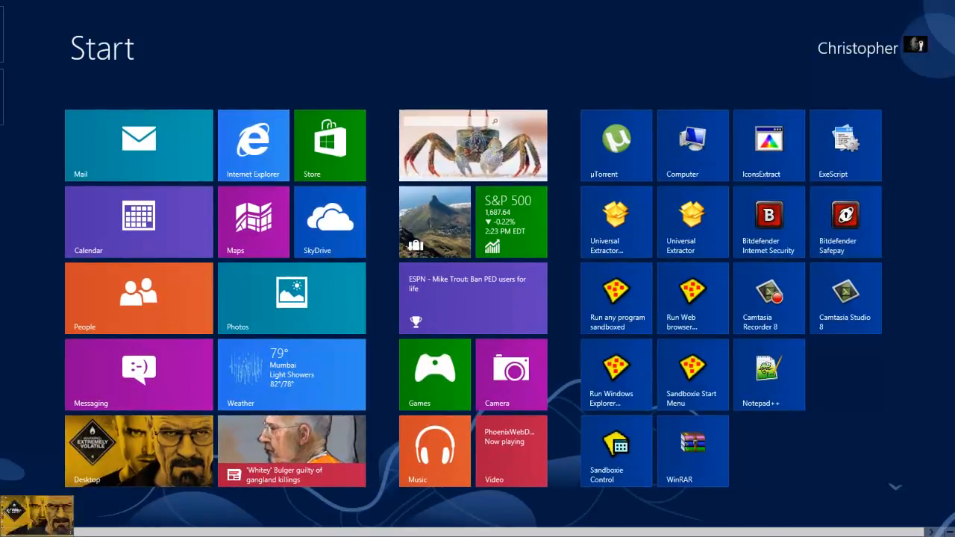
left_click(27, 528)
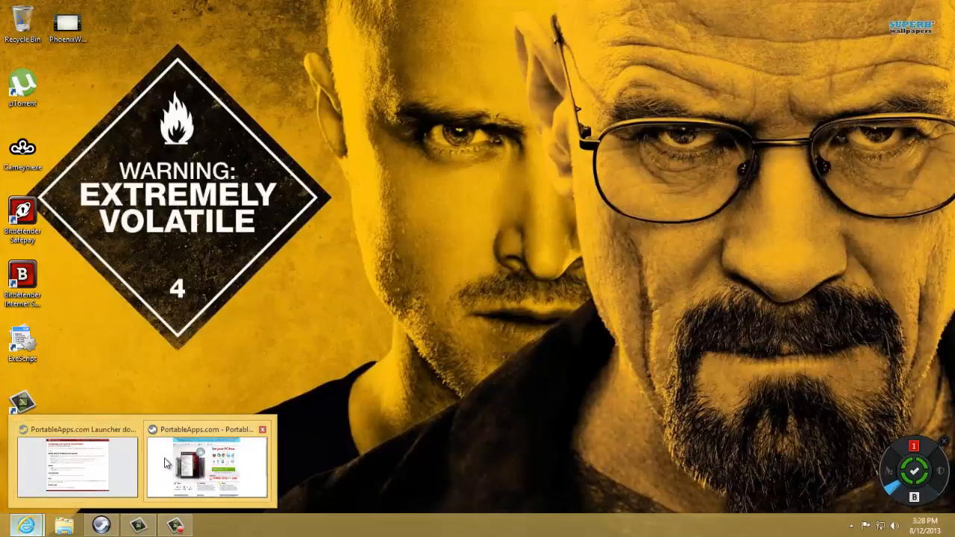
left_click(211, 467)
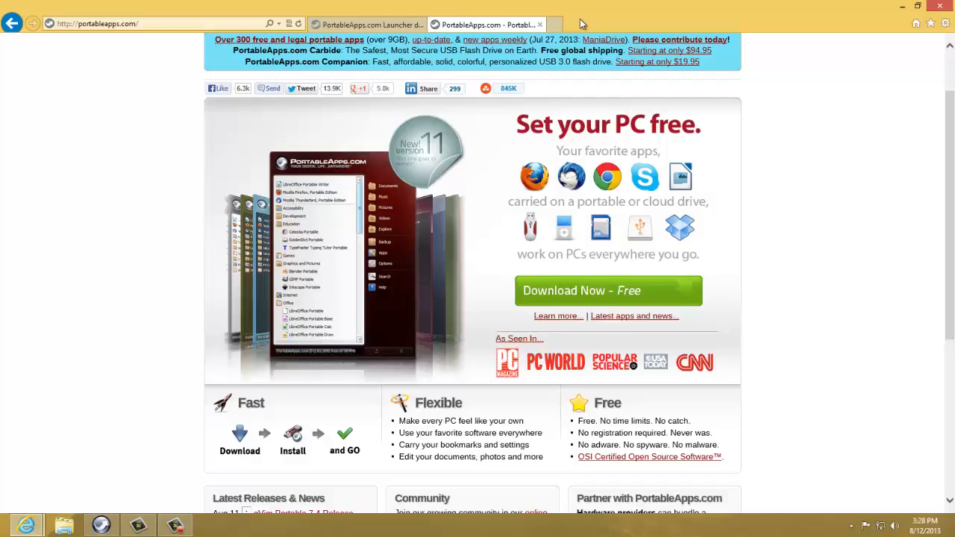
left_click(7, 531)
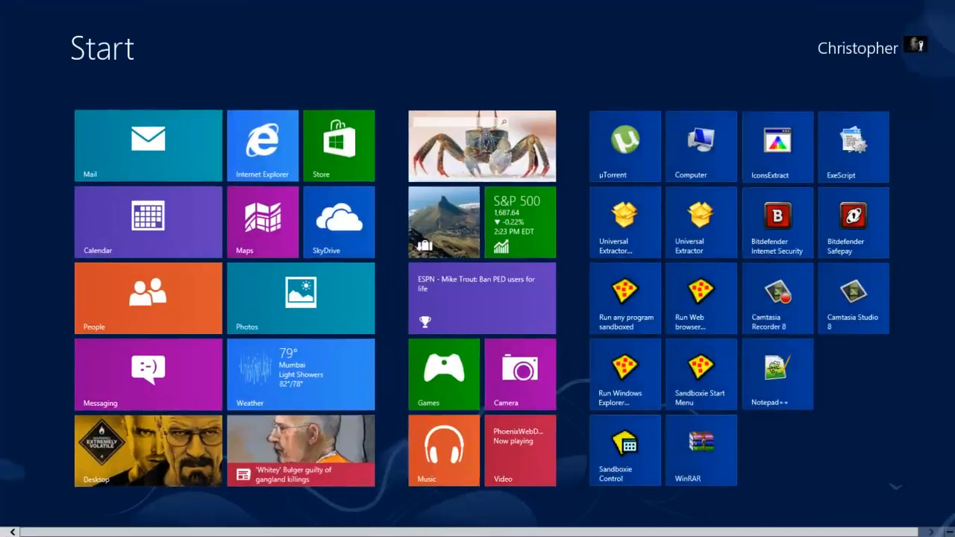
left_click(8, 531)
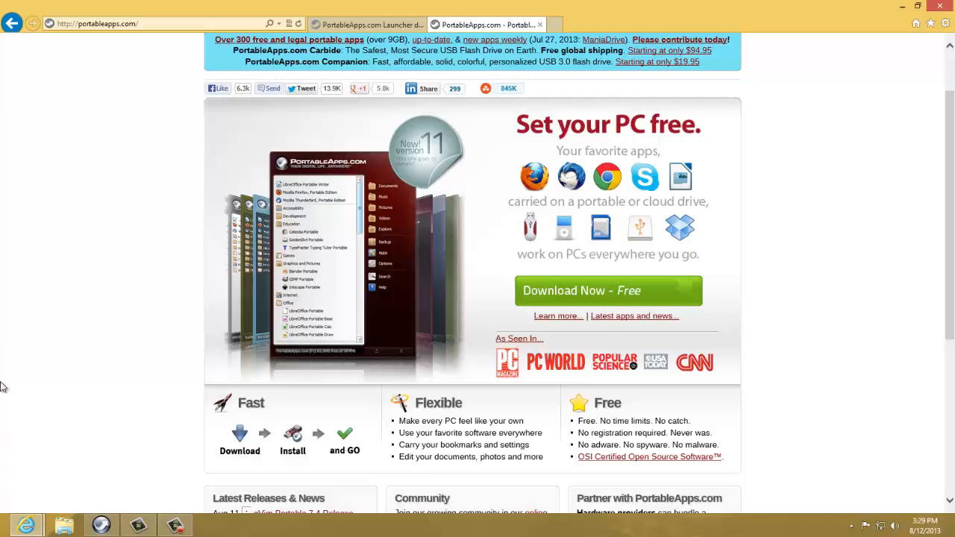
key("super")
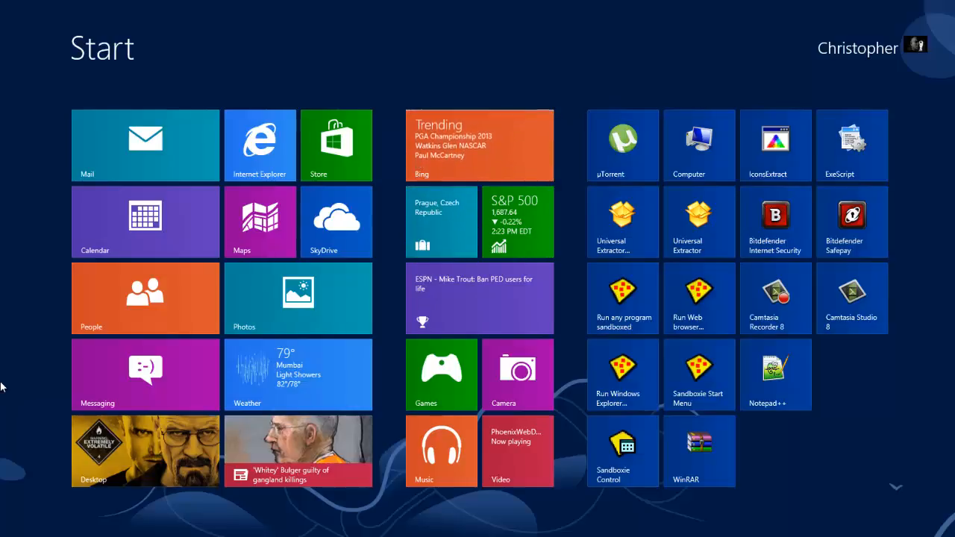
type("partion")
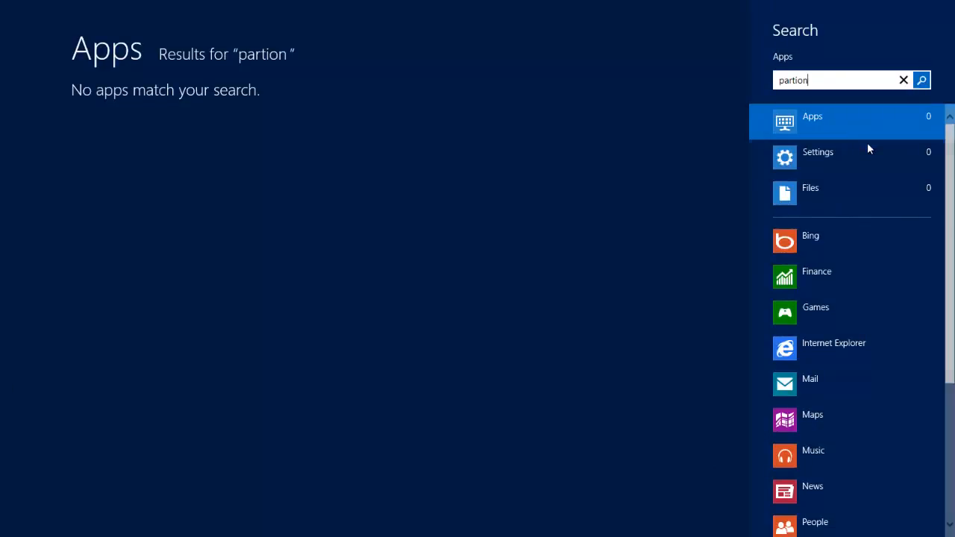
left_click(859, 160)
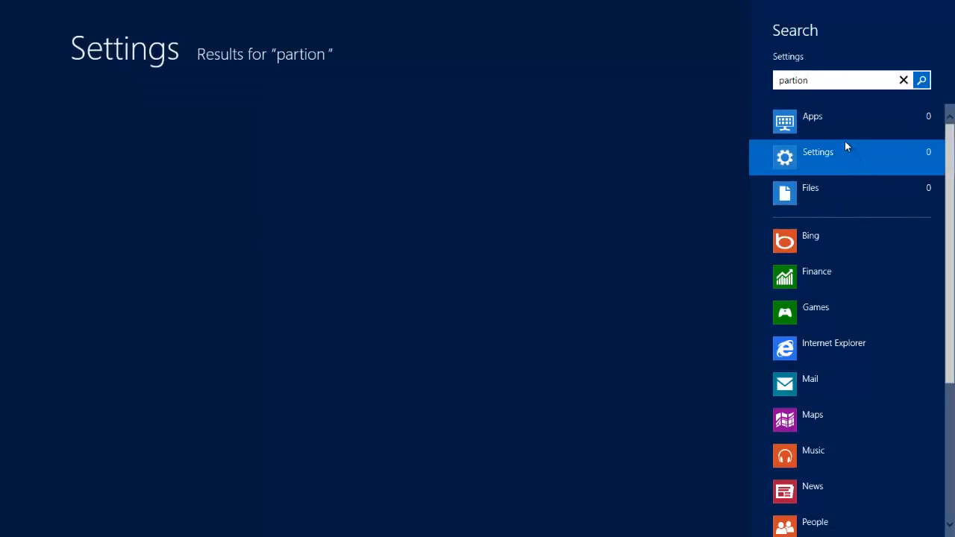
key("BackSpace")
key("BackSpace")
key("BackSpace")
key("BackSpace")
key("BackSpace")
key("BackSpace")
key("BackSpace")
type("co")
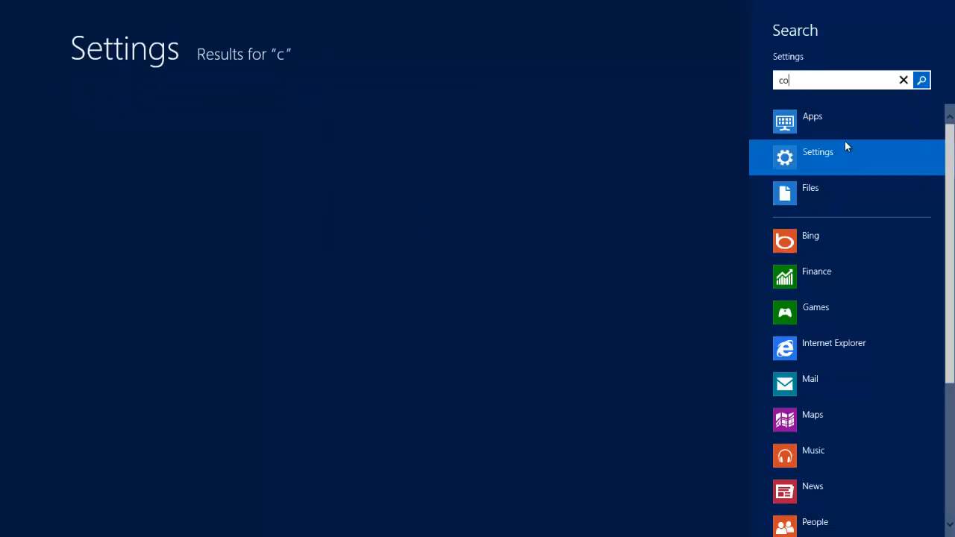
type("ntrol")
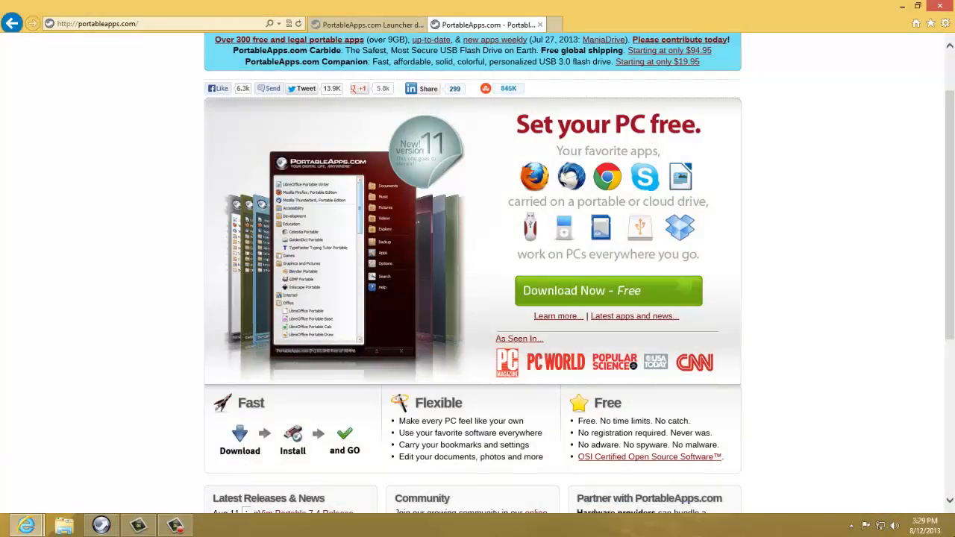
Open the Control Panel from the Windows settings.
mouse_move(954, 534)
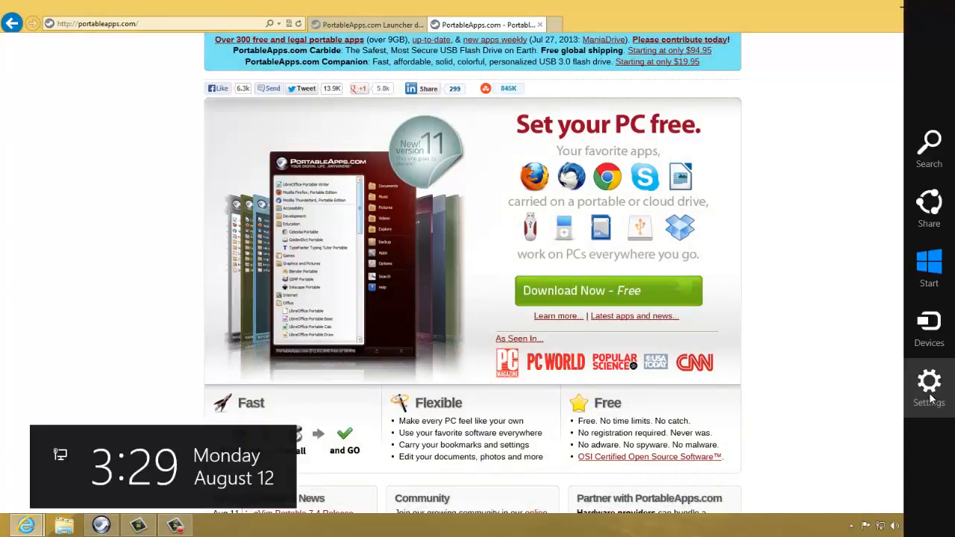
left_click(929, 396)
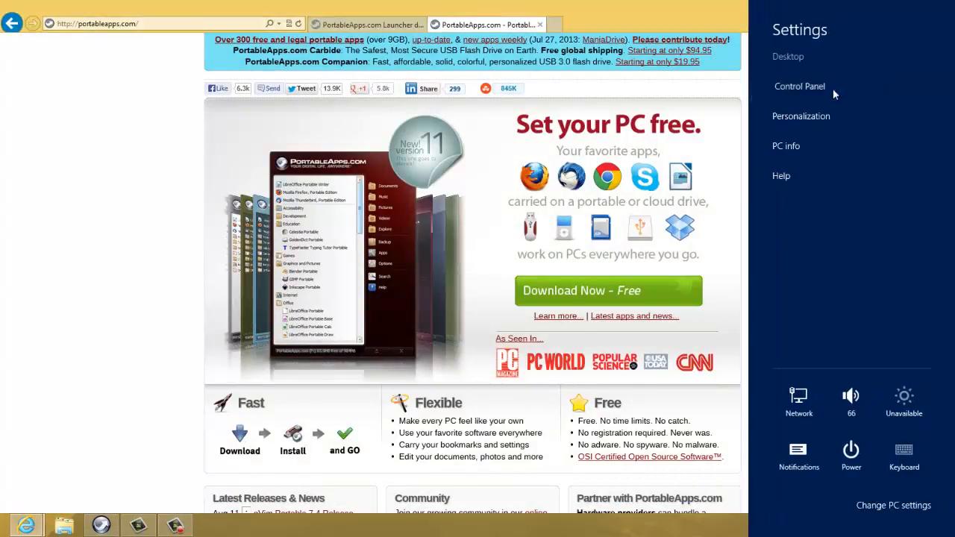
left_click(799, 87)
double_click(662, 154)
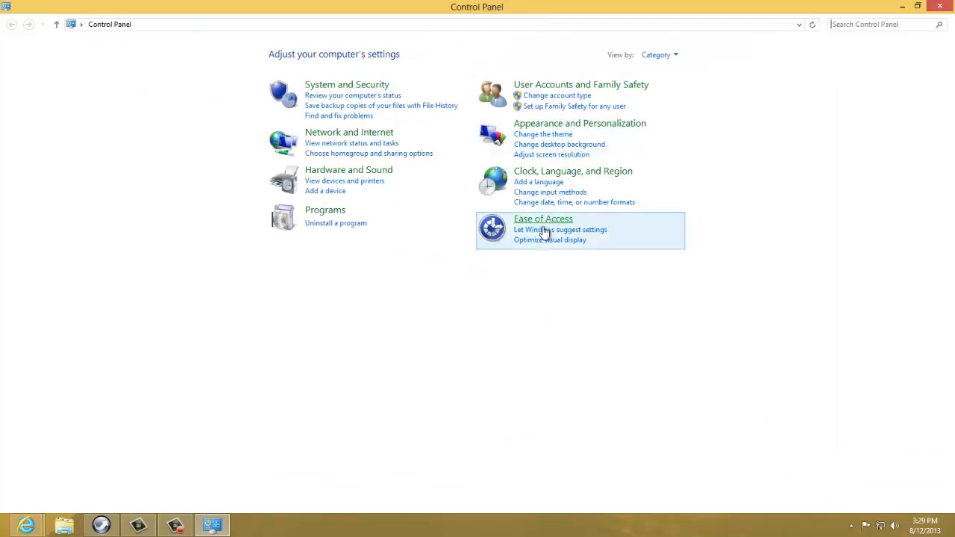
Search the Control Panel for "Partition" and open the tool to create and format hard disk partitions in a maximized window.
left_click(877, 33)
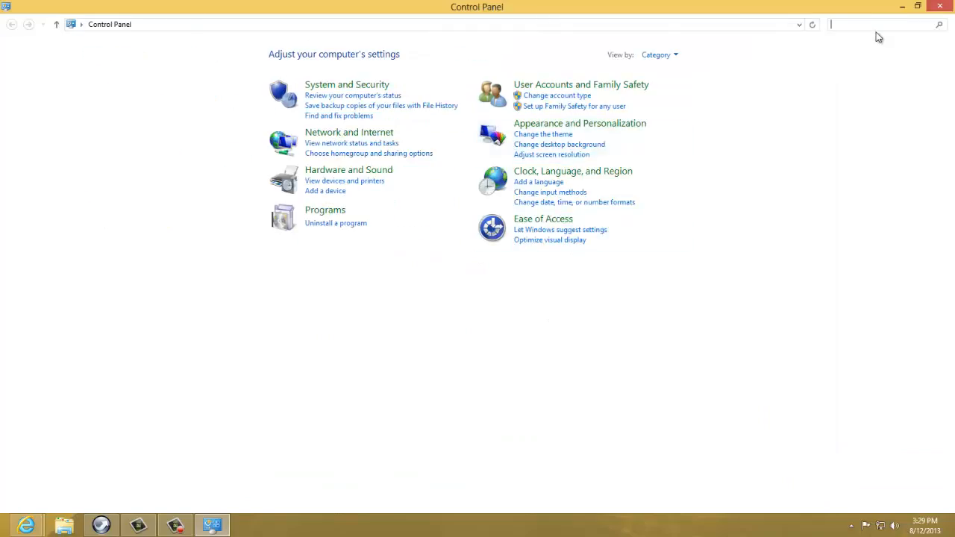
type("Patt")
key("BackSpace")
key("BackSpace")
type("r")
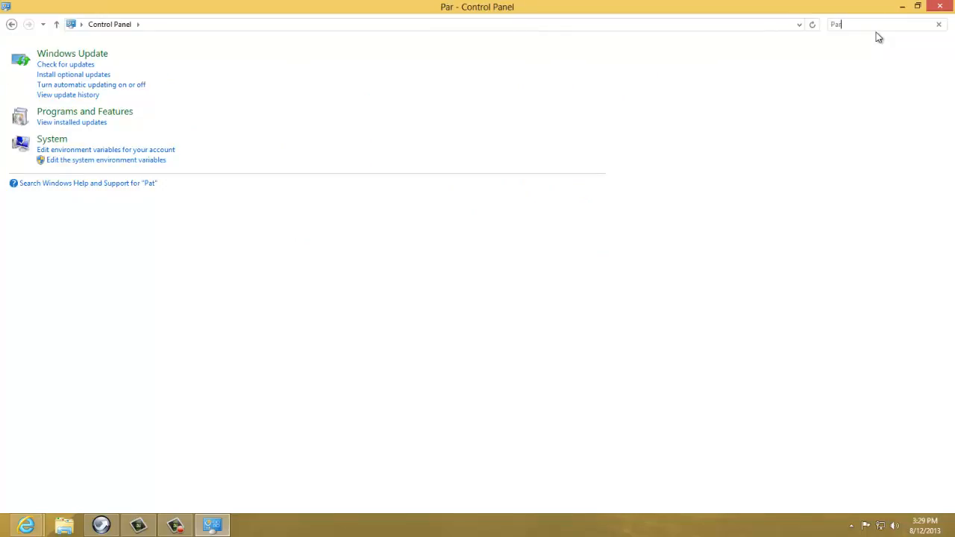
type("tition")
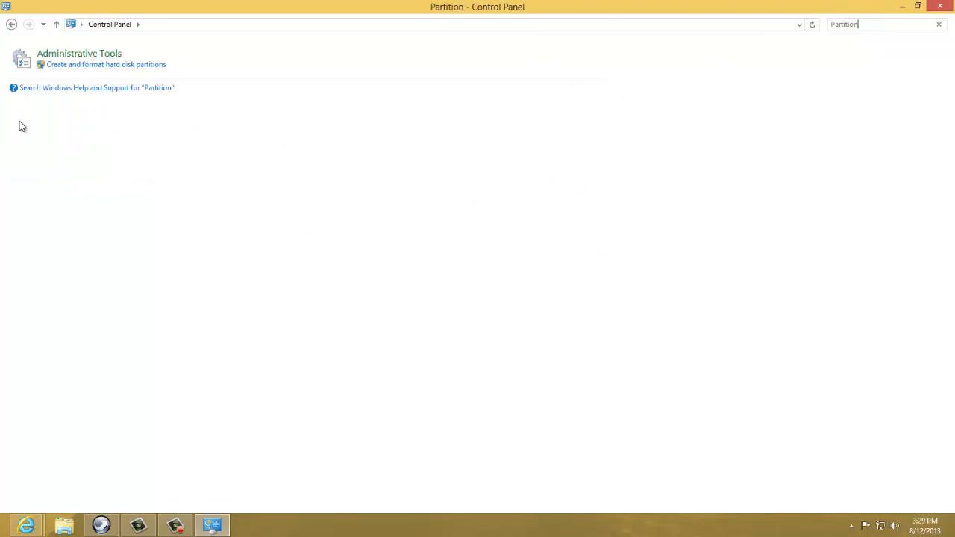
left_click(91, 64)
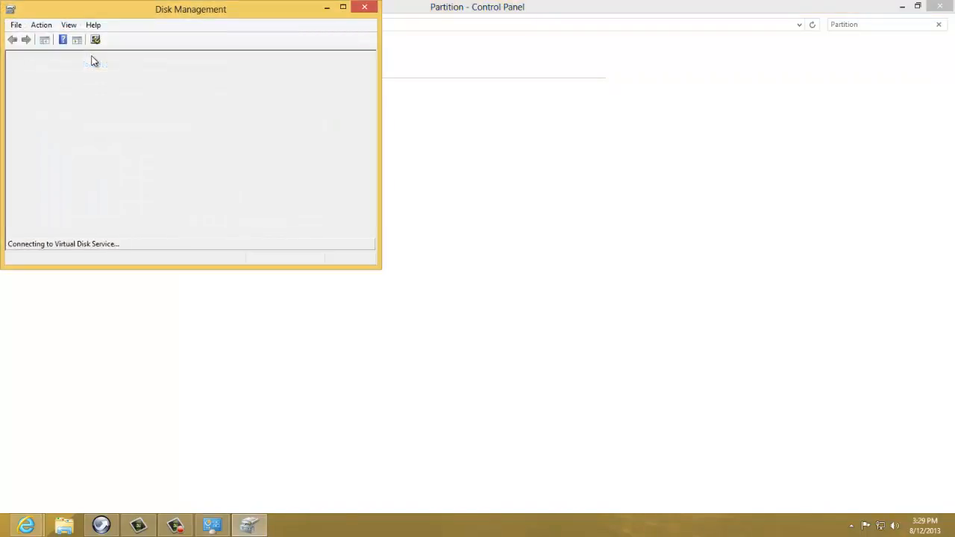
left_click(343, 7)
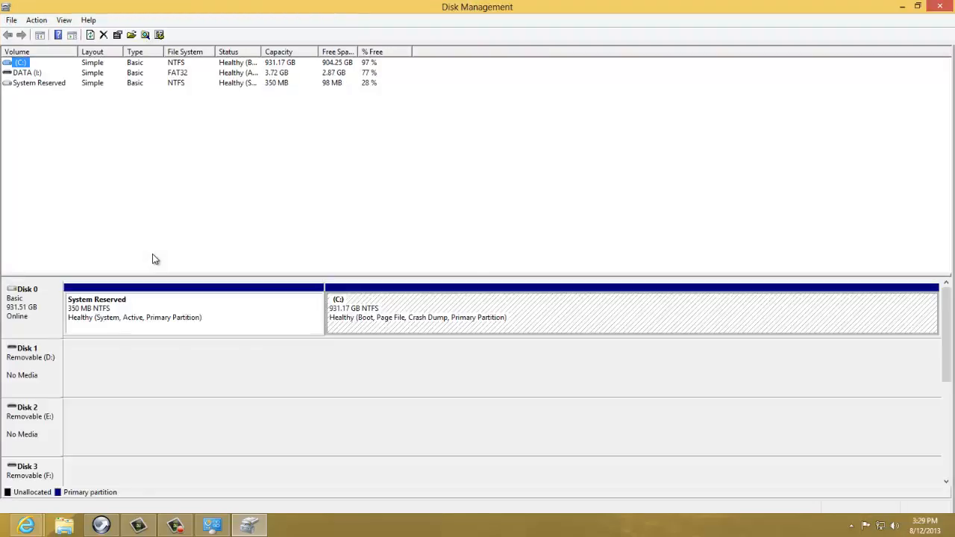
Examine the System Reserved and C: partitions on Disk 0.
left_click(154, 394)
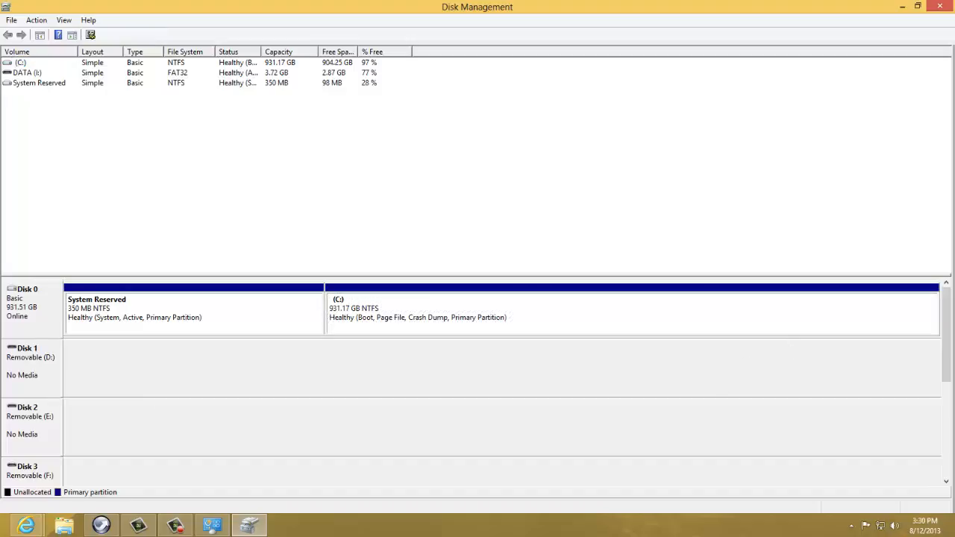
left_click_drag(945, 325, 946, 305)
left_click(528, 326)
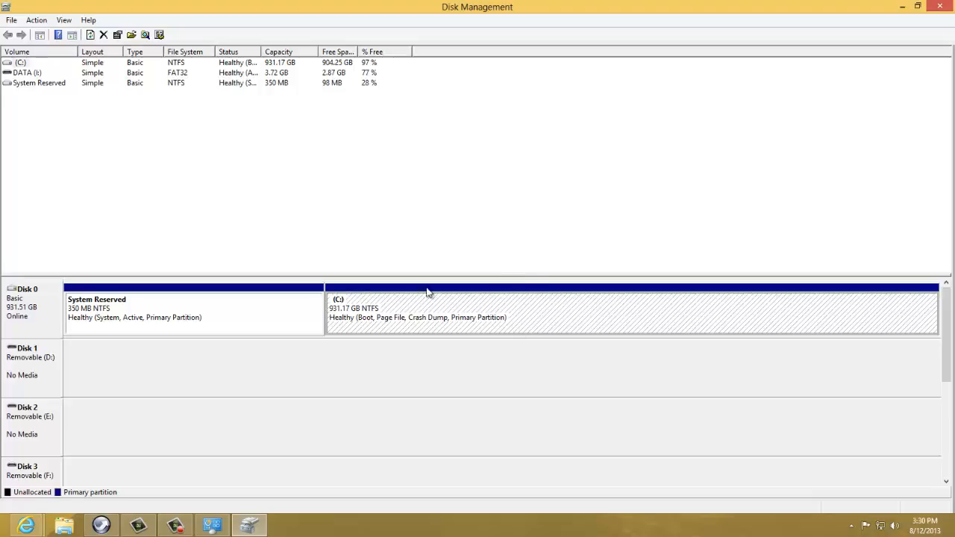
left_click(202, 316)
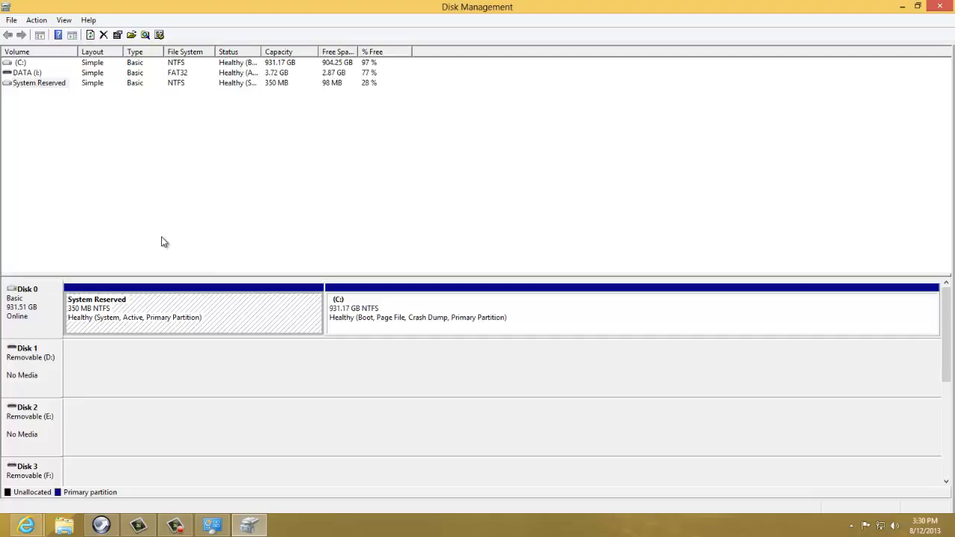
left_click(348, 303)
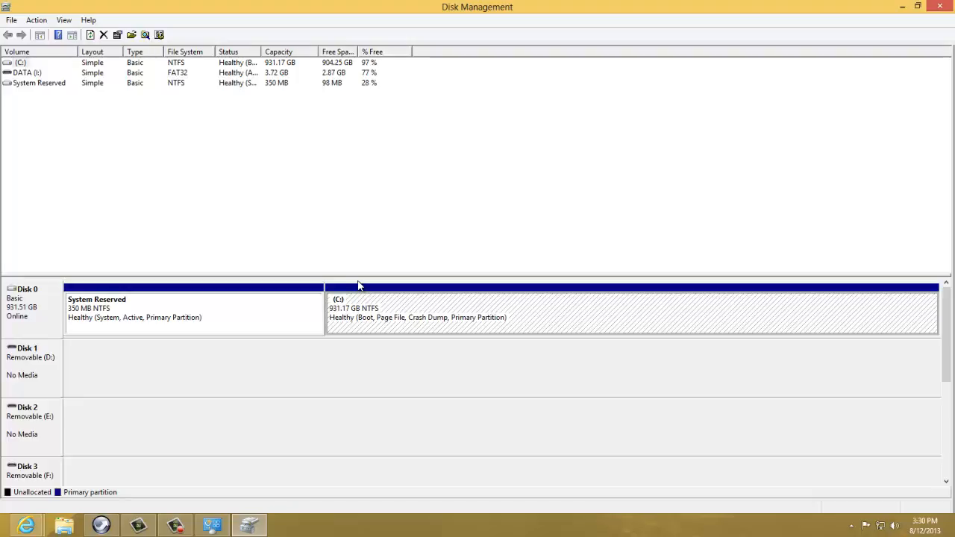
Open the Shrink Volume settings for the C: partition on Disk 0.
right_click(412, 311)
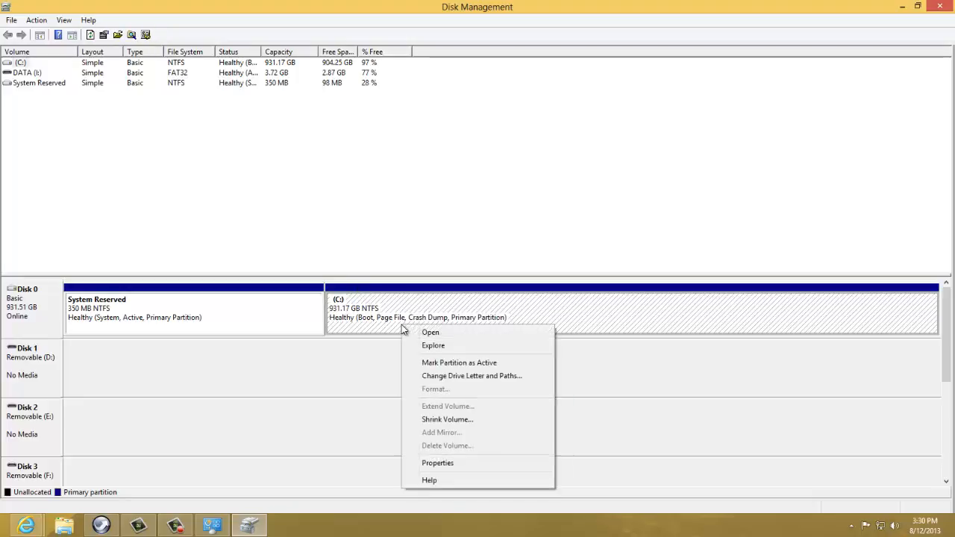
left_click(453, 419)
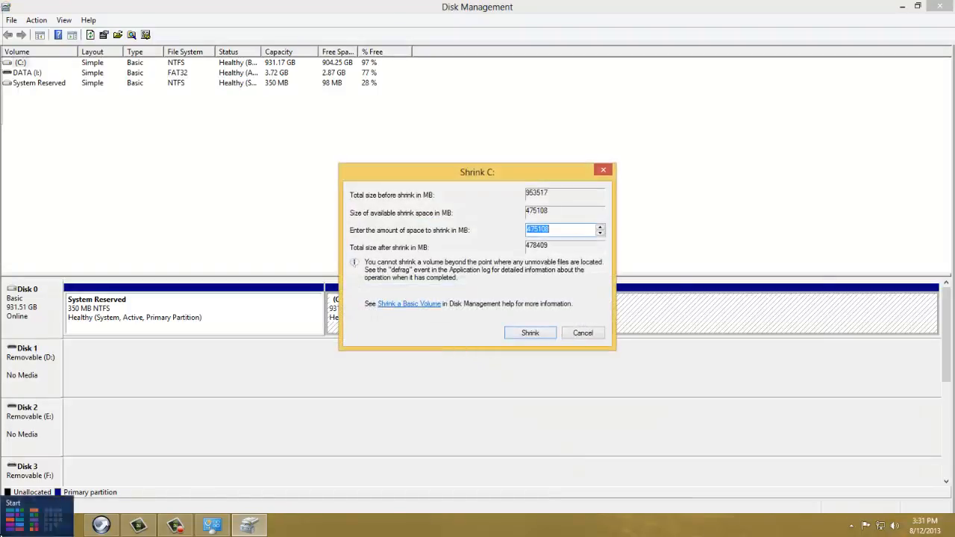
Open Calculator beside the shrink dialog and multiply 1024 by 2 to work out 2 GB in megabytes.
left_click(3, 534)
type("calc")
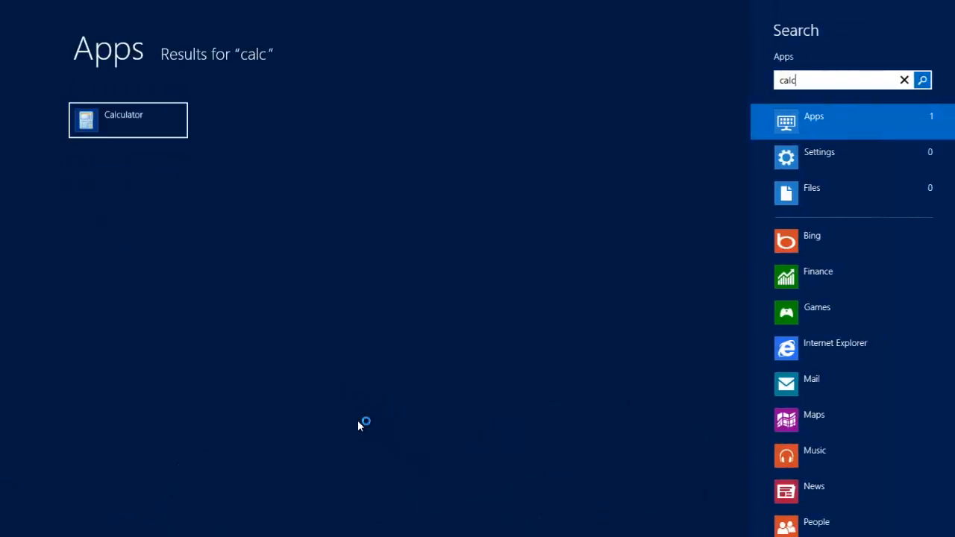
key("Return")
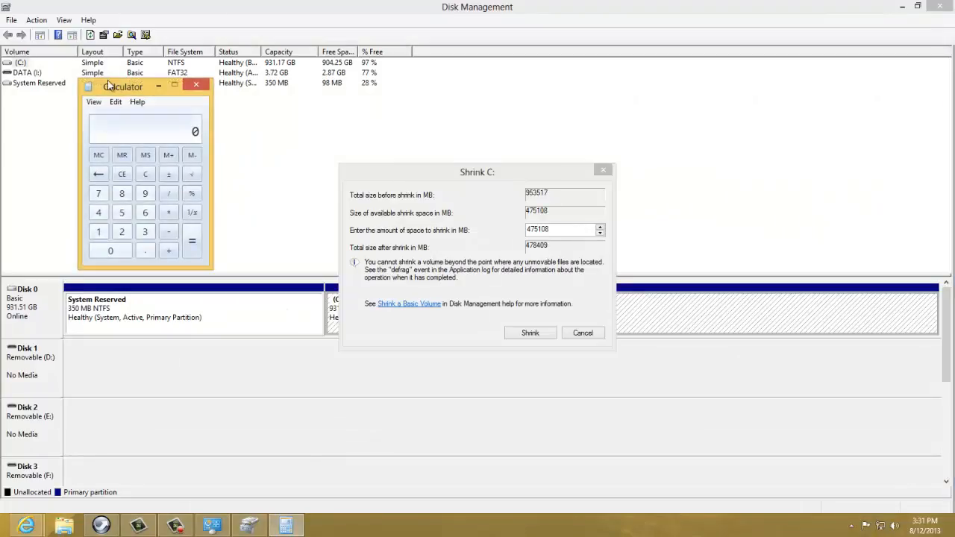
left_click_drag(107, 80, 695, 120)
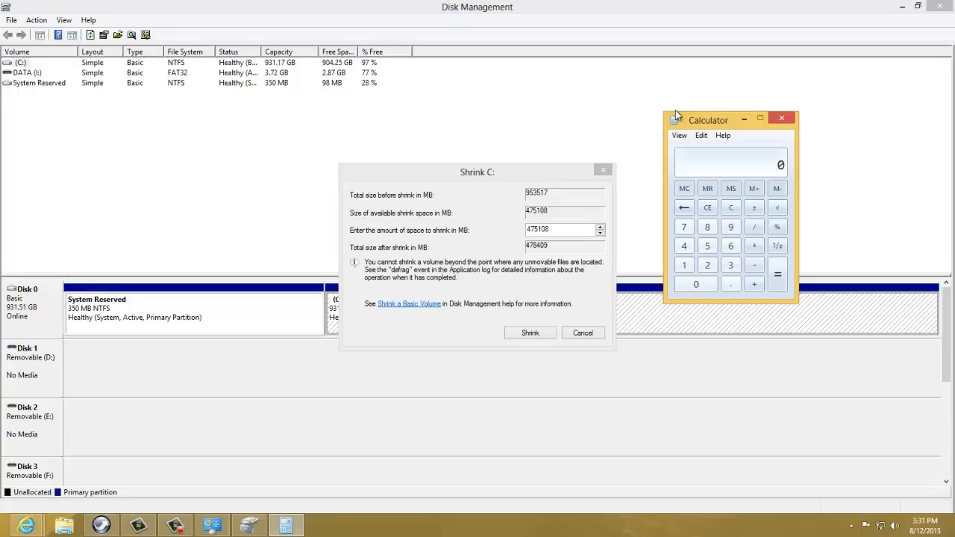
type("1024")
key("asterisk")
key("2")
key("Return")
Shrink the C: volume by 2048 MB.
left_click(537, 197)
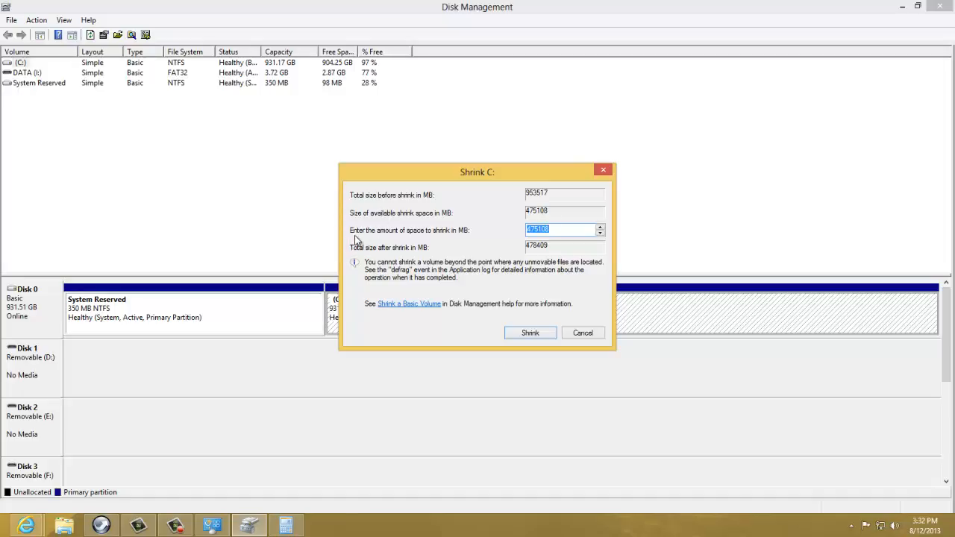
type("2048")
left_click(521, 333)
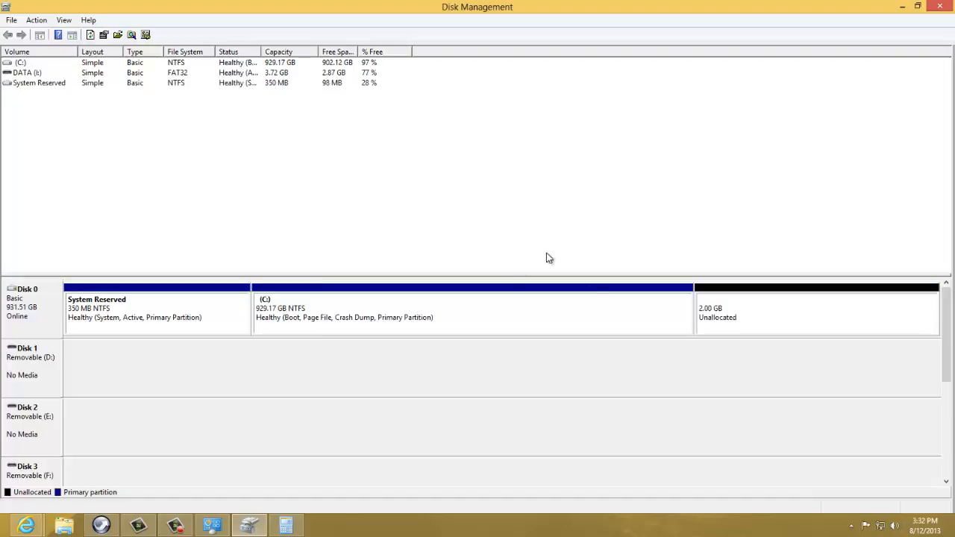
Start creating a new simple volume in the 2 GB unallocated space on Disk 0.
left_click(729, 326)
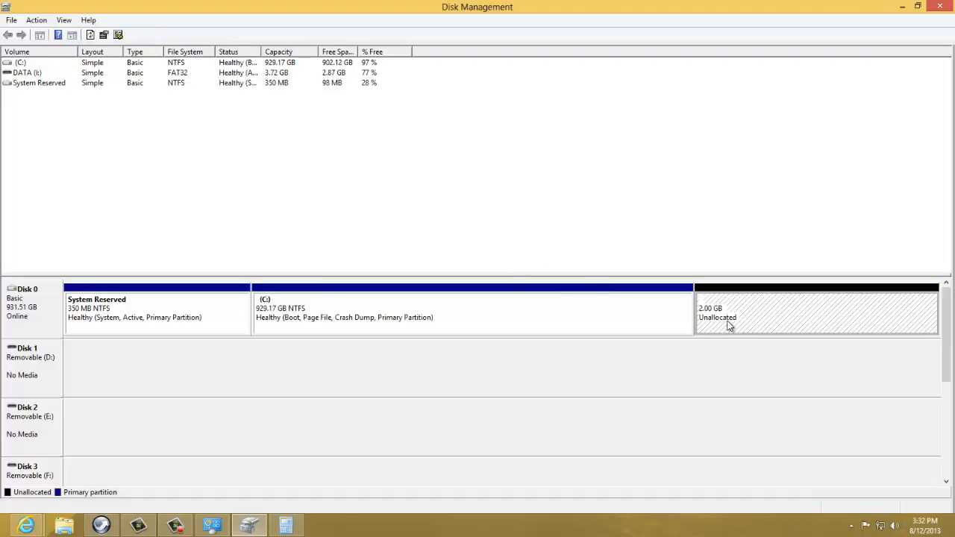
left_click(547, 296)
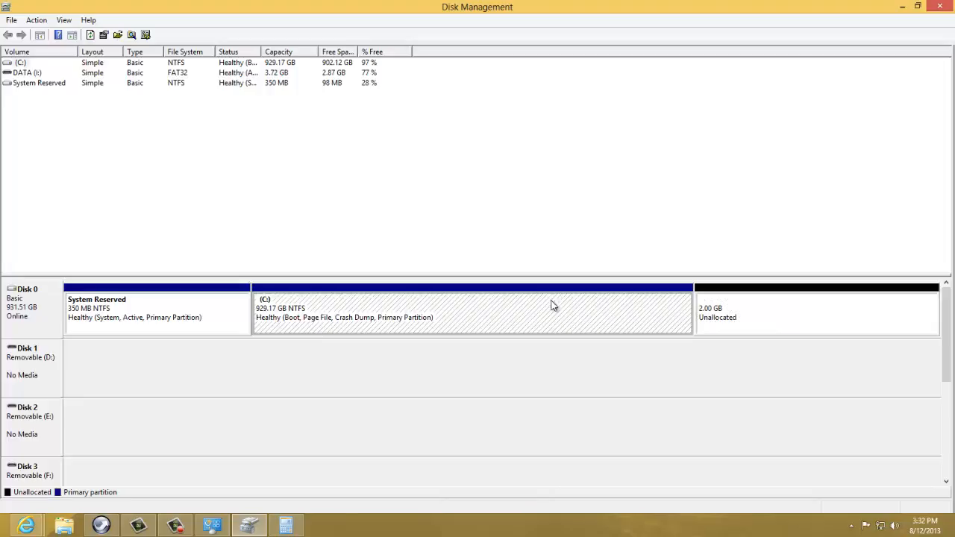
left_click(752, 310)
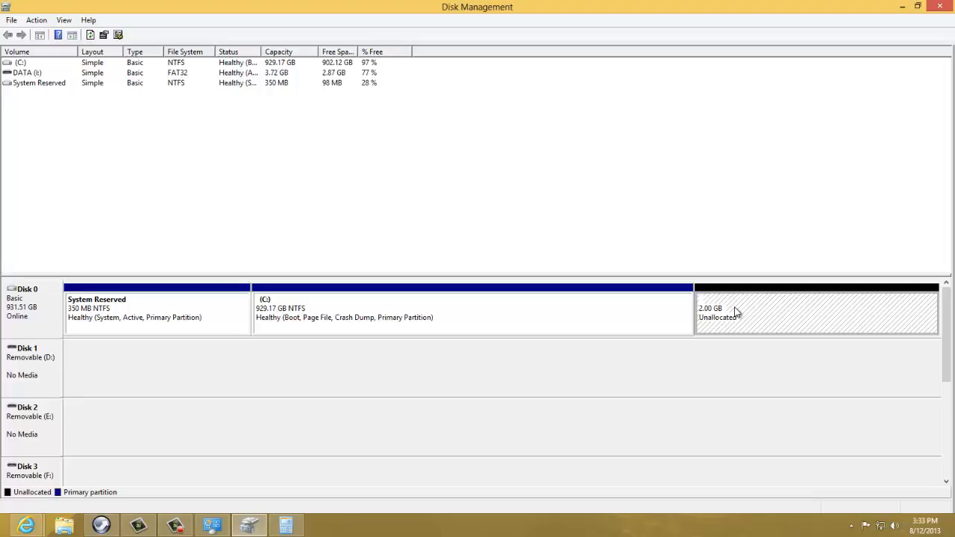
right_click(727, 309)
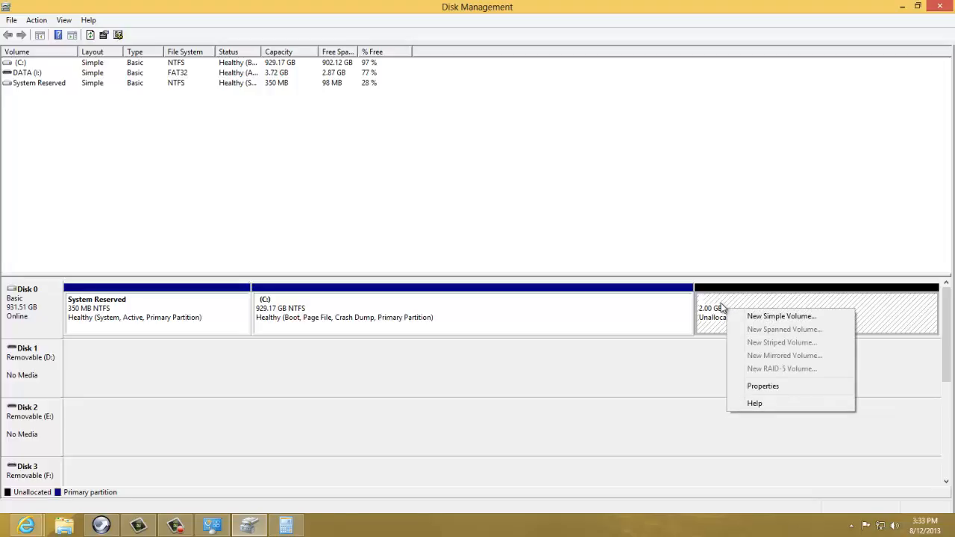
left_click(757, 317)
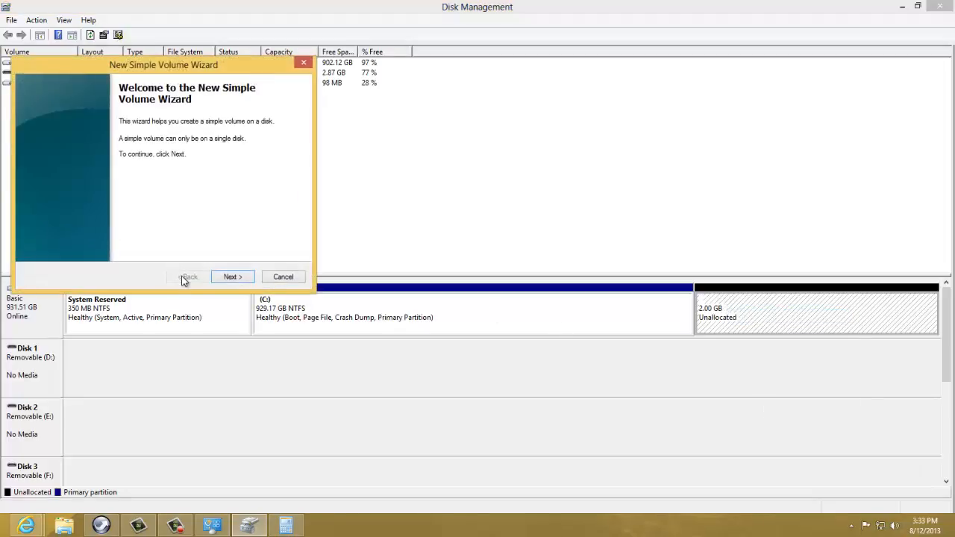
left_click(237, 277)
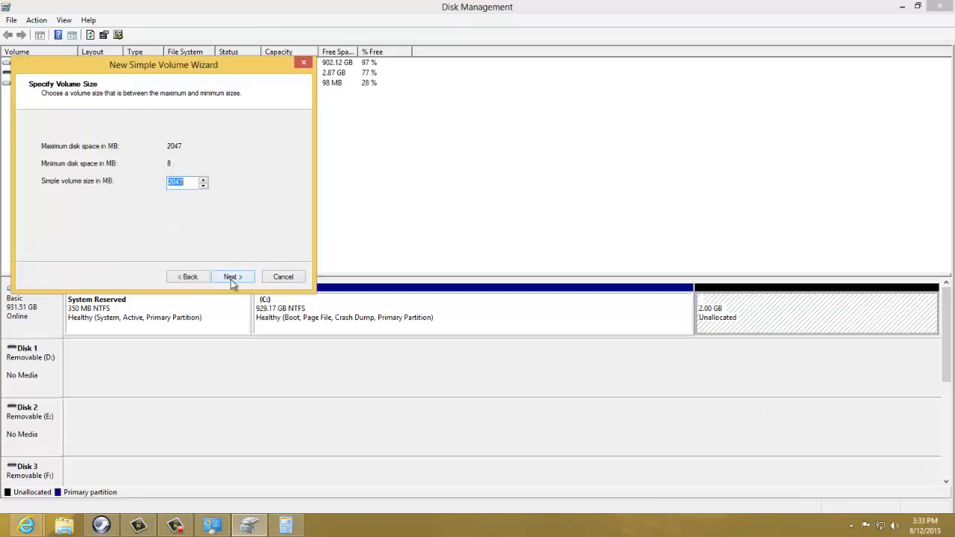
Set the simple volume size to the maximum of 2047 MB and accept it.
left_click(186, 184)
mouse_move(187, 184)
left_mouse_down()
mouse_move(168, 191)
mouse_move(200, 184)
mouse_move(169, 190)
mouse_move(177, 184)
left_mouse_up()
left_click(197, 185)
left_click(202, 186)
left_click(203, 180)
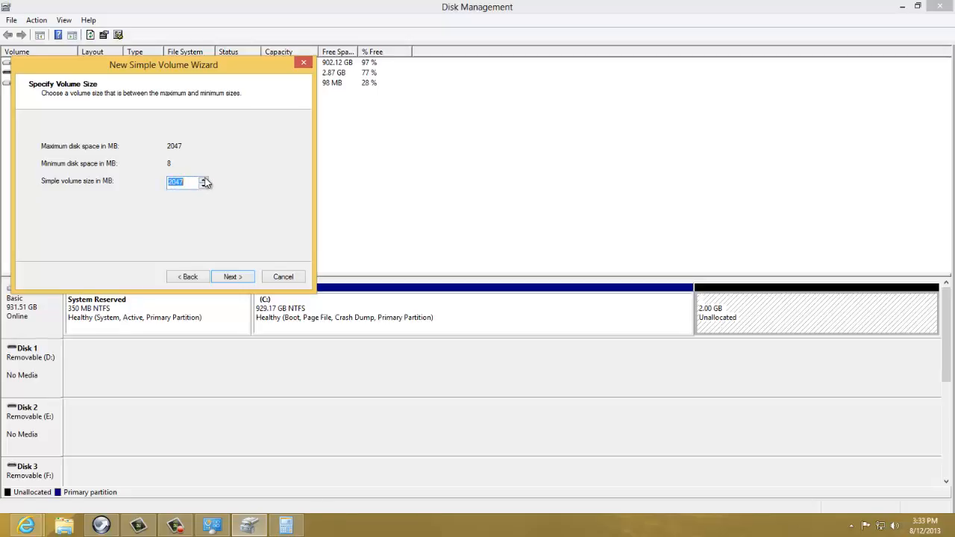
left_click(231, 277)
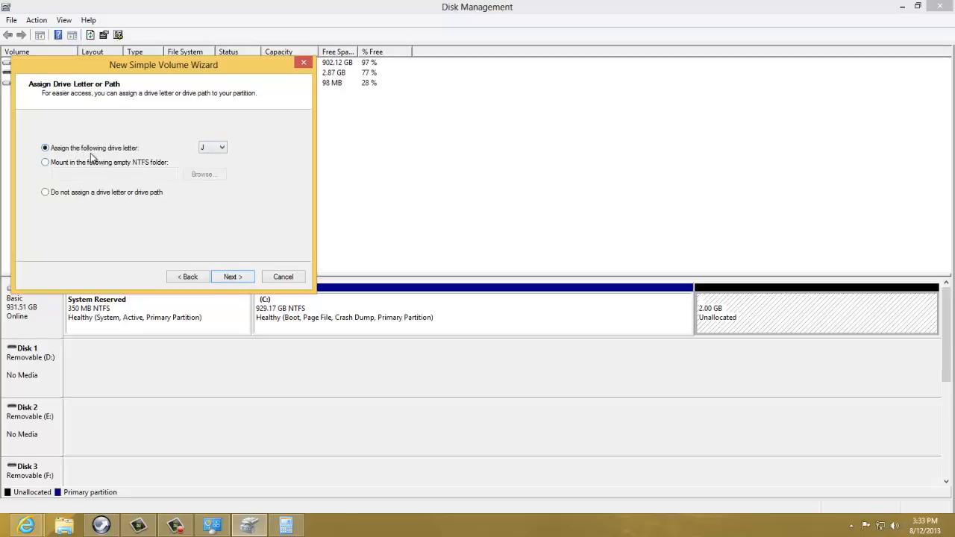
Assign drive letter A to the new volume.
left_click(221, 149)
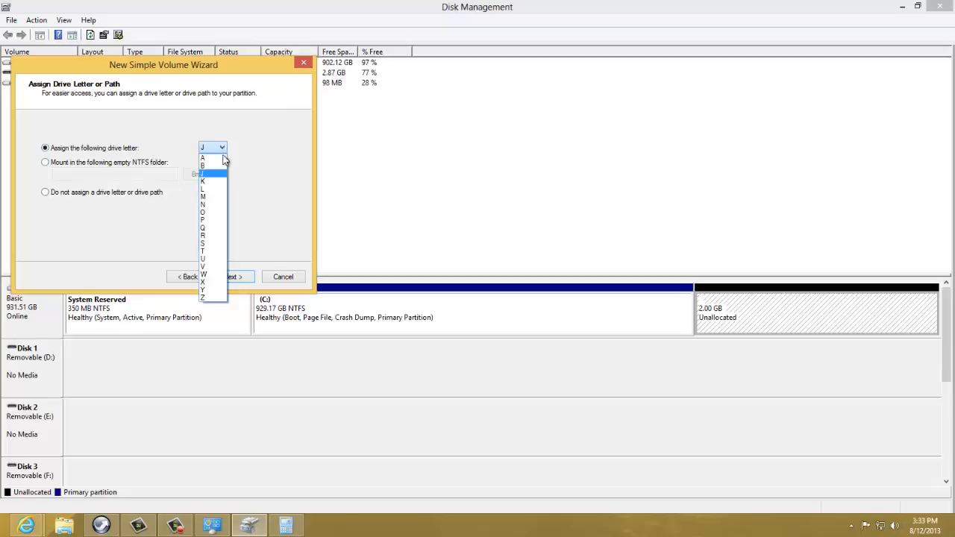
left_click(221, 159)
left_click(213, 153)
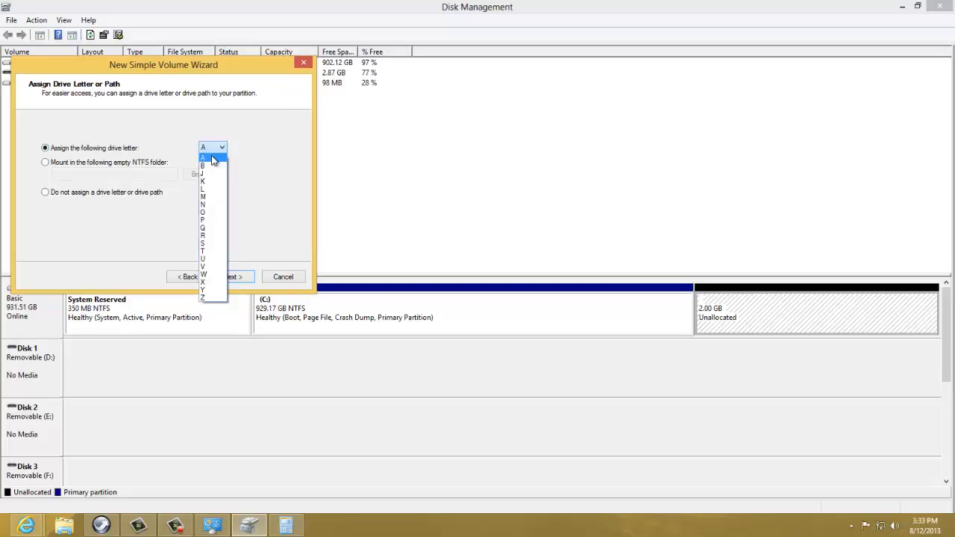
left_click(212, 158)
left_click(233, 276)
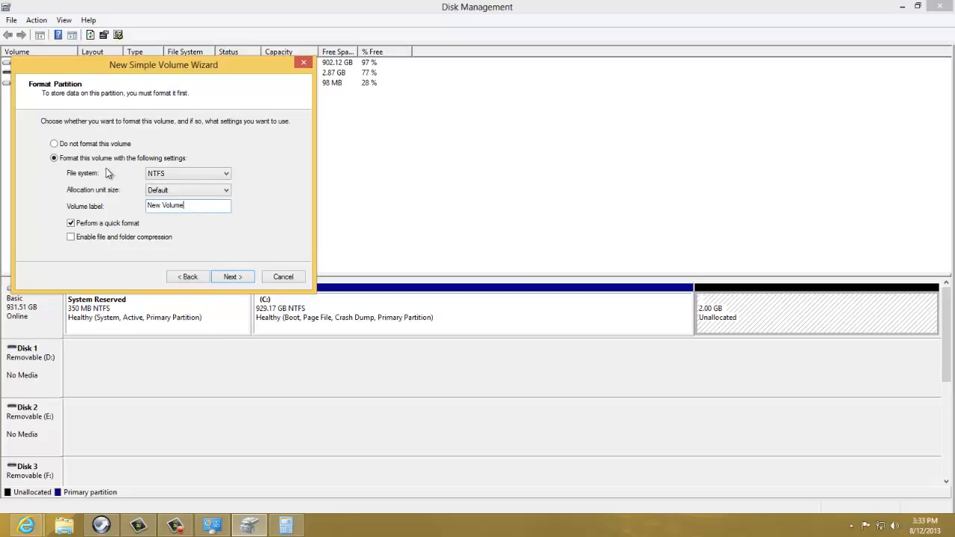
Set the new volume's format to the FAT32 file system with the default allocation unit size.
left_click(192, 174)
left_click(192, 191)
left_click(192, 172)
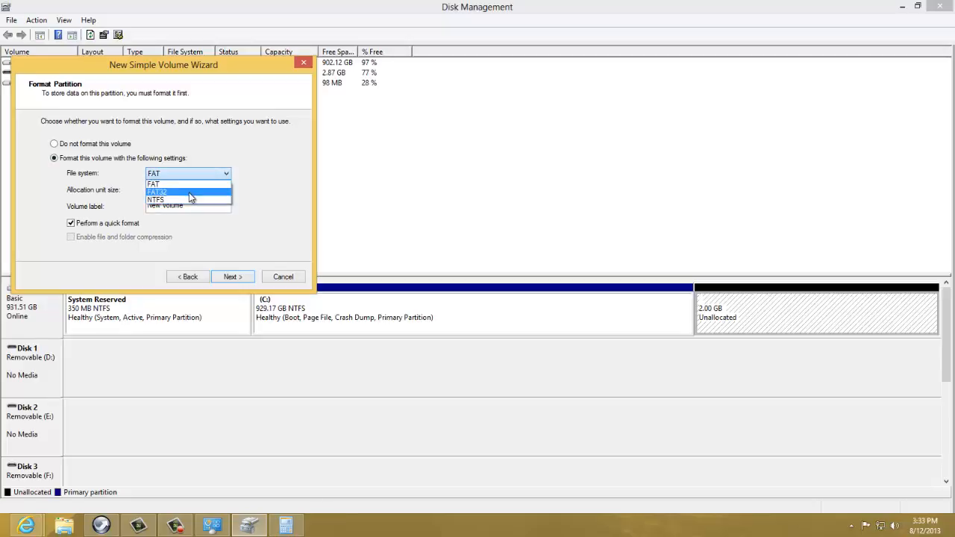
left_click(188, 193)
left_click(177, 192)
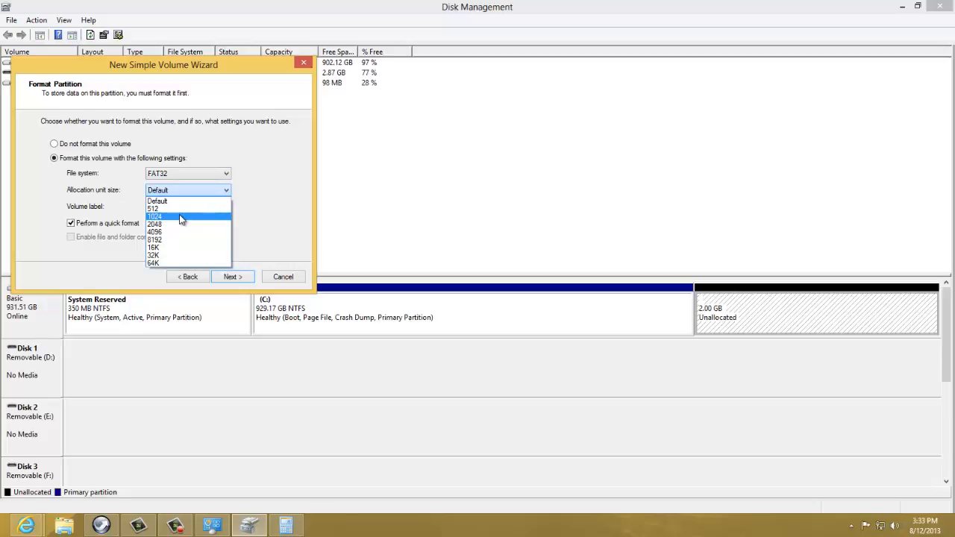
left_click(184, 201)
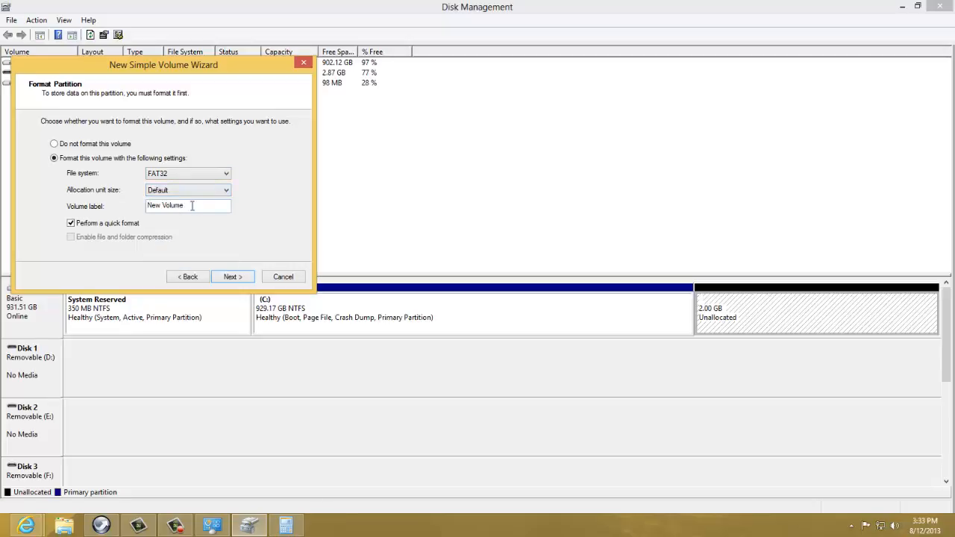
Label the new volume PortableApp and finish creating it.
key("Tab")
key("BackSpace")
type("PortableApp")
left_click(246, 280)
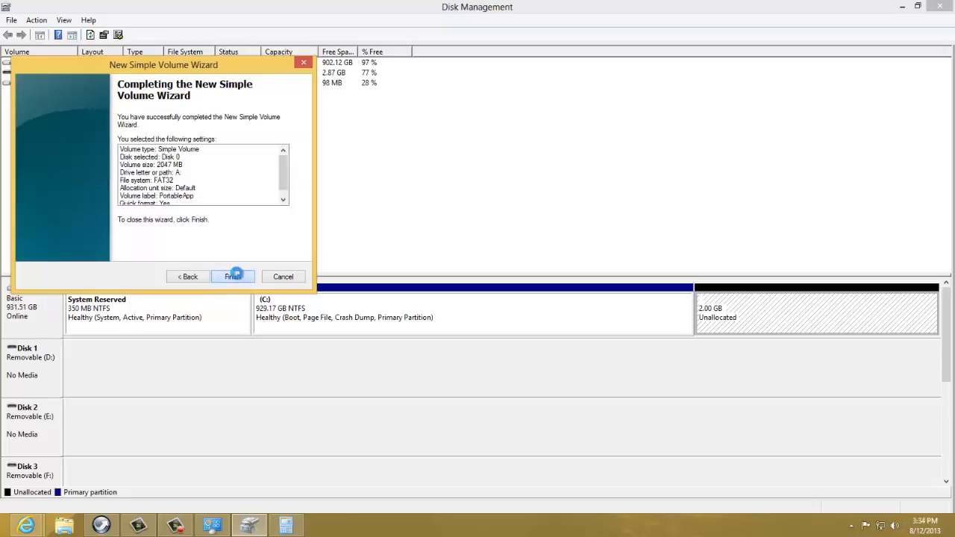
left_click(234, 276)
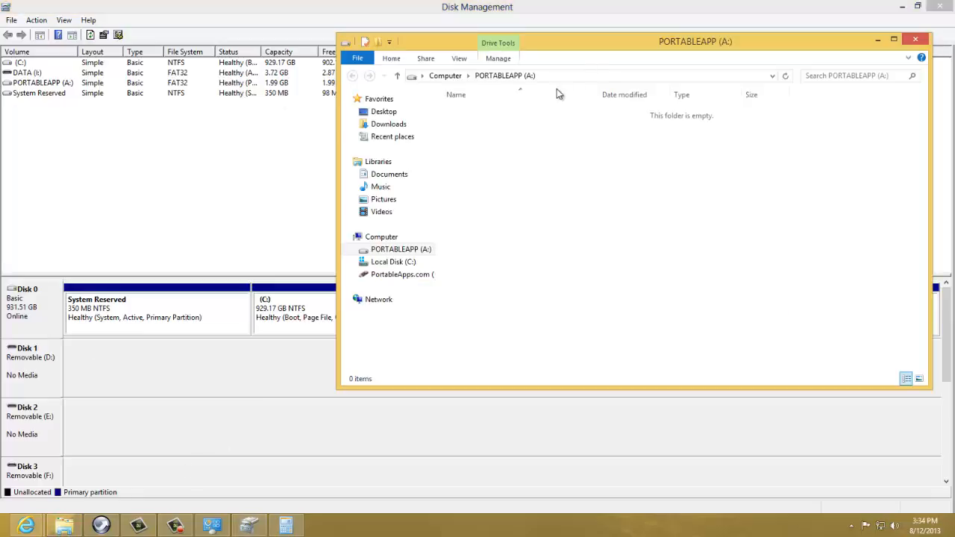
Show all drives in the File Explorer window, and close Disk Management and Control Panel.
left_click(447, 75)
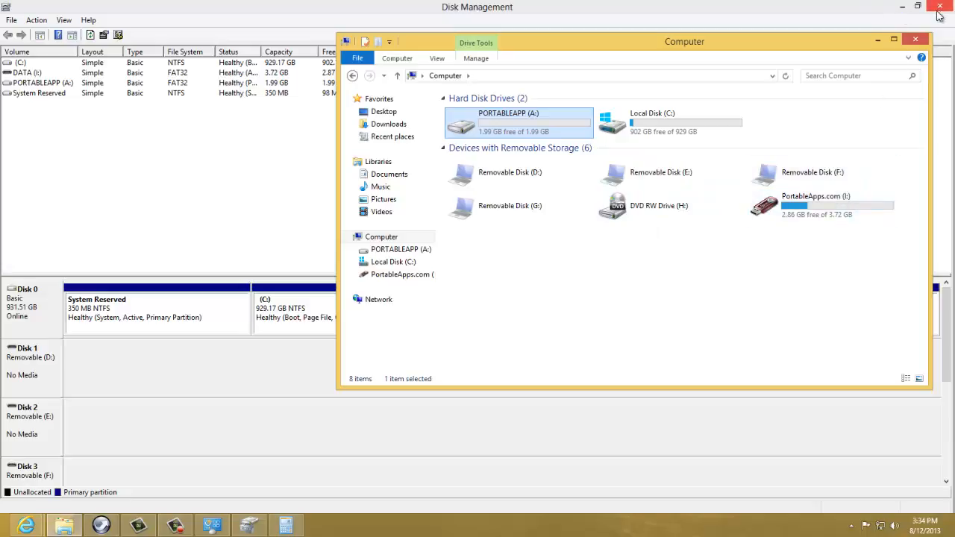
left_click(753, 15)
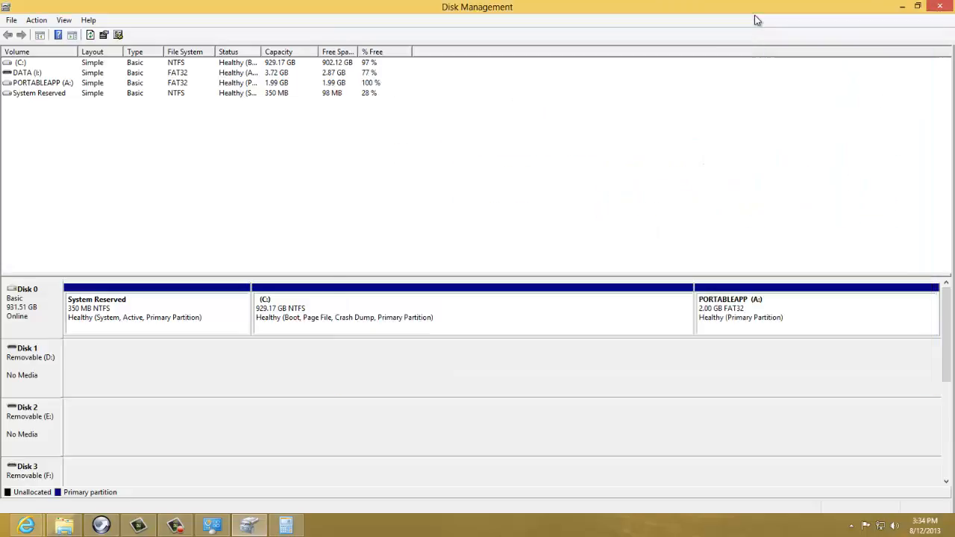
left_click(940, 9)
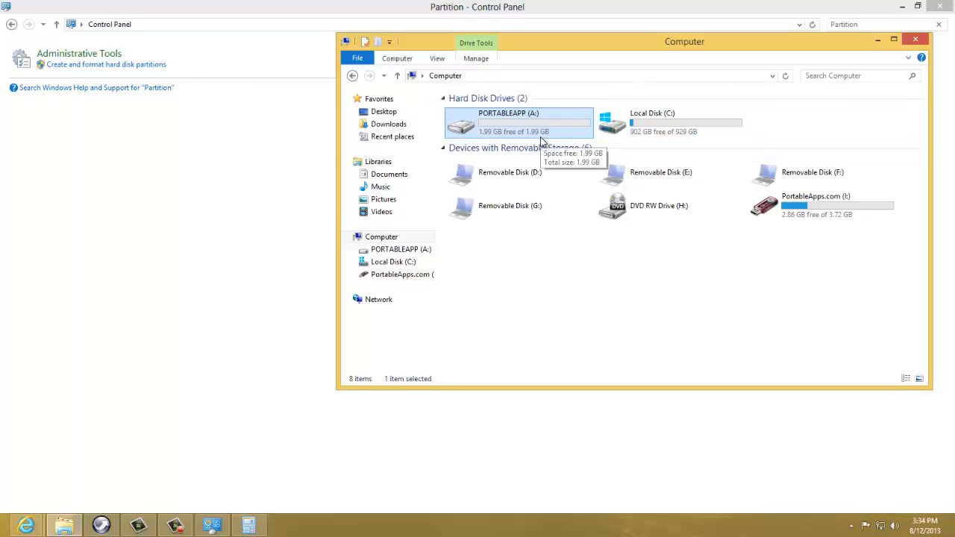
left_click(261, 108)
left_click(938, 6)
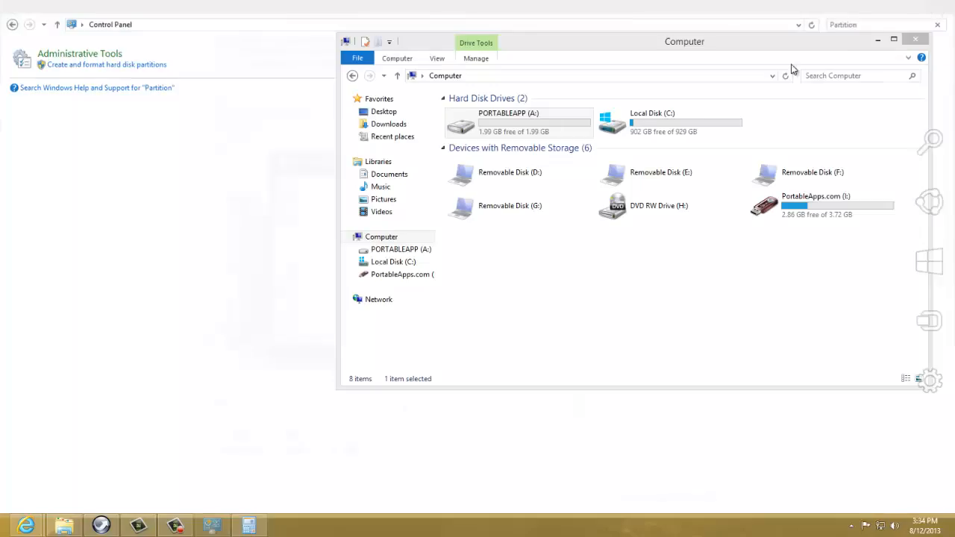
Minimize the Computer window and close Calculator to reveal the PortableApps.com website.
left_click_drag(451, 47, 363, 98)
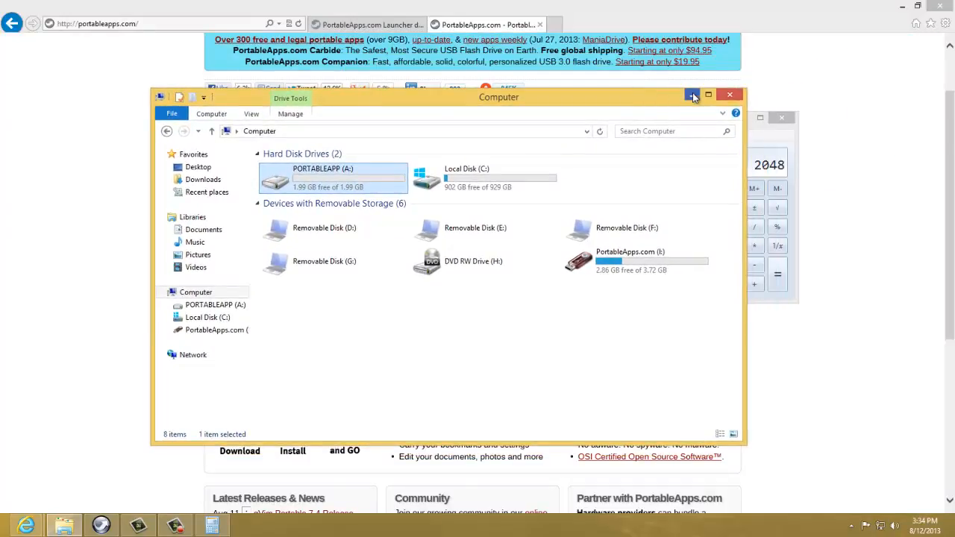
left_click(692, 94)
left_click(790, 119)
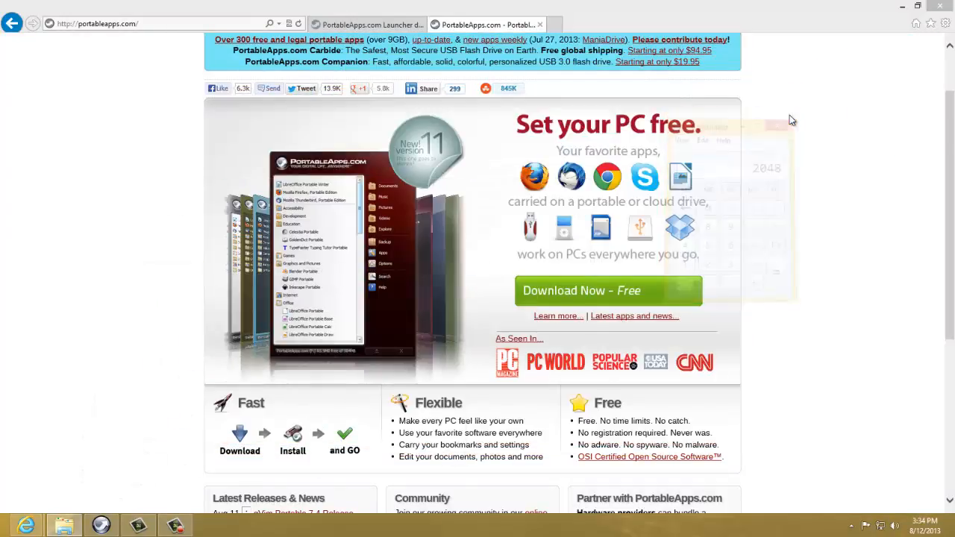
View the installed apps in the PortableApps.com launcher menu, and return to the PortableApps.com home page.
left_click(105, 526)
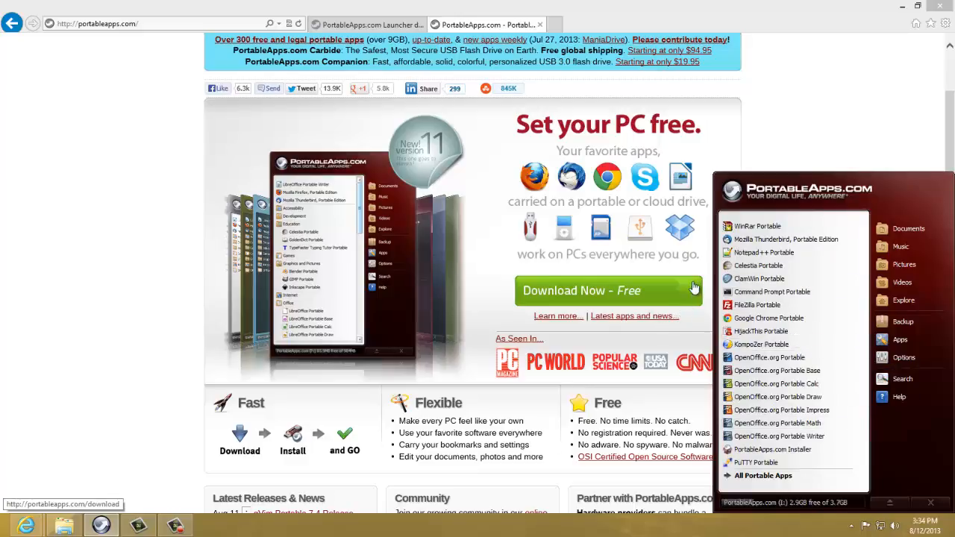
left_click_drag(211, 44, 361, 102)
left_click(159, 193)
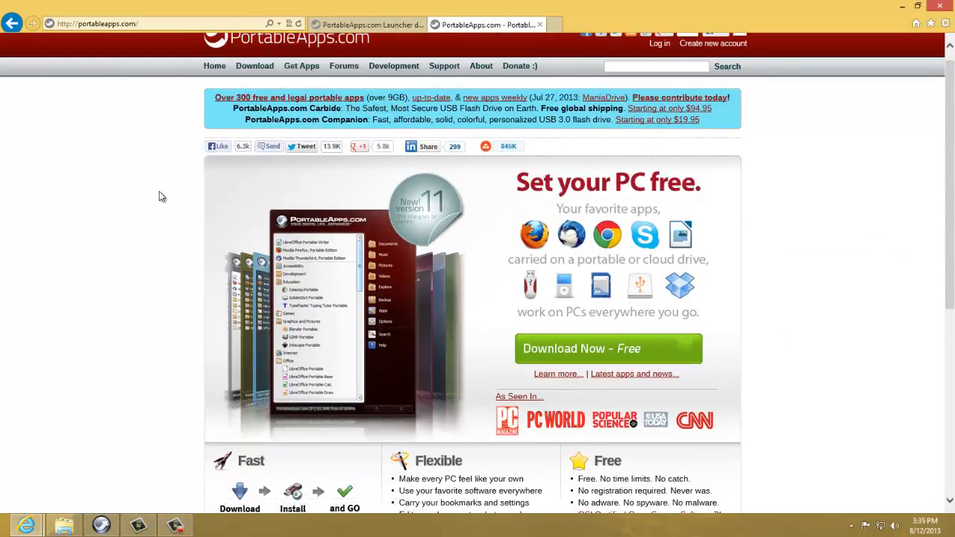
left_click(176, 526)
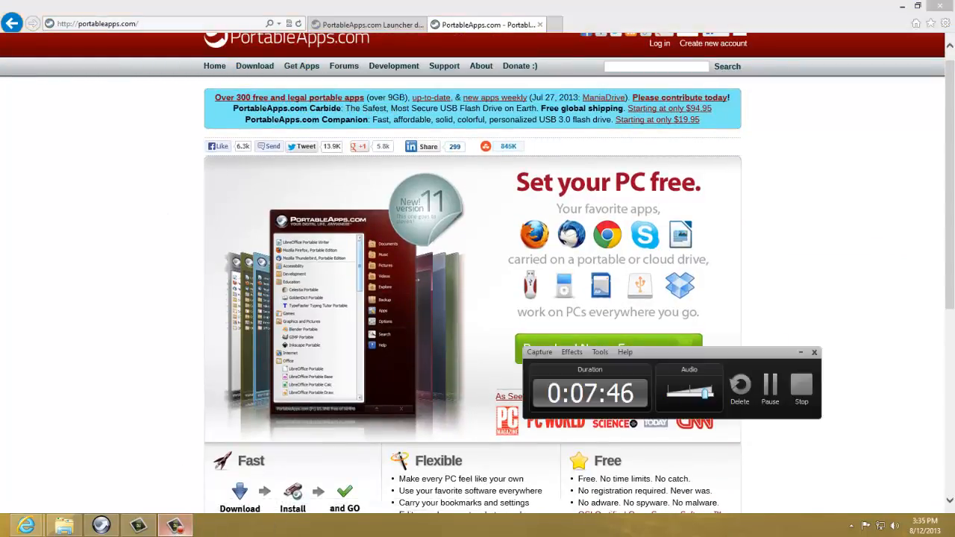
left_click(176, 527)
Open the Documents folder from the PortableApps.com launcher, go up to Computer to examine the drives, and return to the website.
left_click(101, 526)
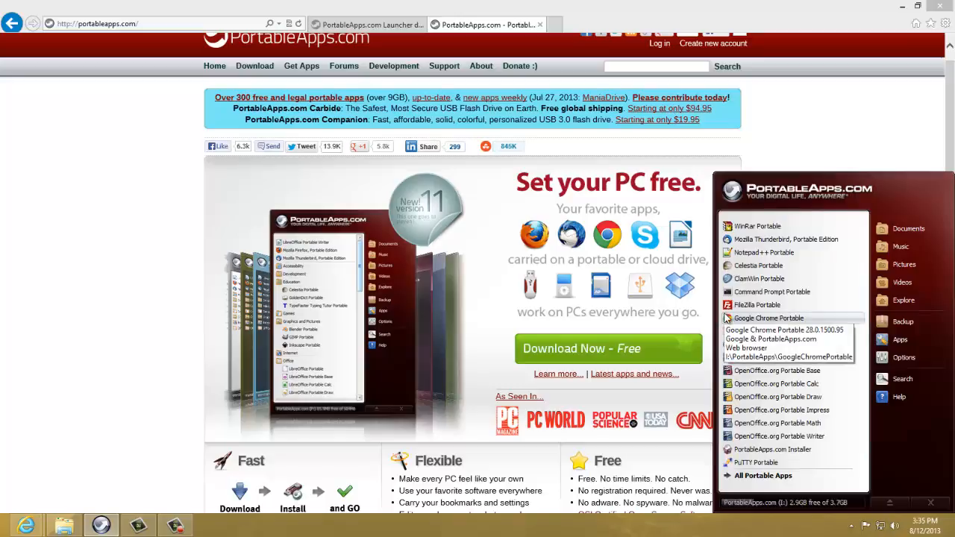
left_click(902, 227)
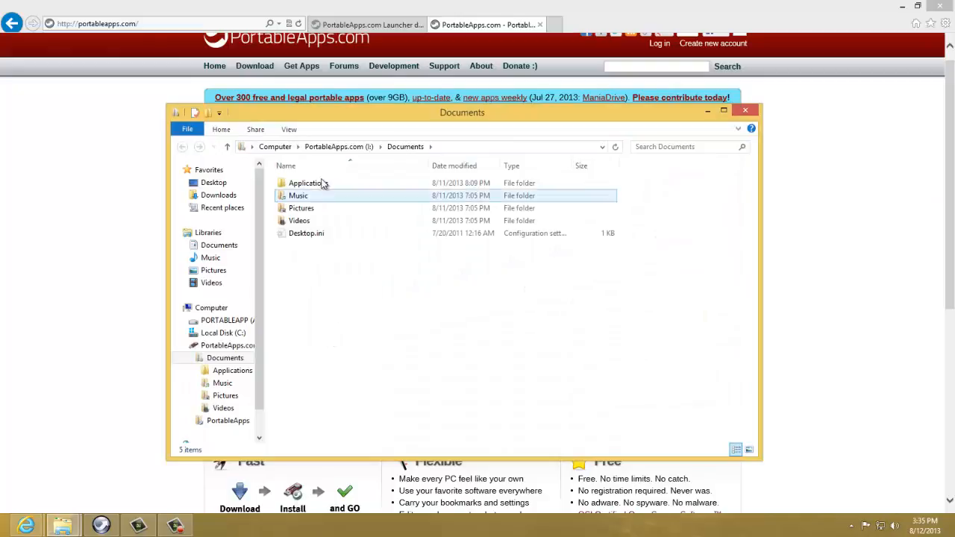
left_click(314, 186)
left_click(339, 147)
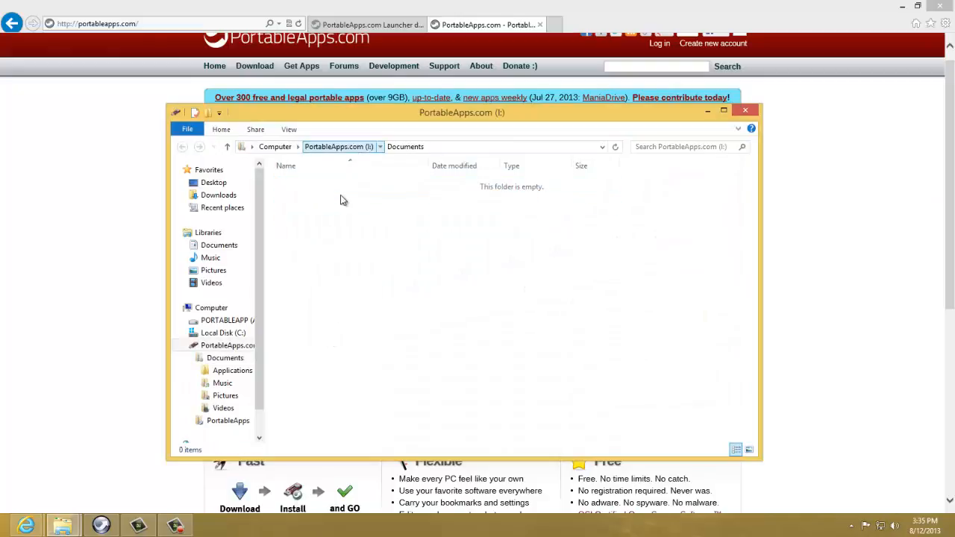
left_click(283, 147)
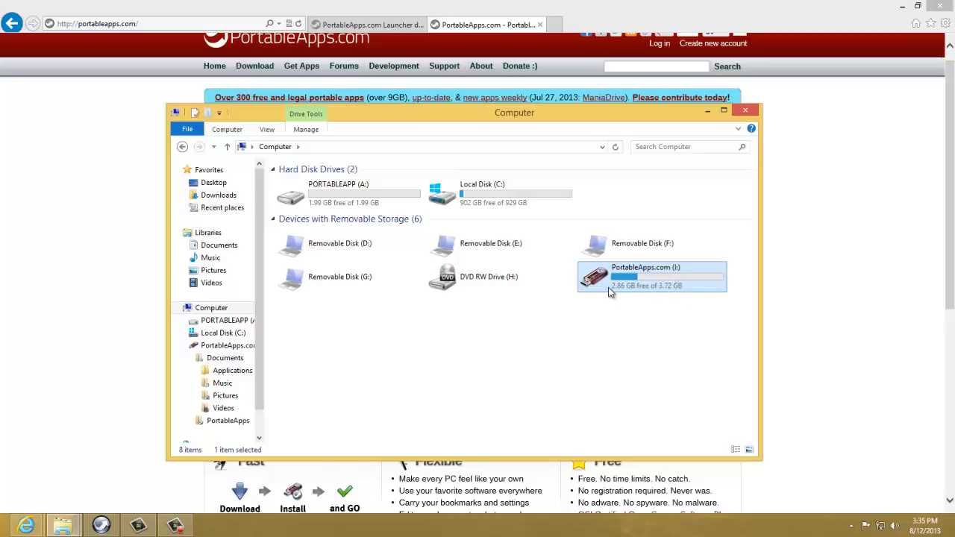
left_click(674, 309)
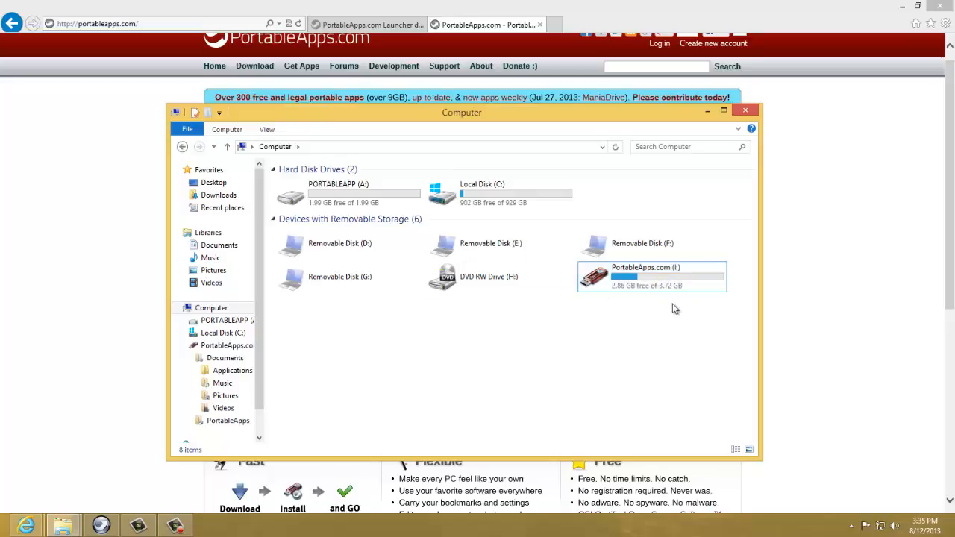
left_click(861, 298)
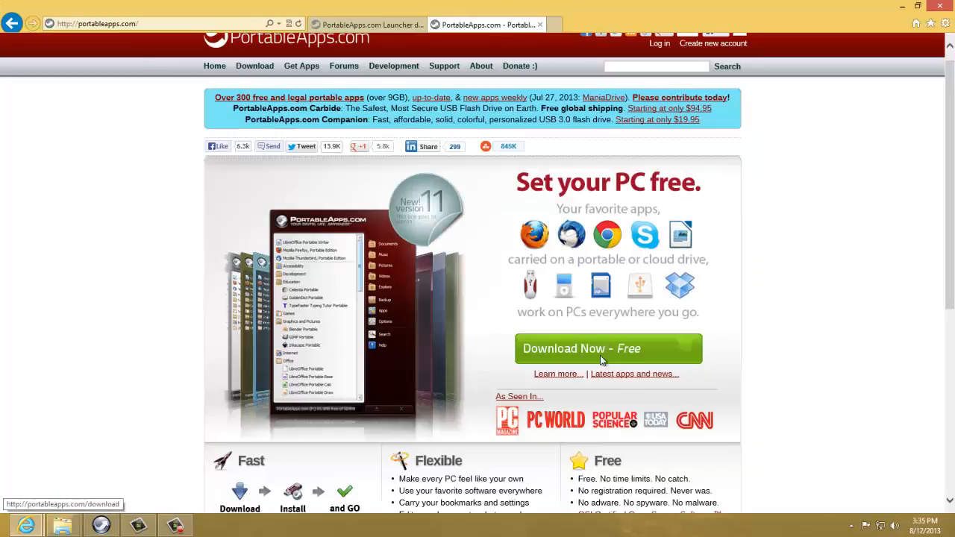
left_click(175, 526)
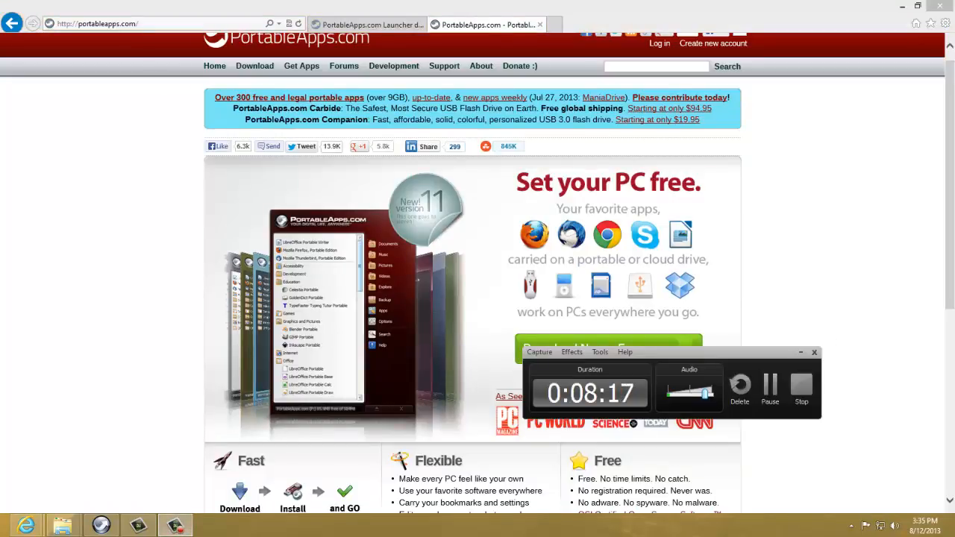
left_click(175, 526)
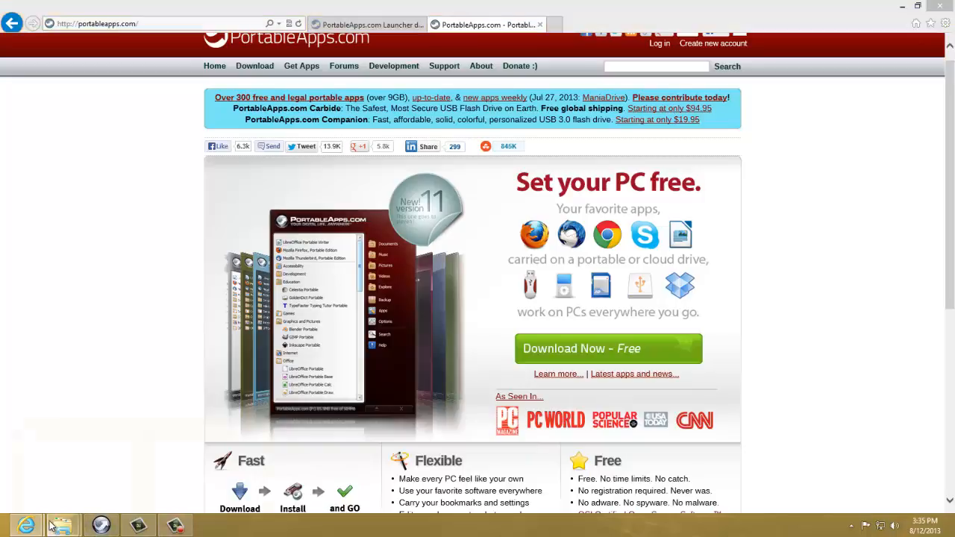
Switch to the File Explorer Computer window and open the PortableApps.com (I:) drive.
mouse_move(60, 526)
left_click(179, 477)
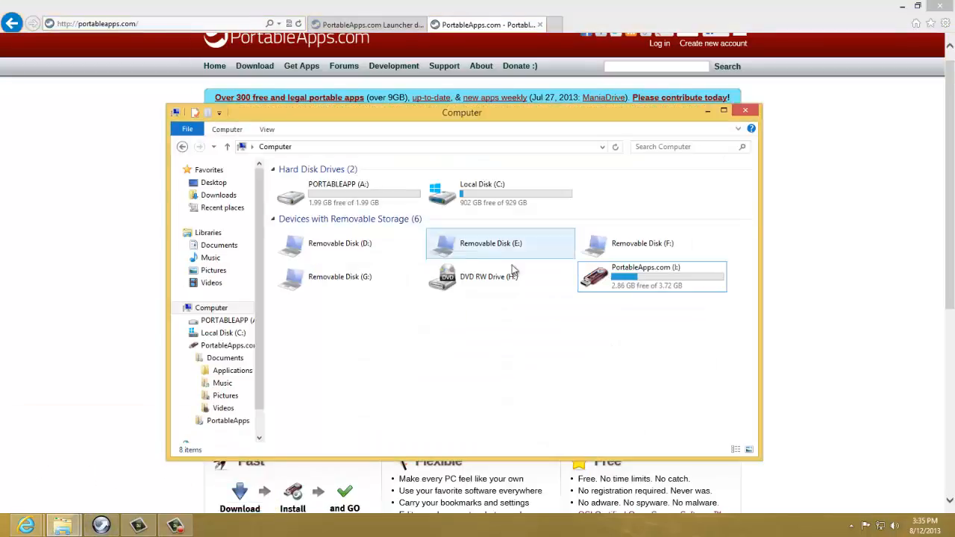
double_click(639, 282)
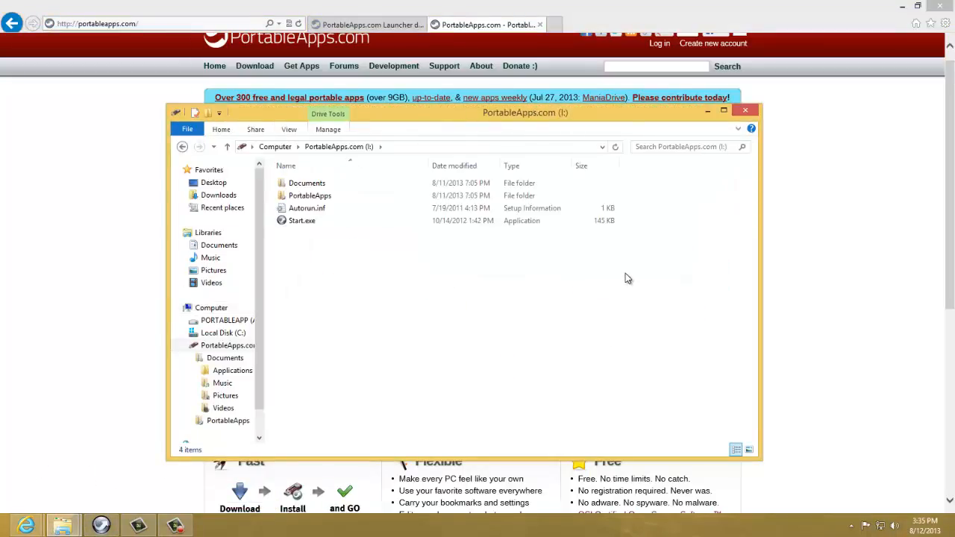
Open the PortableApps folder on the I: drive, examine the app folders, and open CelestiaPortable to view its contents.
double_click(381, 195)
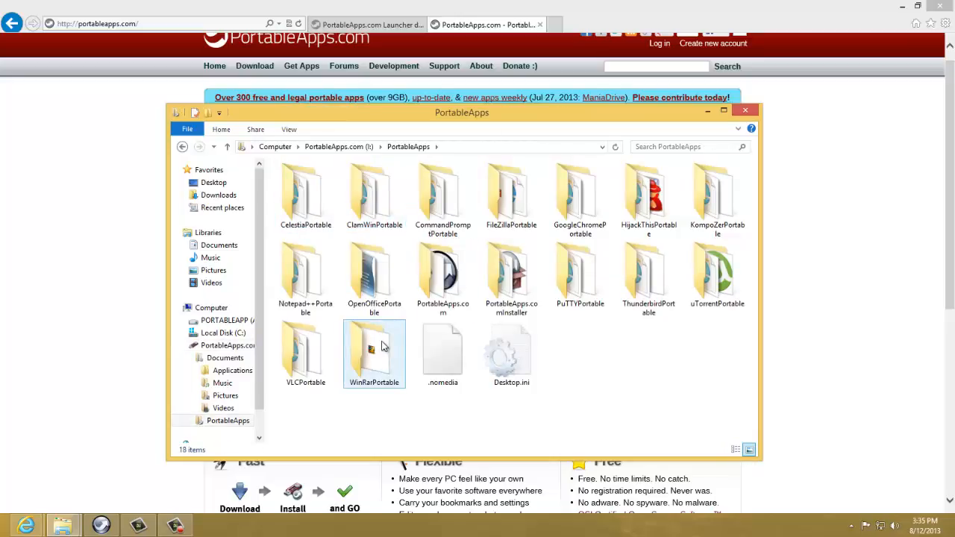
mouse_move(382, 345)
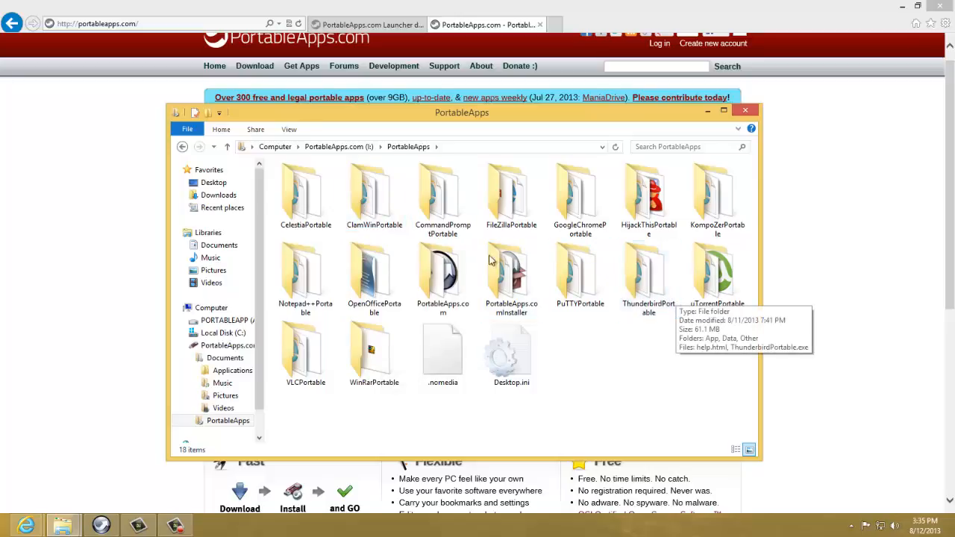
mouse_move(316, 196)
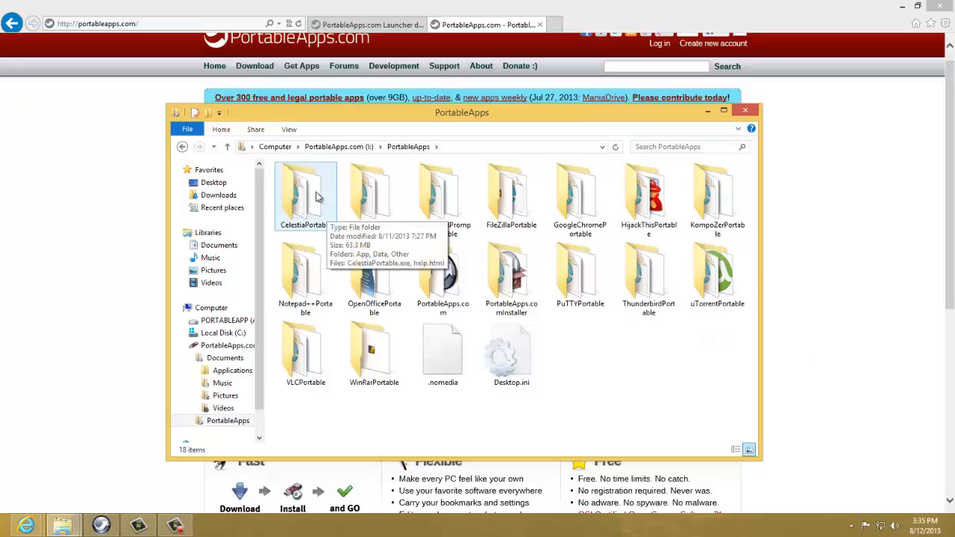
left_click(322, 198)
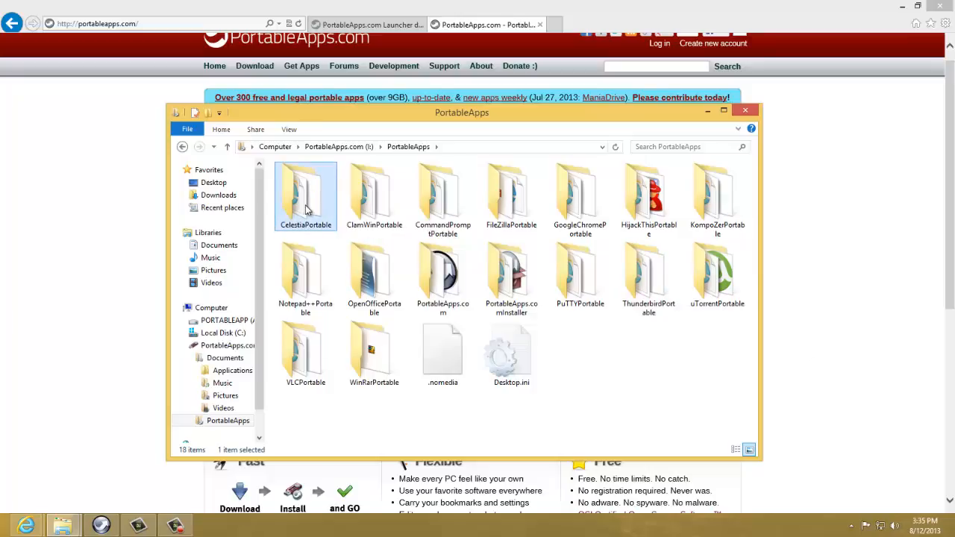
double_click(305, 210)
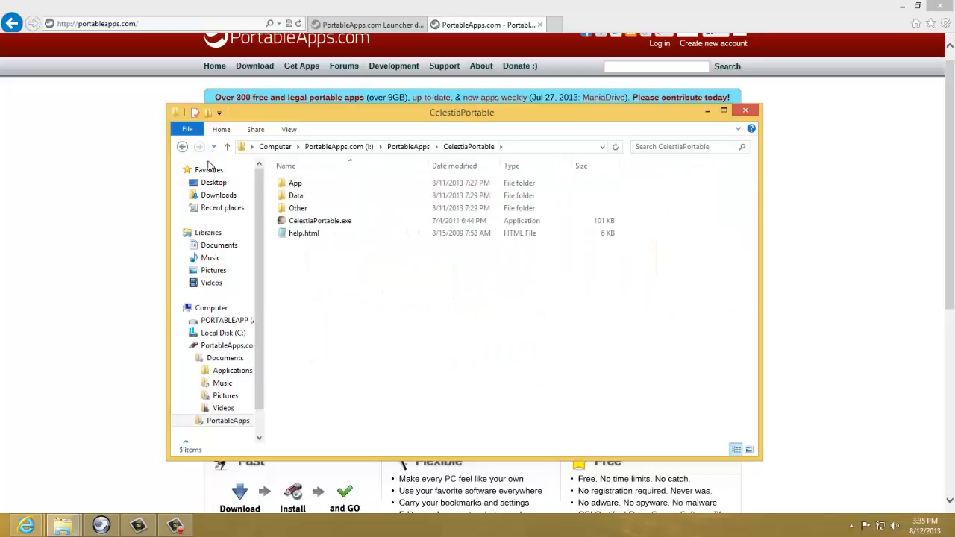
Minimize the browser, return to the PortableApps folder, and copy the CelestiaPortable folder to the desktop.
left_click_drag(398, 121, 452, 132)
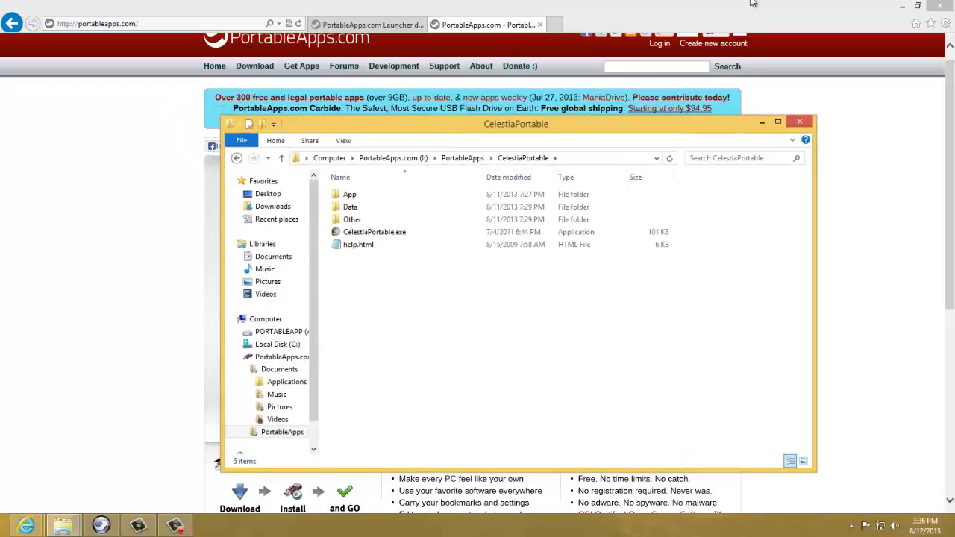
left_click(899, 6)
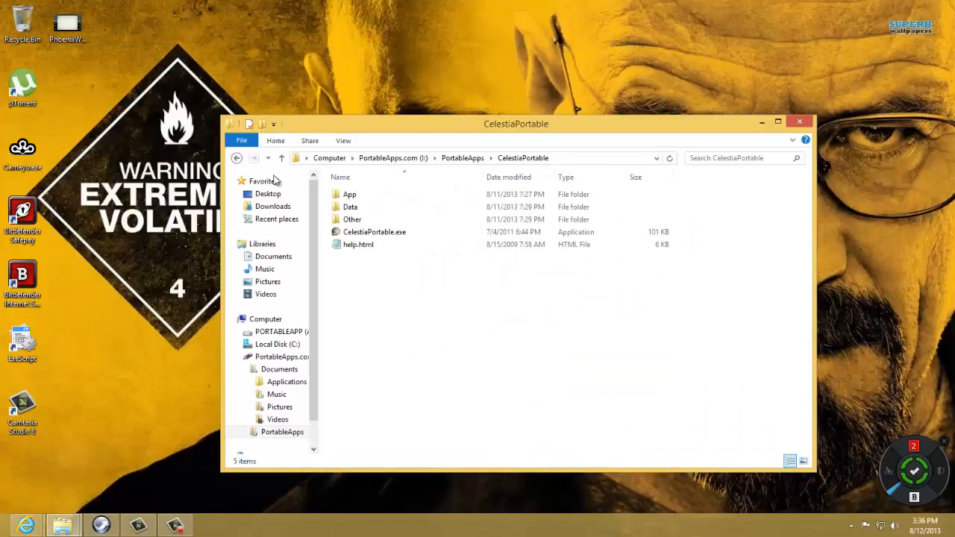
left_click(462, 157)
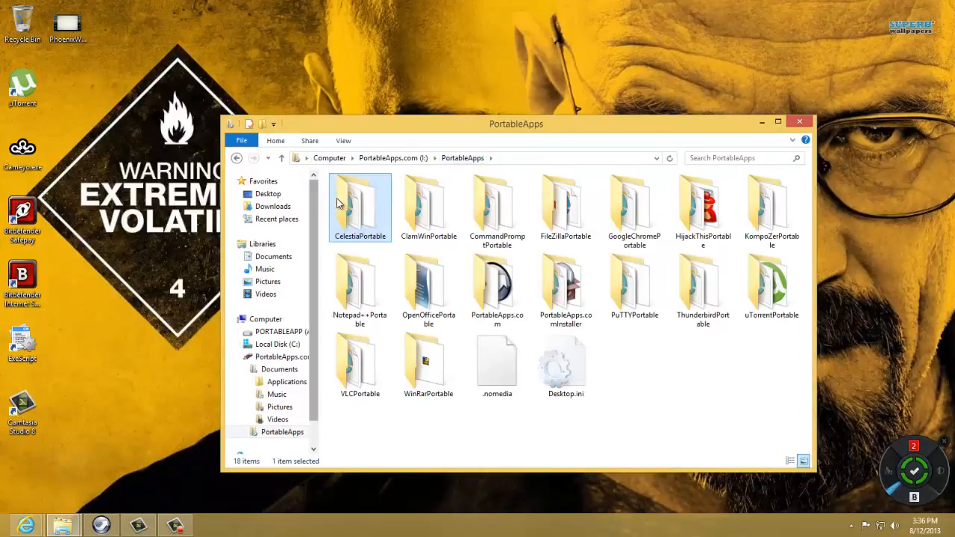
right_click(338, 199)
left_click(365, 357)
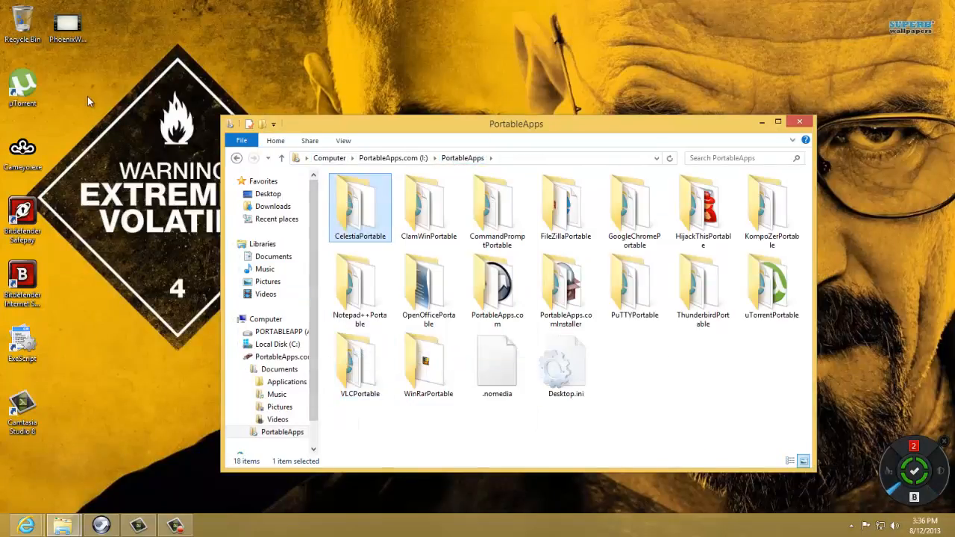
right_click(61, 82)
left_click(102, 136)
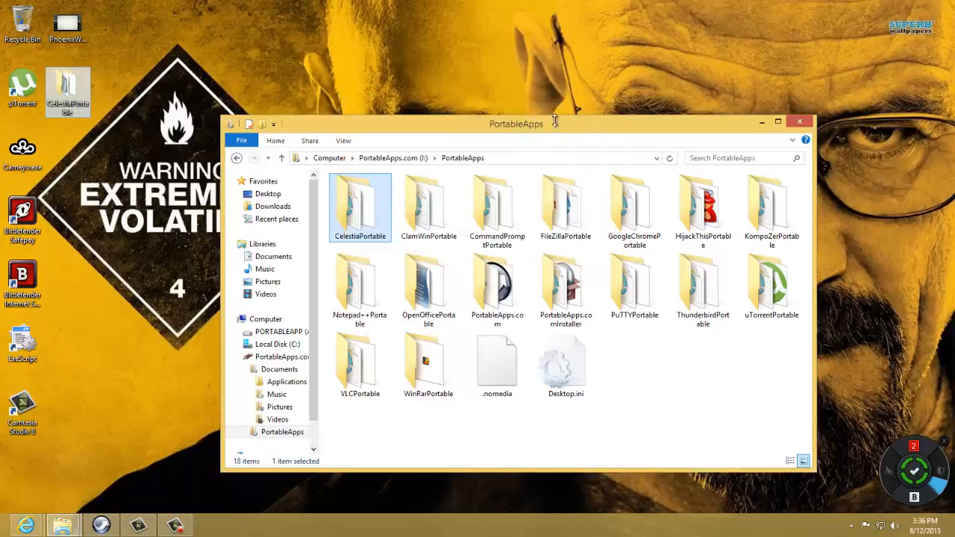
Reposition the copied CelestiaPortable folder near the desktop's upper-right corner and restore the PortableApps folder window.
left_click(761, 122)
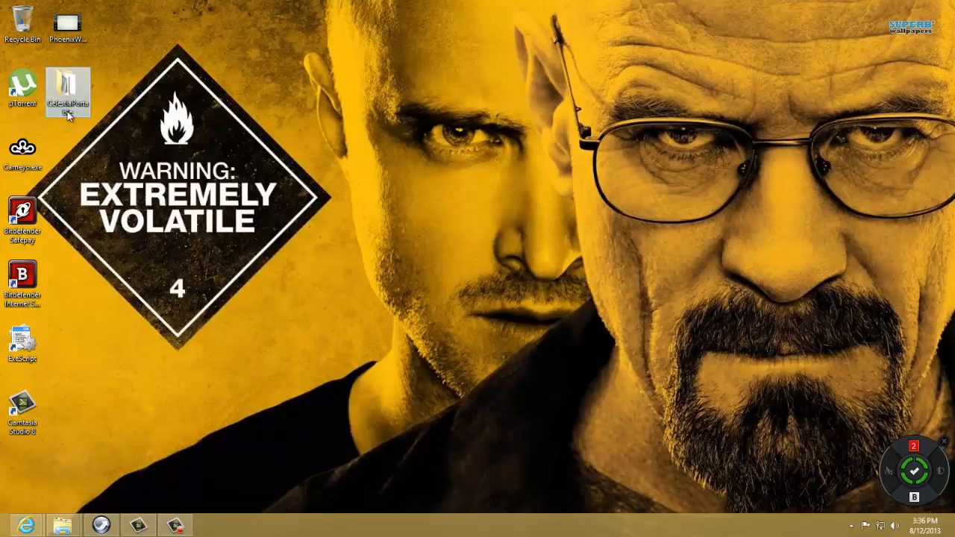
left_click_drag(67, 113, 783, 37)
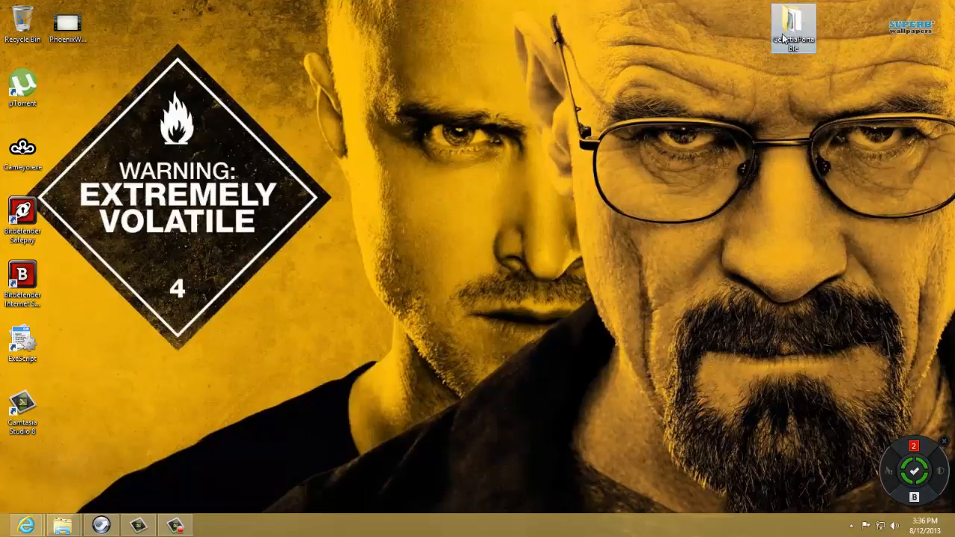
left_click(67, 526)
left_click(196, 464)
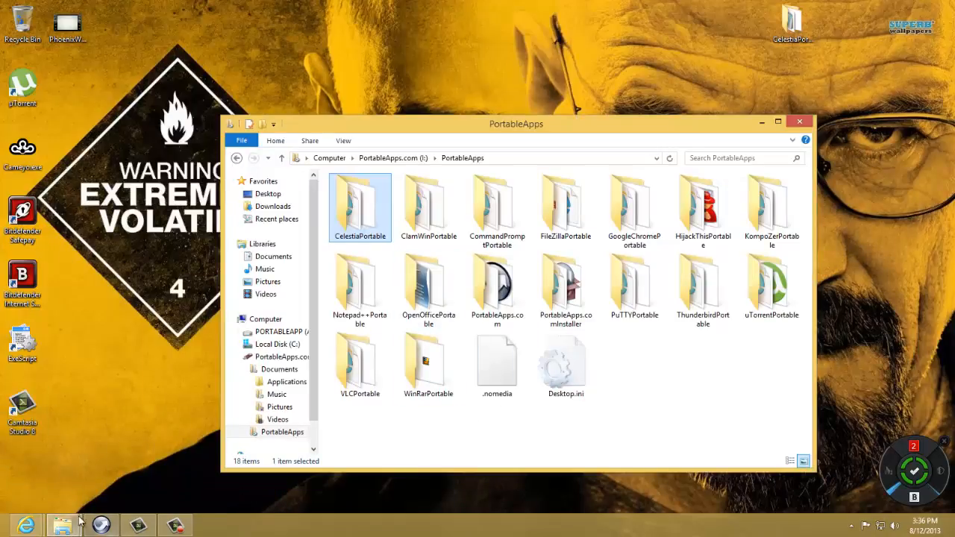
View the apps in the PortableApps.com launcher menu, and open the WinRarPortable folder to examine its contents.
left_click(100, 525)
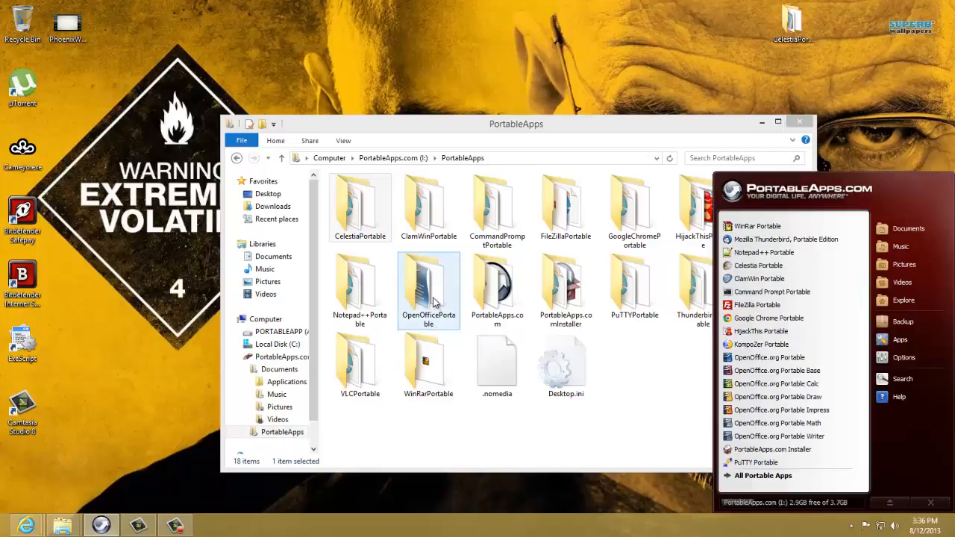
left_click(430, 360)
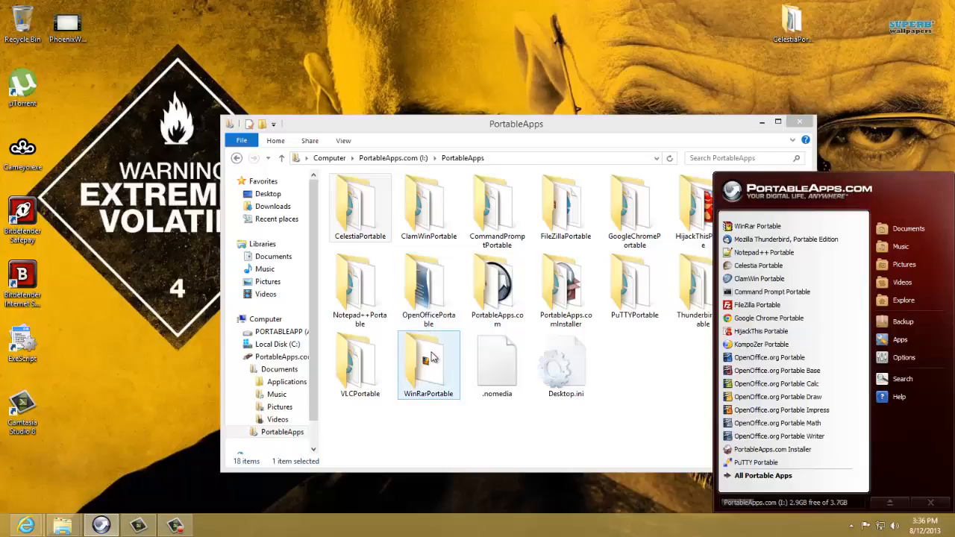
double_click(430, 360)
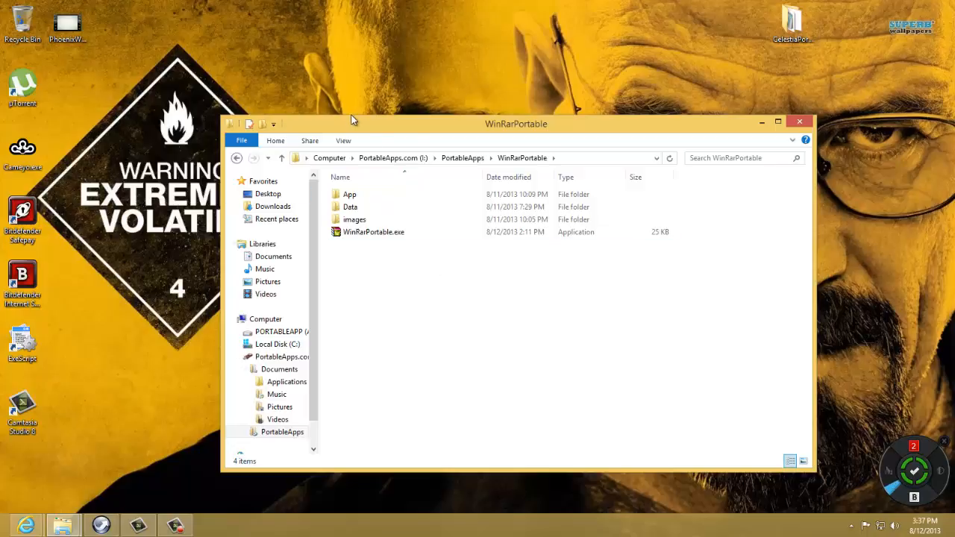
left_click_drag(389, 273, 401, 258)
left_click_drag(337, 243, 383, 261)
left_click(361, 222)
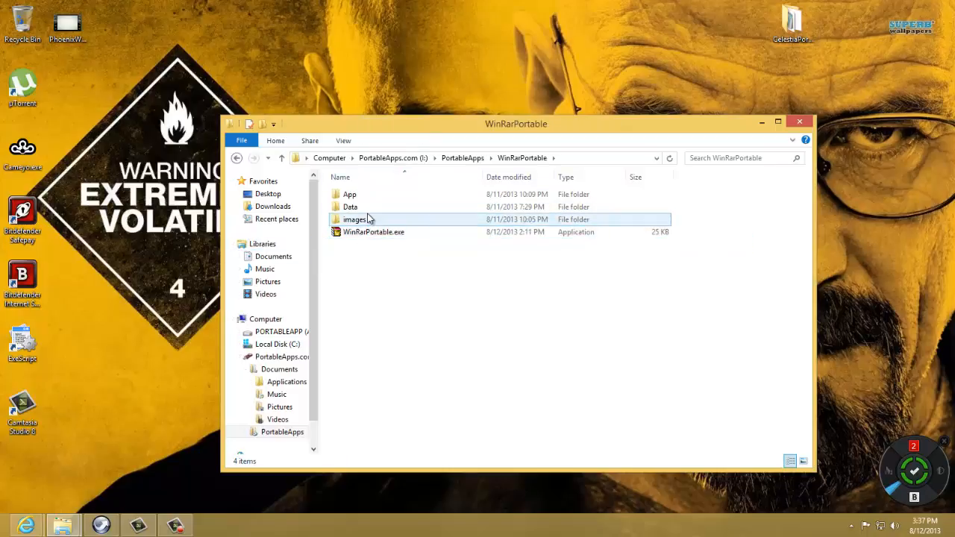
mouse_move(367, 215)
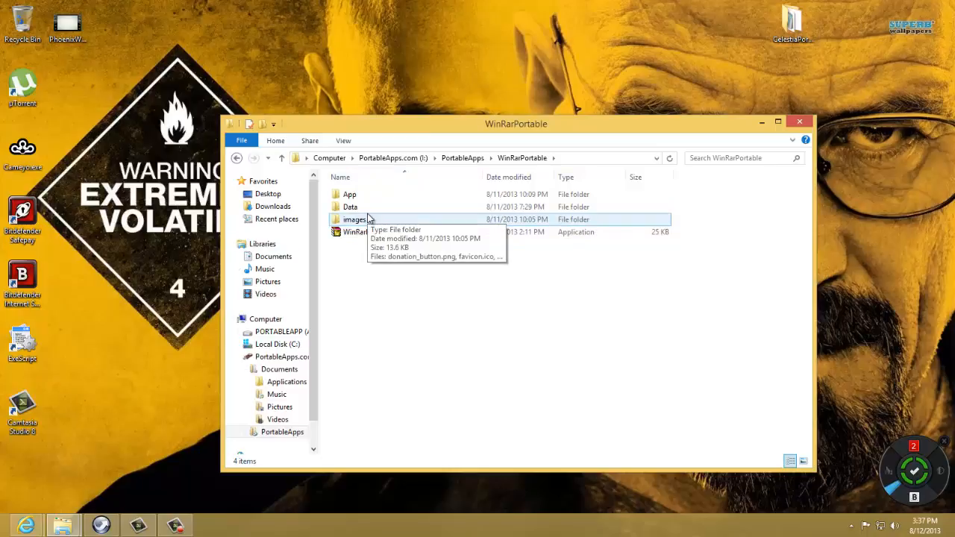
Open WinRarPortable's App folder and examine the AppInfo, WinRar and readme.txt items.
double_click(349, 194)
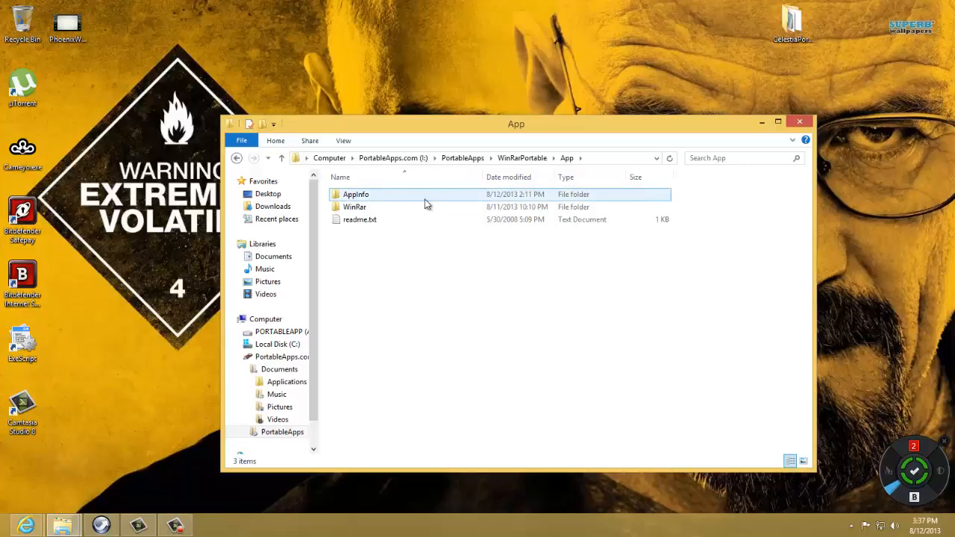
left_click(490, 220)
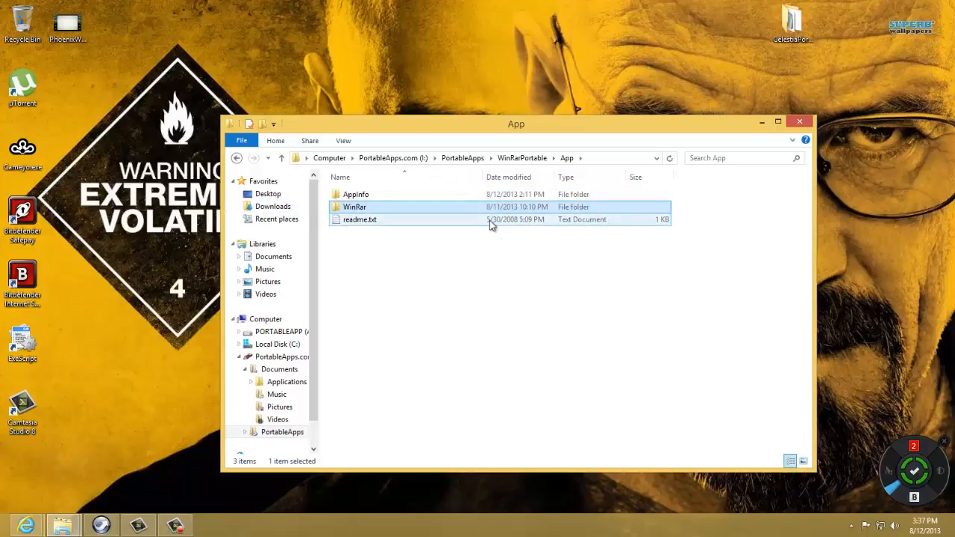
left_click(433, 249)
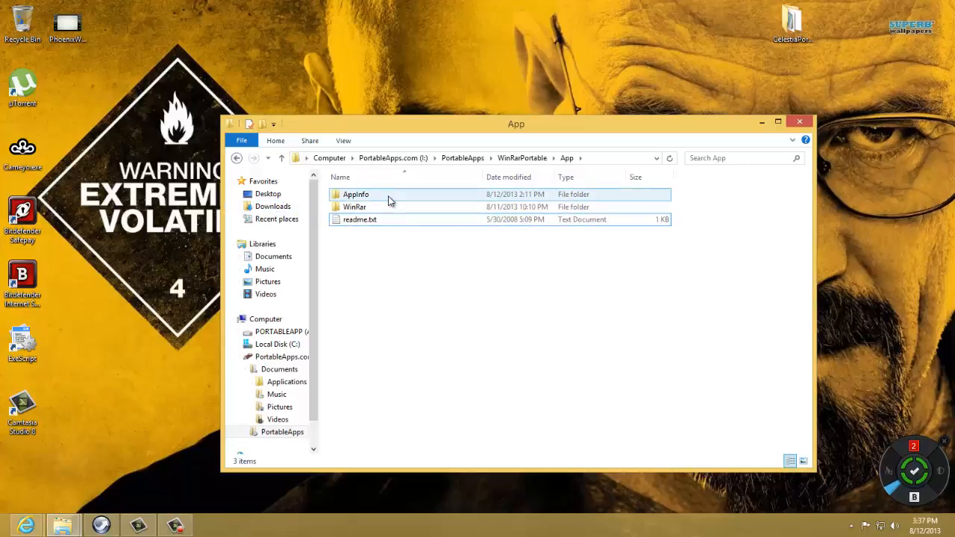
left_click(351, 195)
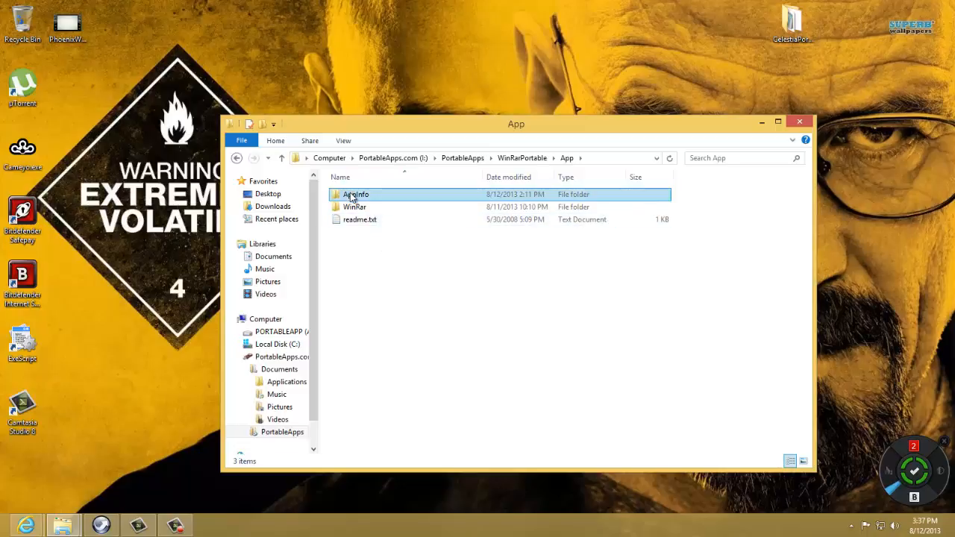
left_click_drag(352, 196, 354, 207)
right_click(365, 226)
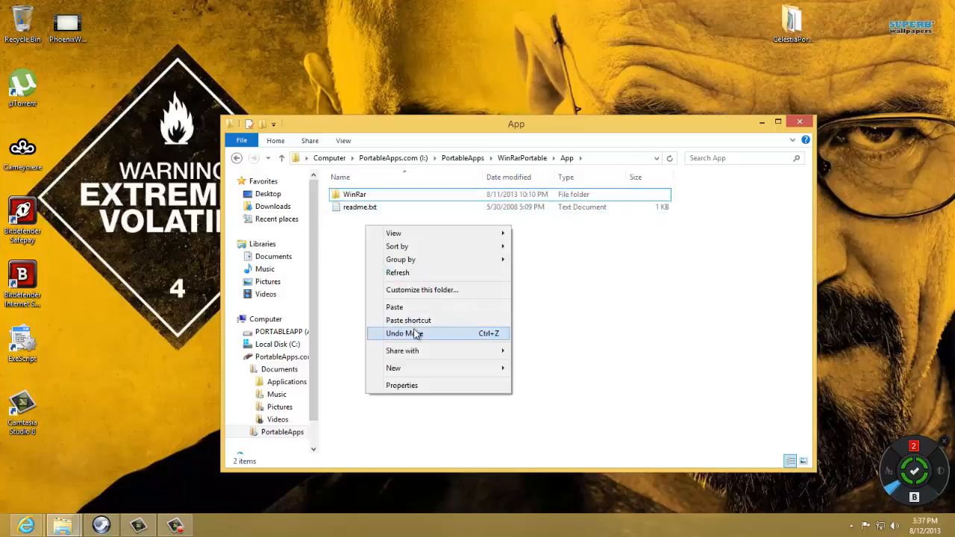
left_click(416, 334)
Open the AppInfo folder, view appicon.ico in Windows Photo Viewer, and close the image.
double_click(377, 219)
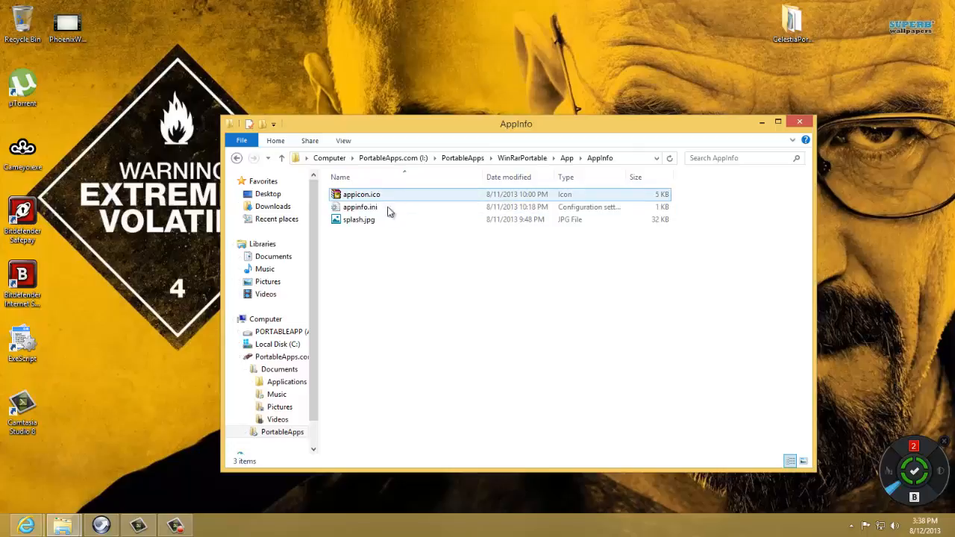
double_click(357, 196)
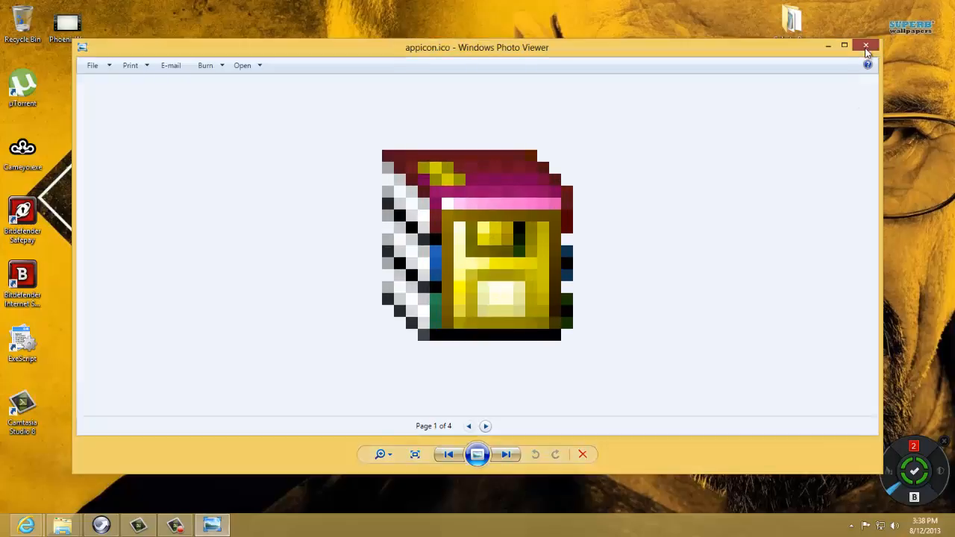
left_click(865, 47)
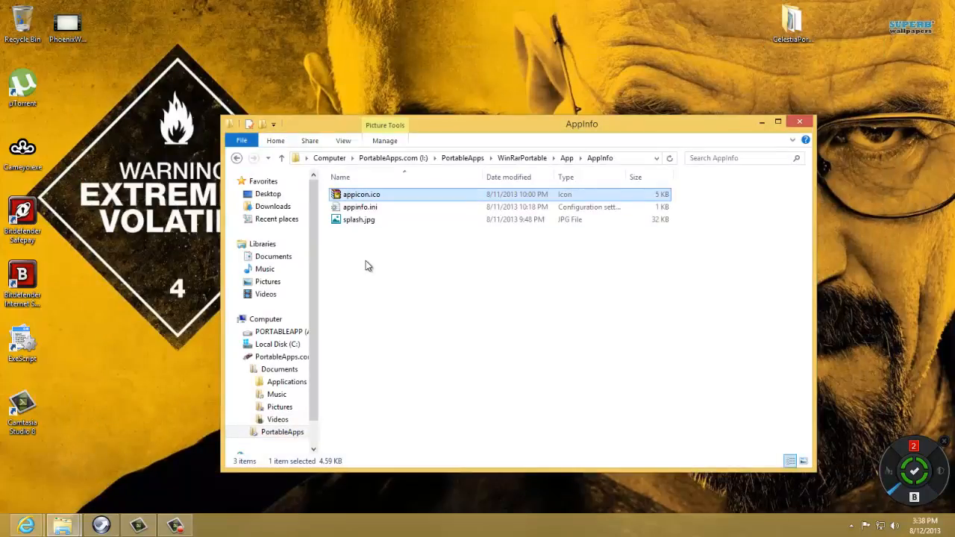
Open appinfo.ini for editing in Notepad, read through its sections from Format to Launch, and close it.
left_click(366, 208)
right_click(366, 211)
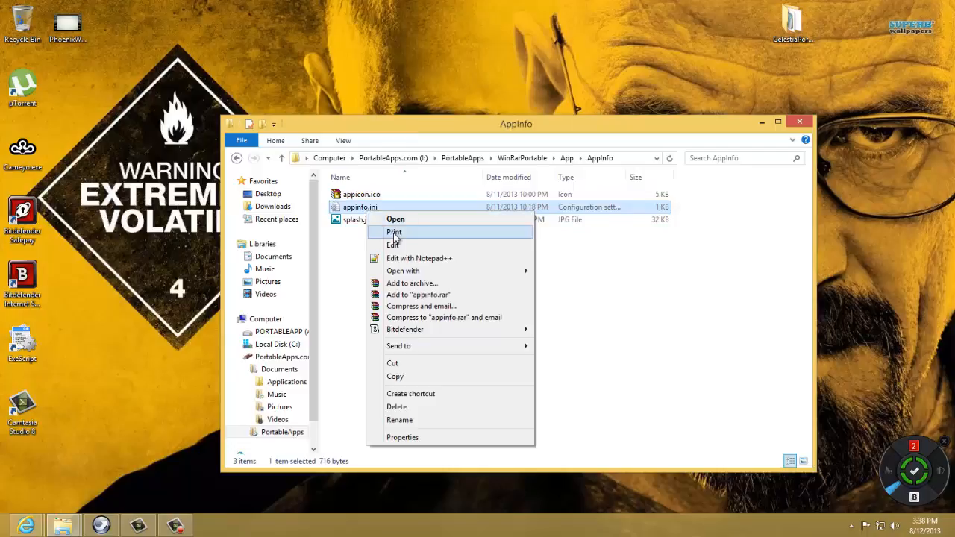
left_click(392, 245)
scroll(411, 258, "down", 3)
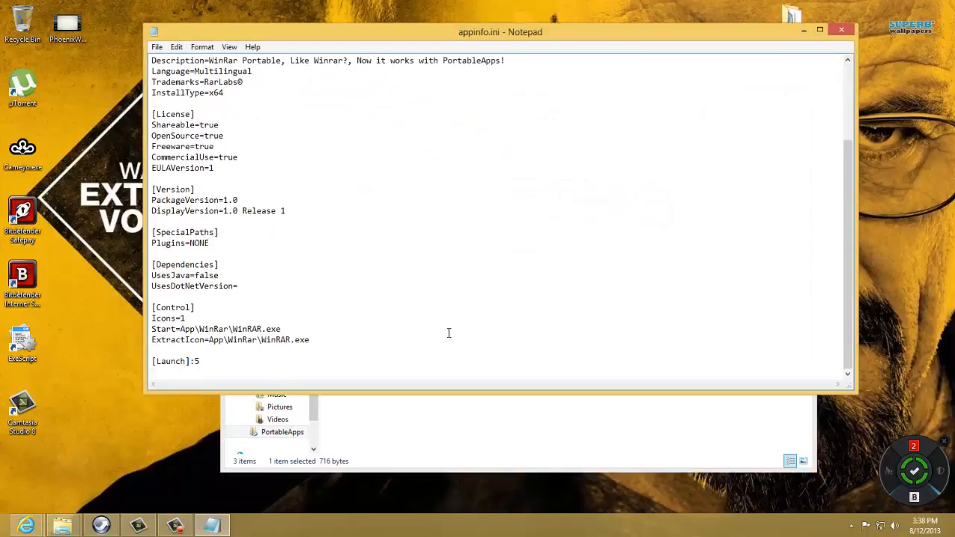
scroll(449, 333, "up", 4)
scroll(277, 151, "down", 3)
scroll(688, 174, "up", 3)
scroll(623, 115, "down", 3)
scroll(567, 97, "up", 3)
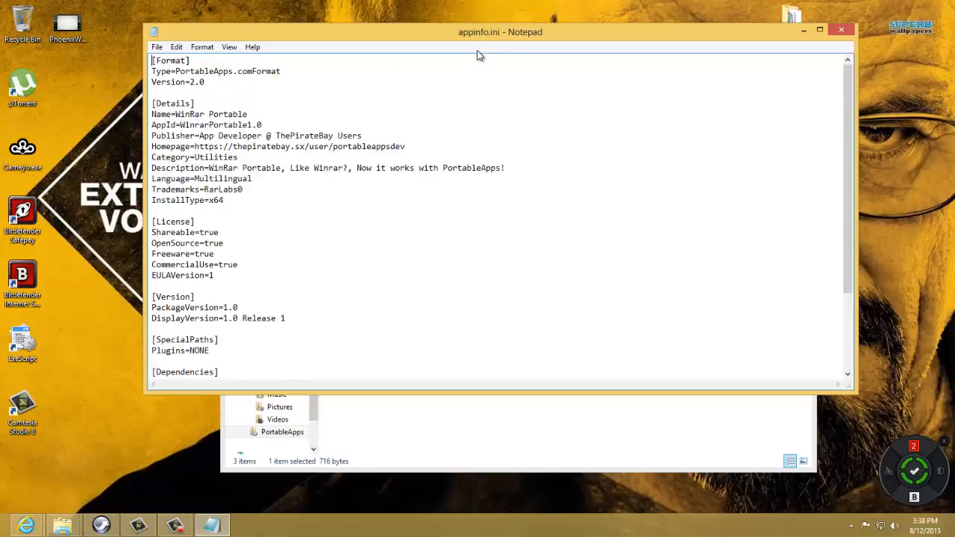
left_click_drag(475, 32, 456, 88)
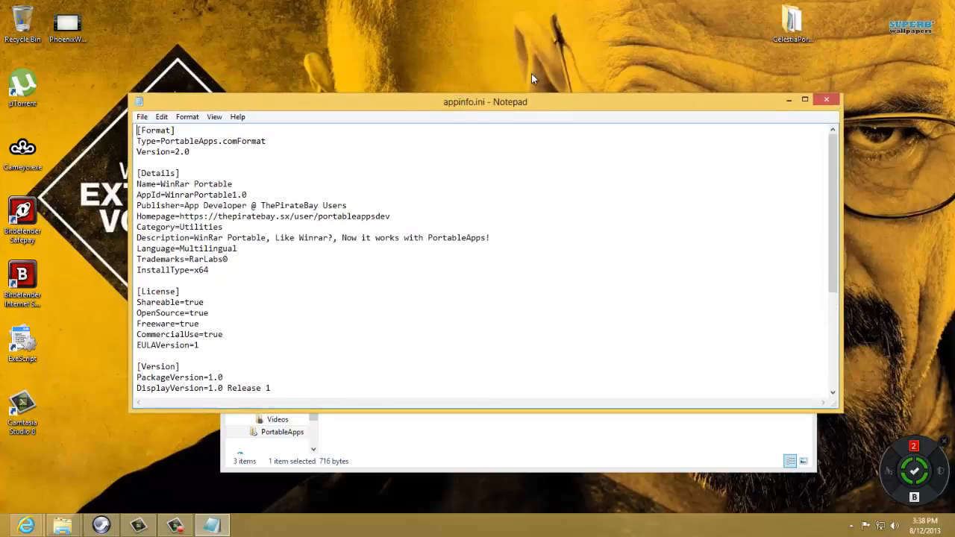
left_click_drag(562, 92, 562, 45)
scroll(577, 156, "down", 1)
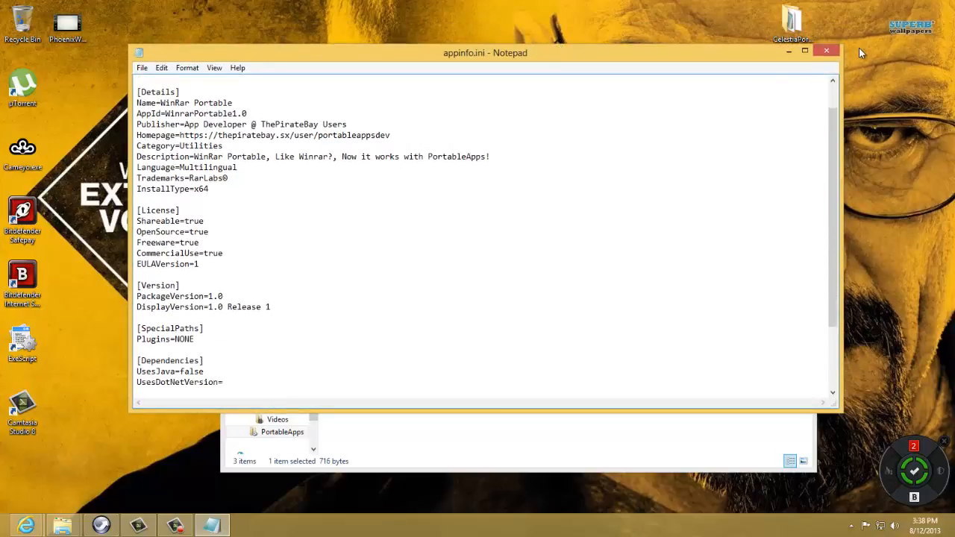
left_click(835, 52)
Open appinfo.ini in Notepad++, maximize the editor to view the whole file, and close it.
right_click(417, 205)
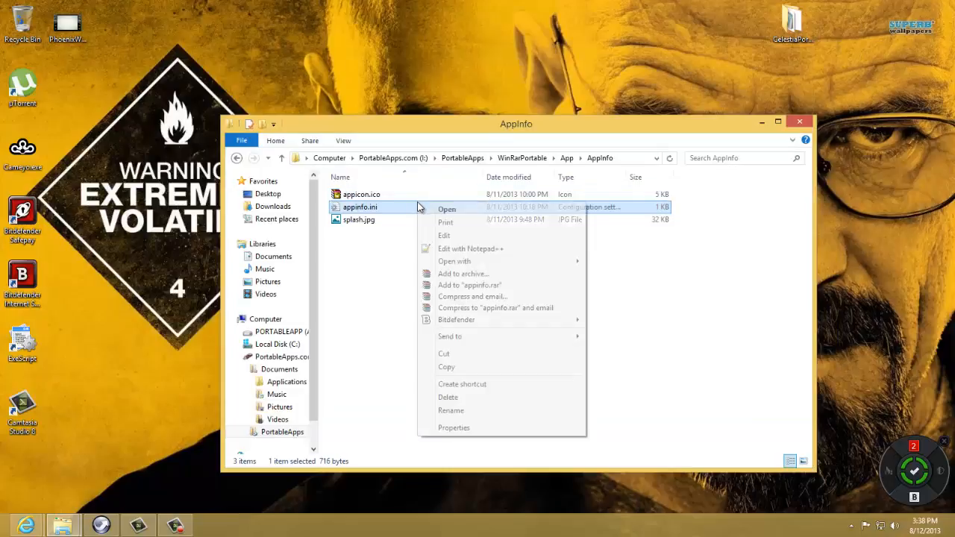
left_click(501, 249)
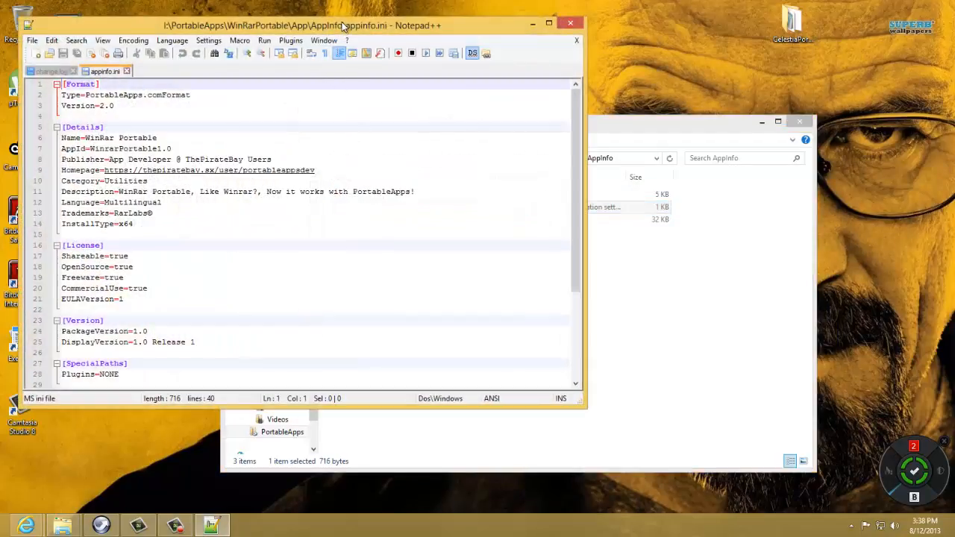
double_click(342, 22)
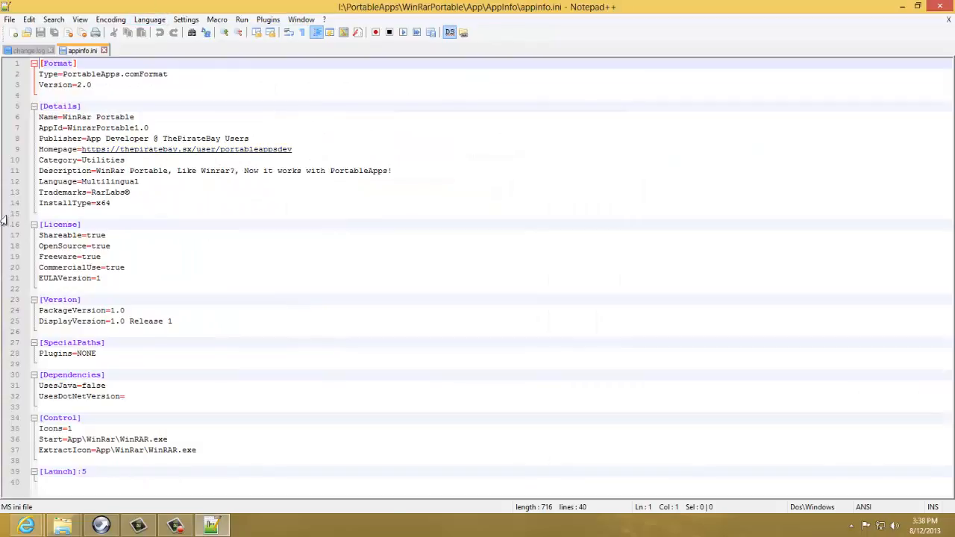
left_click(939, 5)
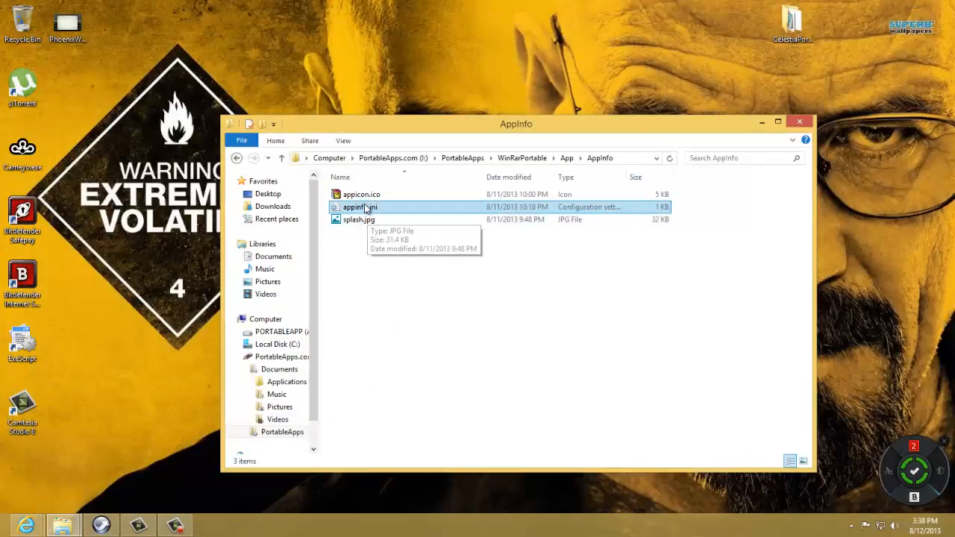
View the splash.jpg image from the AppInfo folder, return to the desktop, and close the WinRarPortable folder window.
left_click(411, 207)
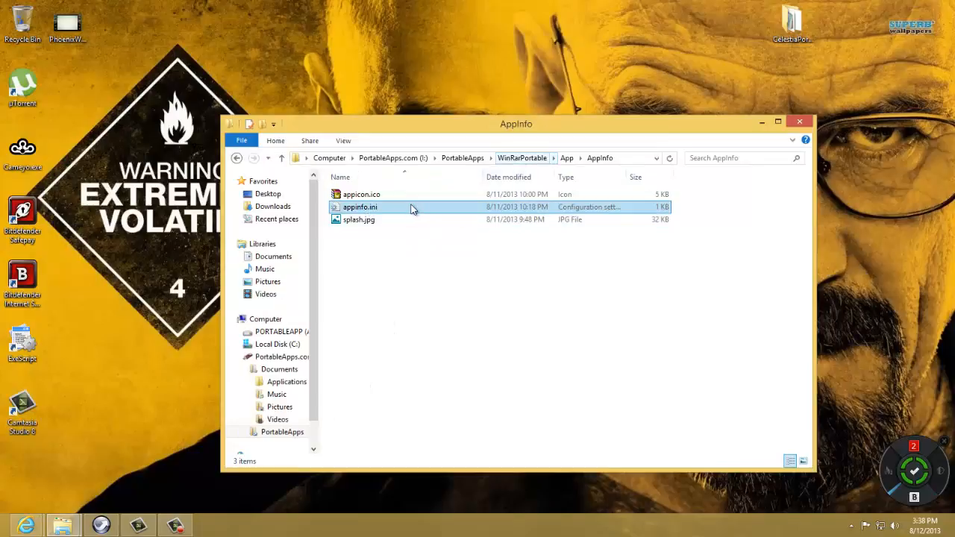
left_click(374, 221)
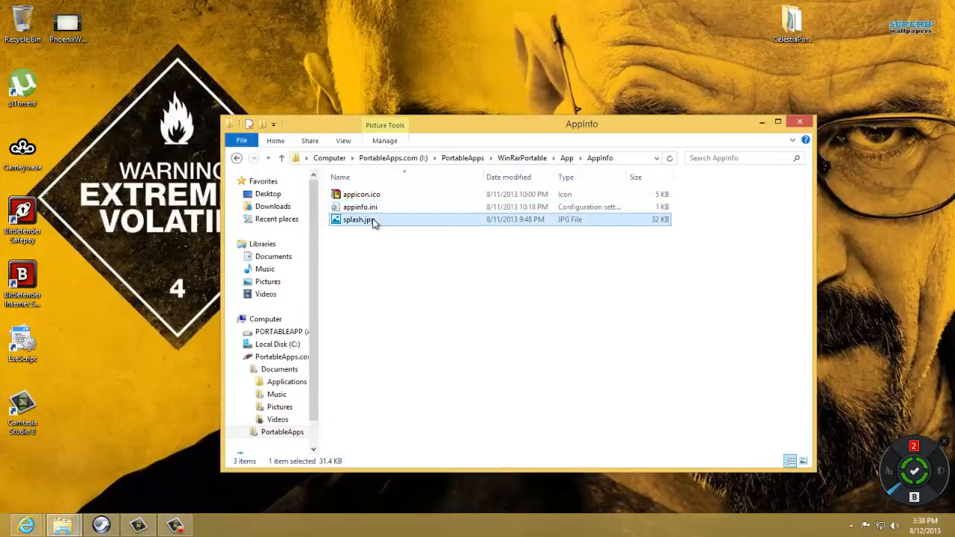
double_click(415, 219)
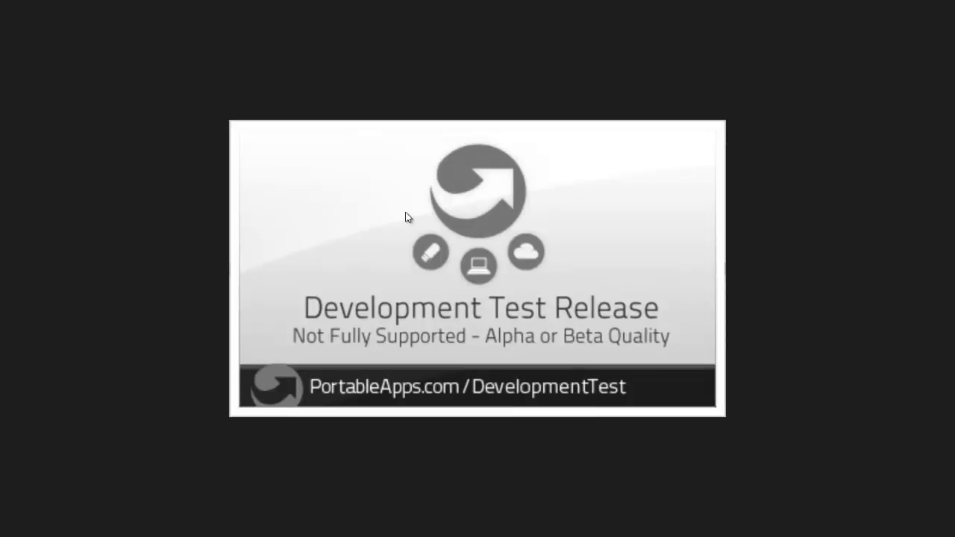
left_click(9, 528)
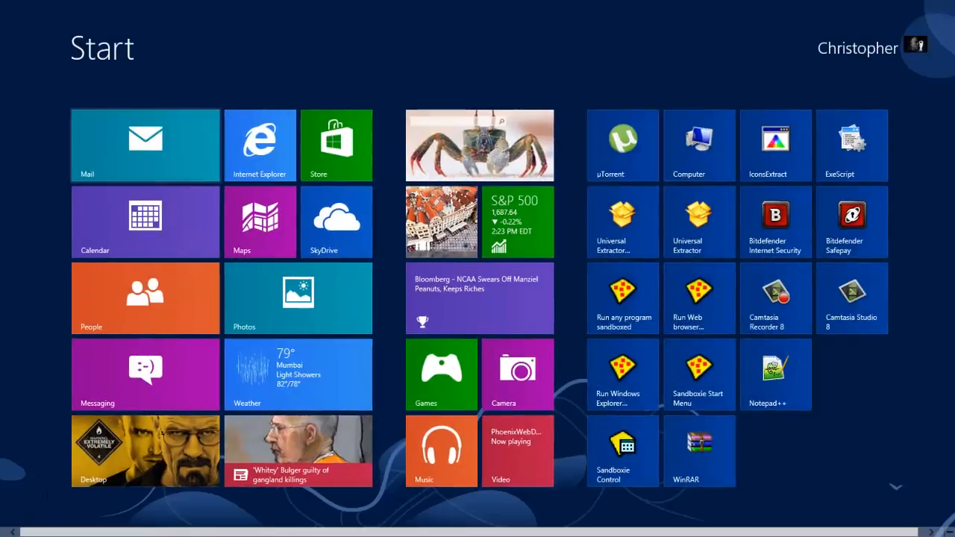
left_click(166, 441)
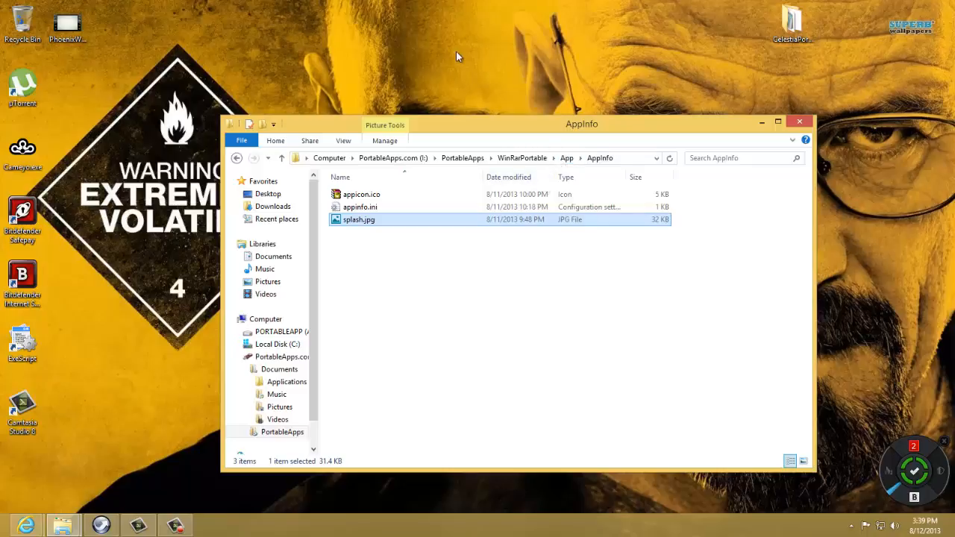
left_click(537, 161)
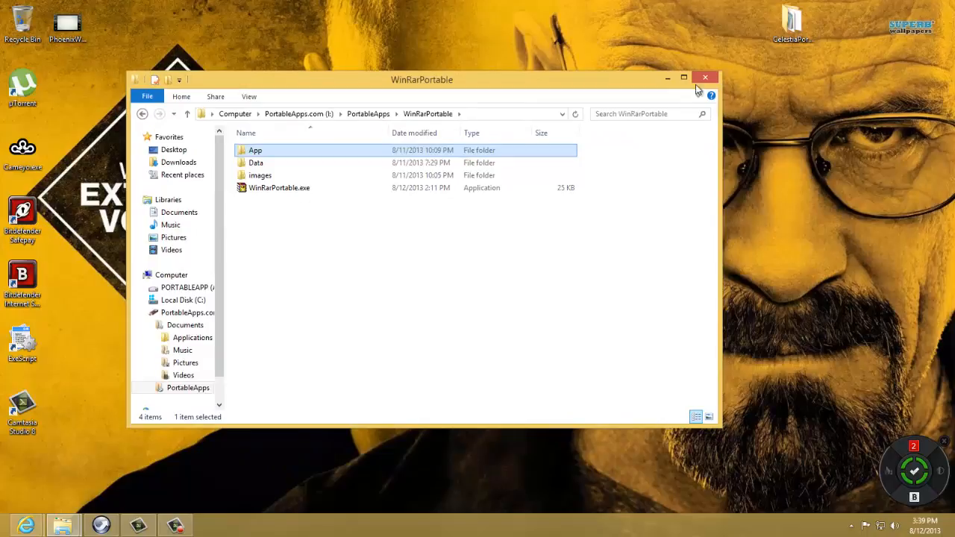
left_click(704, 79)
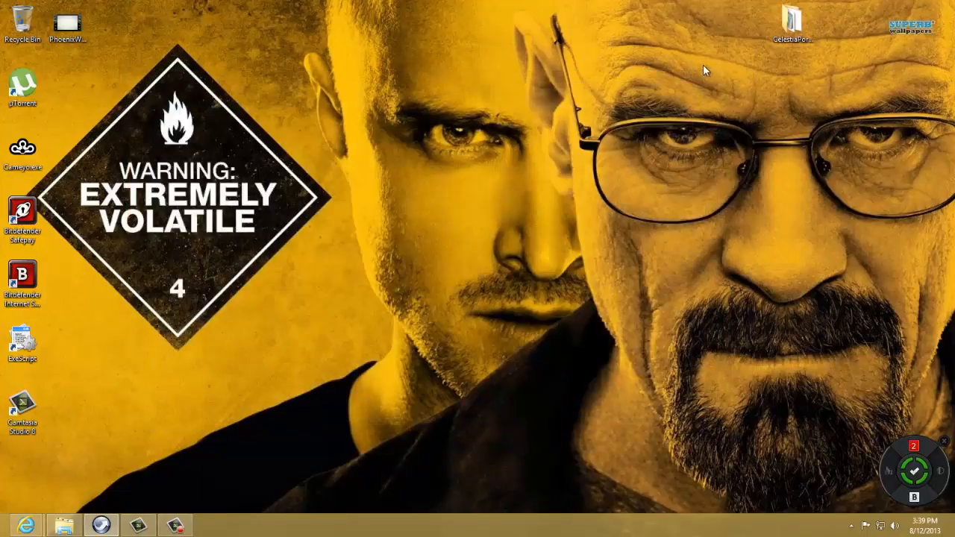
Create a new folder named WinRarPortable on the desktop.
right_click(533, 23)
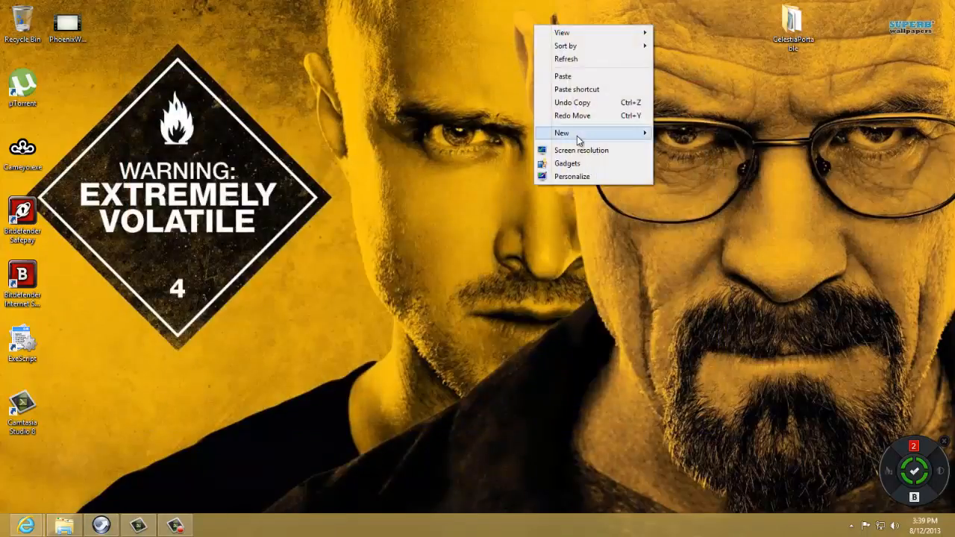
mouse_move(579, 134)
left_click(680, 134)
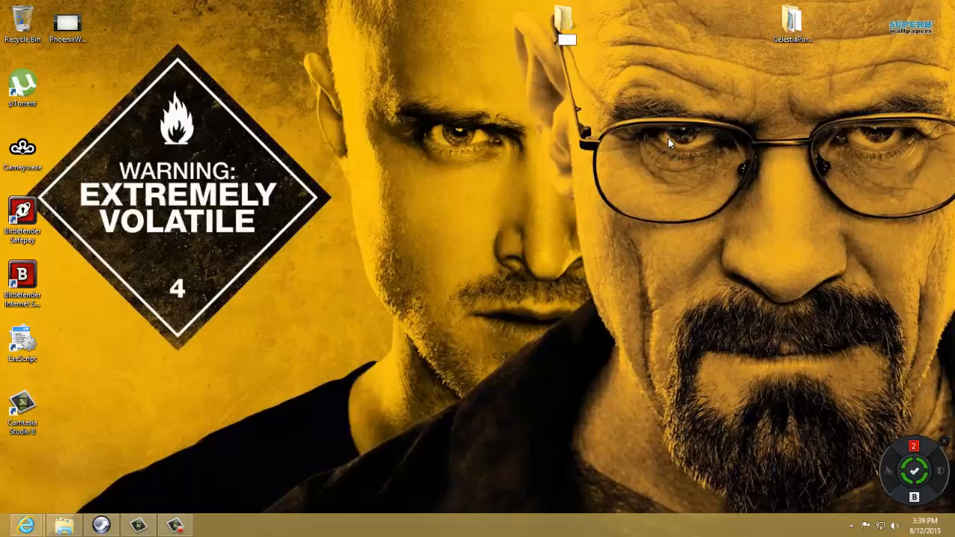
type("WinRarPortable")
key("Return")
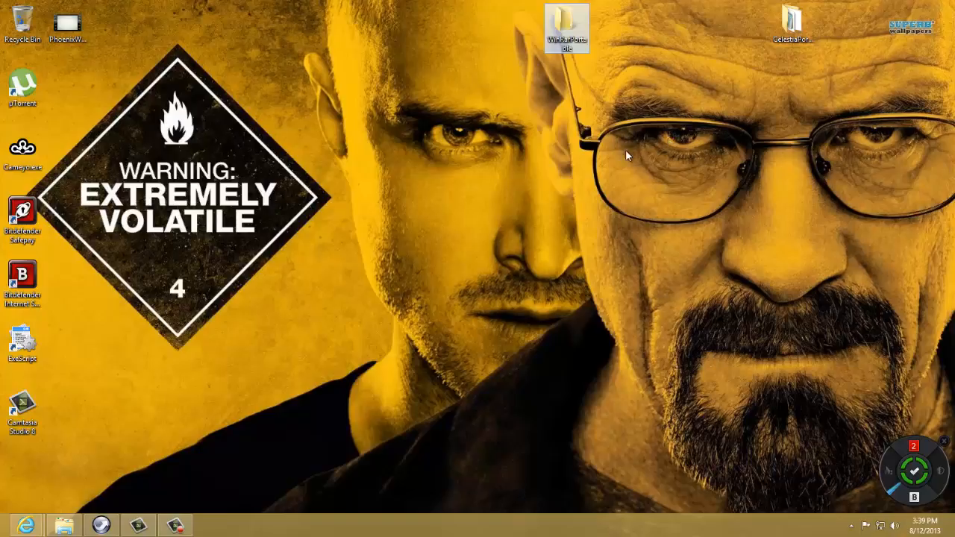
Switch to the Internet Explorer window showing the PortableApps.com home page and open a new tab.
mouse_move(2, 535)
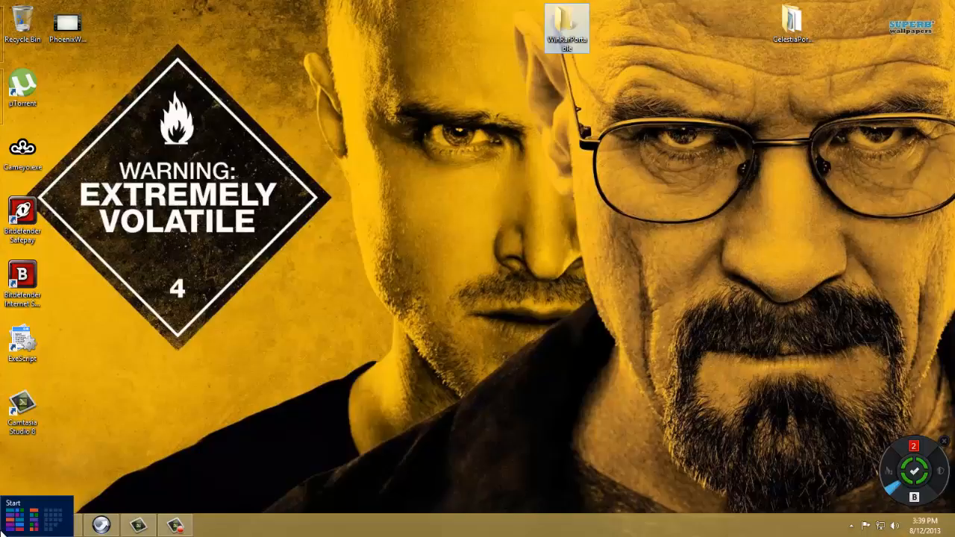
left_click(26, 525)
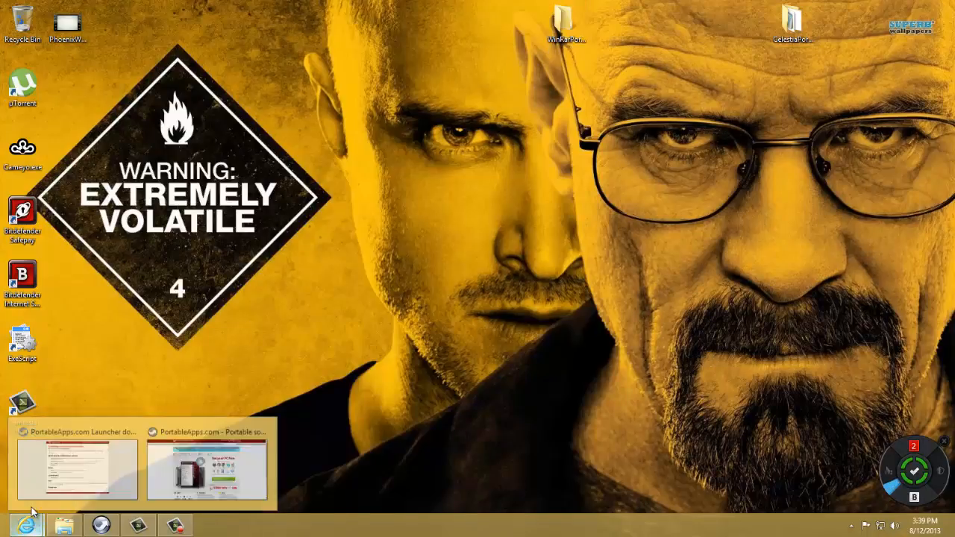
left_click(158, 463)
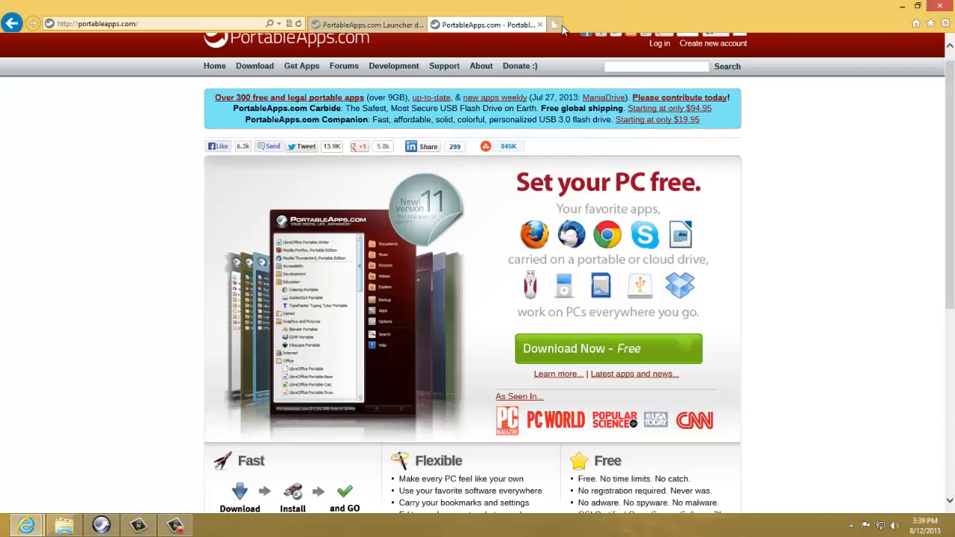
left_click(556, 27)
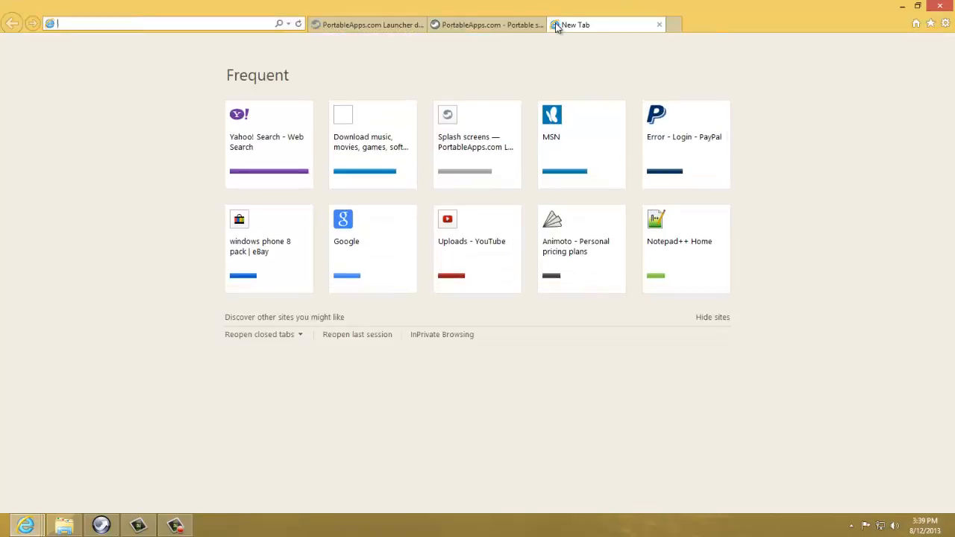
type("rar")
key("Down")
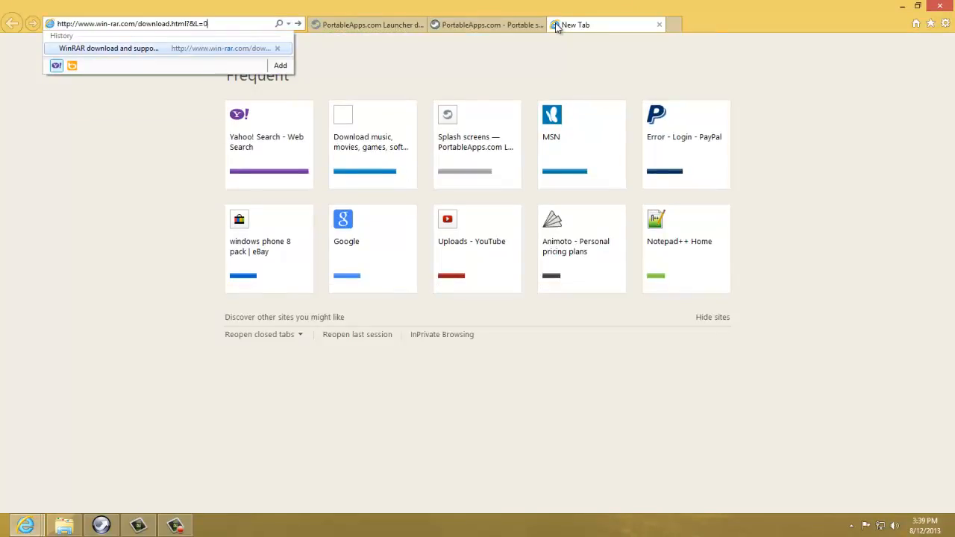
key("BackSpace")
key("BackSpace")
key("BackSpace")
type("g")
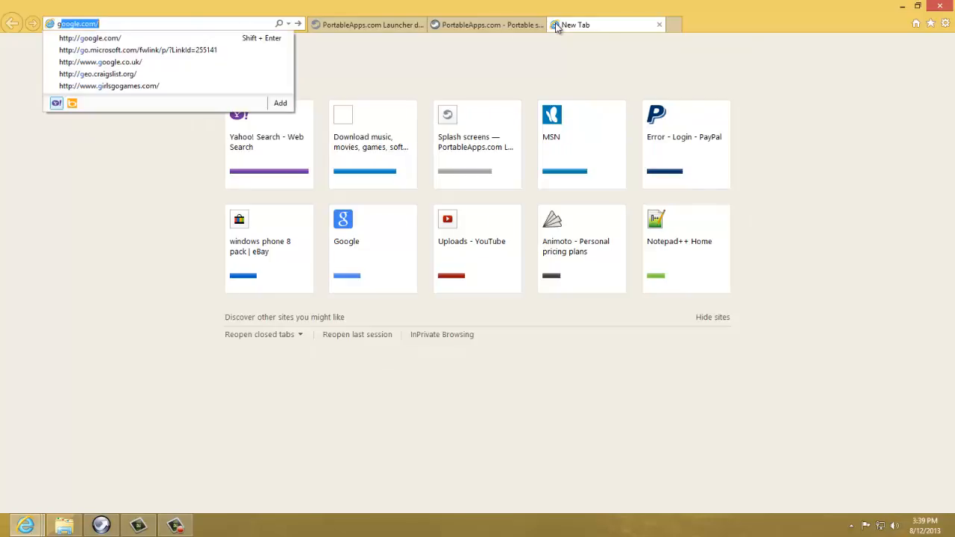
type("oogle.com")
key("Return")
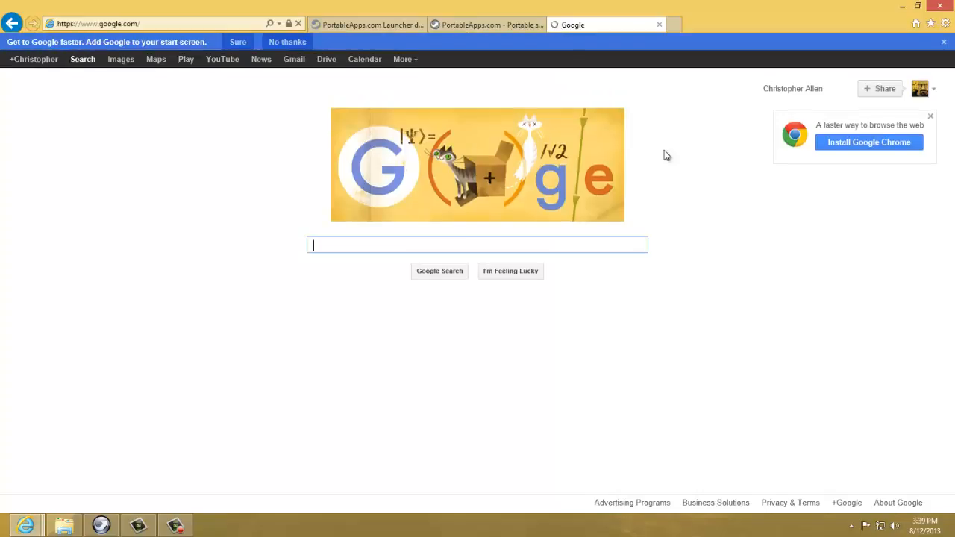
type("Rarlabs")
key("Return")
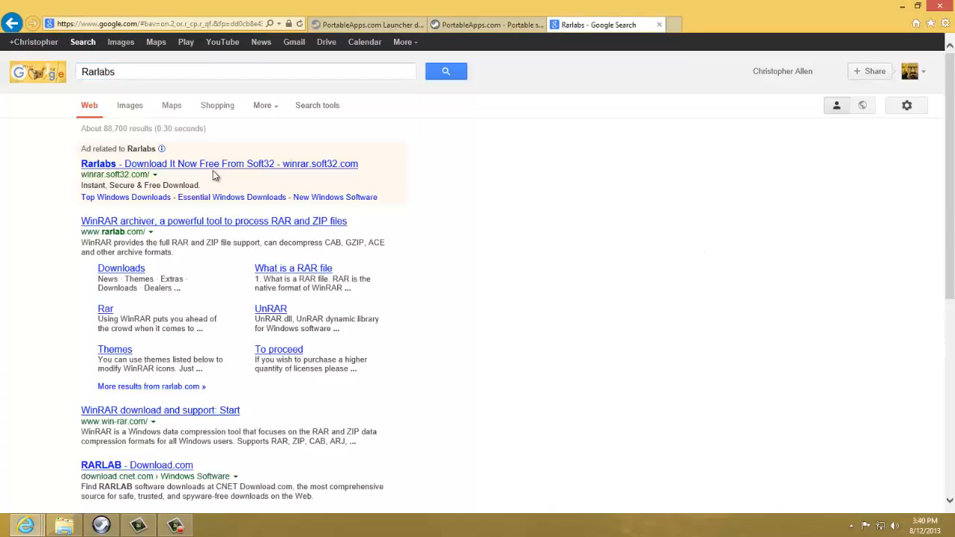
left_click(222, 224)
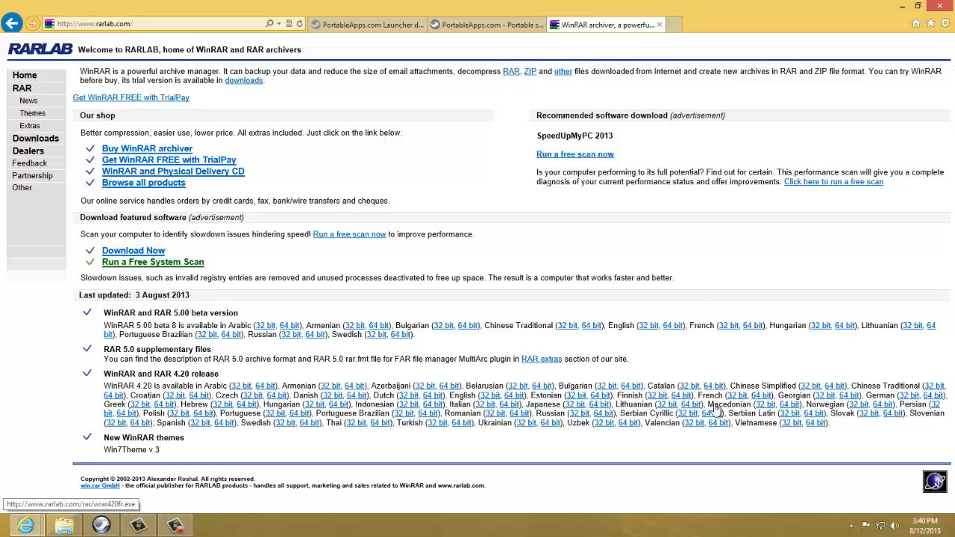
Download the English 64 bit WinRAR 4.20 installer, winrar-x64-420.exe, and save it to the Desktop.
left_click(514, 395)
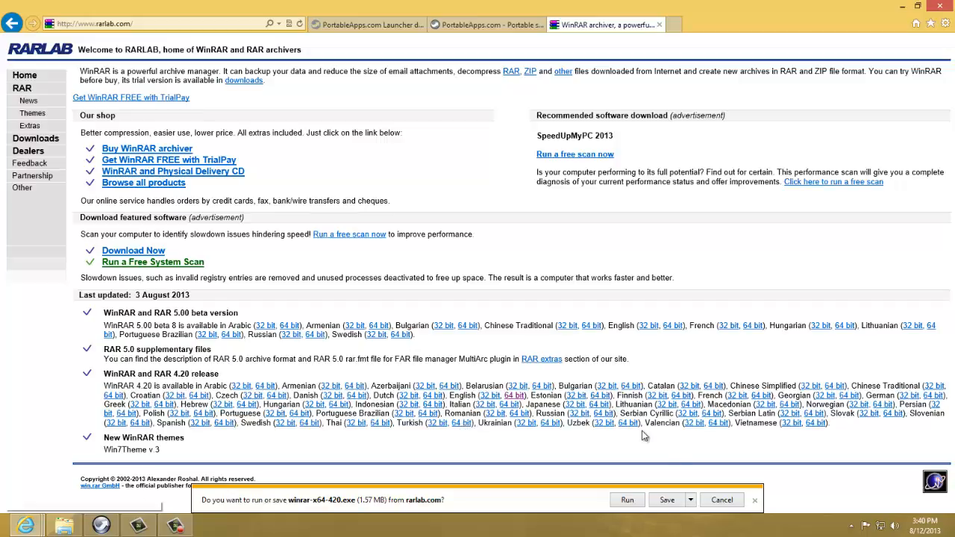
left_click(691, 500)
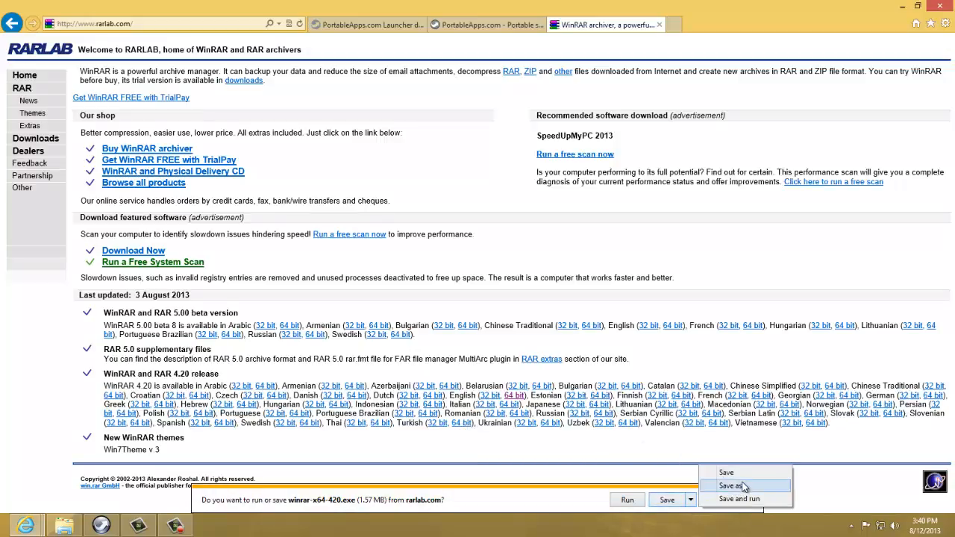
left_click(742, 486)
left_click(322, 194)
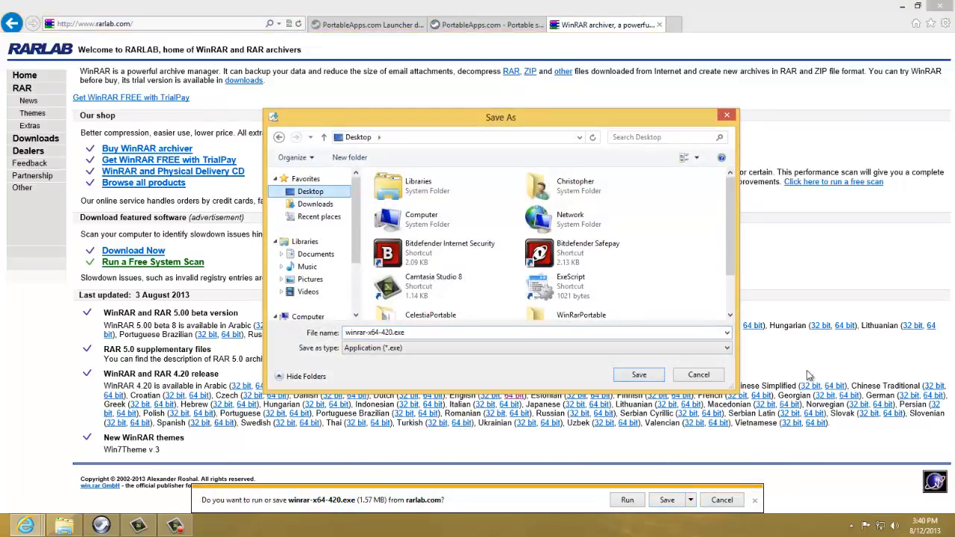
left_click(636, 374)
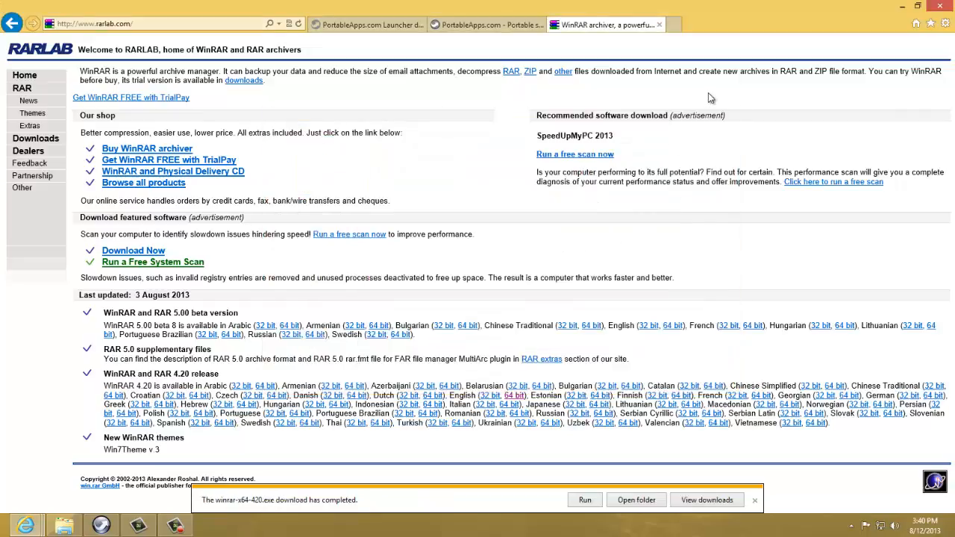
Minimize the browser and move the winrar-x64-420.exe icon to an open spot on the desktop, away from the other shortcuts.
left_click(898, 6)
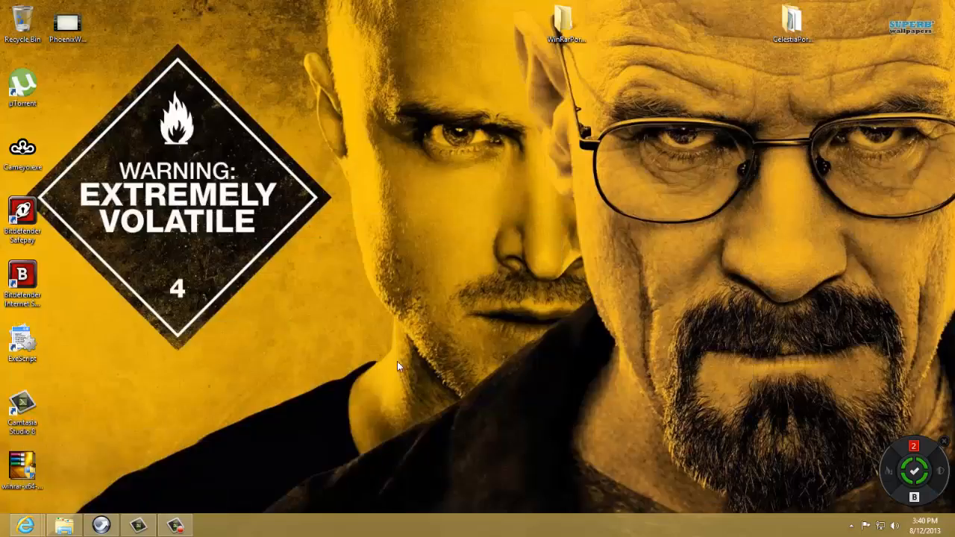
left_click_drag(23, 466, 356, 48)
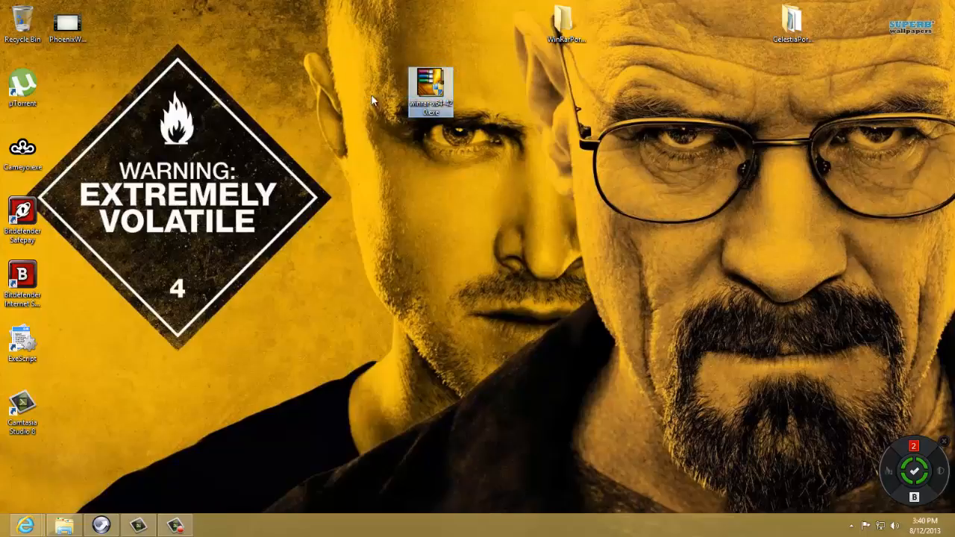
left_click_drag(426, 88, 204, 26)
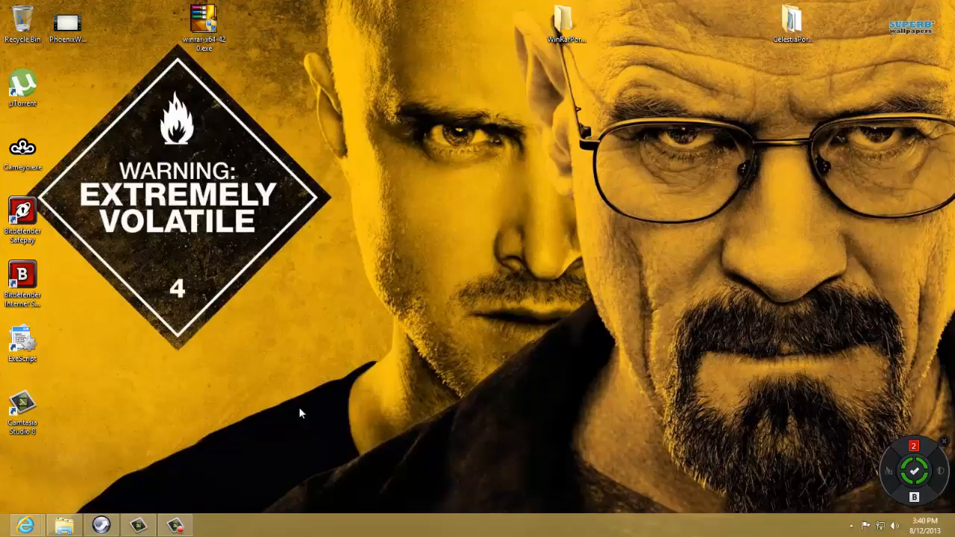
left_click(3, 532)
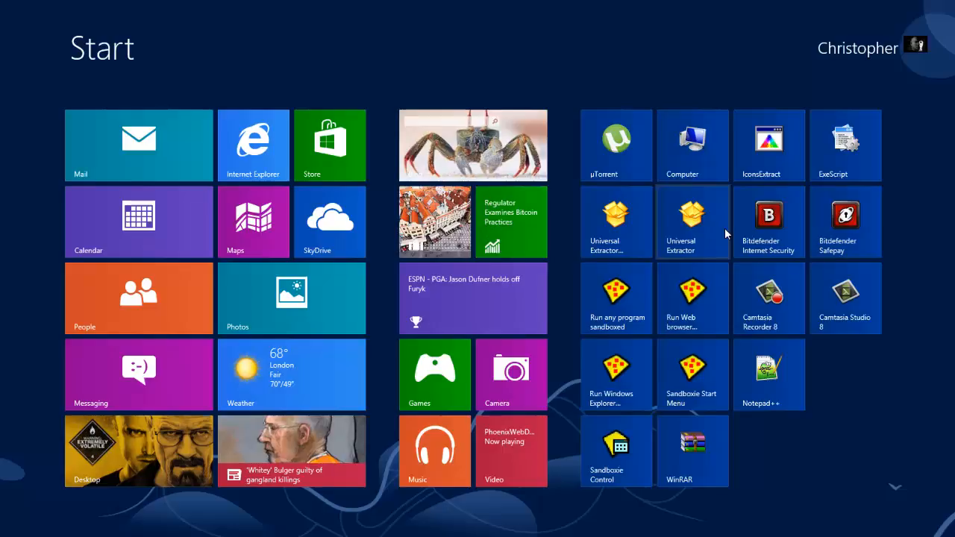
key("super")
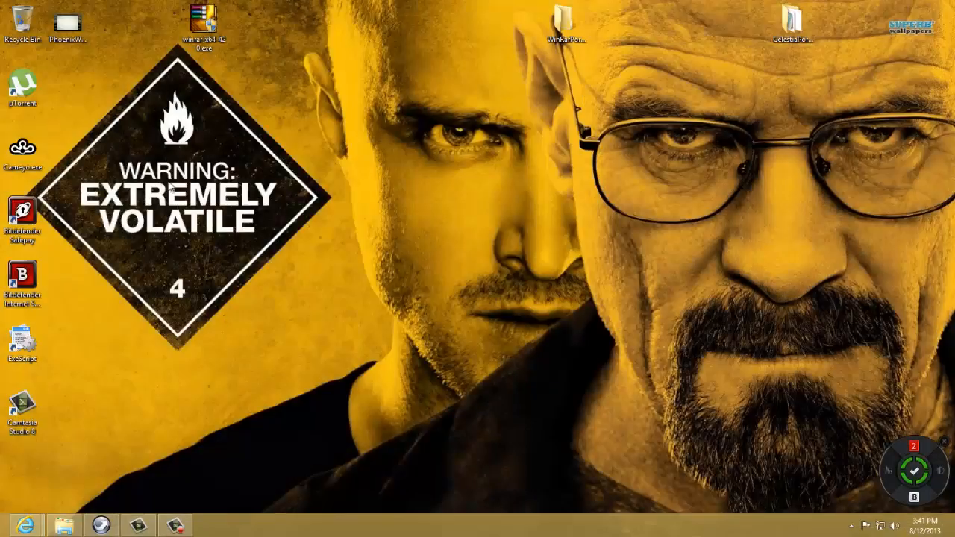
left_click_drag(212, 23, 353, 101)
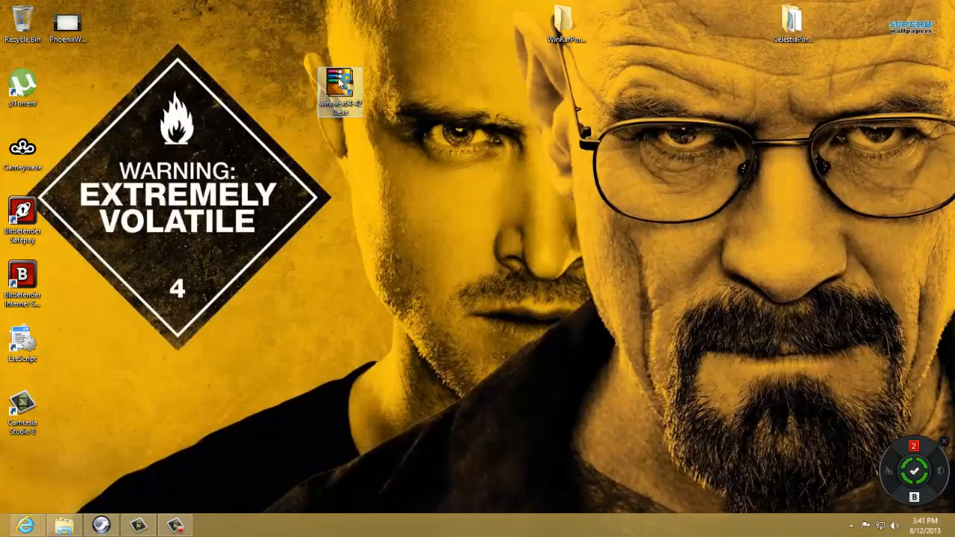
Run the WinRAR 4.20 installer to examine its setup window, and cancel it without installing.
left_click(465, 298)
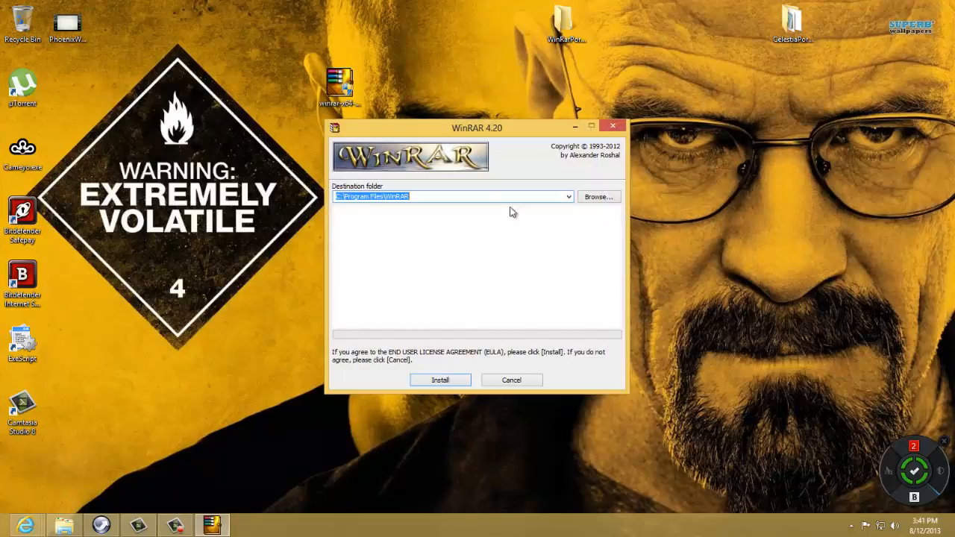
left_click_drag(615, 234, 596, 368)
left_click(526, 379)
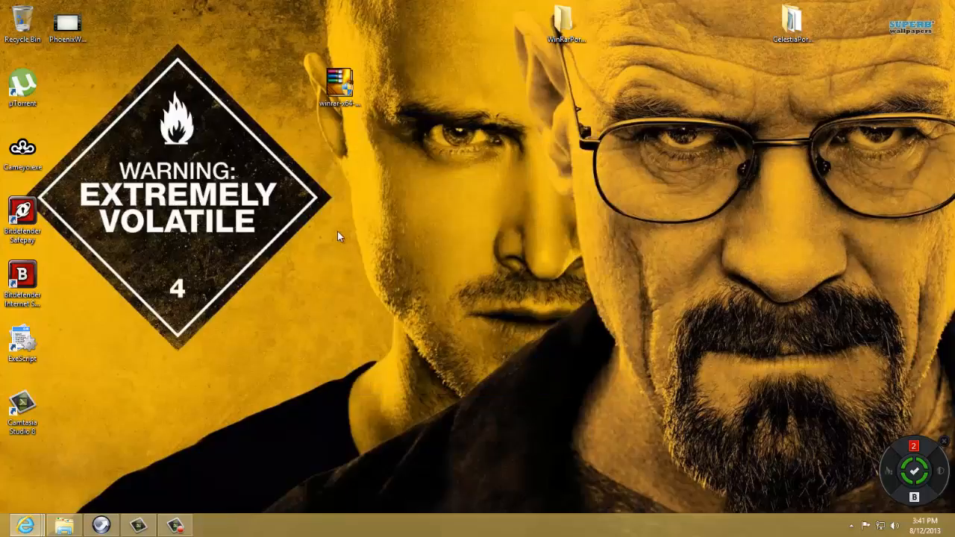
Open Universal Extractor and choose winrar-x64-420.exe from the Desktop as the installer to extract.
left_click(6, 531)
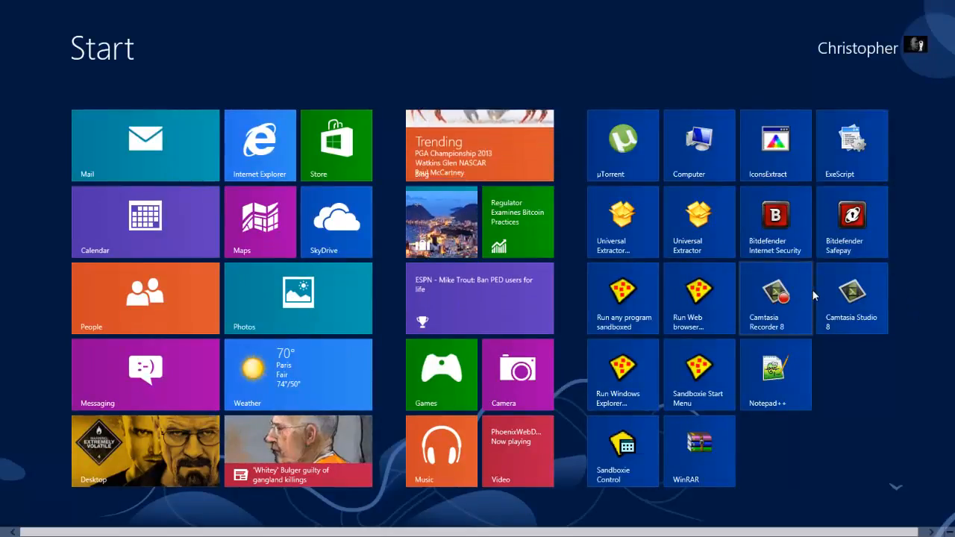
left_click(708, 220)
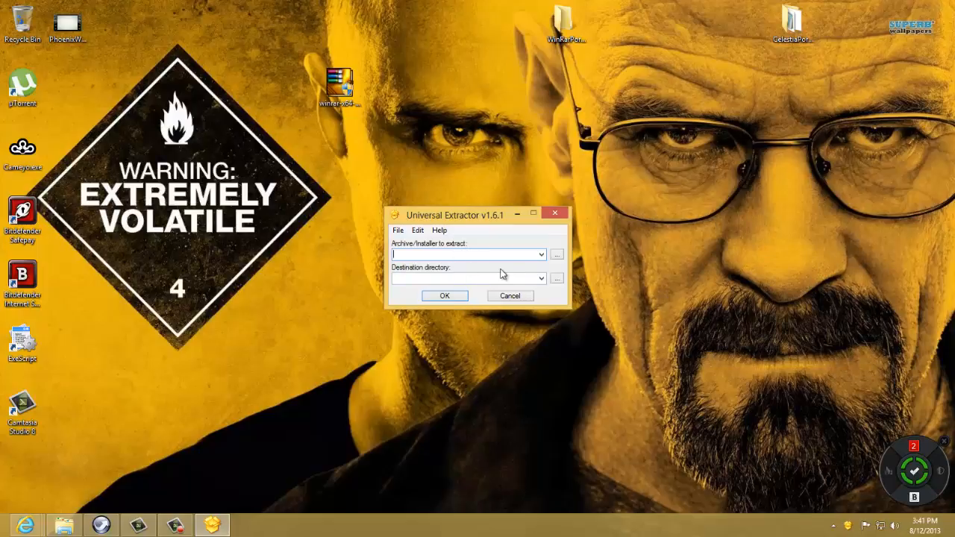
left_click(561, 257)
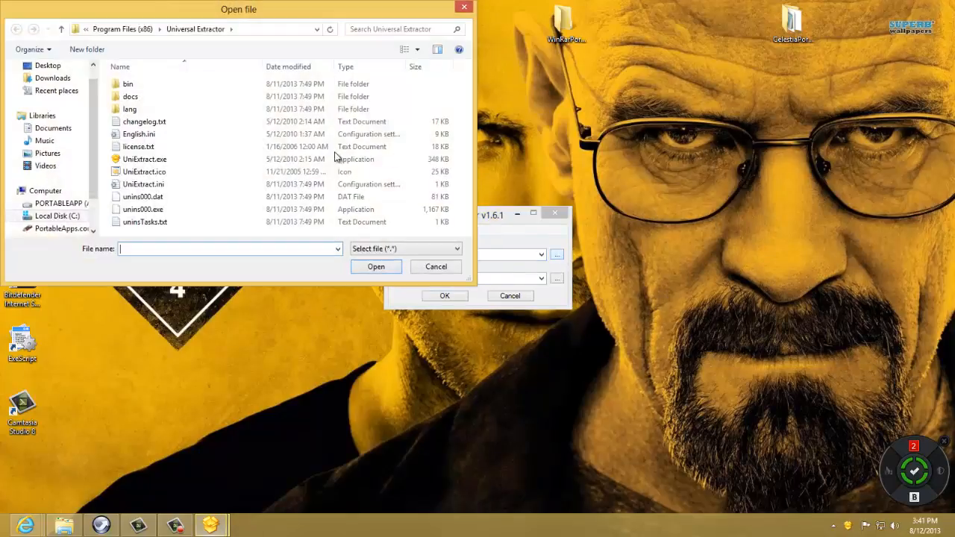
left_click(66, 70)
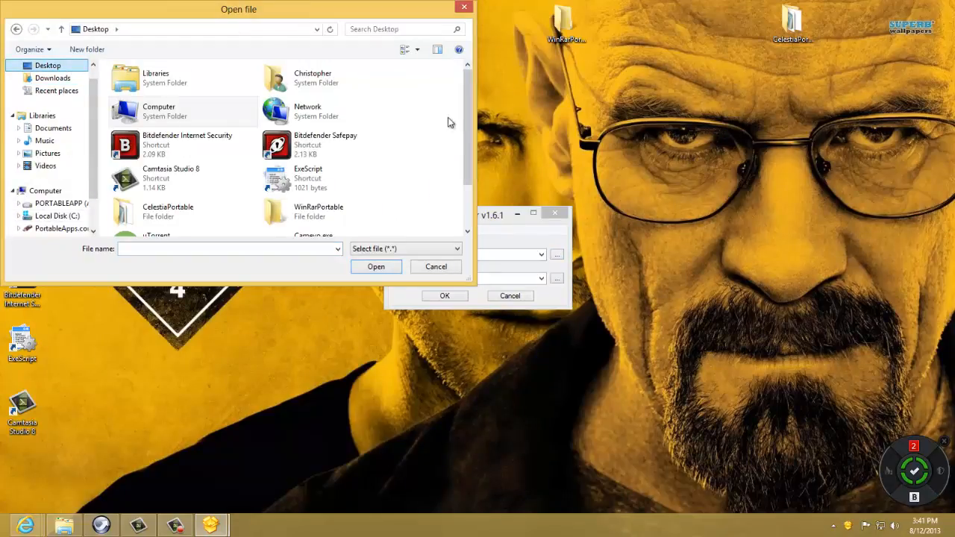
scroll(458, 161, "down", 3)
double_click(320, 217)
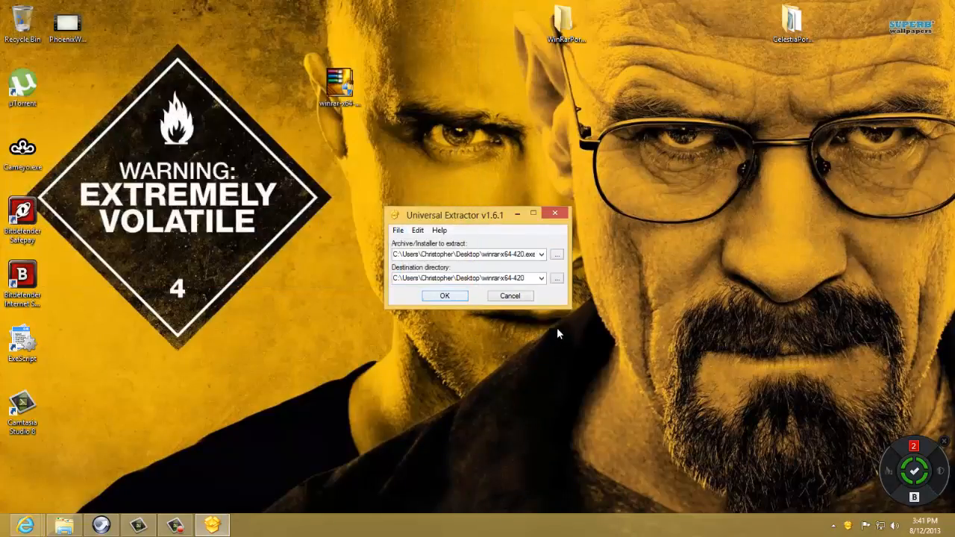
Extract the installer's files into the suggested winrar-x64-420 destination directory on the Desktop.
left_click_drag(530, 279, 422, 289)
left_click_drag(530, 280, 389, 282)
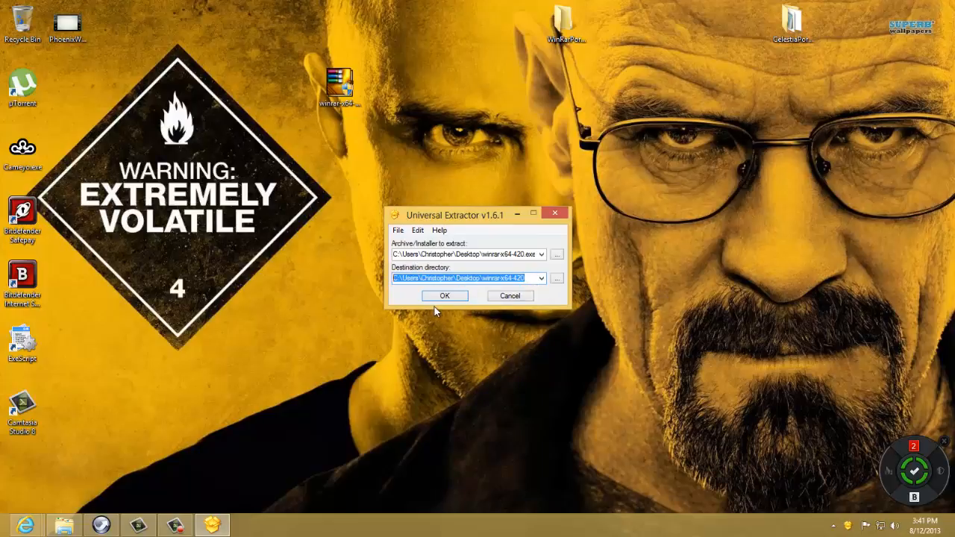
left_click(462, 296)
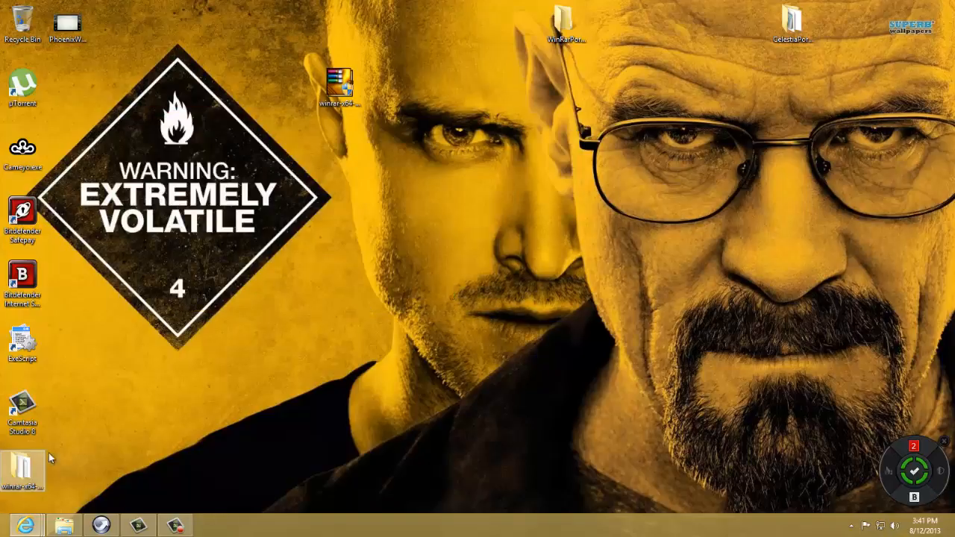
Move the extracted winrar-x64-420 folder beside the uTorrent shortcut, and delete Uninstall.exe from inside it.
left_click_drag(20, 468, 75, 88)
double_click(67, 86)
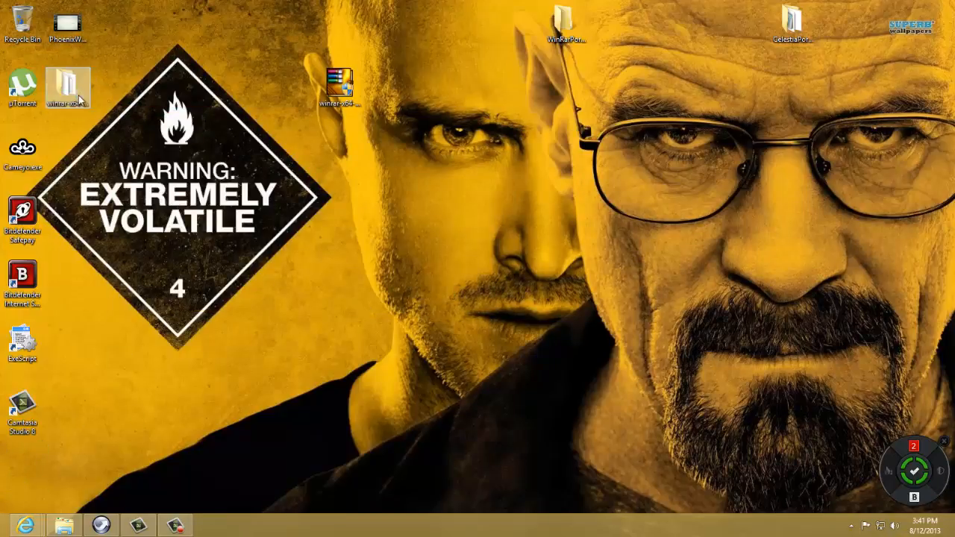
scroll(462, 328, "down", 1)
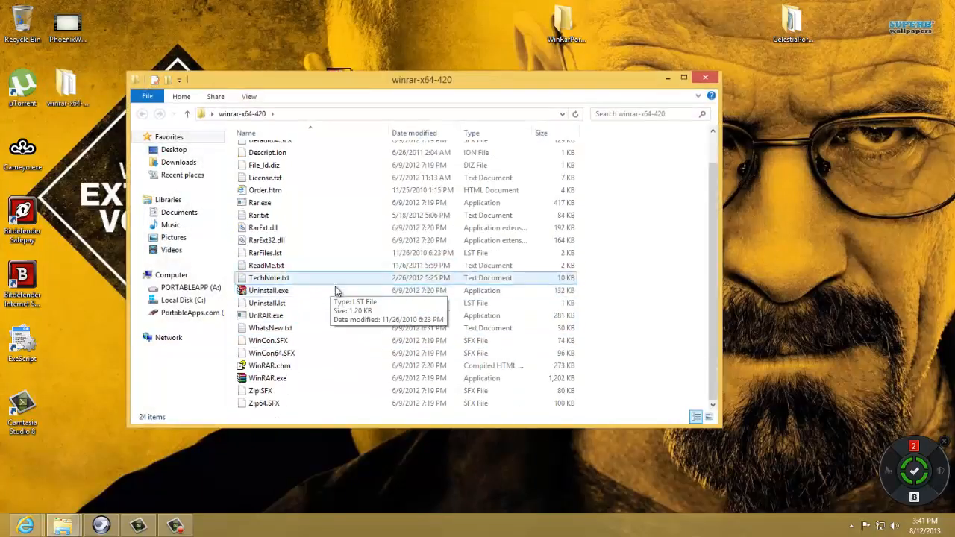
scroll(304, 298, "up", 1)
scroll(302, 339, "down", 1)
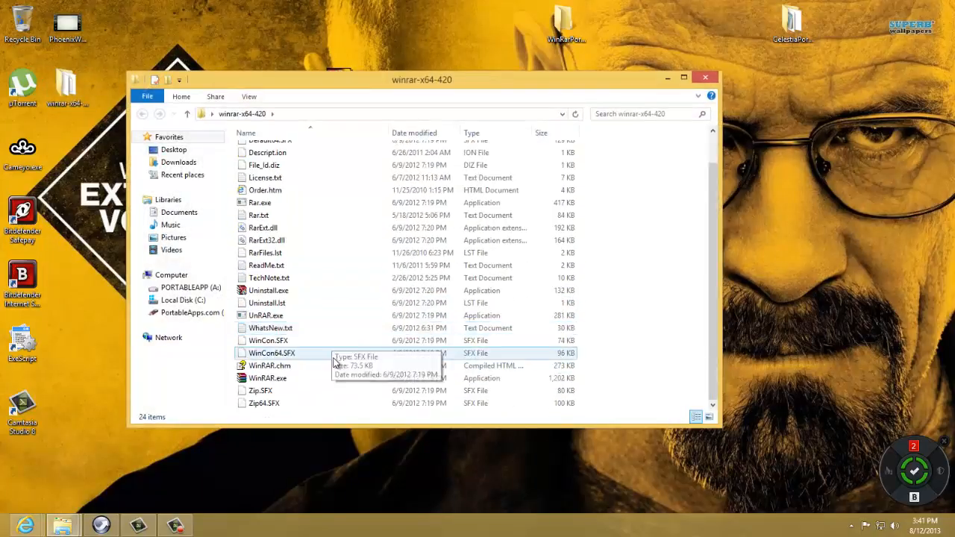
scroll(284, 329, "up", 1)
left_click(275, 329)
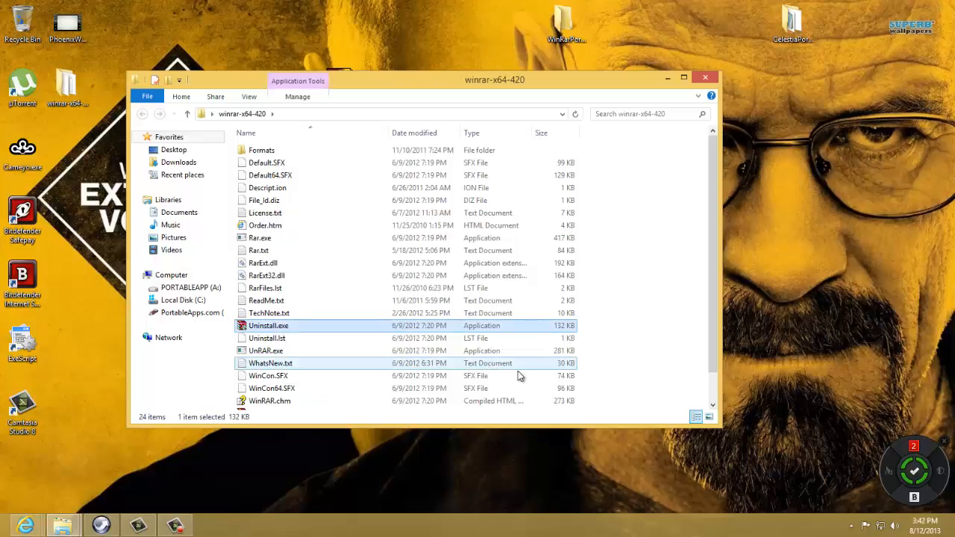
key("Delete")
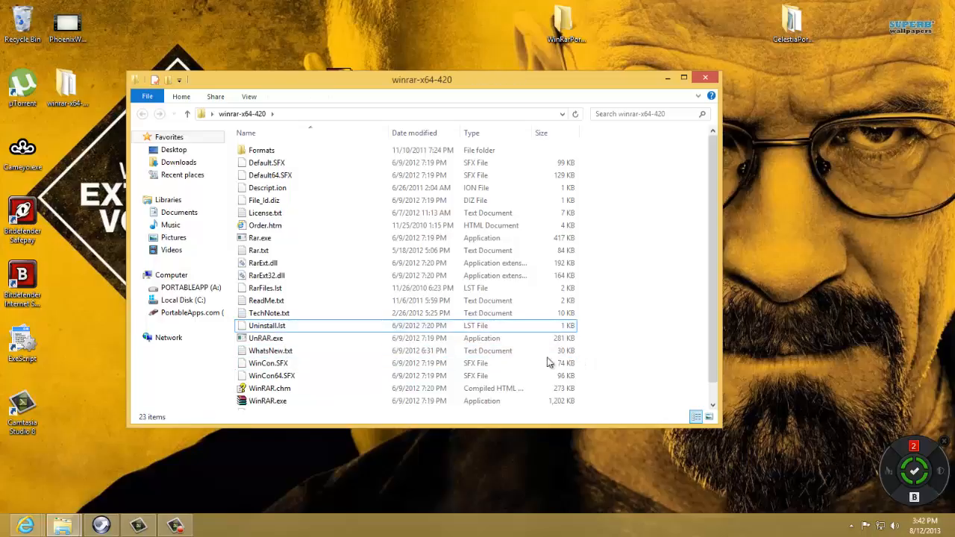
Check the remaining extracted files and test-run WinRAR.exe from the folder, closing its window.
scroll(298, 367, "down", 1)
left_click(319, 382)
scroll(318, 382, "up", 1)
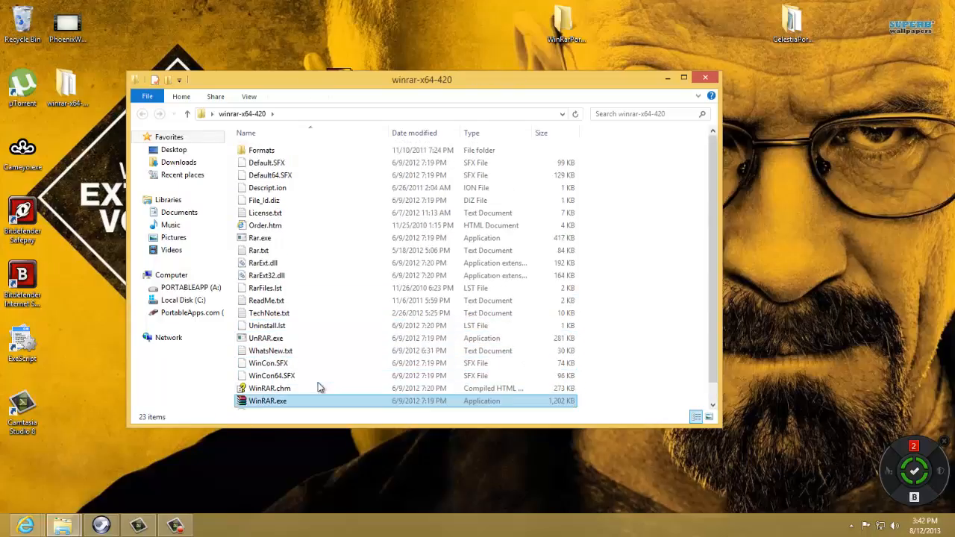
left_click(318, 383, "ctrl")
scroll(317, 382, "down", 1)
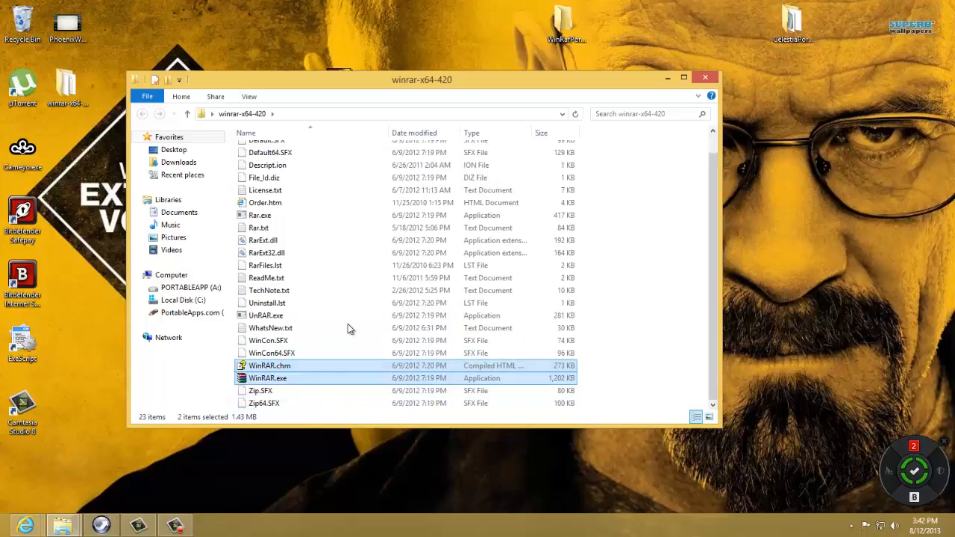
left_click(351, 227)
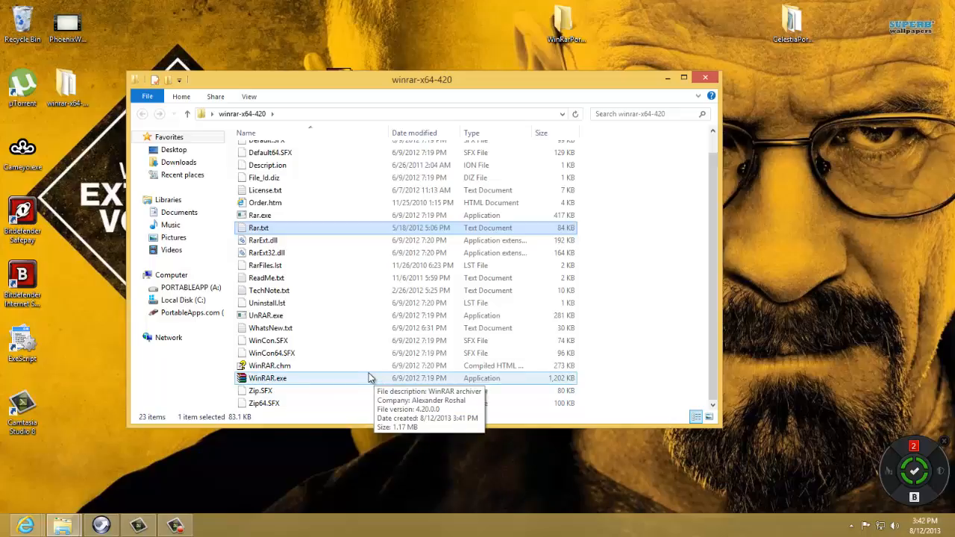
double_click(368, 378)
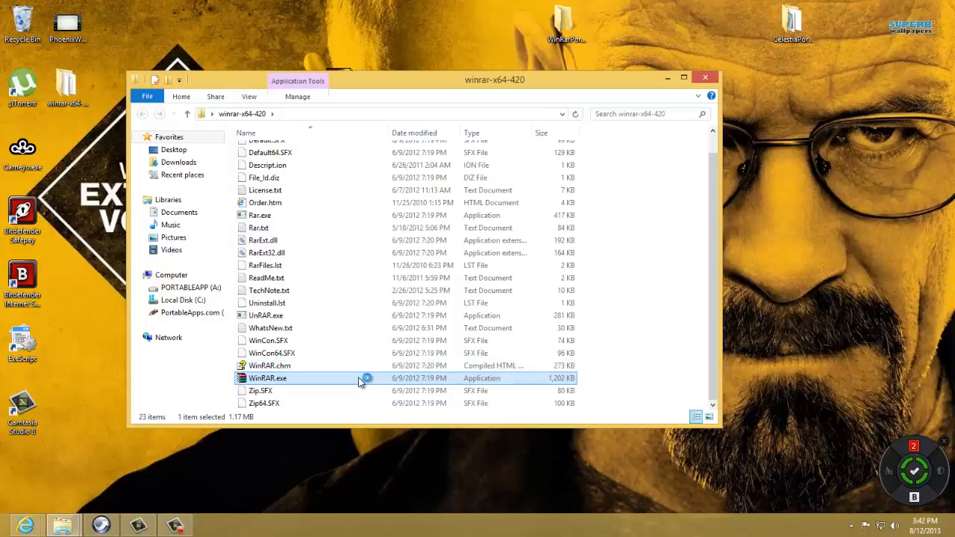
left_click_drag(461, 73, 458, 93)
left_click(776, 80)
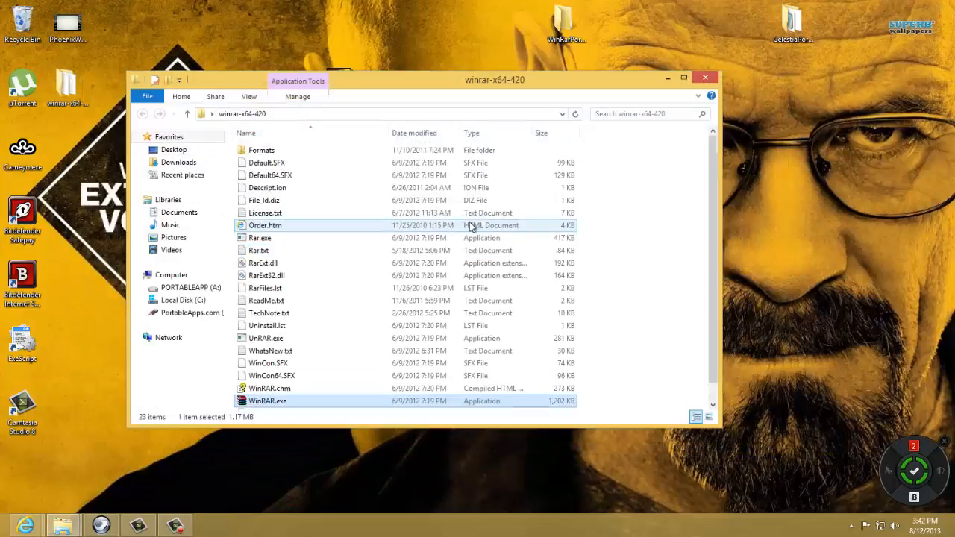
Close the winrar-x64-420 folder window and move the folder next to WinRarPortable on the desktop.
scroll(440, 217, "down", 1)
scroll(413, 253, "up", 1)
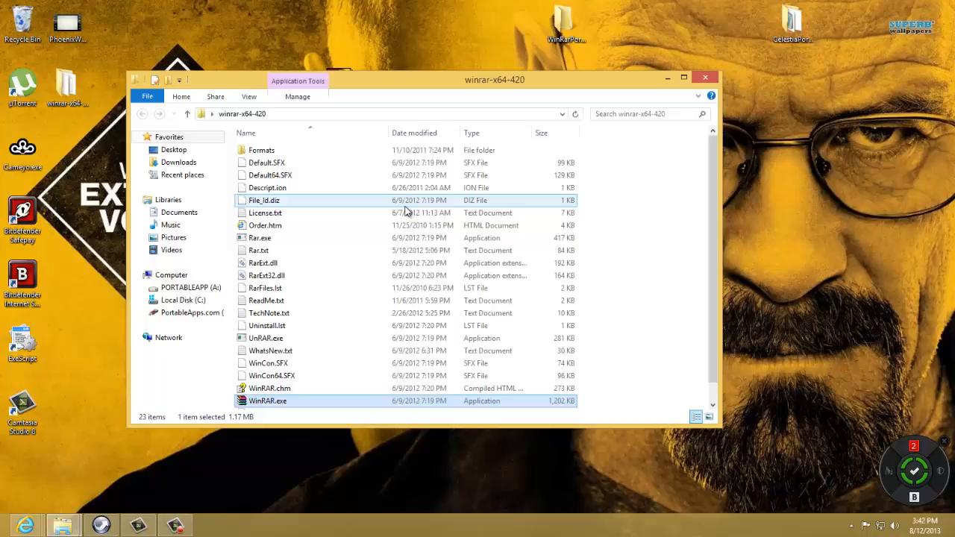
left_click(704, 78)
left_click_drag(67, 91, 458, 37)
Open the WinRarPortable and CelestiaPortable folders and move all of CelestiaPortable's contents into WinRarPortable.
double_click(551, 18)
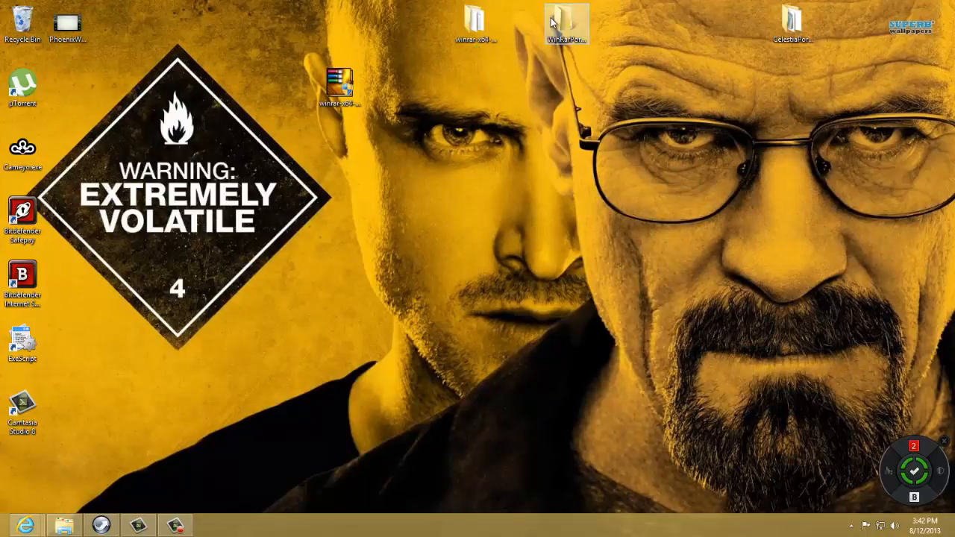
double_click(792, 21)
left_click_drag(429, 111, 421, 207)
left_click_drag(286, 384, 277, 270)
left_click_drag(269, 312, 324, 183)
left_click(373, 485)
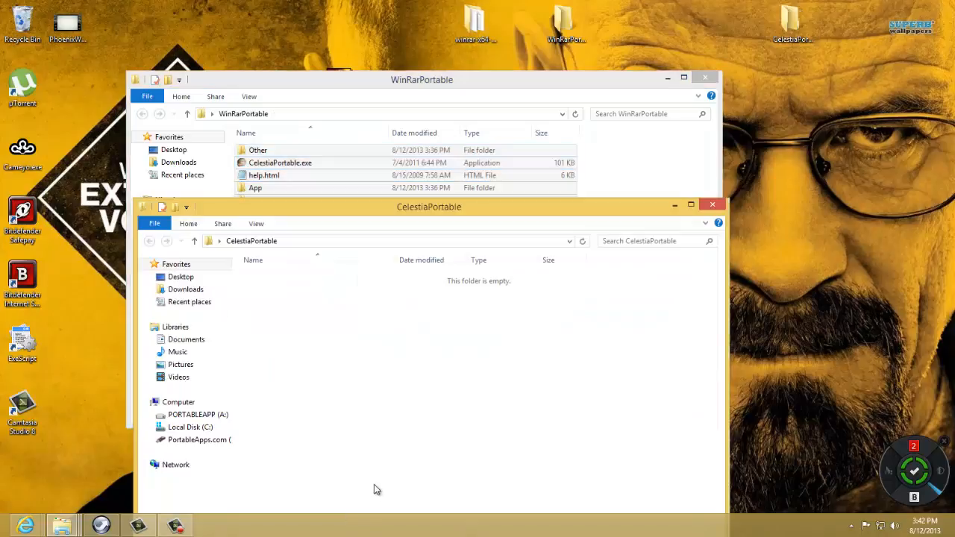
Close the CelestiaPortable window and put the CelestiaPortable folder in the Recycle Bin.
left_click(716, 202)
left_click_drag(800, 37, 30, 30)
left_click(332, 260)
Delete CelestiaPortable.exe from the WinRarPortable folder.
left_click(304, 166)
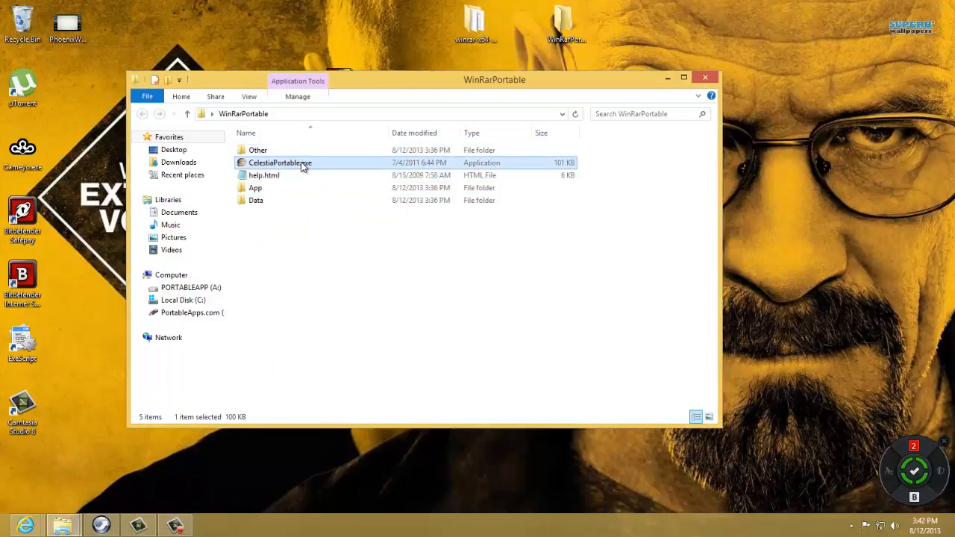
key("Delete")
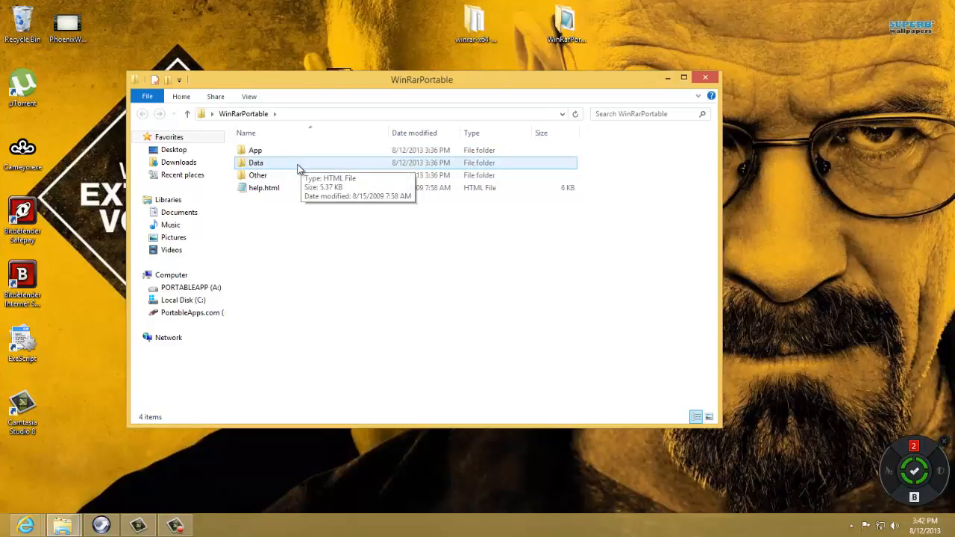
left_click(294, 194)
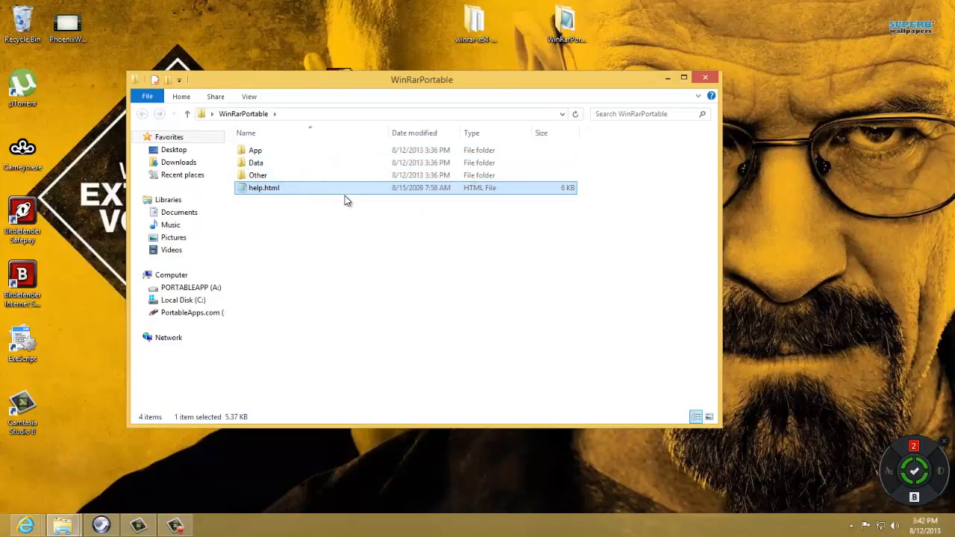
Delete CelestiaPortable.ini and CelestiaPortableU.nsi from WinRarPortable's Other\Source folder, and delete the Source folder itself.
double_click(281, 179)
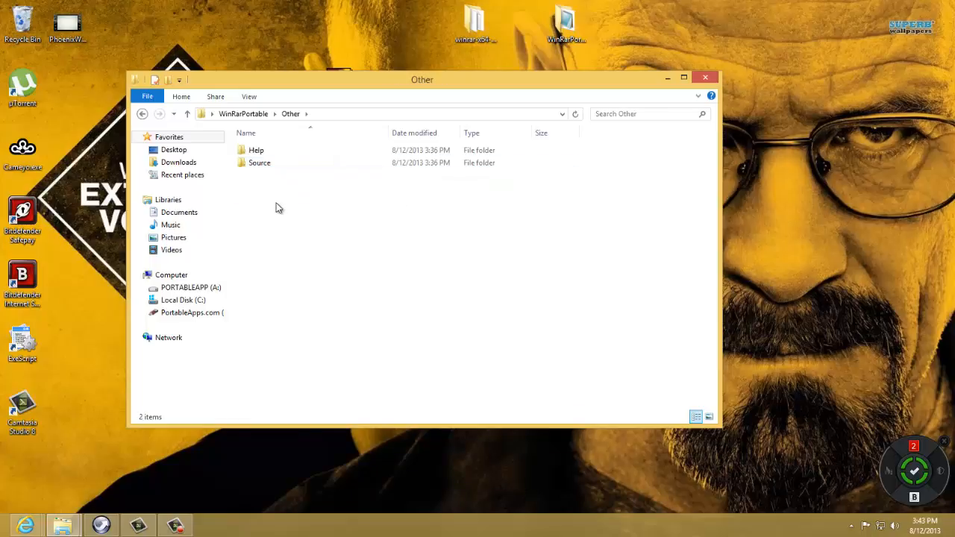
double_click(290, 166)
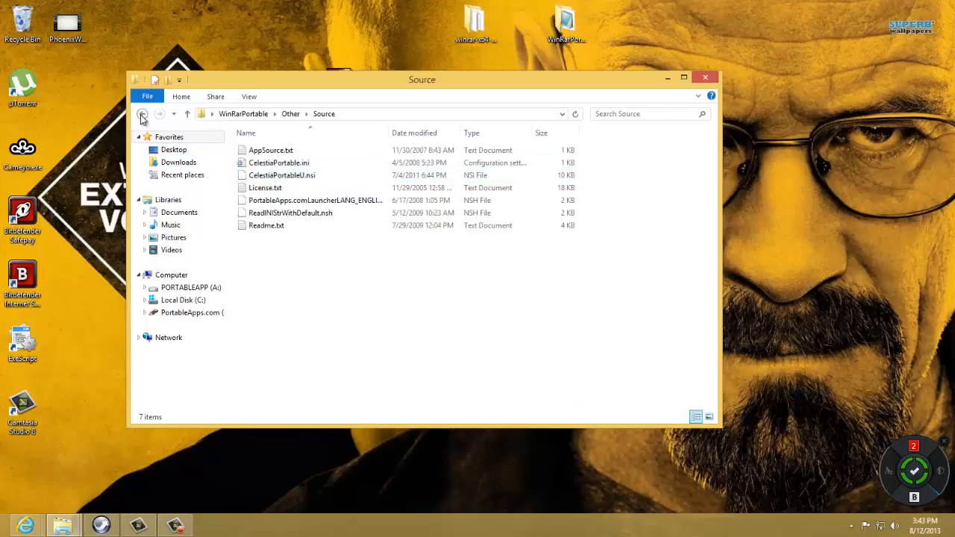
left_click(302, 164)
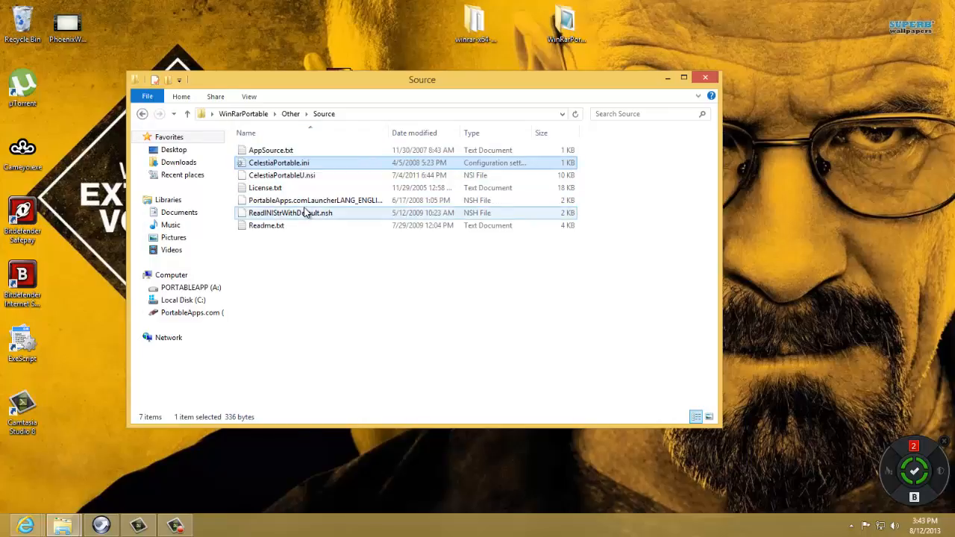
key("Delete")
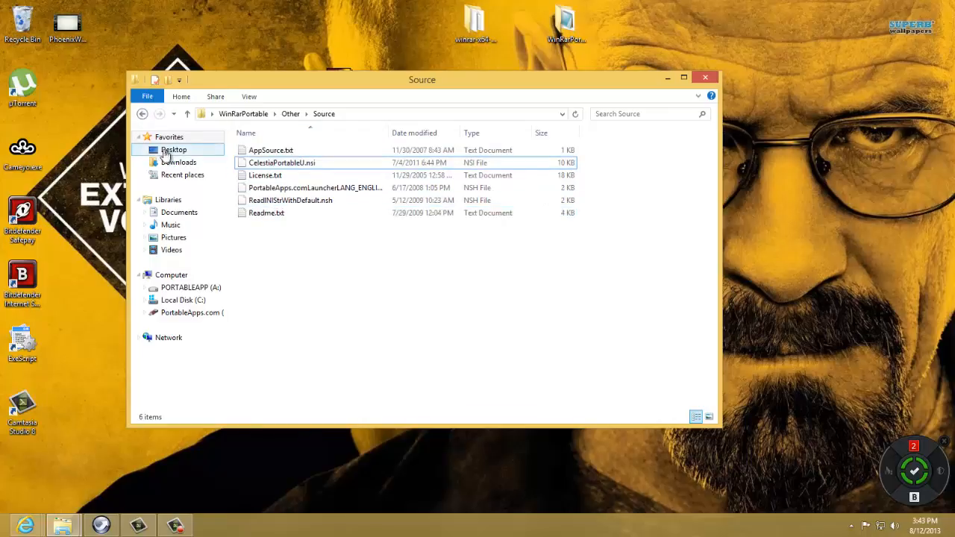
left_click(318, 164)
key("Delete")
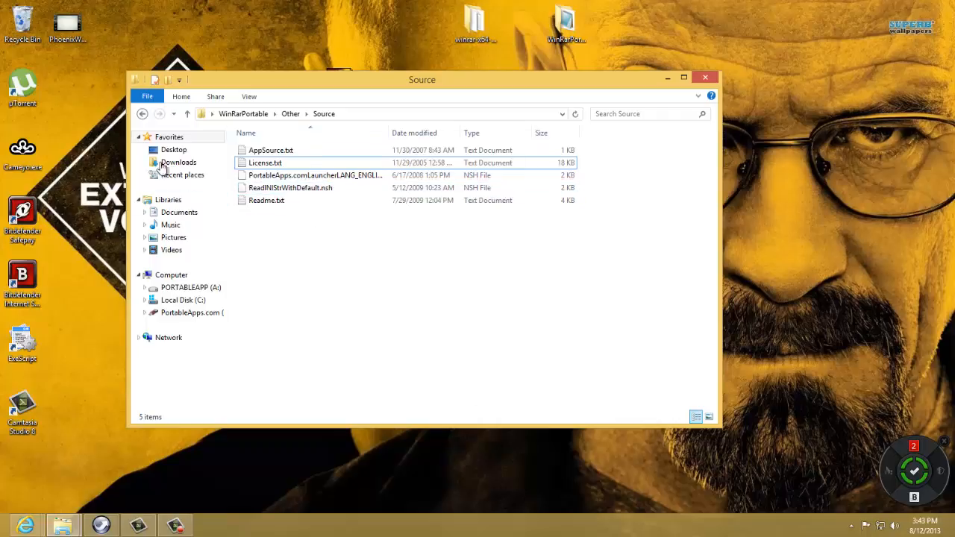
left_click(142, 113)
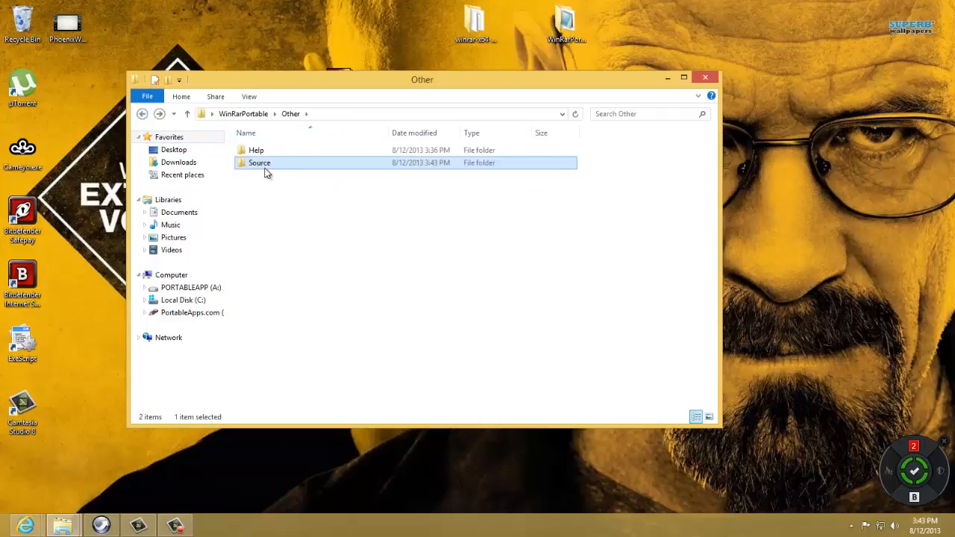
key("Delete")
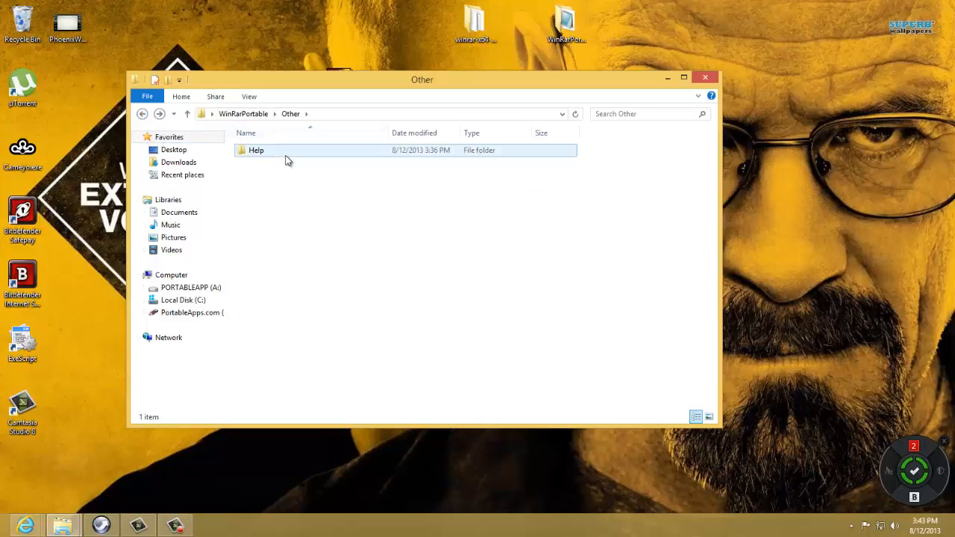
Examine the images folder inside Other\Help, and return to the WinRarPortable folder.
double_click(285, 150)
double_click(285, 150)
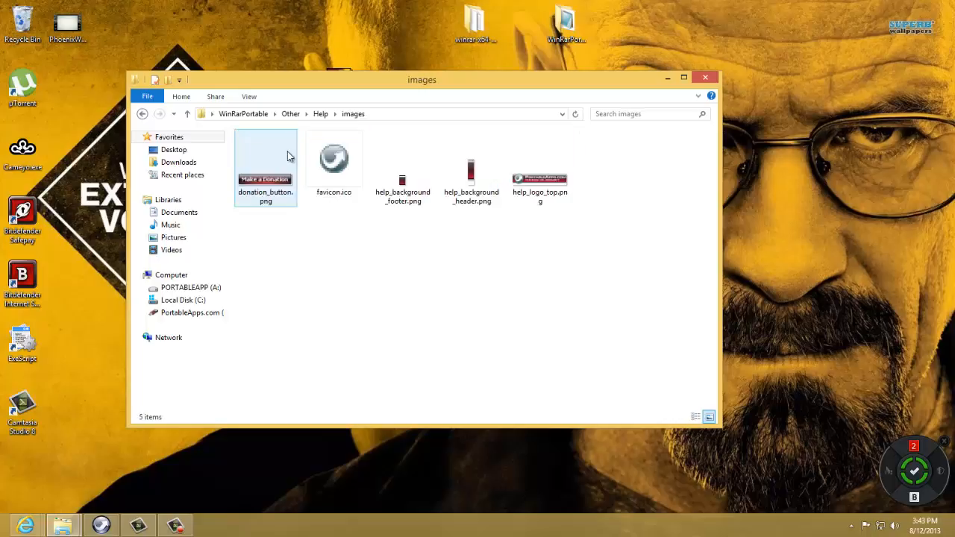
key("BackSpace")
key("BackSpace")
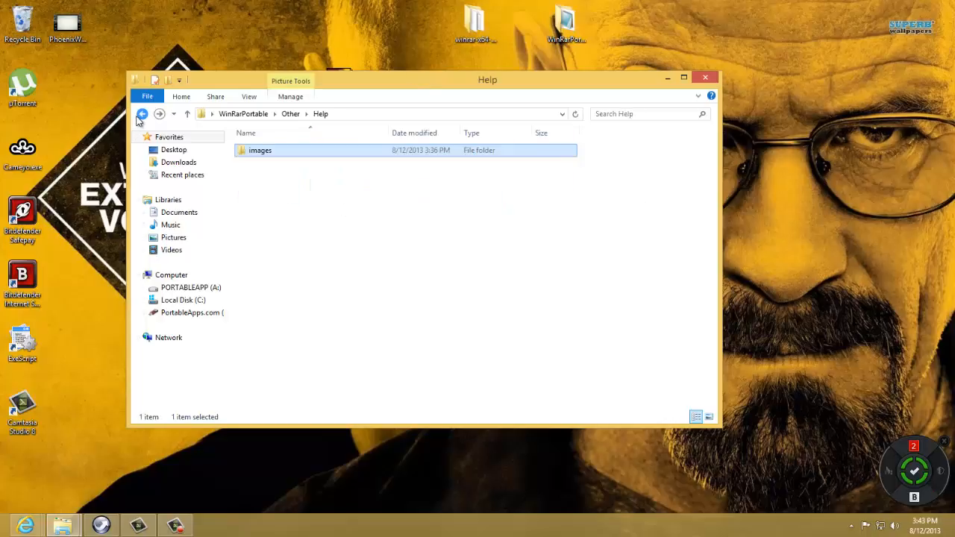
key("BackSpace")
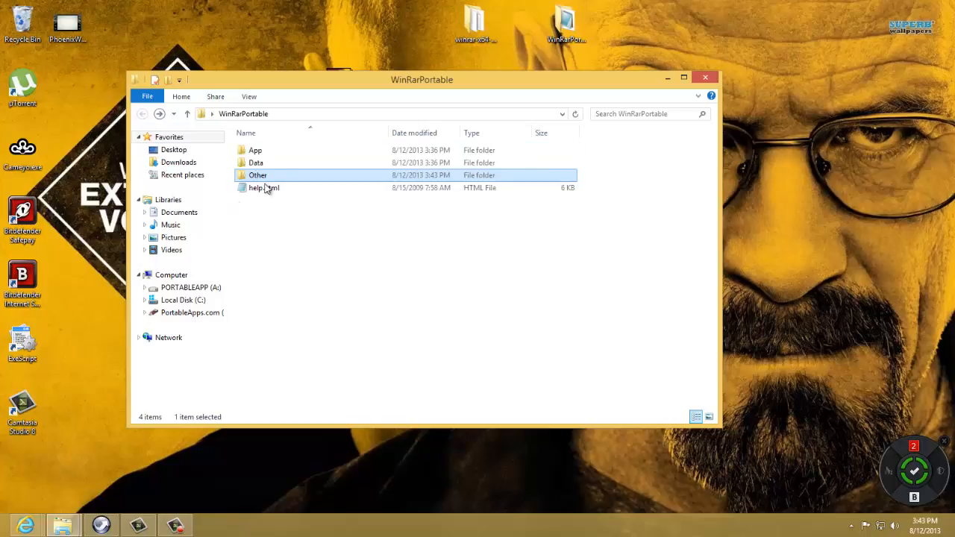
Remove the settings folder from WinRarPortable's Data folder and return to the WinRarPortable folder.
double_click(259, 165)
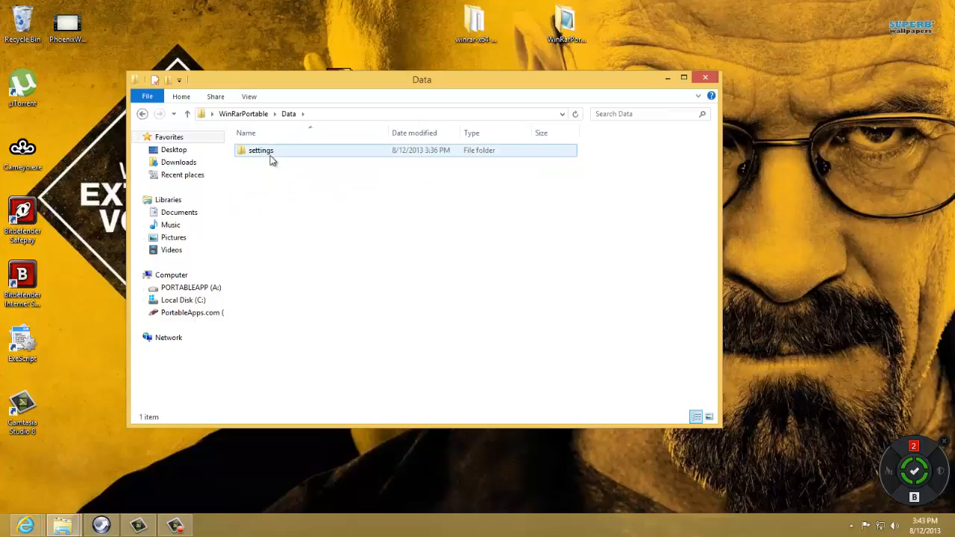
double_click(270, 152)
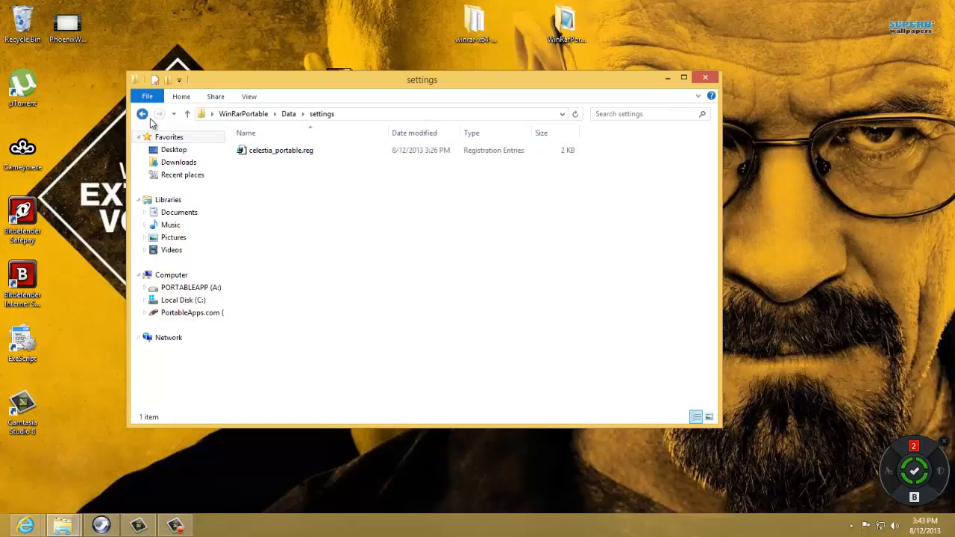
left_click(142, 114)
left_click(142, 114)
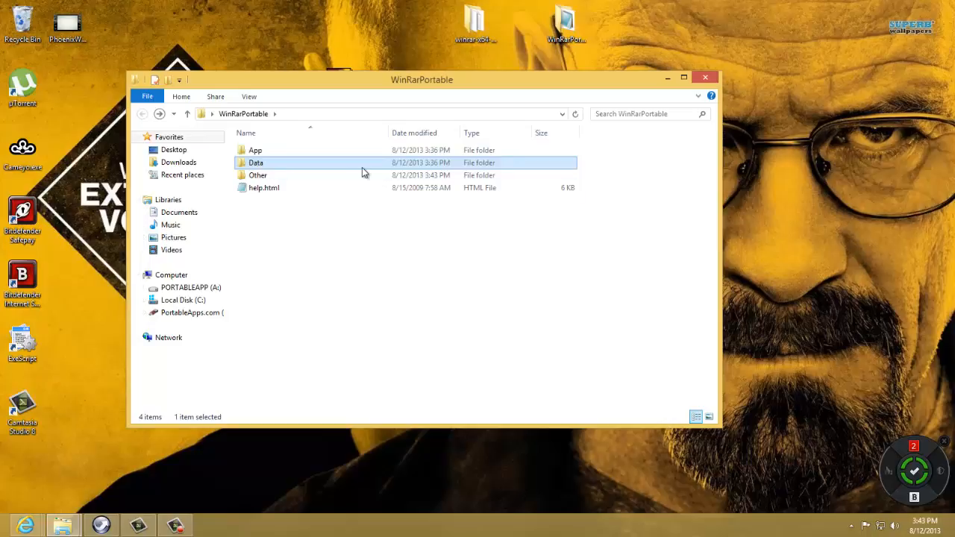
double_click(362, 167)
left_click_drag(260, 150, 189, 6)
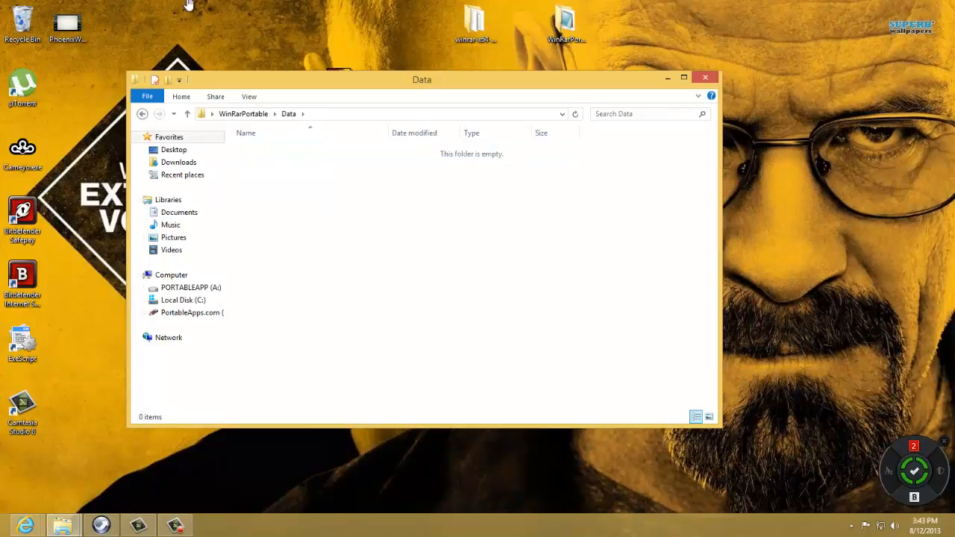
key("BackSpace")
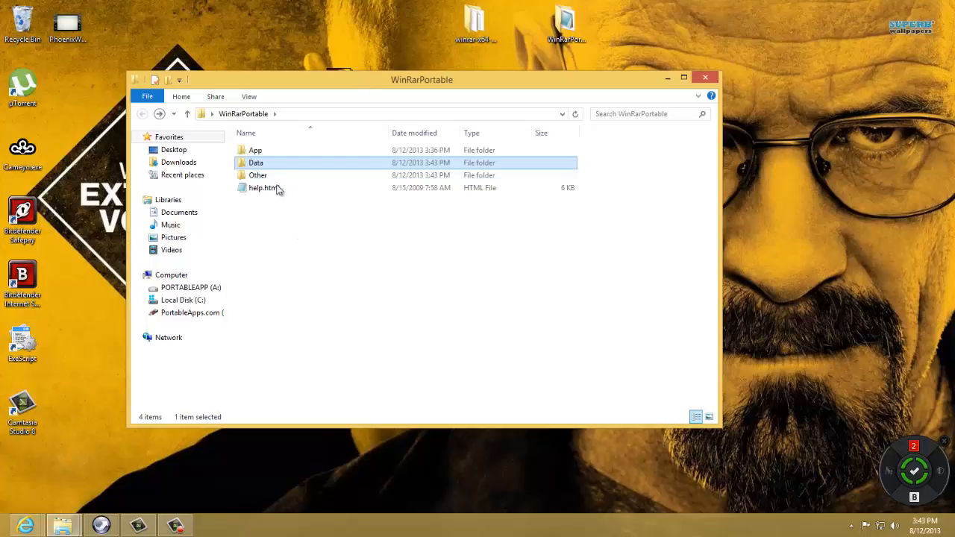
Delete appicon.ico, appicon_16.png, appicon_32.png and appinfo.ini from WinRarPortable's App\AppInfo folder.
double_click(257, 151)
key("Down")
key("Down")
key("Down")
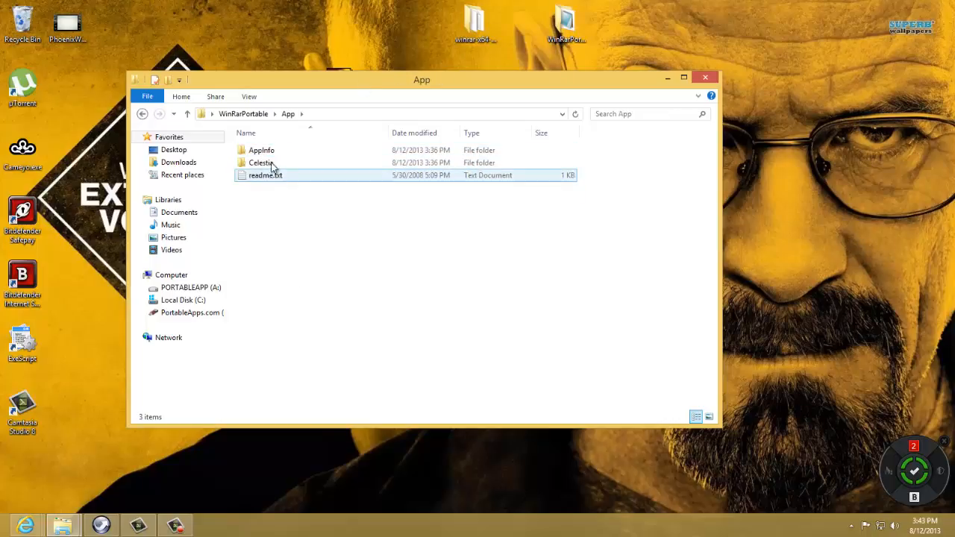
left_click(274, 152)
left_click(275, 152)
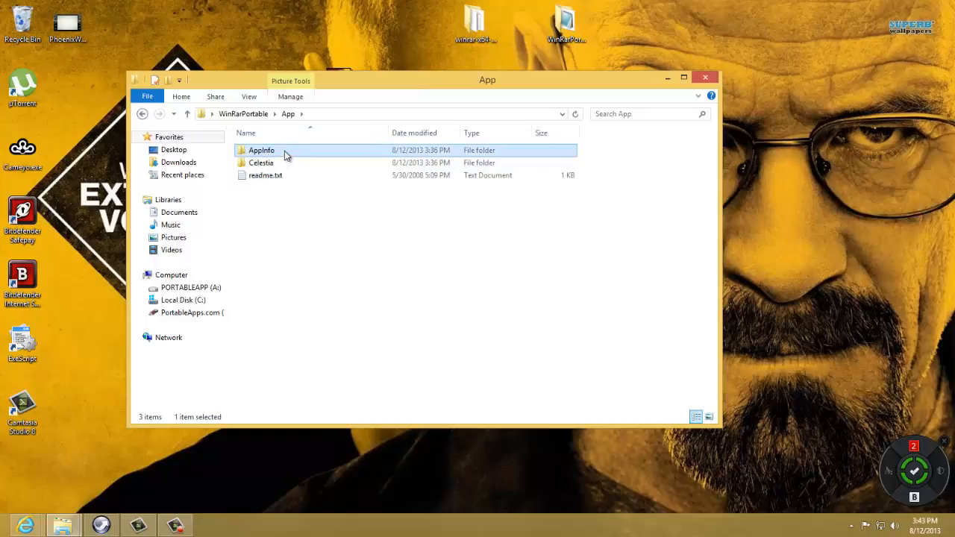
double_click(290, 149)
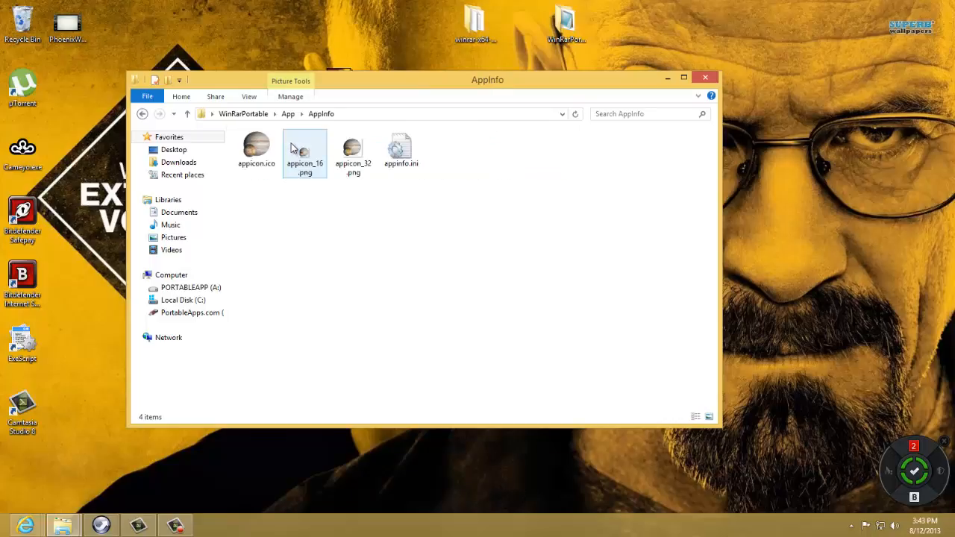
left_click_drag(378, 212, 246, 149)
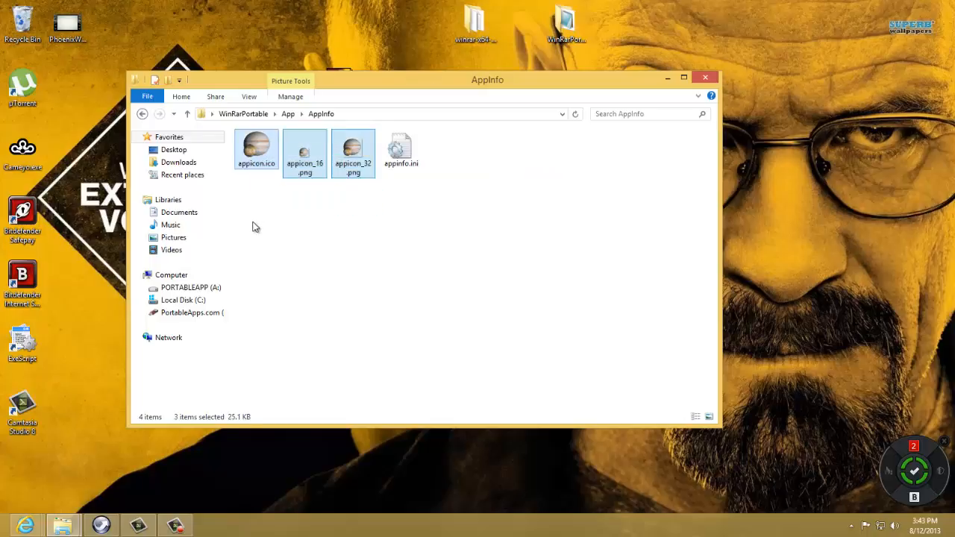
left_click(253, 214)
left_click_drag(247, 184, 373, 166)
left_click_drag(385, 204, 240, 153)
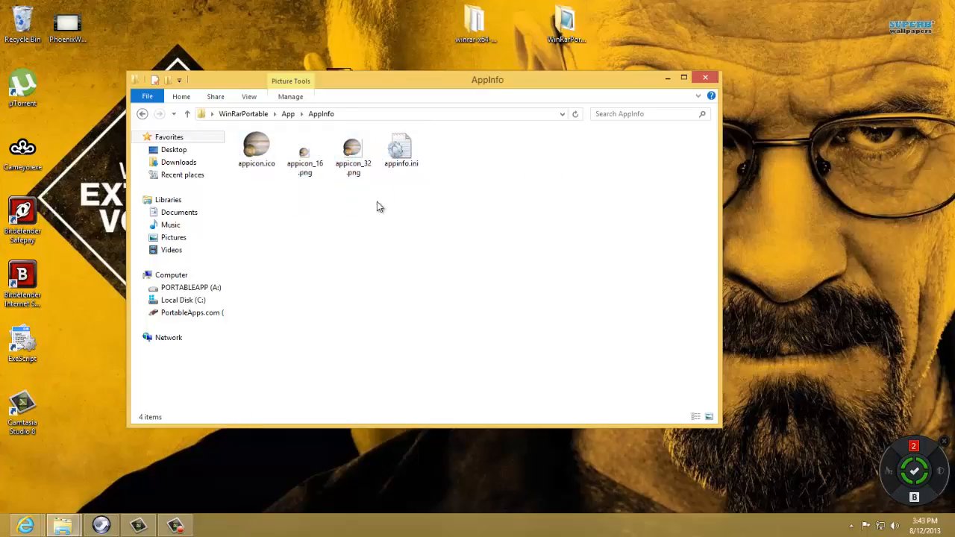
left_click_drag(377, 201, 236, 147)
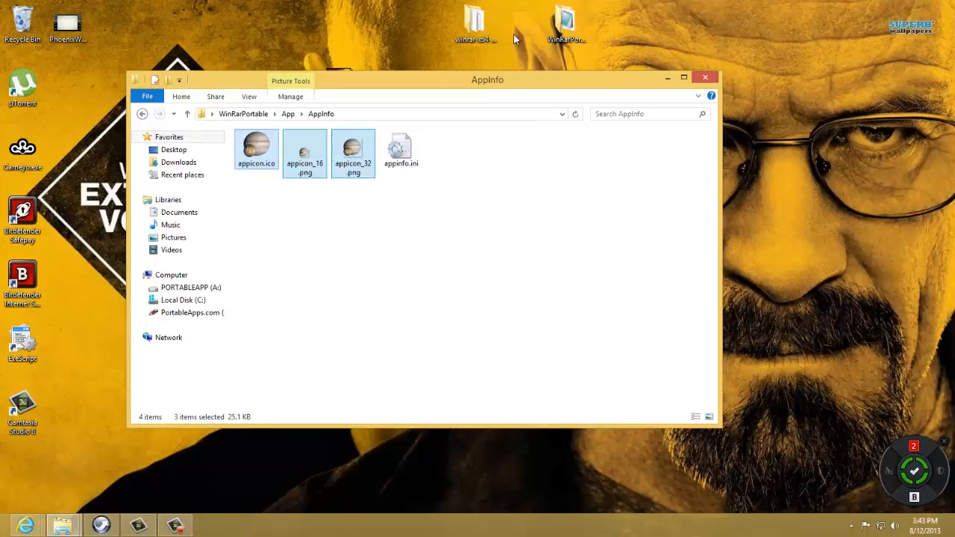
left_click(375, 212)
left_click_drag(387, 197, 270, 117)
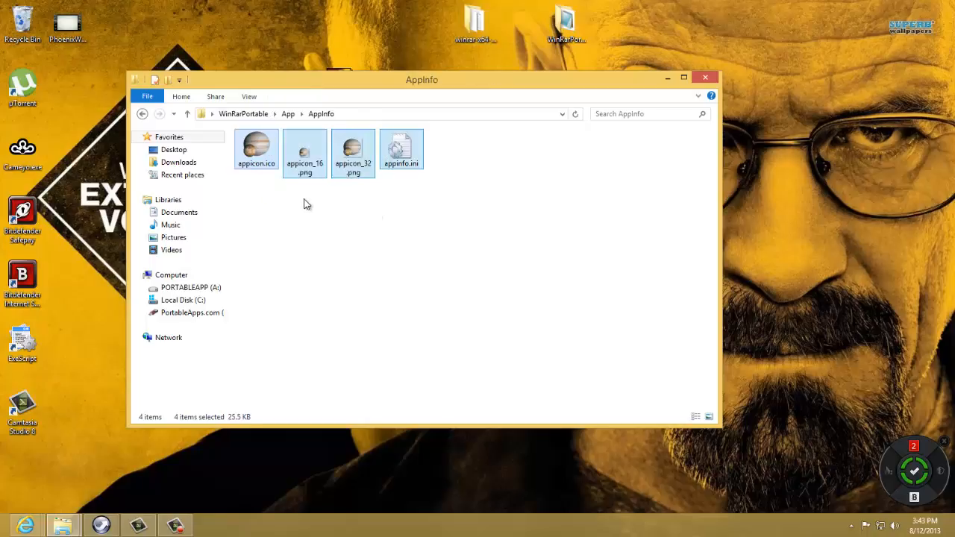
left_click_drag(352, 217, 249, 154)
key("Delete")
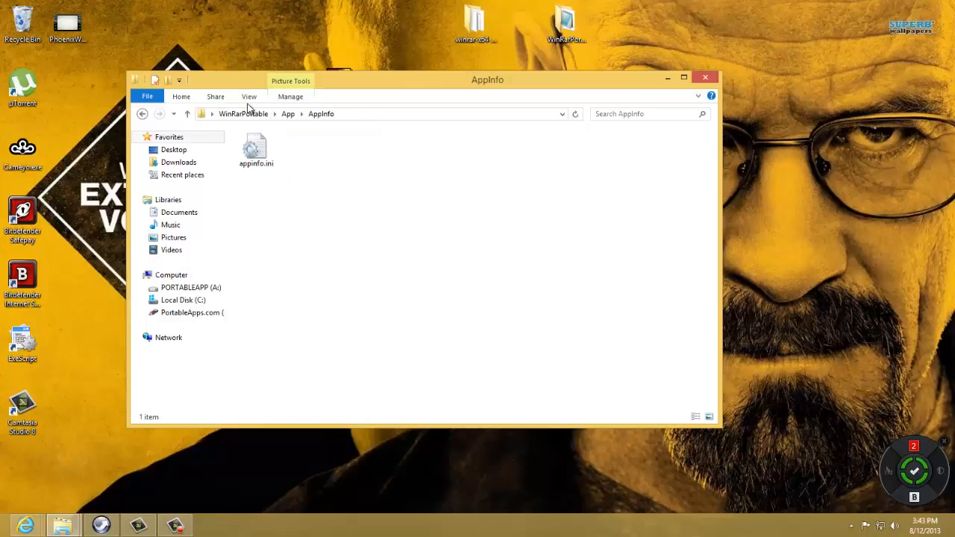
left_click(253, 150)
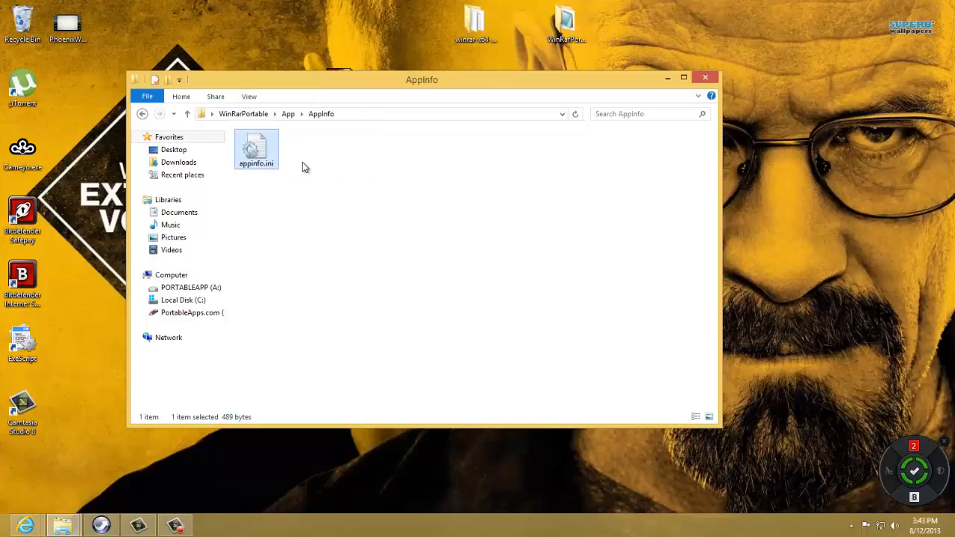
key("Delete")
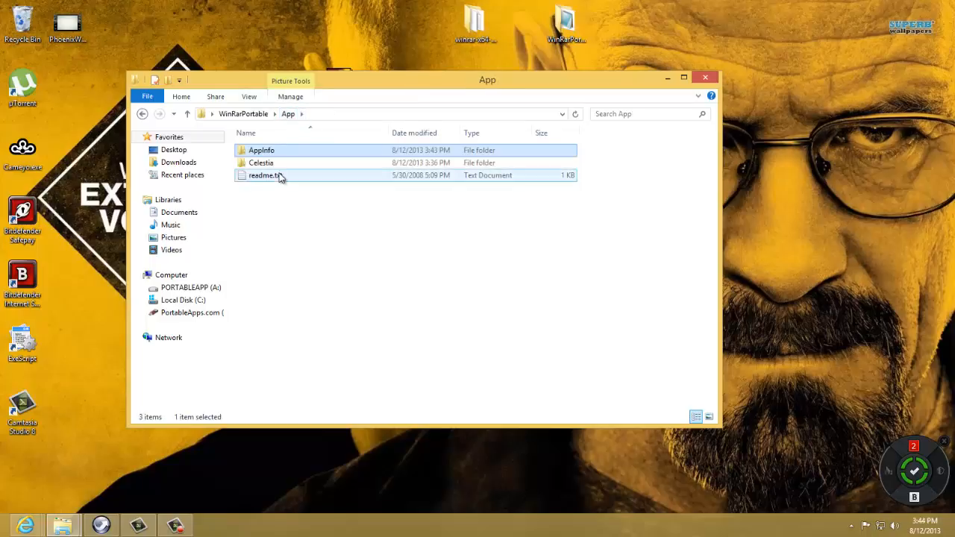
Check readme.txt in the App folder and delete the Celestia folder beside it.
double_click(275, 176)
key("End")
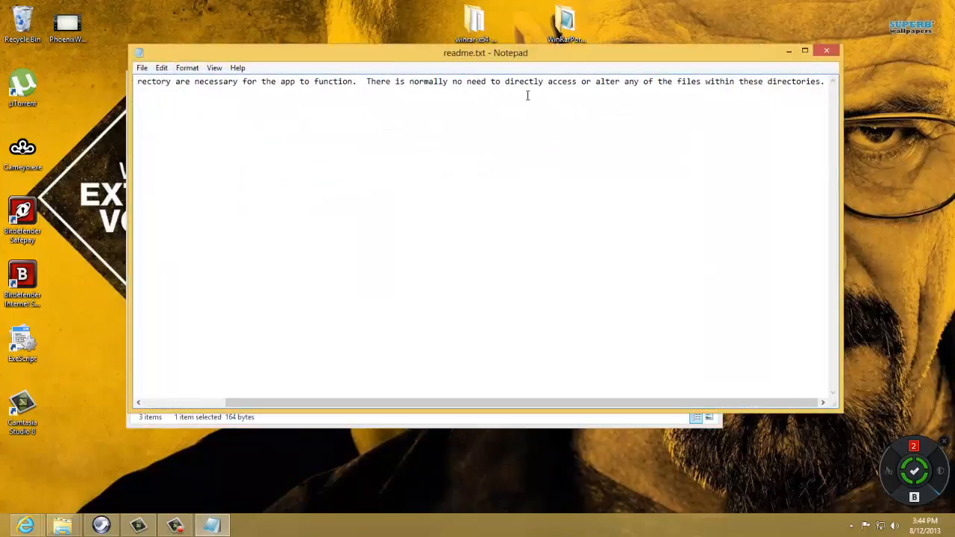
key("Home")
left_click(825, 53)
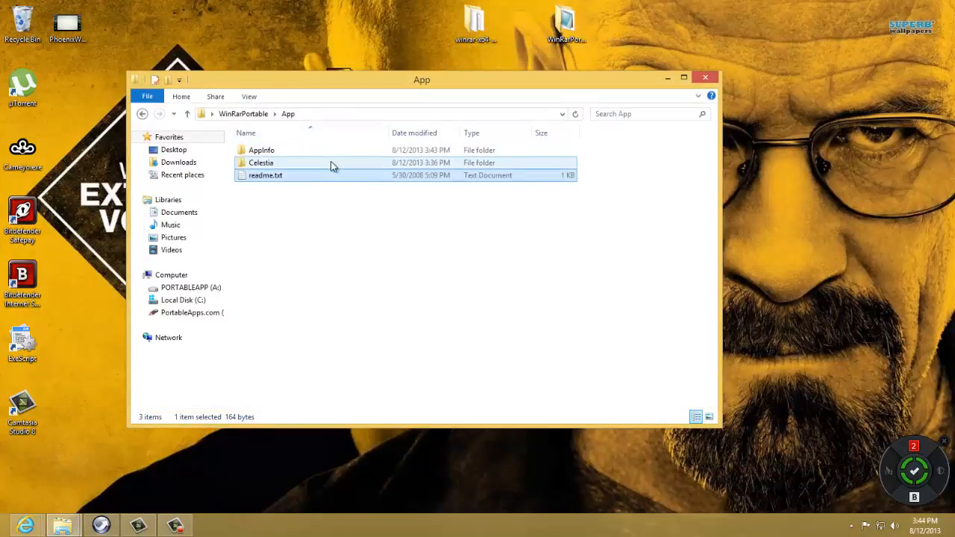
double_click(329, 165)
left_click(142, 113)
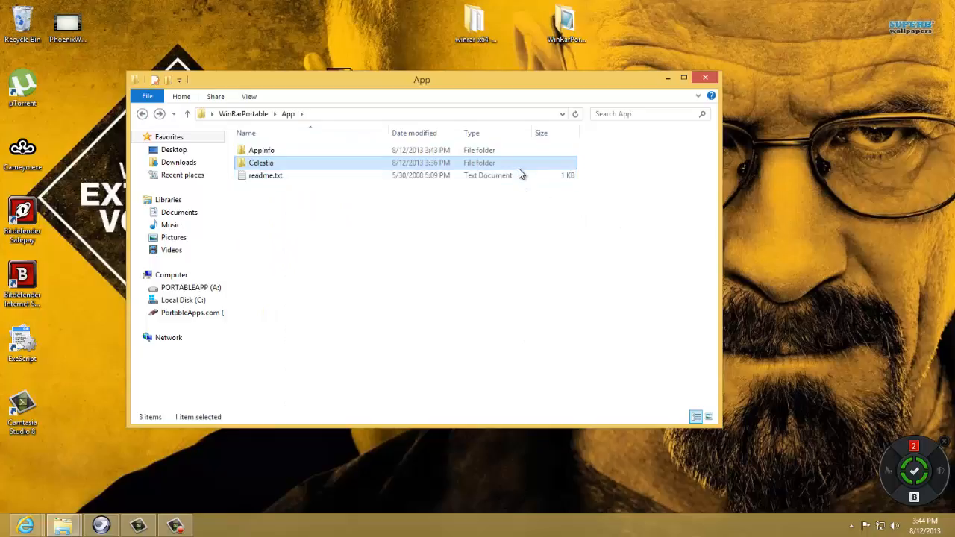
key("Delete")
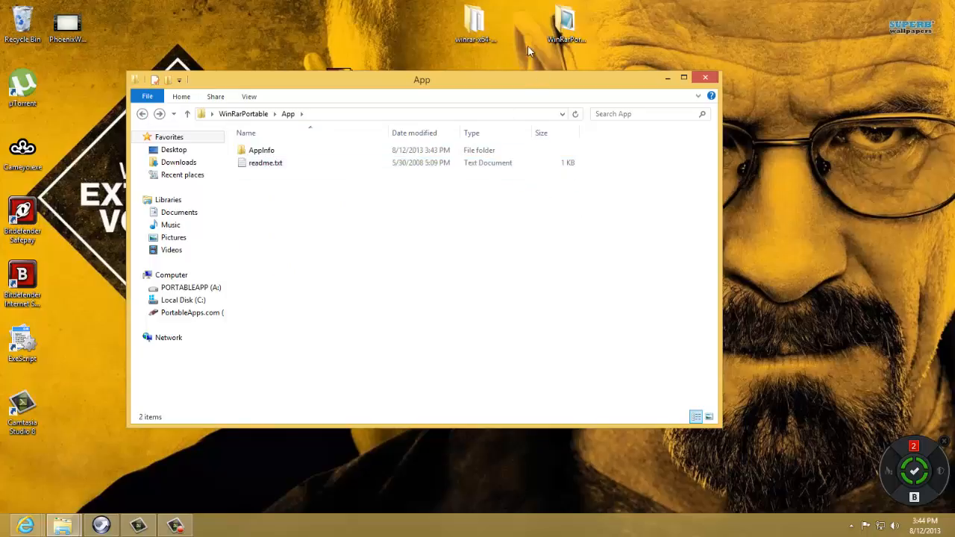
Rename the extracted winrar-x64-420 folder on the desktop to WinRAR and move it into WinRarPortable's App folder.
right_click(470, 23)
left_click(497, 30)
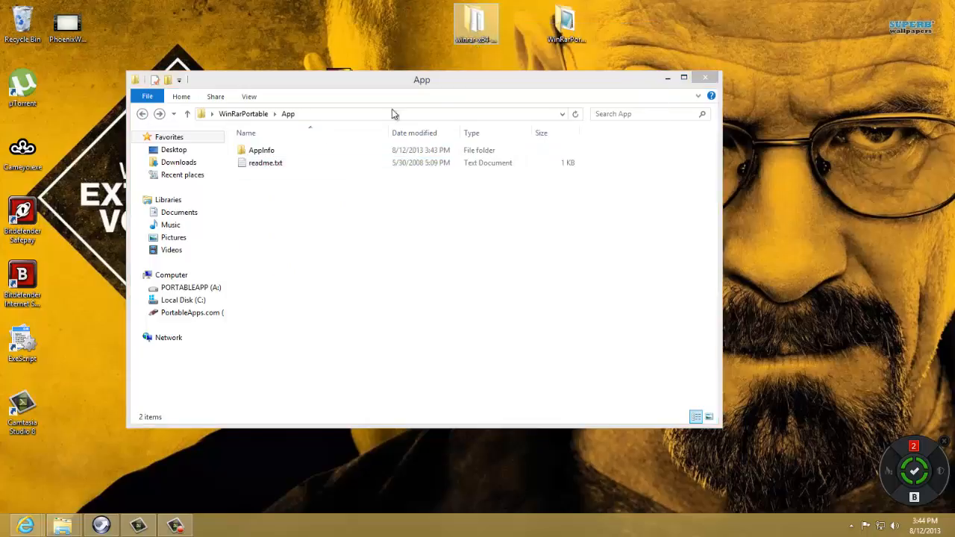
scroll(445, 335, "down", 1)
scroll(445, 336, "up", 1)
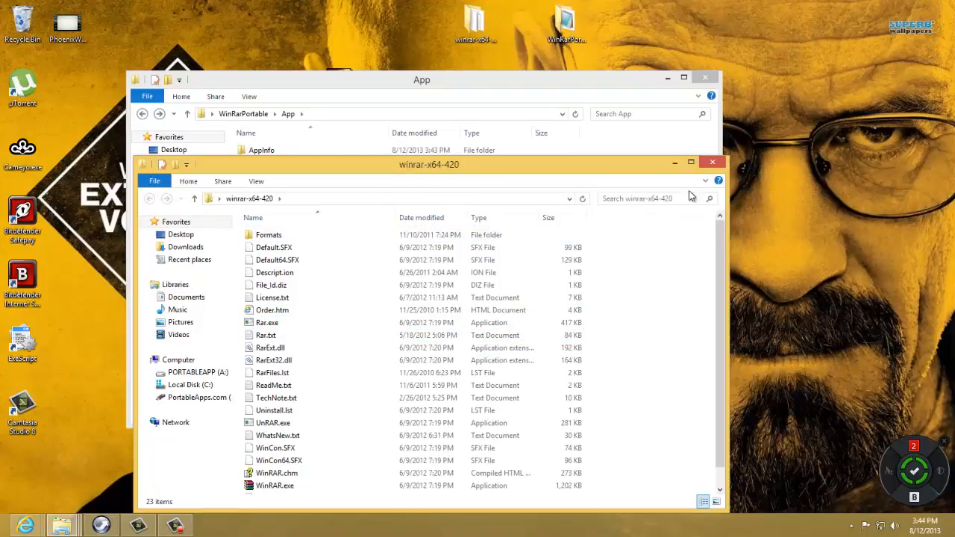
left_click(705, 163)
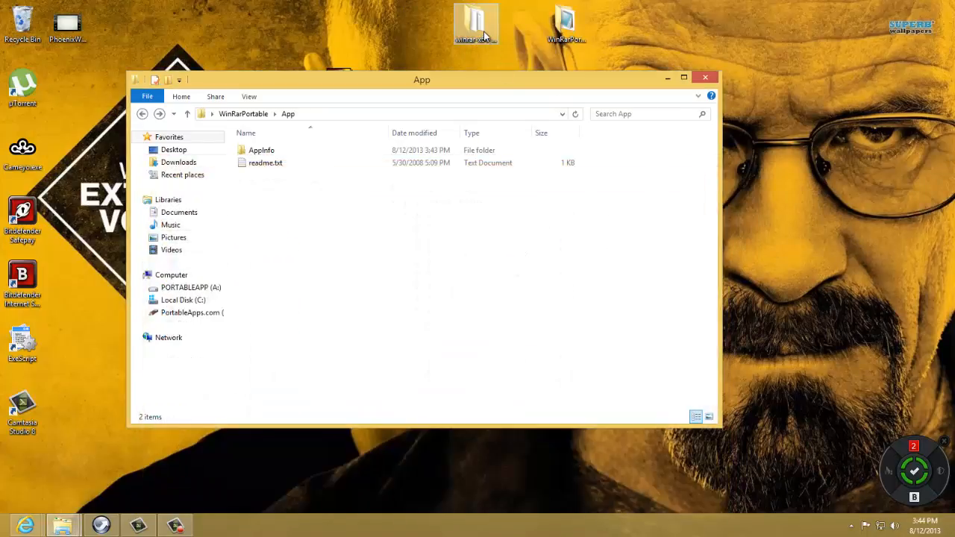
right_click(481, 30)
left_click(517, 245)
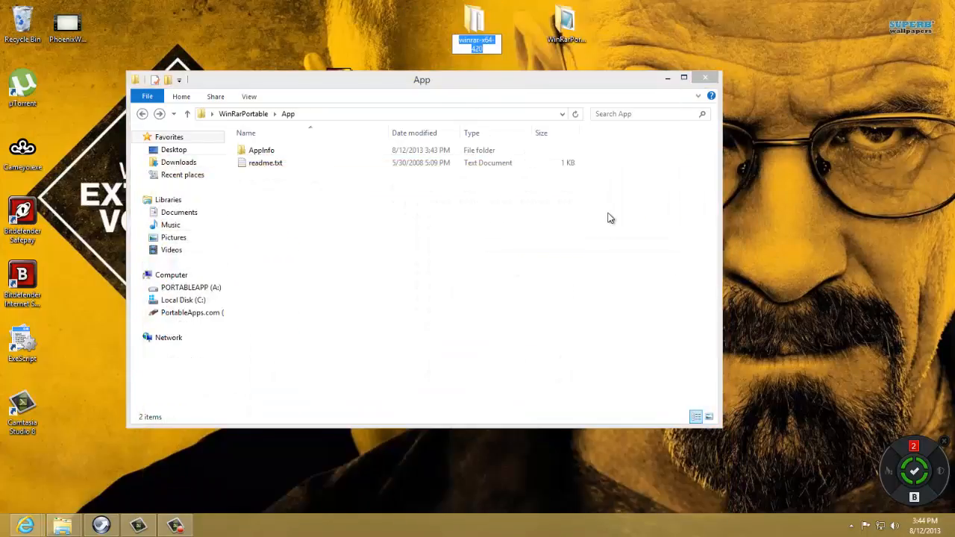
type("WinRaR")
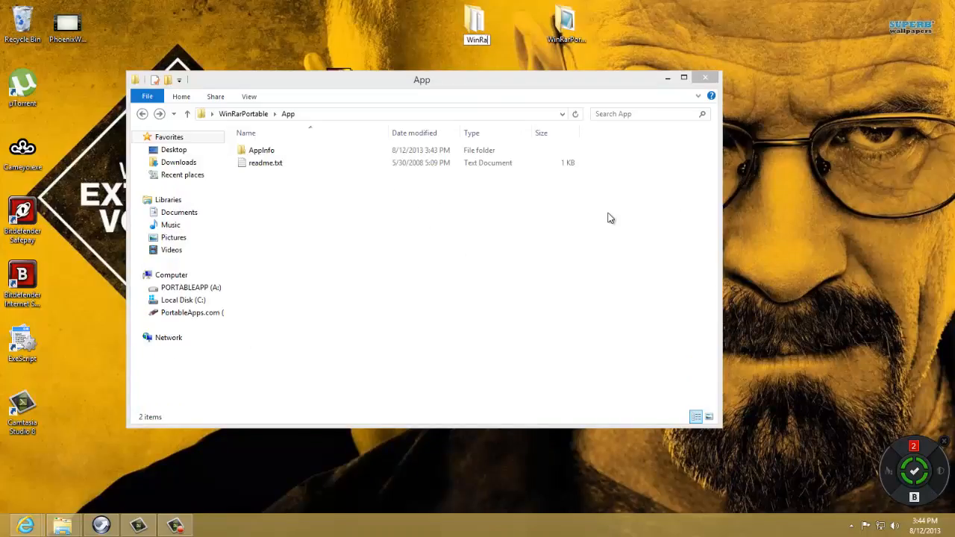
key("Return")
left_click_drag(476, 22, 399, 205)
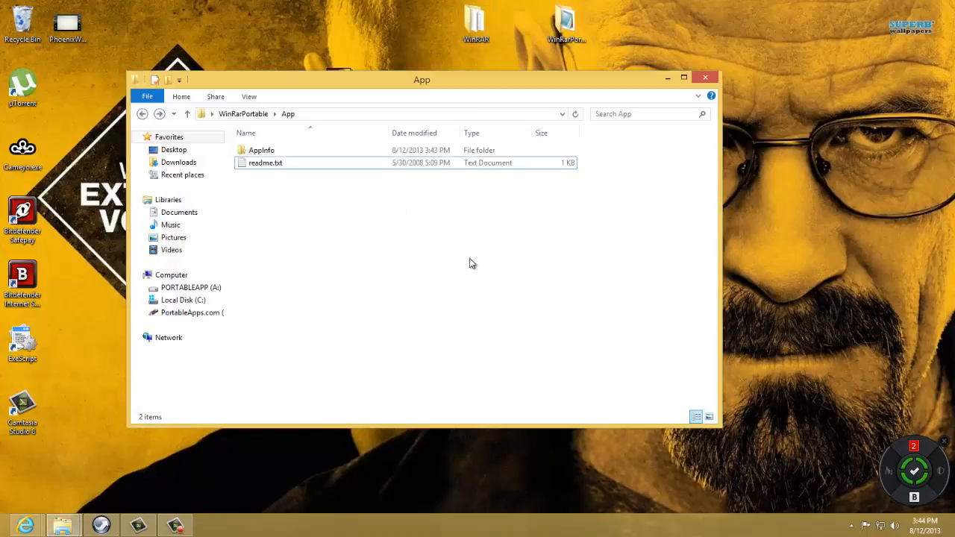
Check the AppInfo folder inside App and return to the WinRarPortable folder.
left_click(364, 268)
double_click(276, 155)
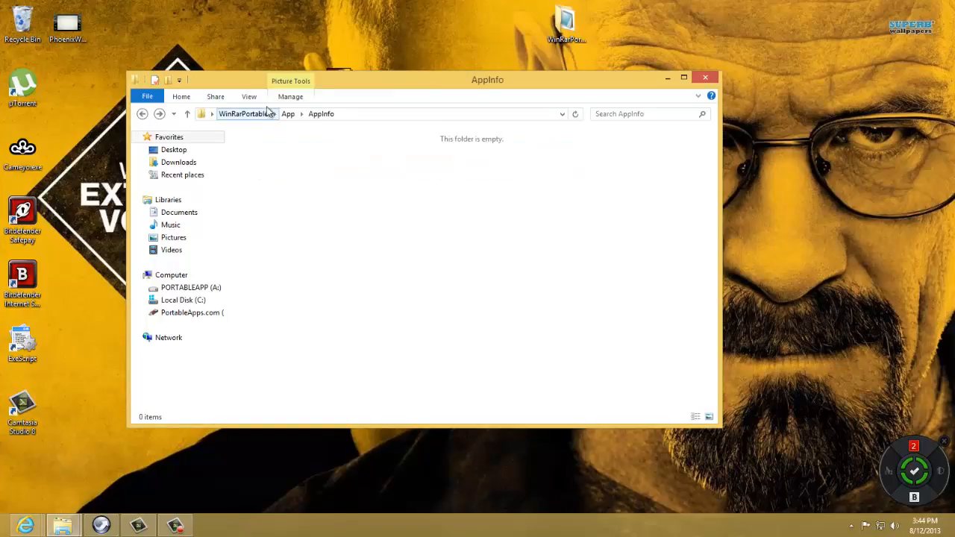
left_click(290, 116)
left_click(251, 116)
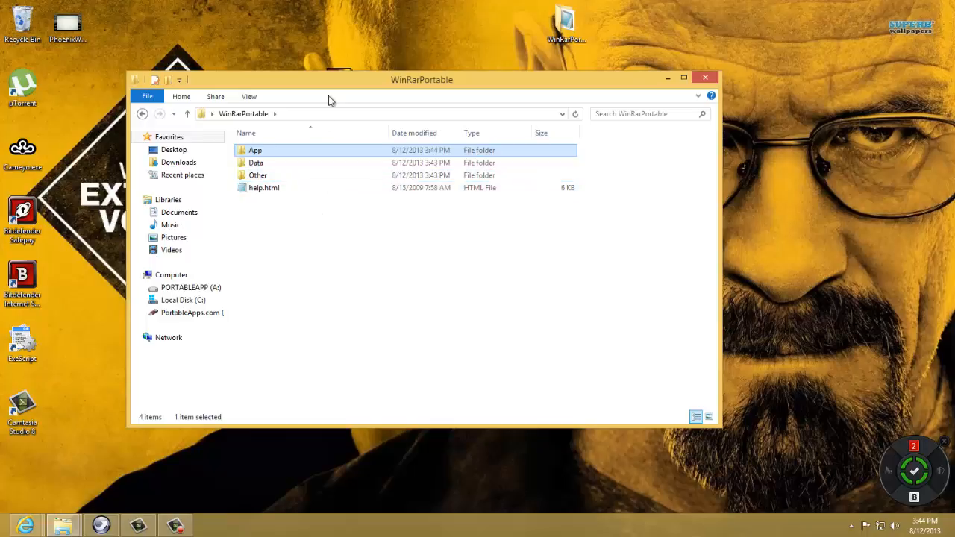
Place the winrar-x64-420.exe installer on the desktop and look over the Computer drives and Desktop contents.
left_click_drag(328, 95, 520, 24)
left_click_drag(481, 125, 422, 79)
left_click(162, 259)
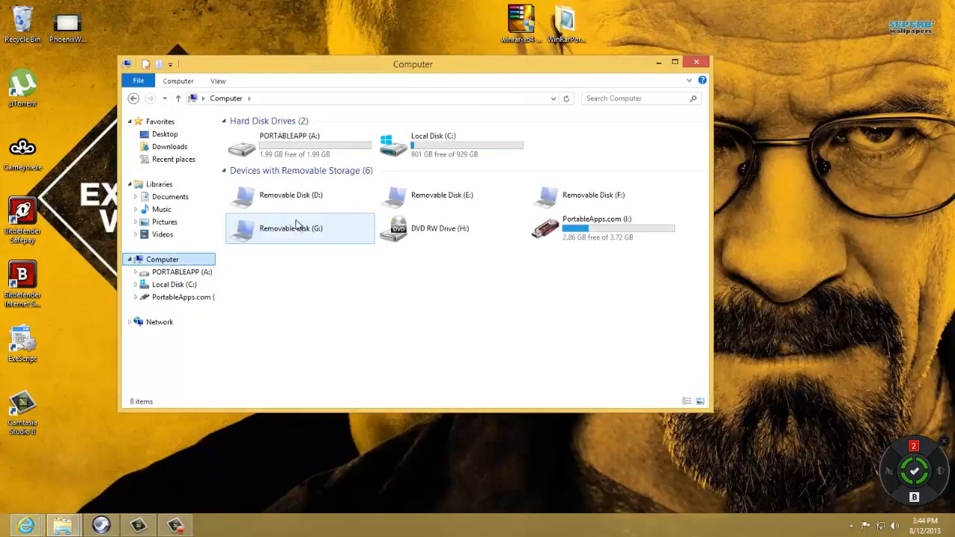
left_click(567, 225)
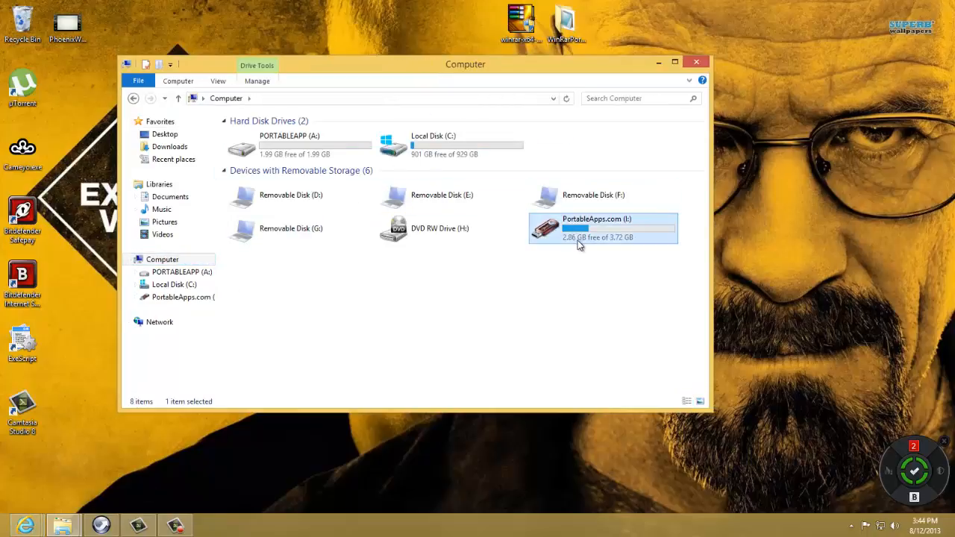
left_click(182, 136)
Switch to Internet Explorer and close the PortableApps.com home page and the WinRAR page, keeping the Launcher documentation open.
mouse_move(25, 525)
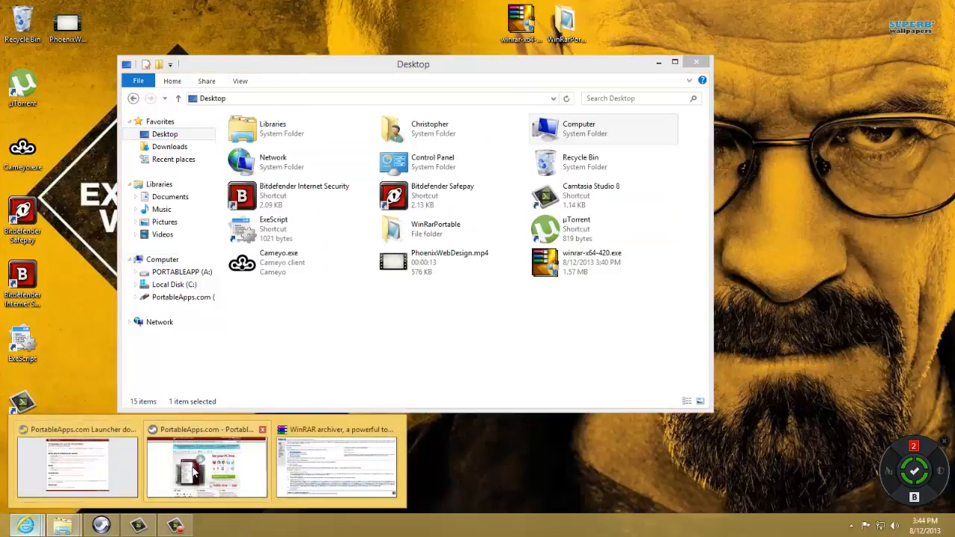
left_click(153, 464)
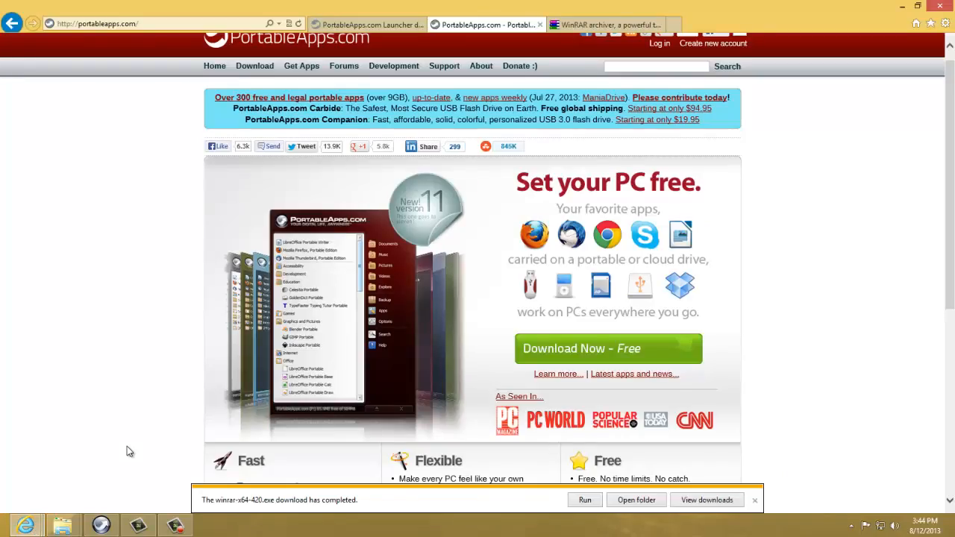
left_click(540, 24)
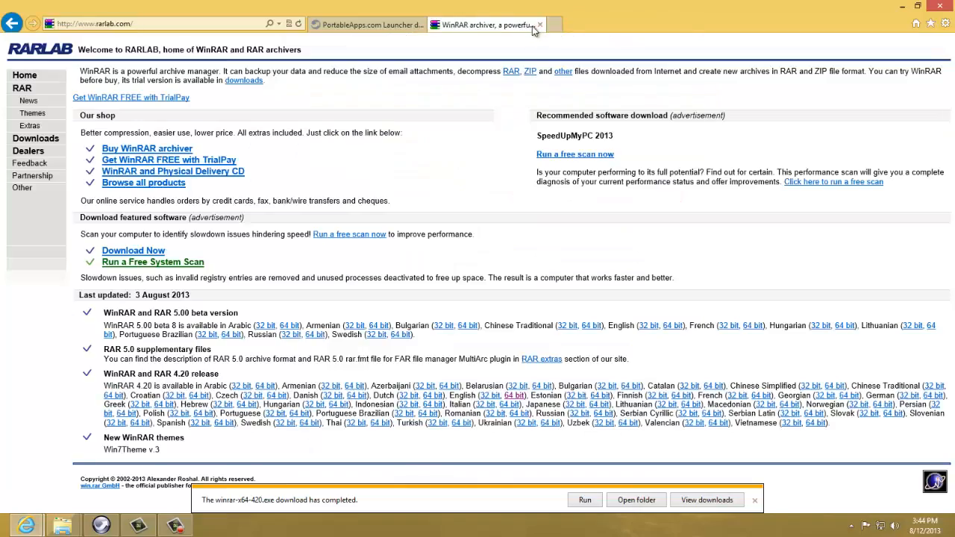
left_click(540, 25)
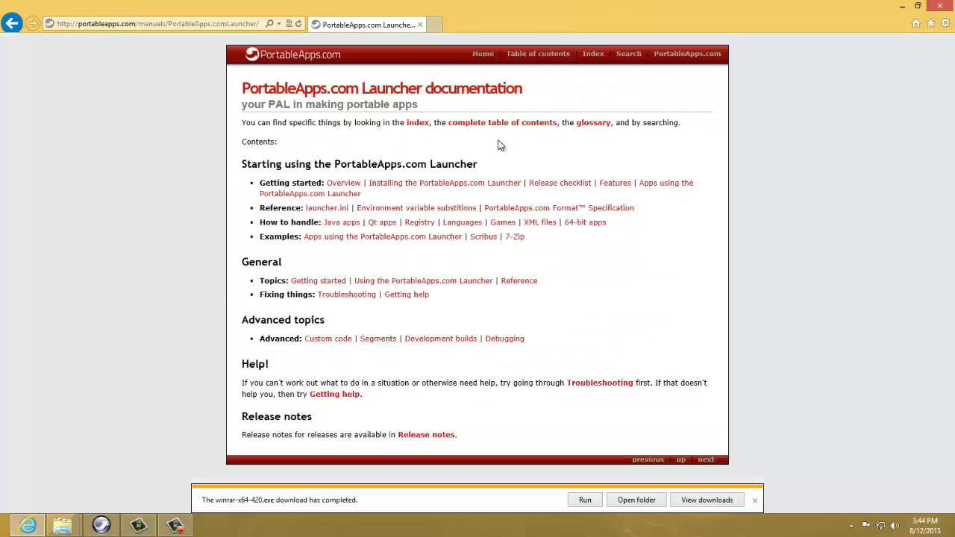
Select the full web address of the PortableApps.com Launcher documentation page.
left_click(221, 23)
left_click_drag(239, 24, 90, 59)
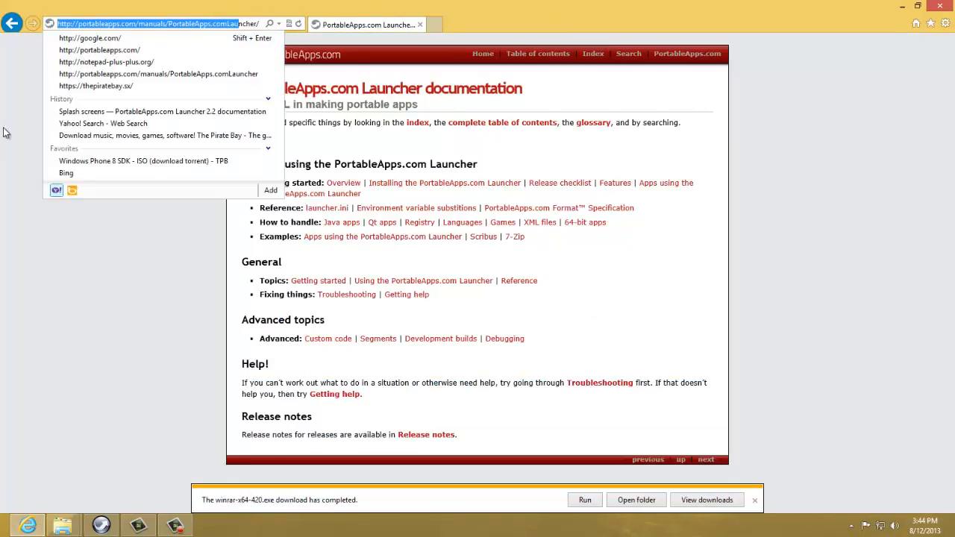
left_click(191, 5)
left_click(143, 24)
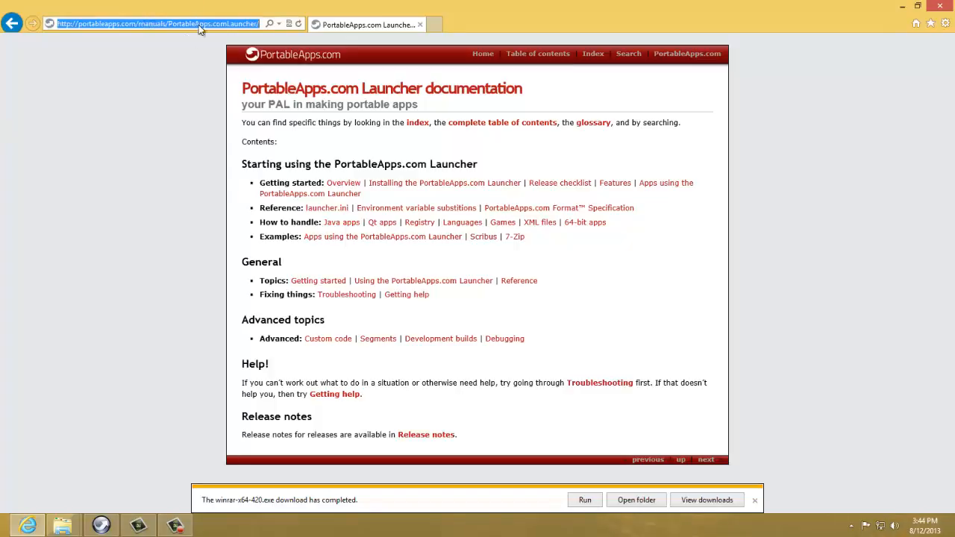
Look over the topic list under Using the PortableApps.com Launcher and return to the main documentation page.
left_click(176, 131)
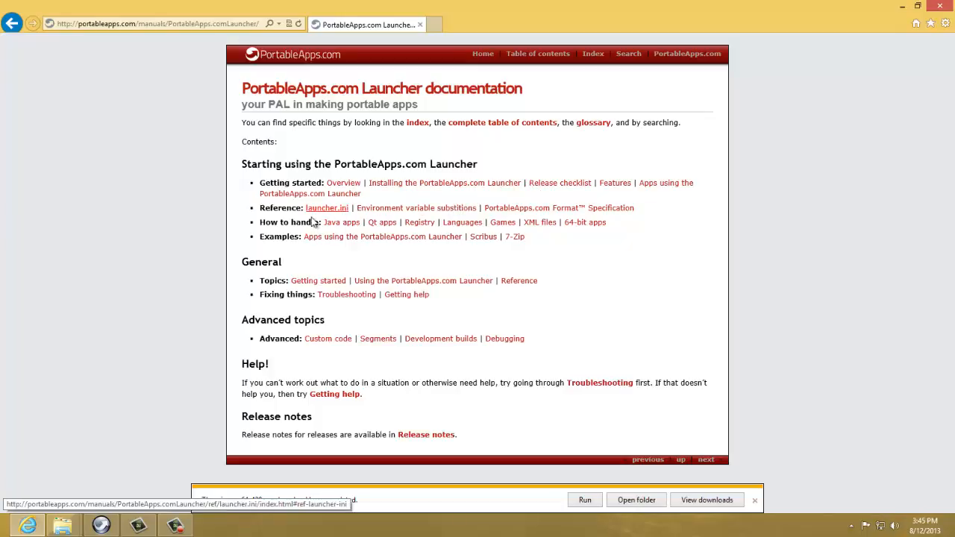
left_click(406, 281)
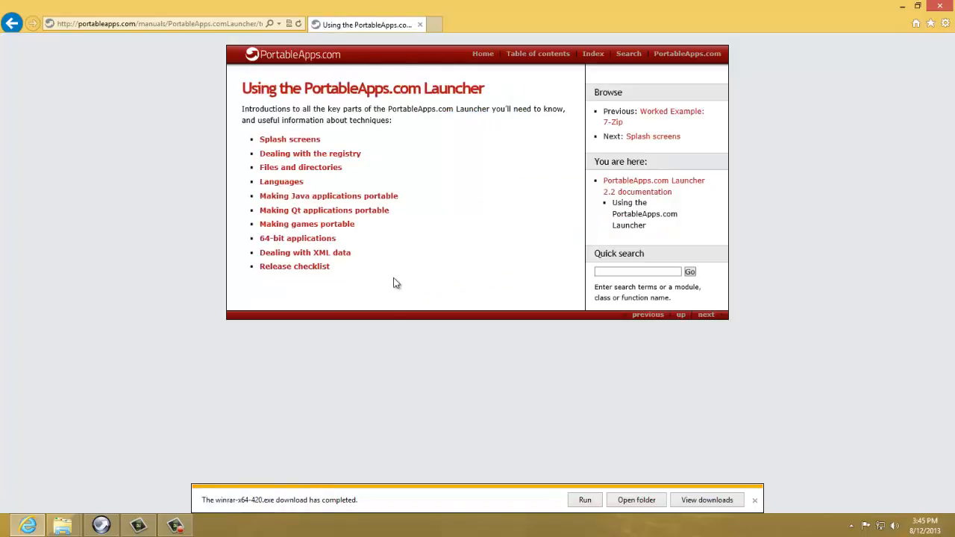
left_click_drag(338, 261, 257, 152)
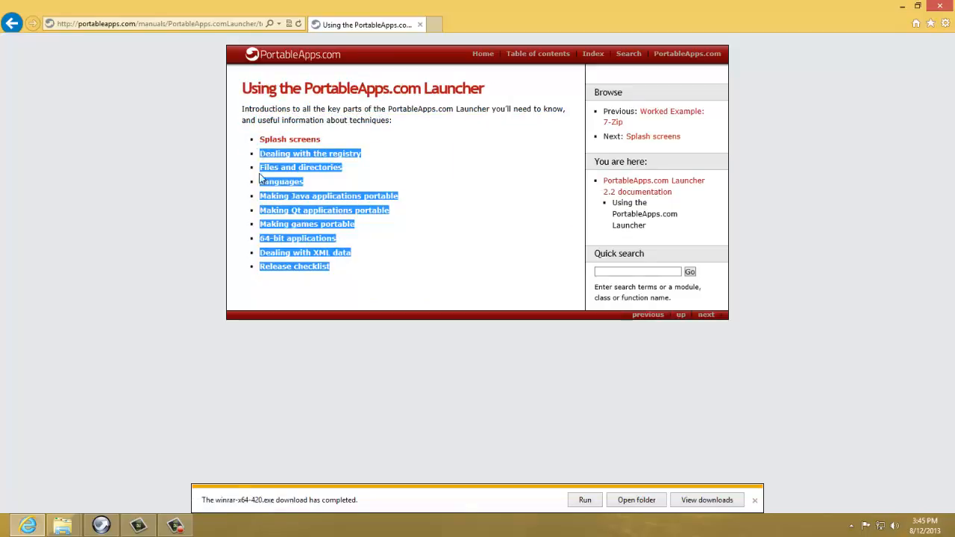
left_click(335, 279)
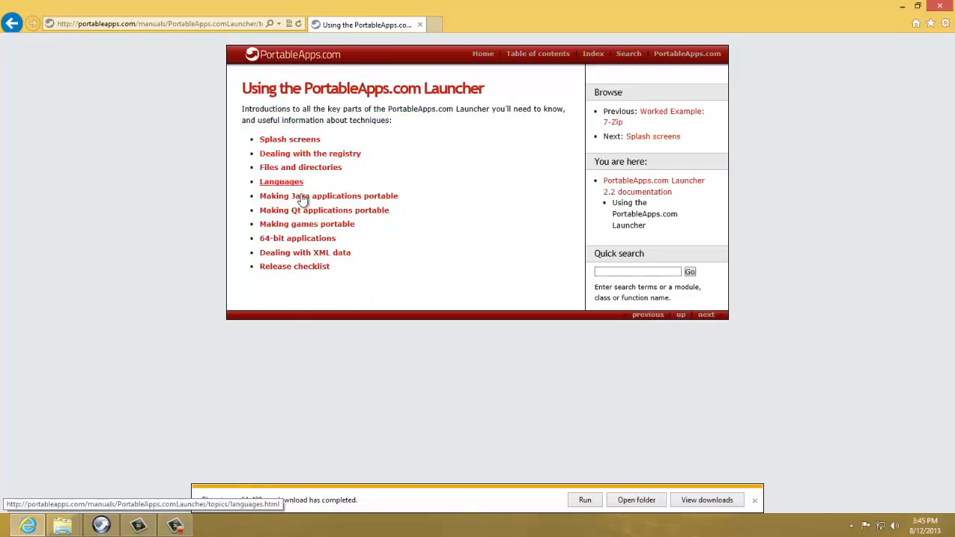
left_click(12, 27)
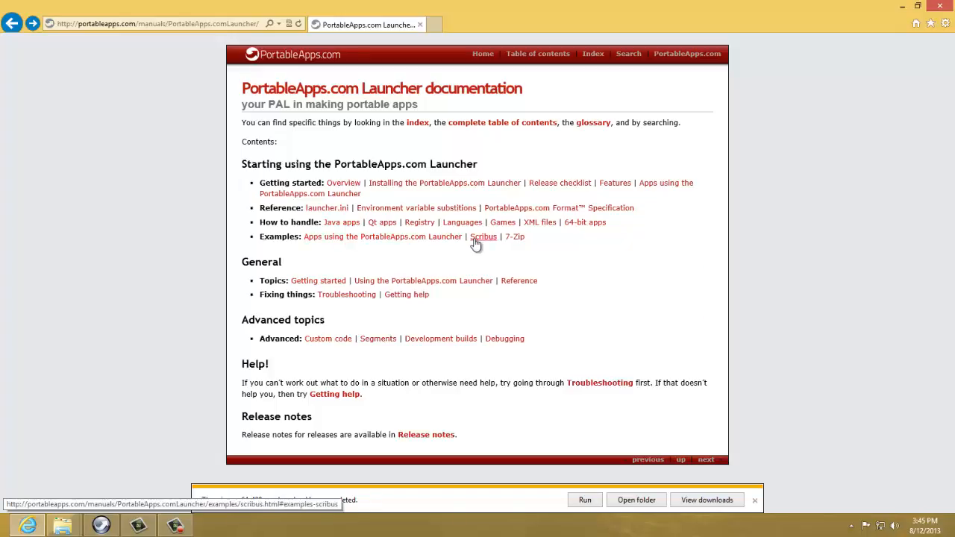
Read through the launcher.ini reference, from the Launch section to ServiceN, and return to the main documentation page.
left_click(326, 208)
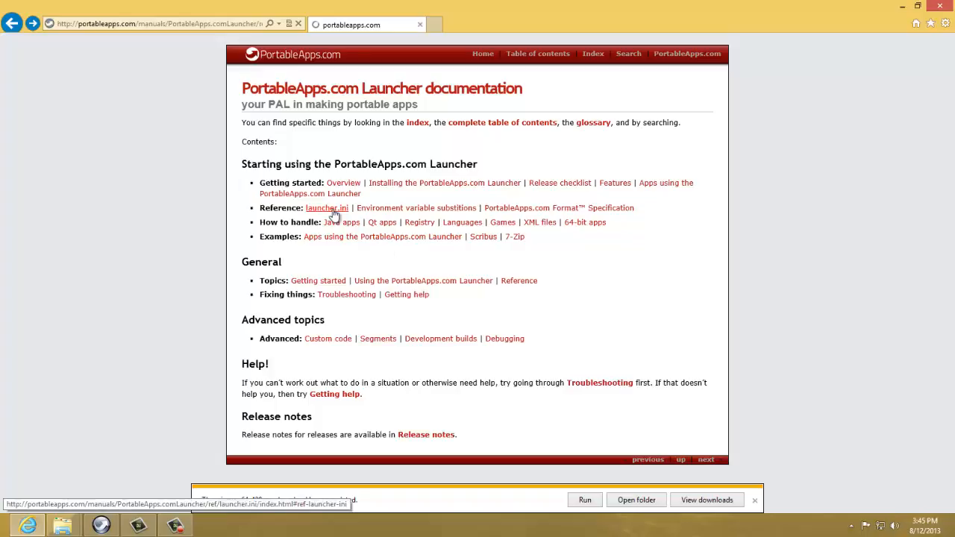
scroll(345, 217, "down", 5)
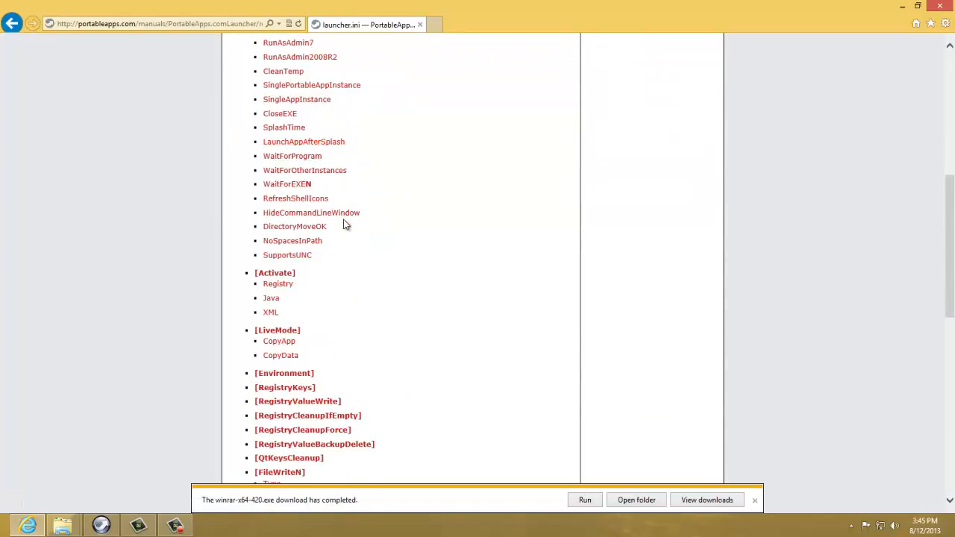
scroll(325, 269, "up", 6)
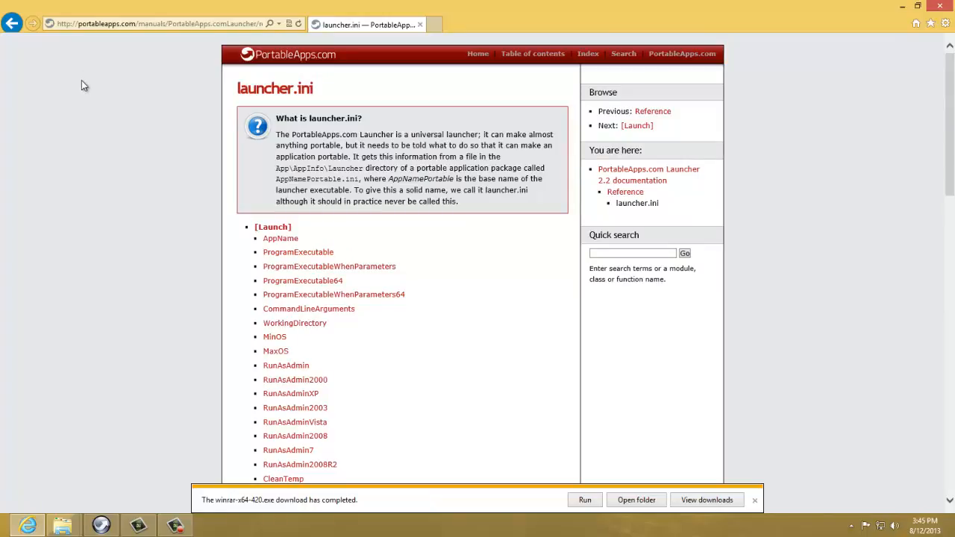
scroll(88, 92, "down", 10)
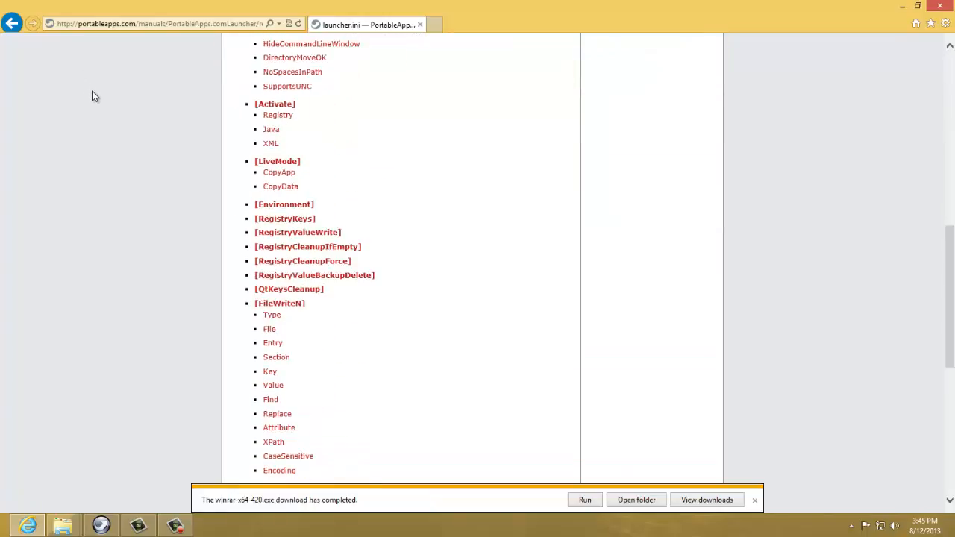
scroll(95, 99, "down", 2)
scroll(92, 97, "down", 7)
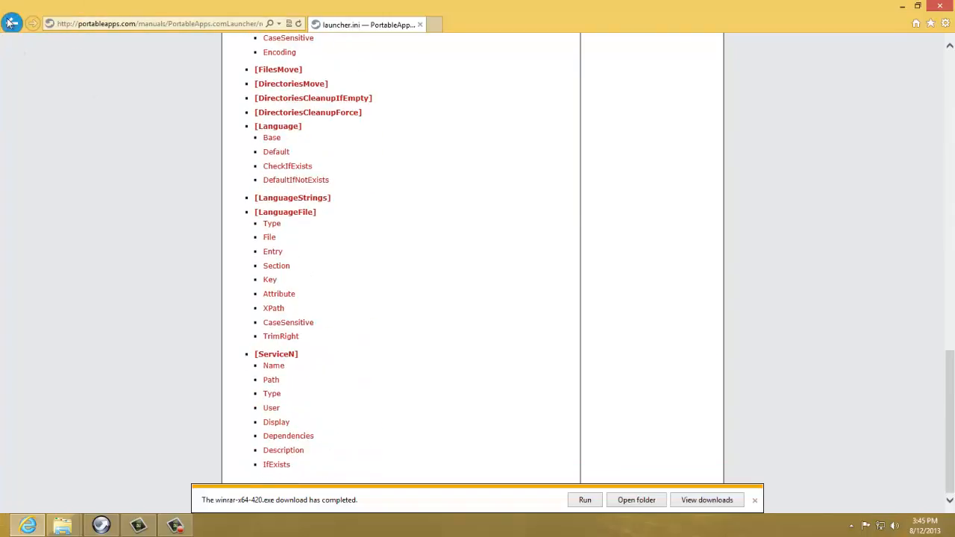
scroll(25, 263, "up", 1)
scroll(25, 262, "up", 15)
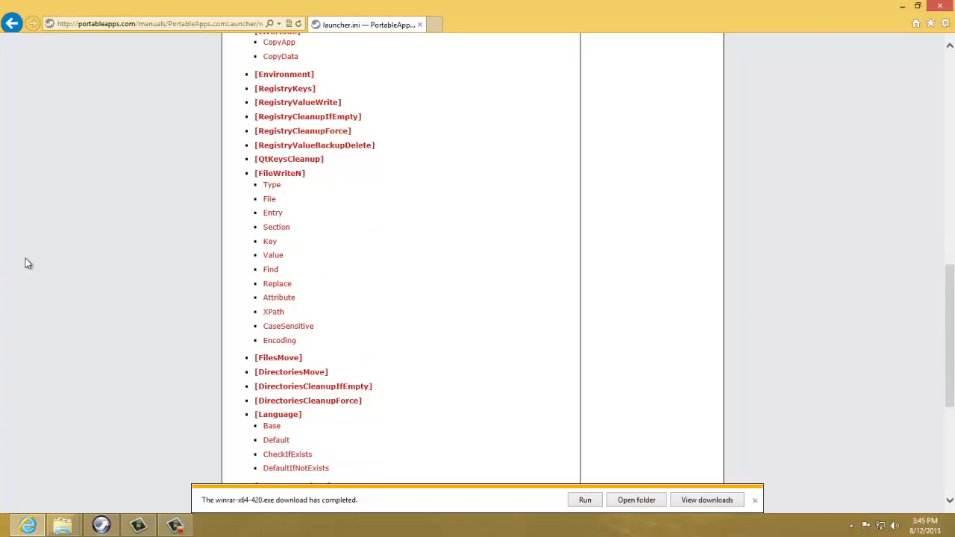
scroll(22, 266, "up", 10)
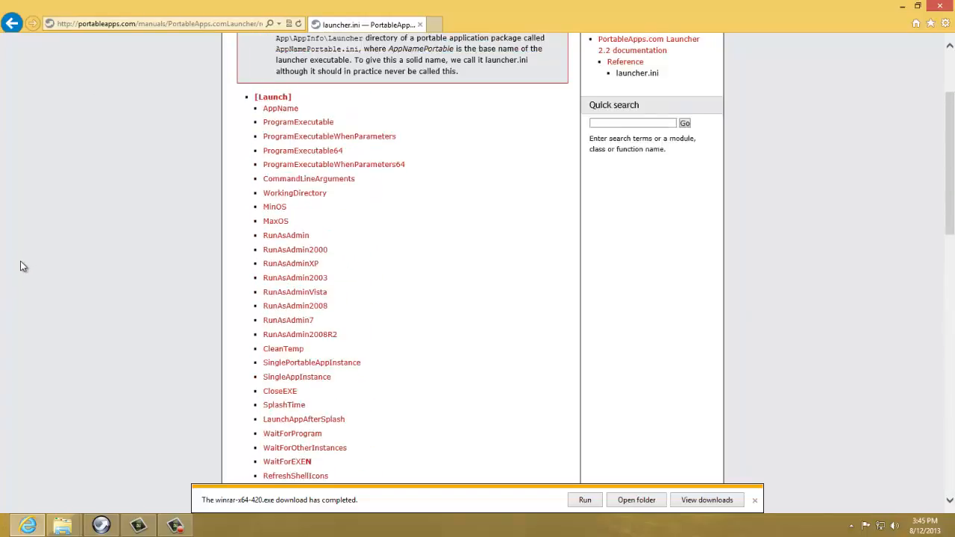
left_click(12, 27)
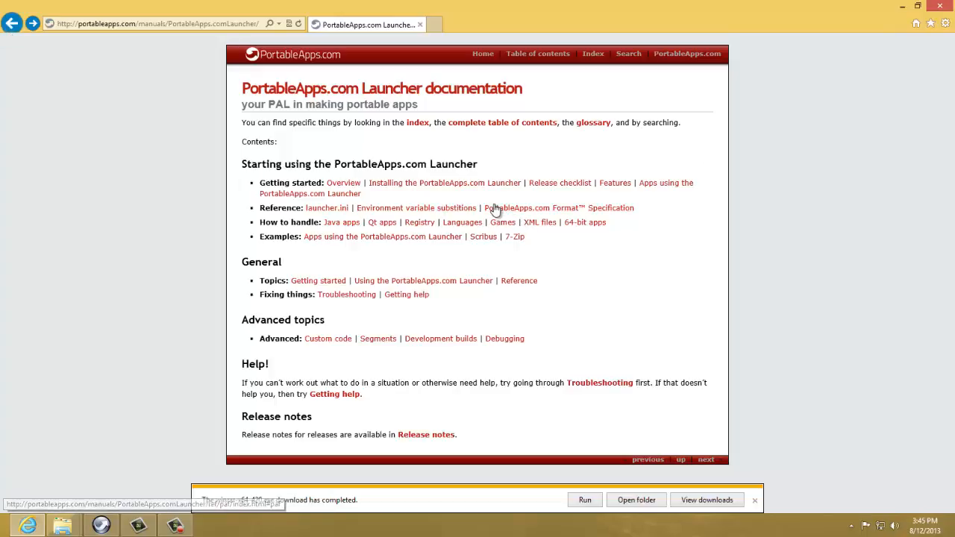
Open the AppInfo.ini (App Configuration) section of the PortableApps.com Format Specification and read the sample file and entry descriptions.
left_click(539, 209)
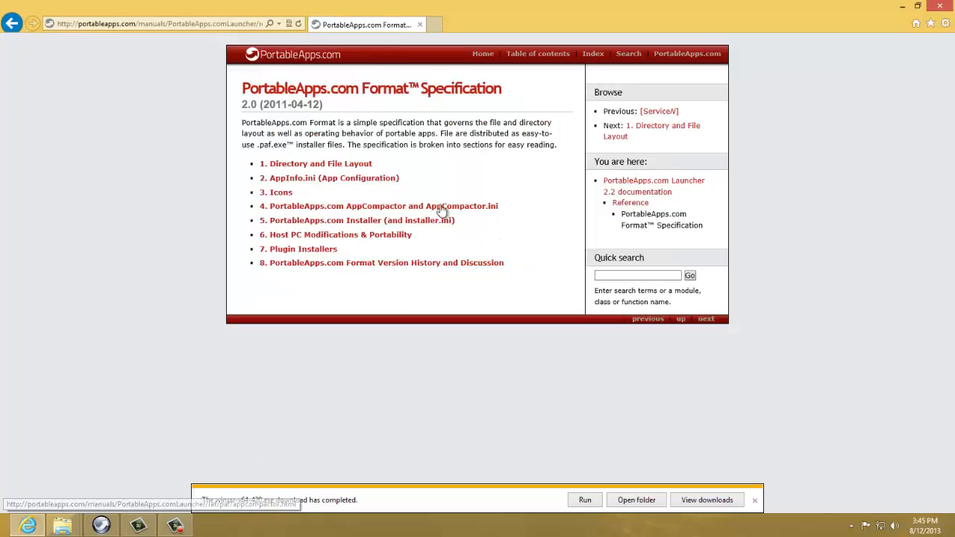
left_click(377, 181)
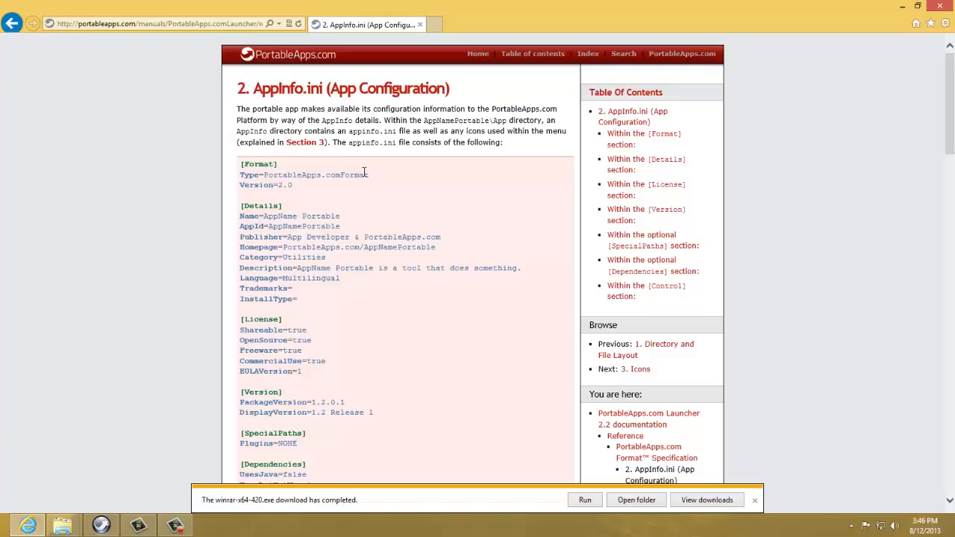
scroll(385, 186, "down", 4)
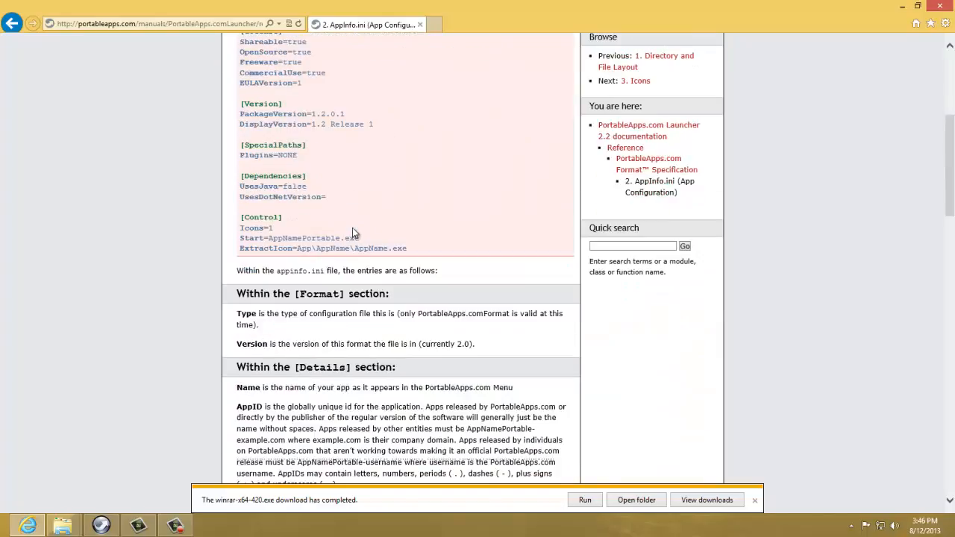
scroll(377, 237, "up", 4)
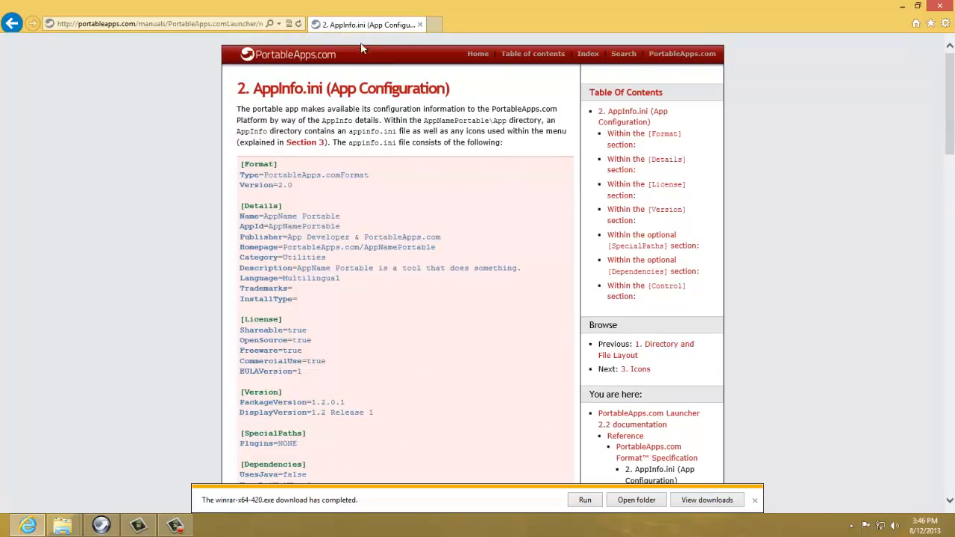
scroll(443, 119, "down", 6)
scroll(416, 142, "up", 6)
scroll(416, 154, "down", 4)
scroll(418, 153, "up", 4)
scroll(415, 155, "down", 1)
scroll(415, 154, "down", 6)
scroll(373, 139, "up", 7)
Copy the entire sample appinfo.ini code, from the [Format] heading through the ExtractIcon line.
left_click_drag(241, 167, 424, 106)
key("ctrl+c")
left_click(332, 347)
scroll(332, 344, "down", 4)
scroll(250, 179, "up", 4)
left_click(285, 213)
scroll(351, 278, "down", 6)
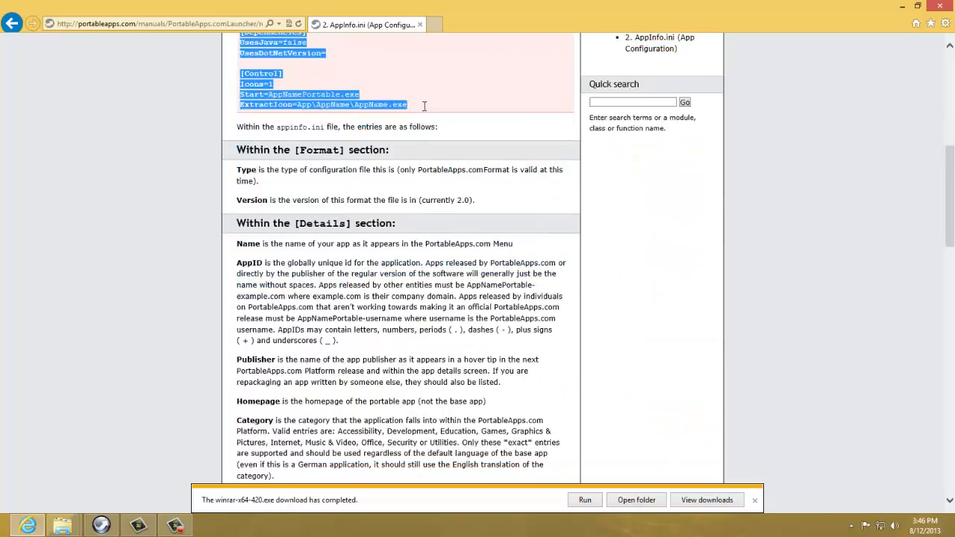
Minimise the browser, close the Desktop folder window and open the AppInfo folder inside WinRarPortable's App folder.
left_click(902, 6)
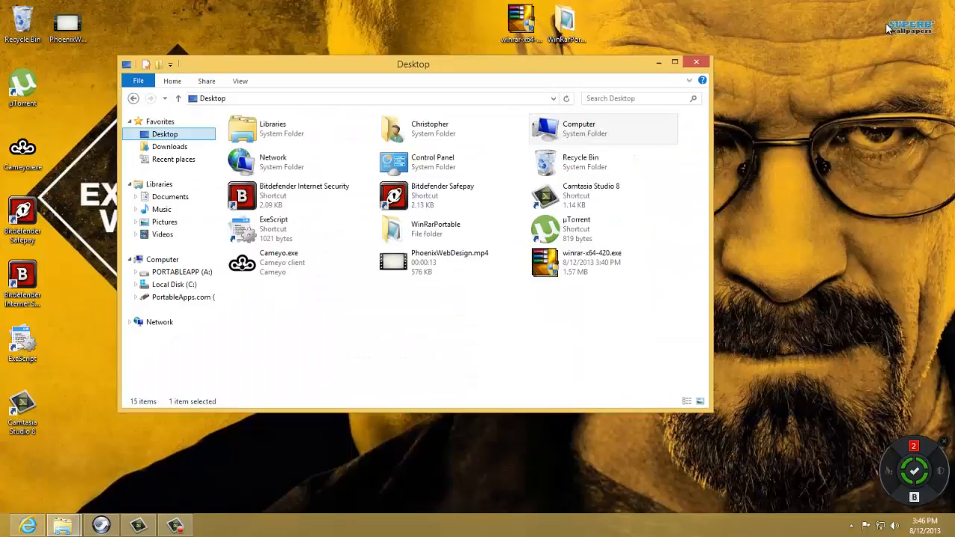
left_click(696, 62)
double_click(563, 30)
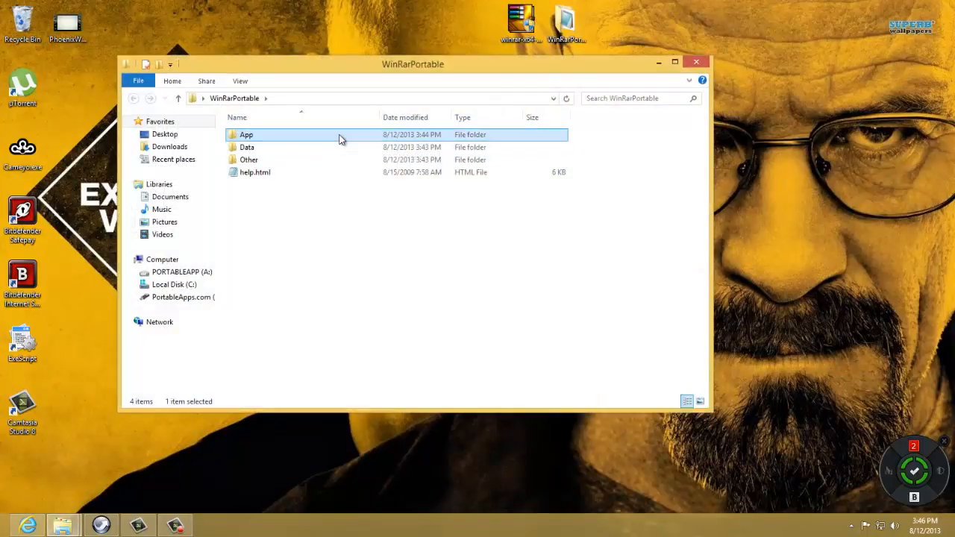
double_click(337, 136)
double_click(355, 135)
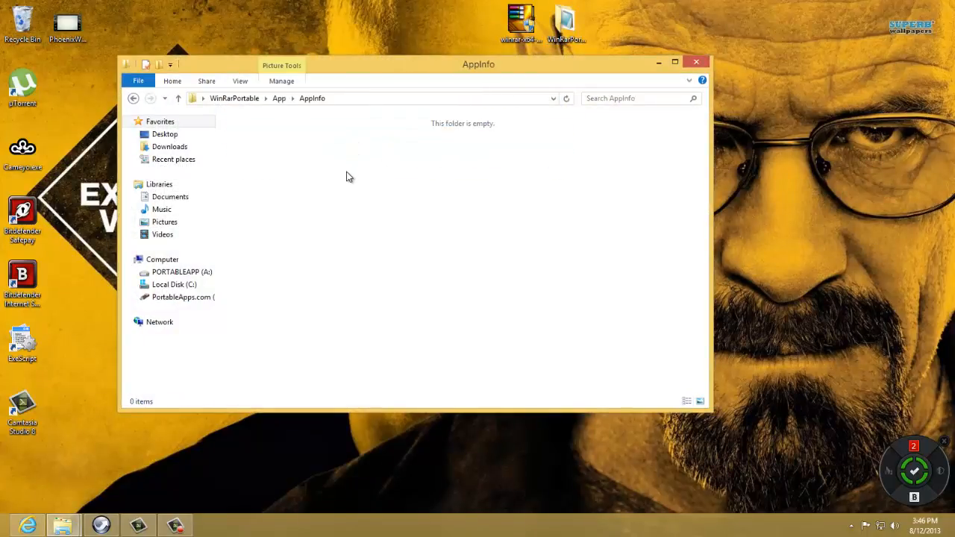
Create a new text document with the default name in the AppInfo folder.
right_click(301, 136)
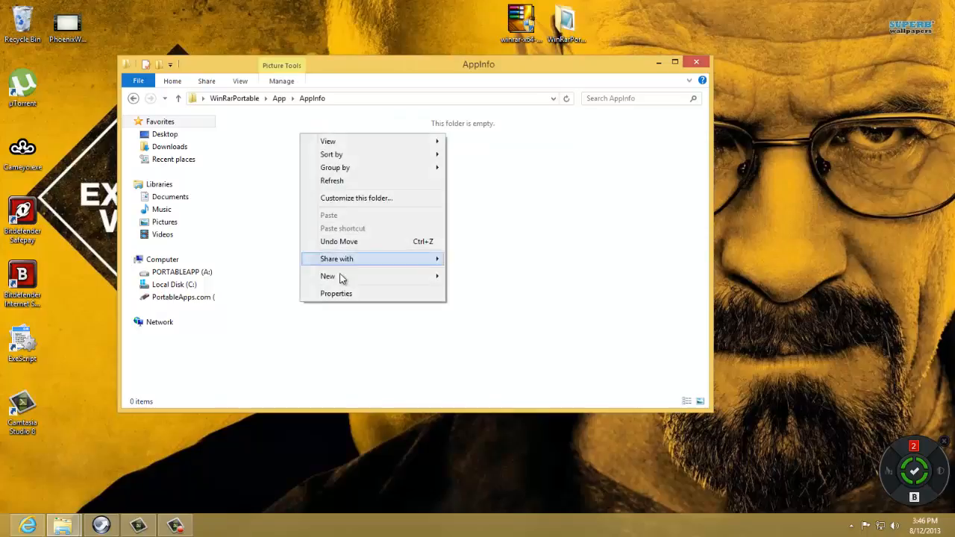
mouse_move(341, 276)
left_click(488, 372)
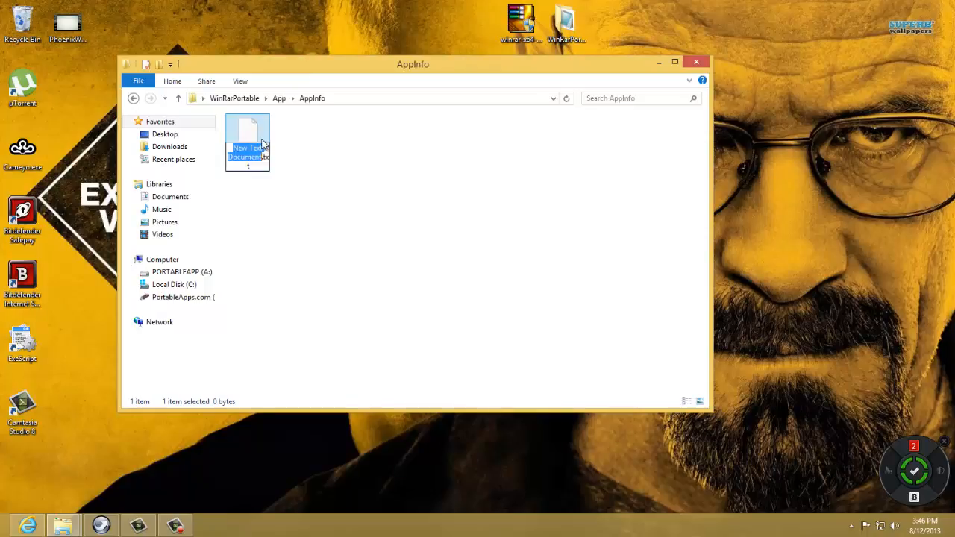
key("Return")
key("Return")
left_click(826, 50)
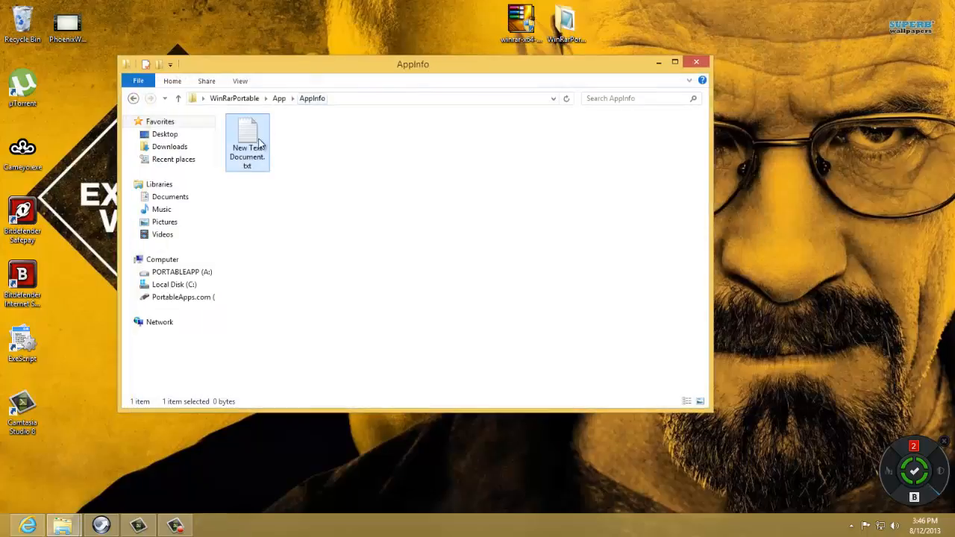
Open the new text document in Notepad++, paste in the copied appinfo sample code and save it.
right_click(251, 135)
left_click(306, 183)
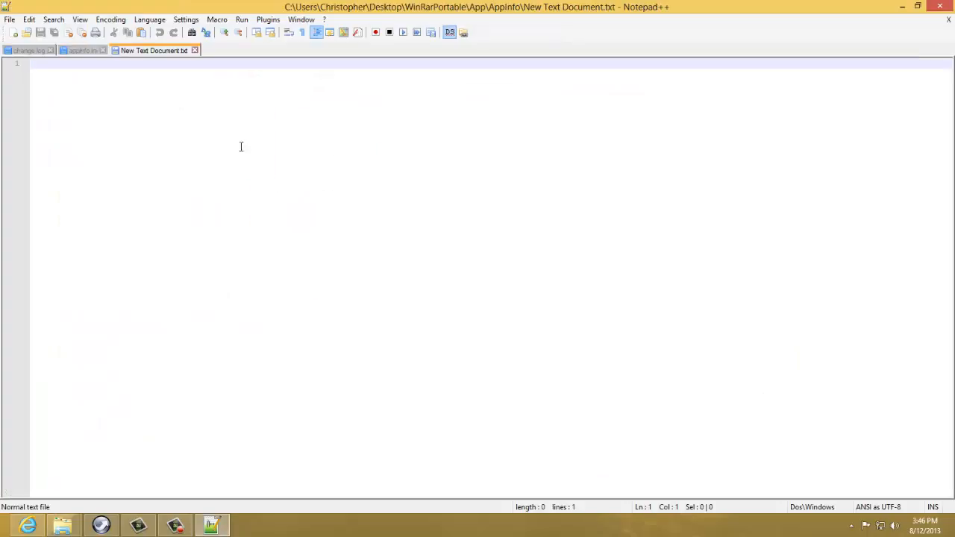
key("ctrl+v")
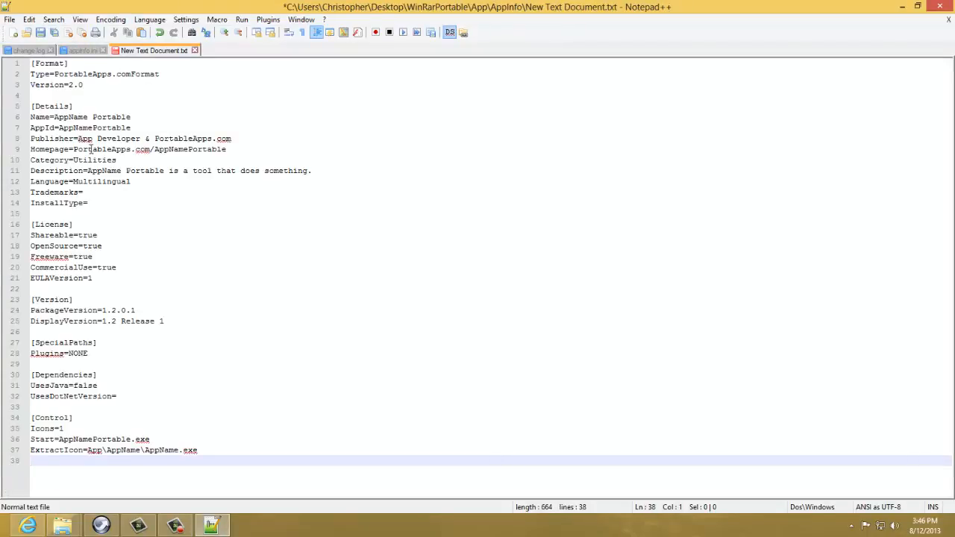
key("ctrl+s")
Save a copy of the document as appinfo.ini in the AppInfo folder.
left_click(9, 19)
left_click(41, 86)
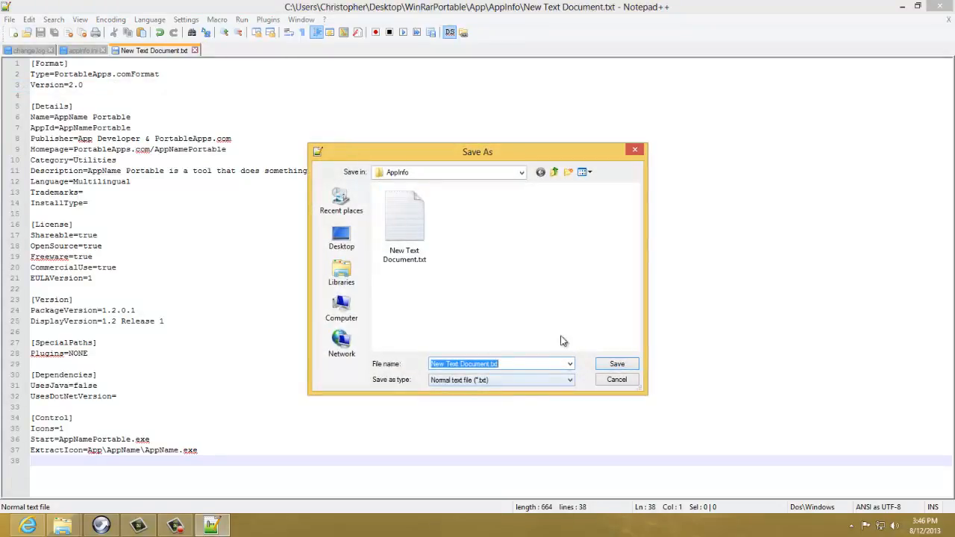
key("BackSpace")
type("appinf")
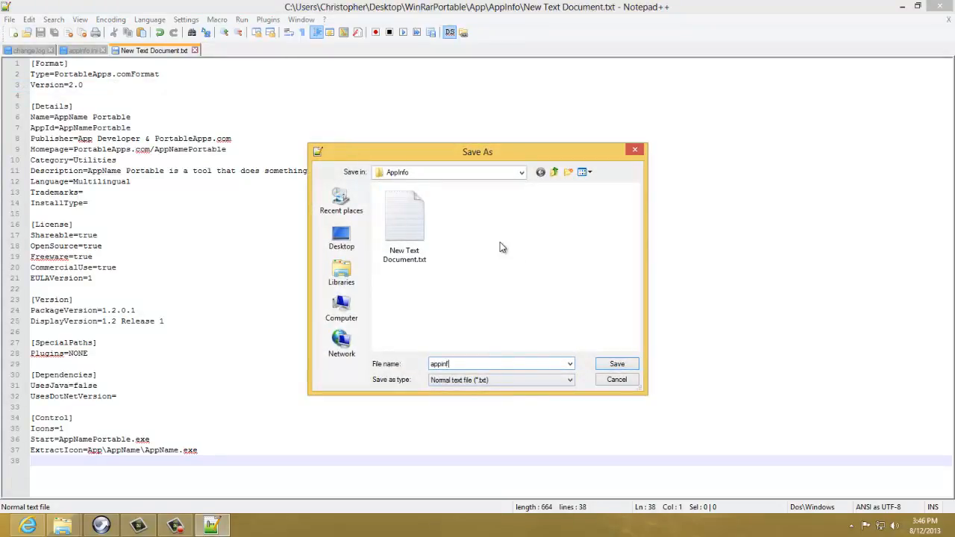
type("o.ini")
key("Return")
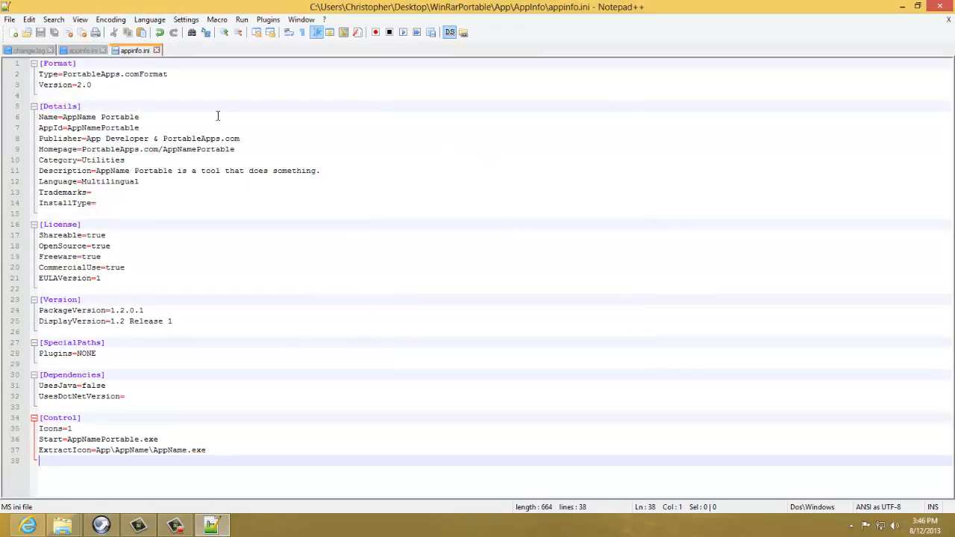
Enlarge the text of appinfo.ini and examine the Details section, highlighting the Name value.
left_click_drag(493, 5, 403, 1)
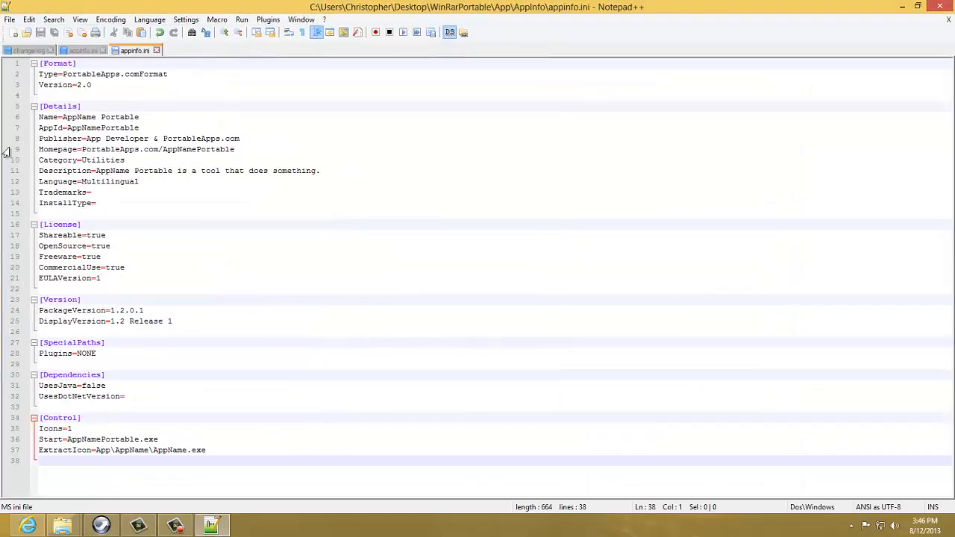
left_click(155, 115)
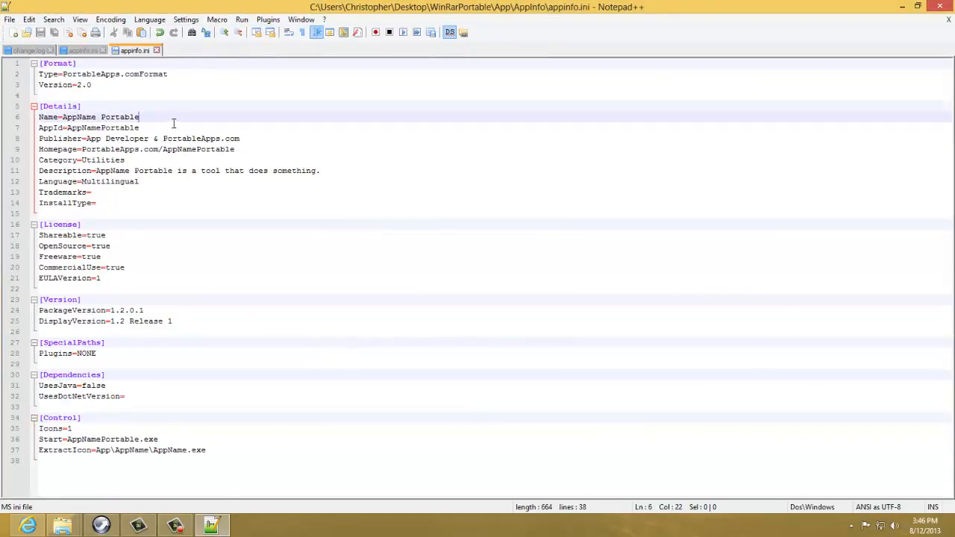
scroll(173, 123, "up", 6)
scroll(187, 134, "down", 4)
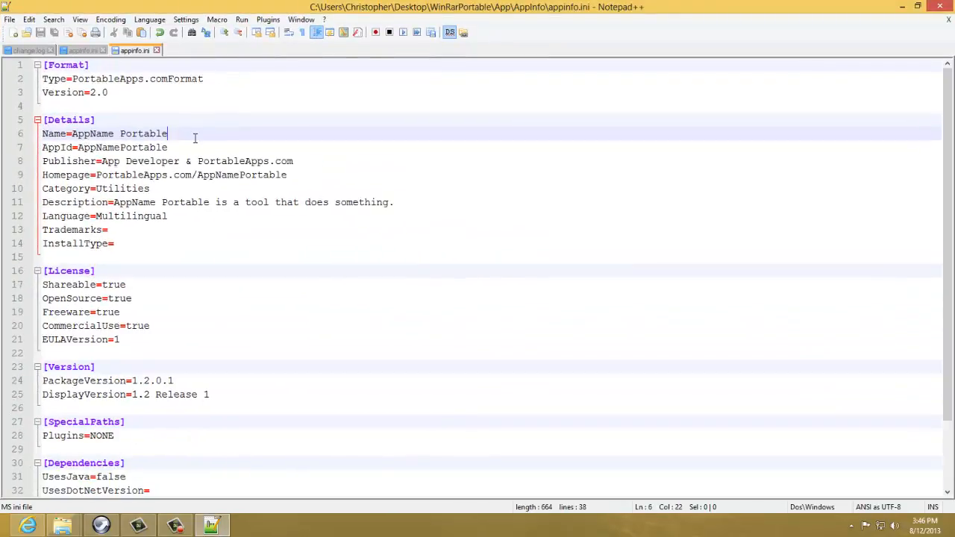
left_click_drag(182, 133, 77, 133)
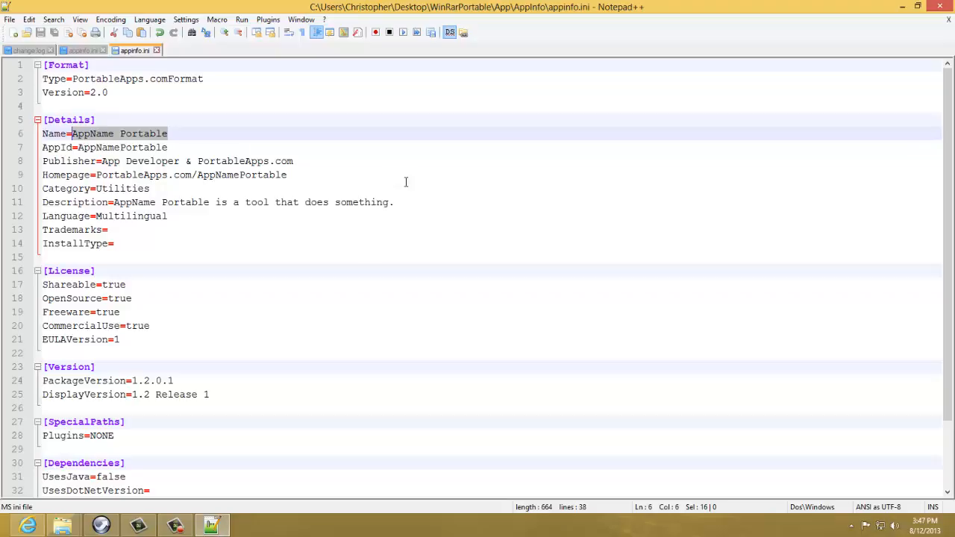
scroll(468, 267, "down", 1)
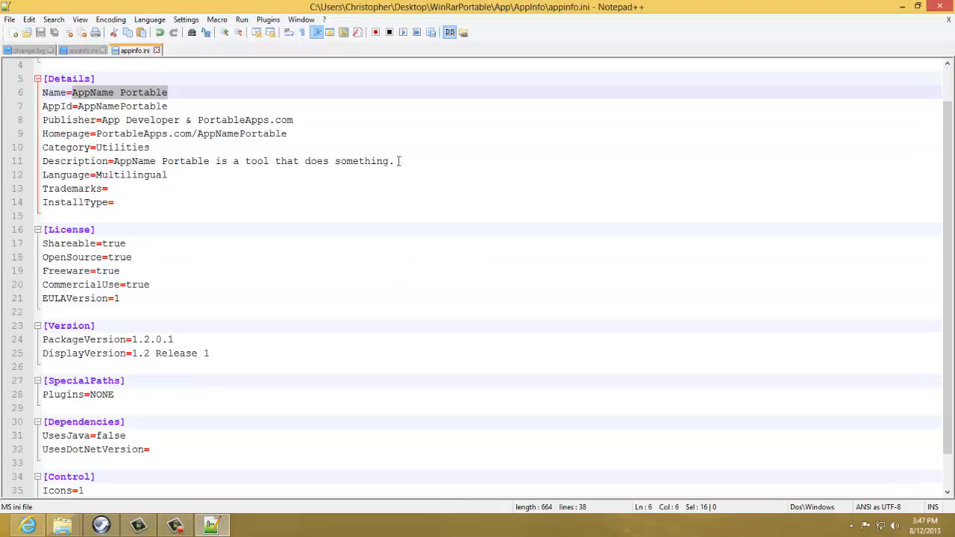
Examine the License section of appinfo.ini and highlight the Shareable value.
left_click_drag(152, 298, 2, 222)
left_click(135, 238)
left_click_drag(149, 247, 105, 252)
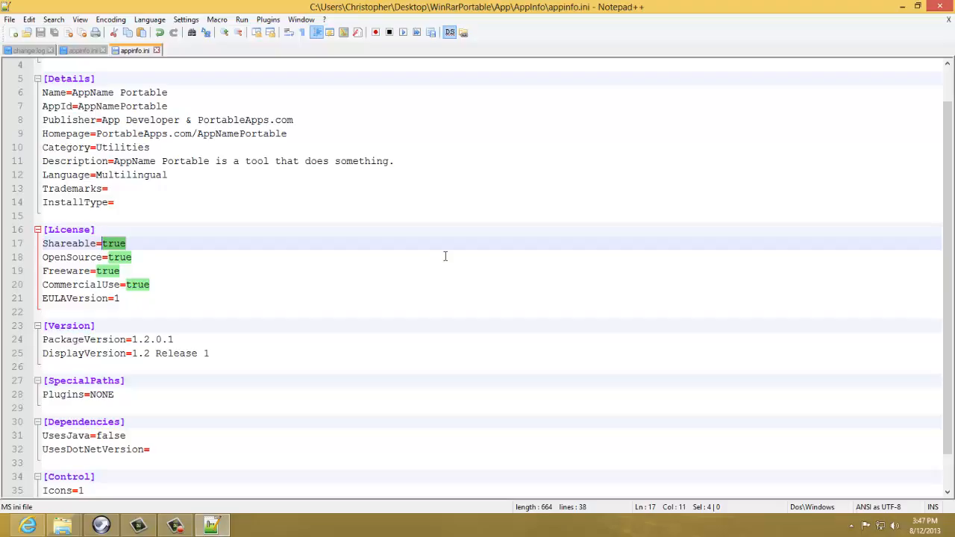
Set the Shareable and OpenSource values in the License section to false.
key("Delete")
type("false")
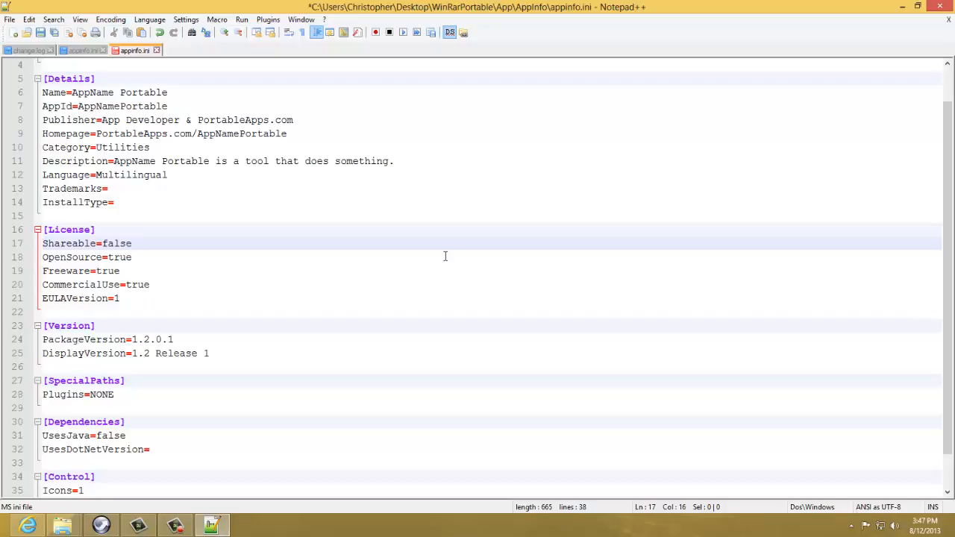
left_click(445, 255)
key("BackSpace")
key("BackSpace")
key("BackSpace")
key("BackSpace")
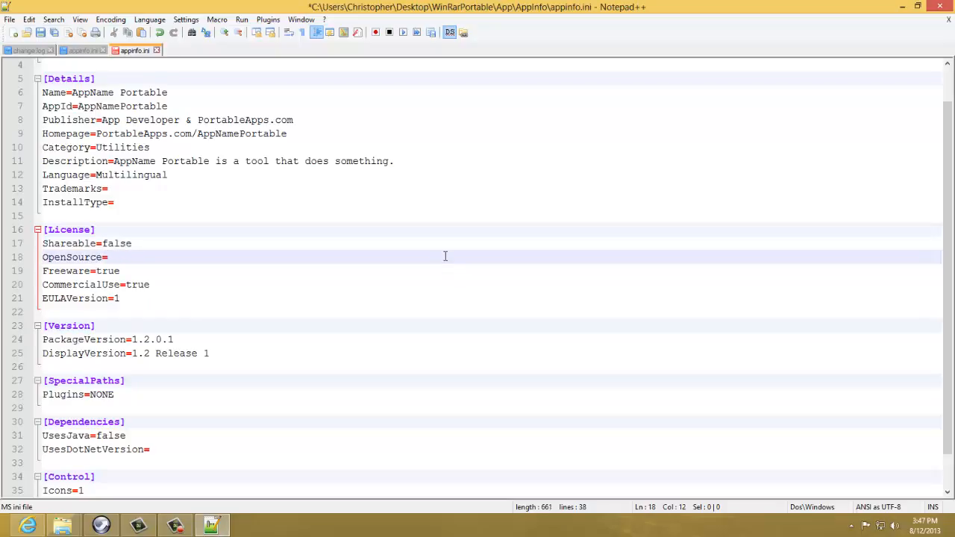
type("false")
Set the Freeware value in the License section to false.
key("Down")
key("BackSpace")
key("BackSpace")
key("BackSpace")
key("BackSpace")
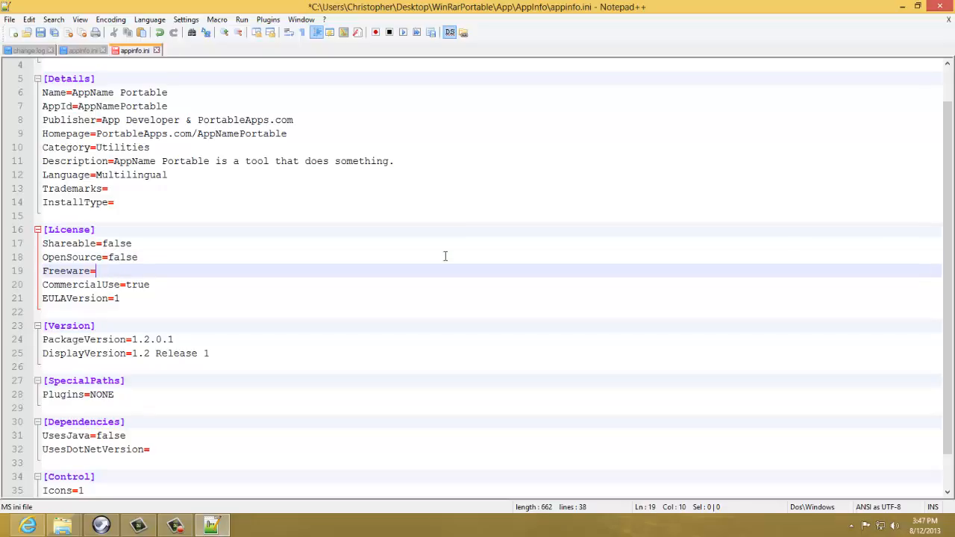
type("false")
Replace the EULAVersion value in the License section with 2342134.
key("Down")
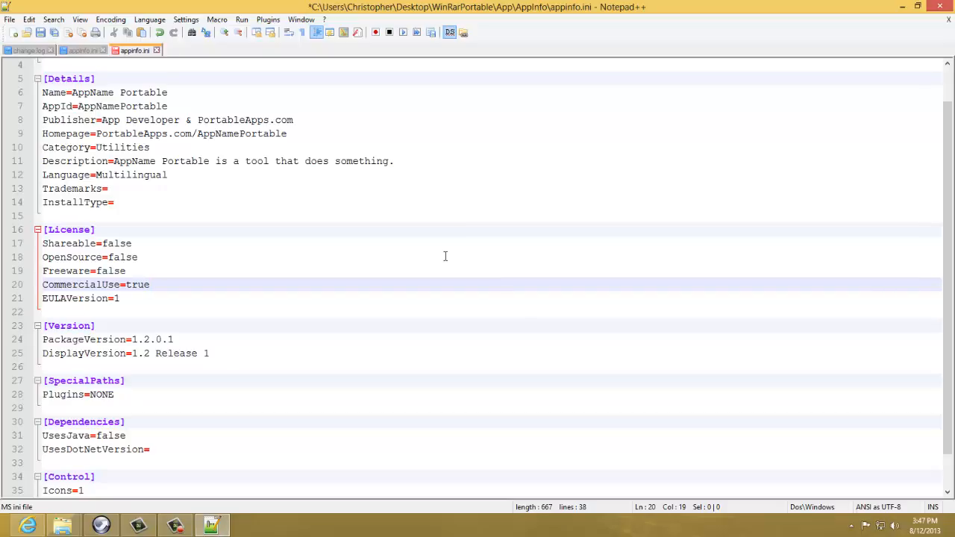
key("Down")
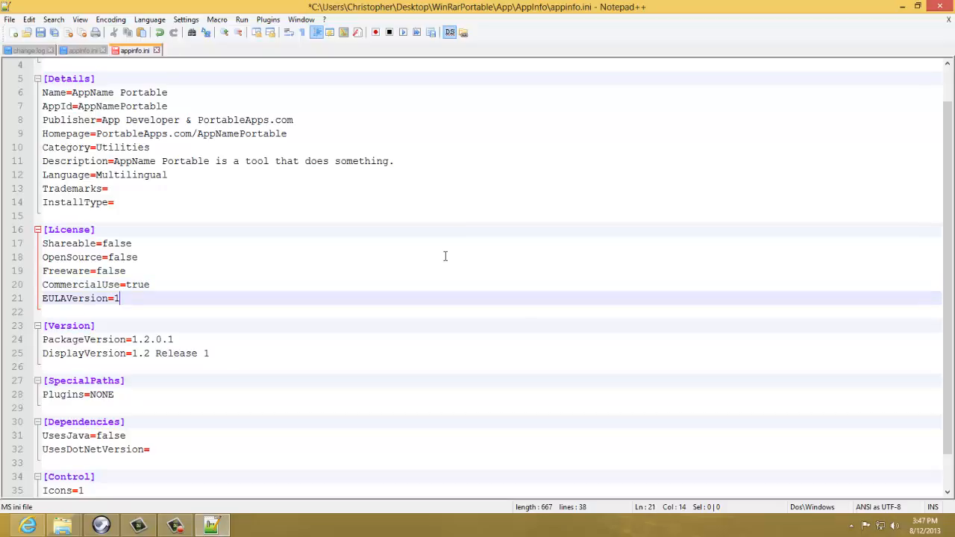
key("BackSpace")
type("q3252365")
key("BackSpace")
key("BackSpace")
key("BackSpace")
key("BackSpace")
key("BackSpace")
key("BackSpace")
key("BackSpace")
type("23423")
key("BackSpace")
key("BackSpace")
key("BackSpace")
key("BackSpace")
key("BackSpace")
key("BackSpace")
type("2342134")
Change the PackageVersion value in the Version section to 1.1.1.1.
scroll(180, 263, "down", 1)
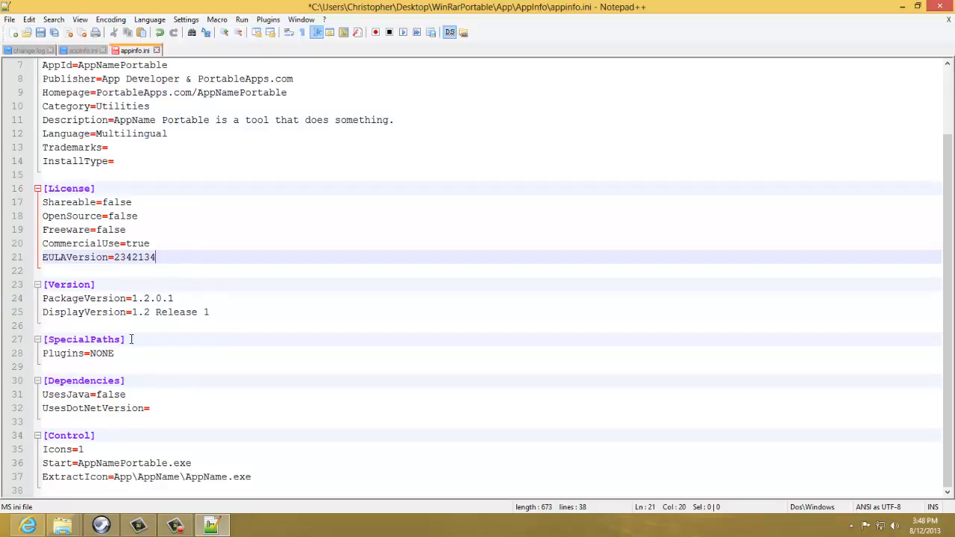
left_click_drag(173, 297, 144, 299)
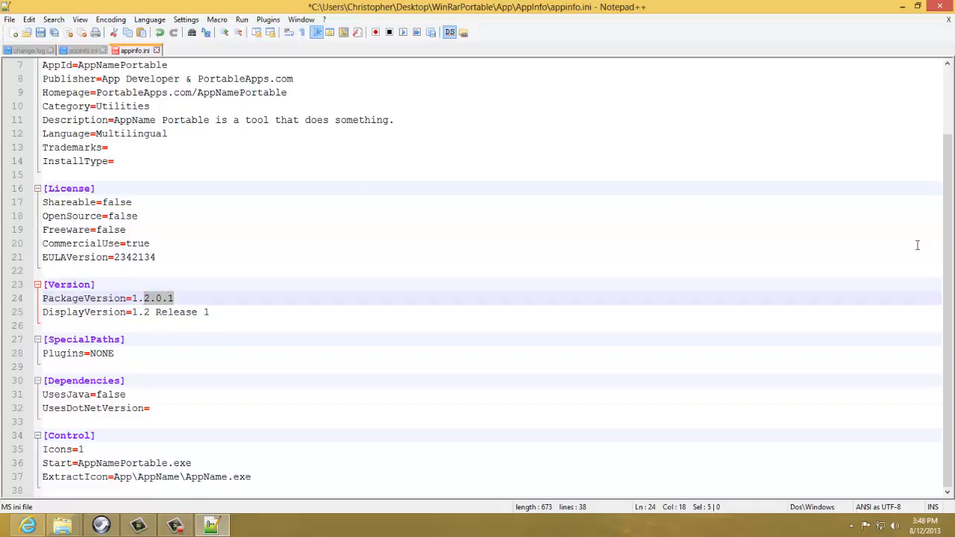
type("1.0.")
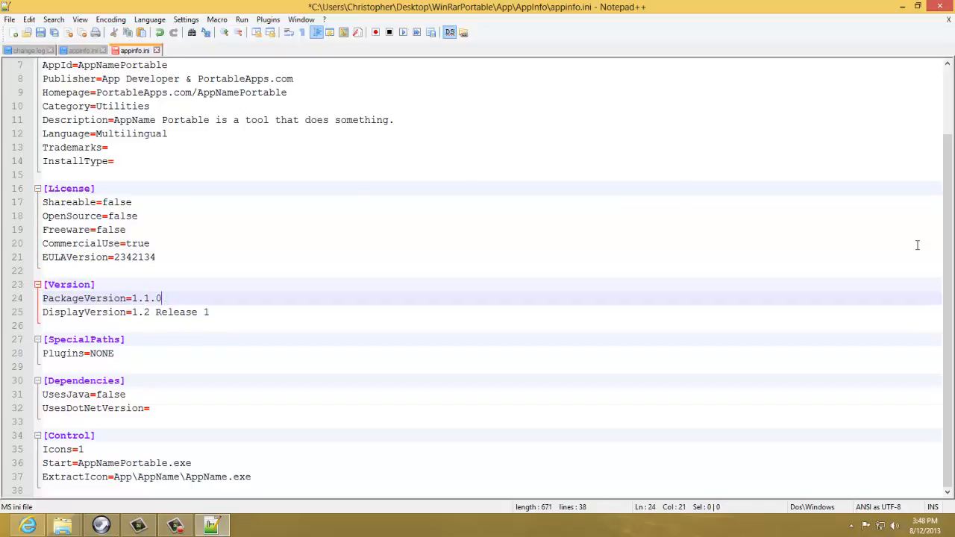
key("BackSpace")
key("BackSpace")
type("1.1")
Select the "2 Release 1" portion of the DisplayVersion value in the Version section.
left_click_drag(223, 312, 144, 312)
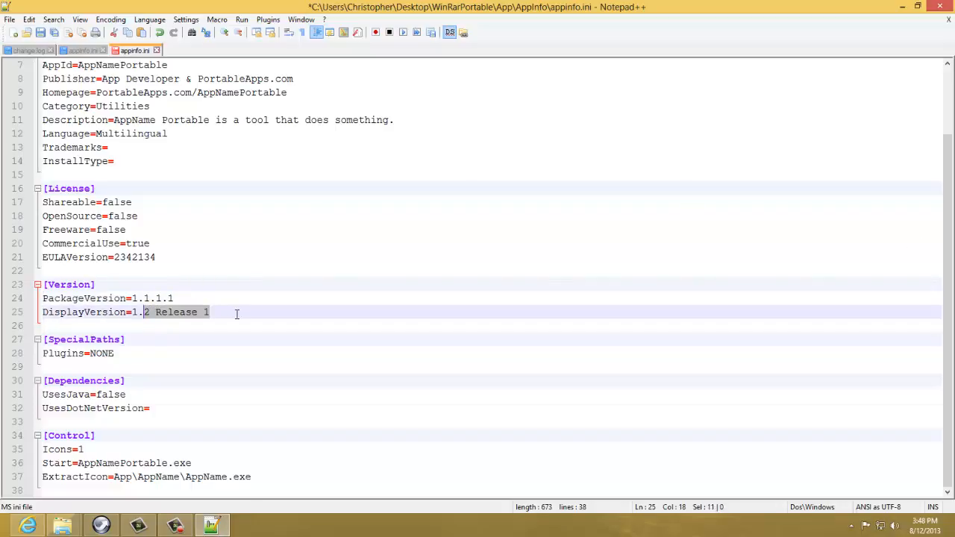
Set the DisplayVersion value in the [Version] section to 1.1.1.1.
type("1.1.1.1")
left_click(163, 350)
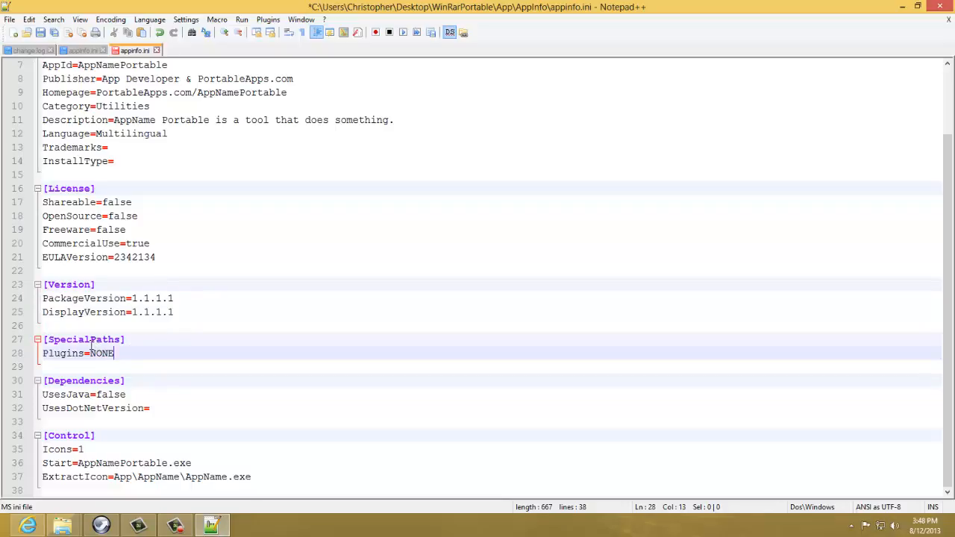
left_click_drag(120, 353, 42, 355)
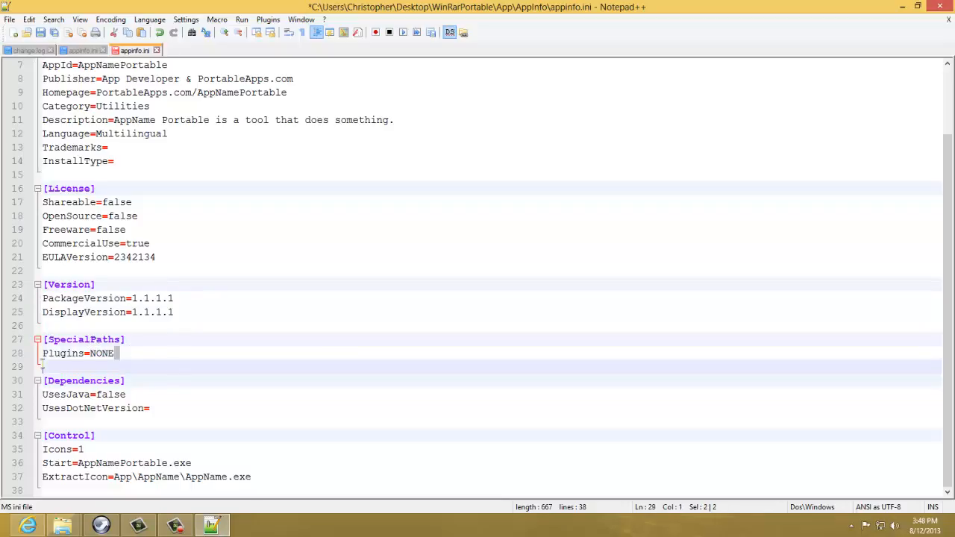
left_click(85, 378)
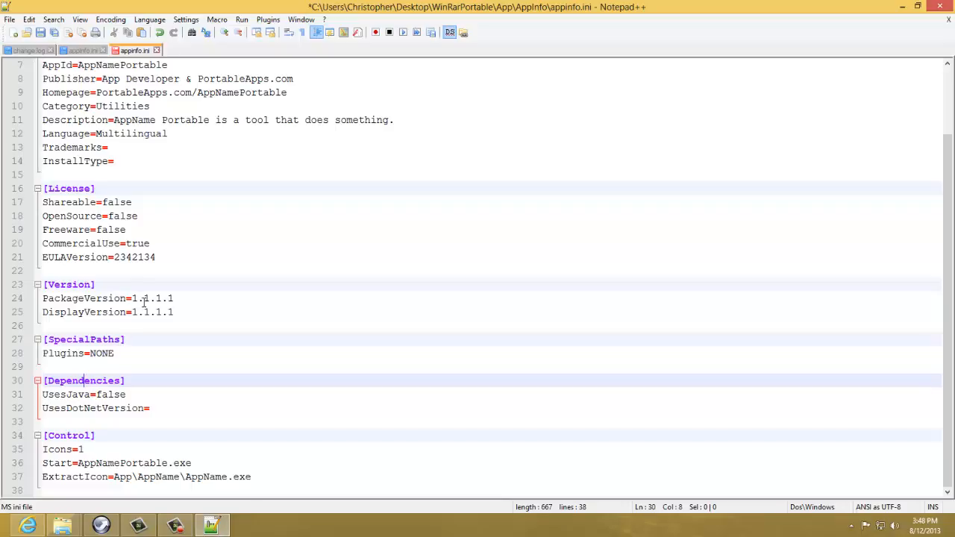
left_click(146, 394)
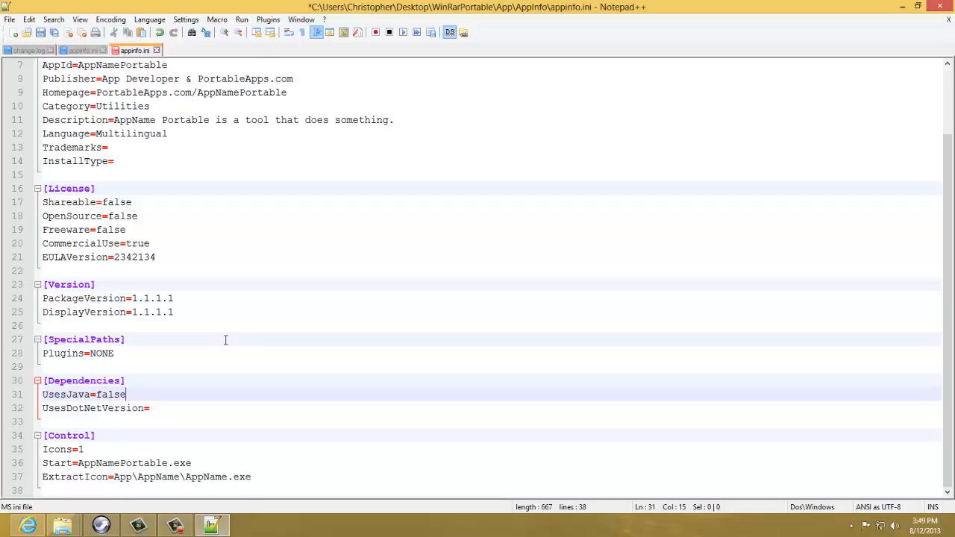
left_click_drag(96, 435, 122, 448)
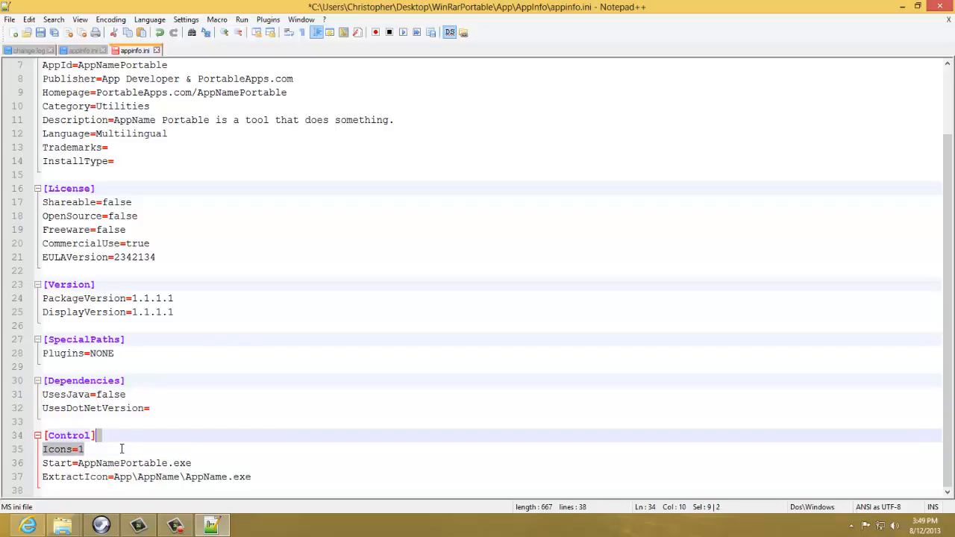
Re-enter 1 as the Icons value in the [Control] section.
left_click(122, 449)
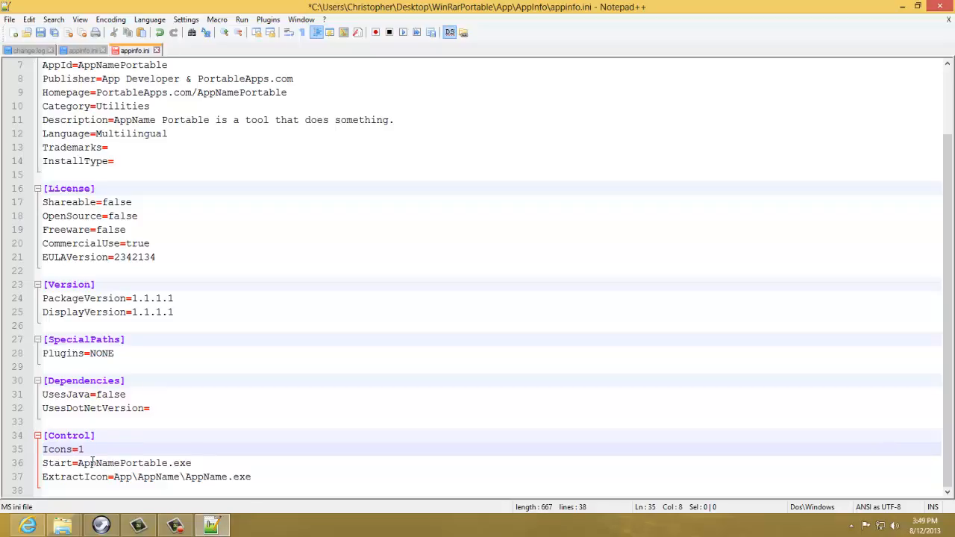
key("BackSpace")
type("1")
Set the Start value in the [Control] section to WinRARPortable.exe.
left_click_drag(215, 463, 77, 463)
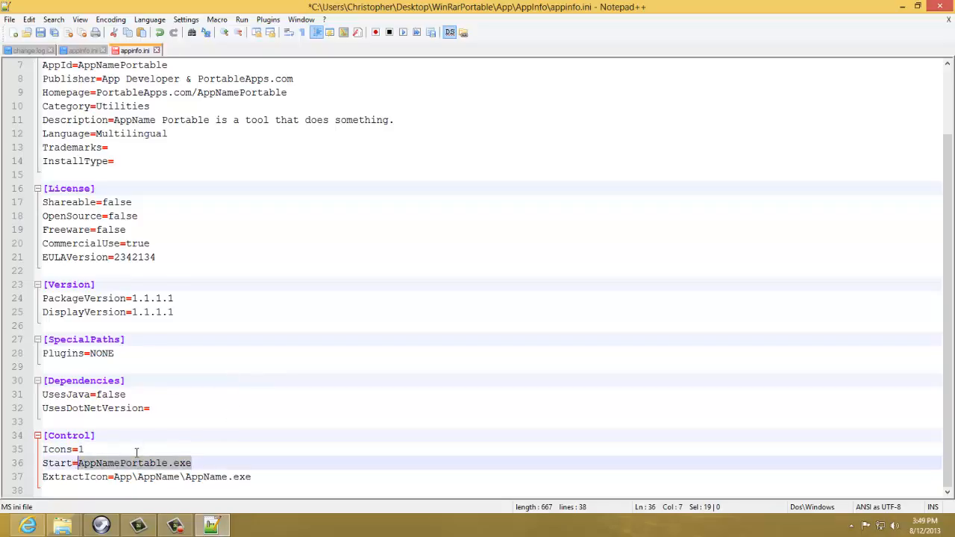
left_click(172, 463)
left_click_drag(173, 464, 77, 464)
left_click(152, 465)
left_click_drag(168, 465, 78, 463)
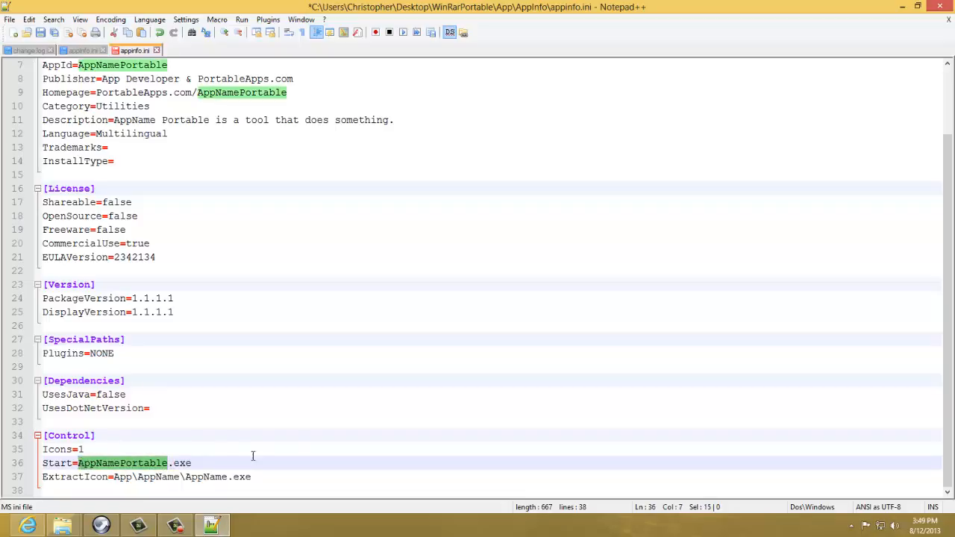
type("WinRAR")
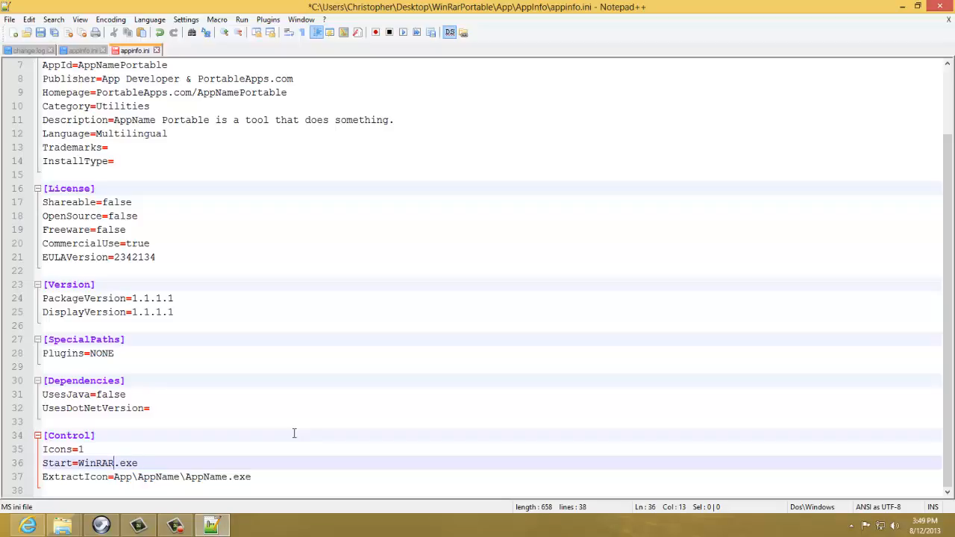
type("porta")
key("BackSpace")
key("BackSpace")
key("BackSpace")
key("BackSpace")
key("BackSpace")
type("Portable")
left_click(267, 478)
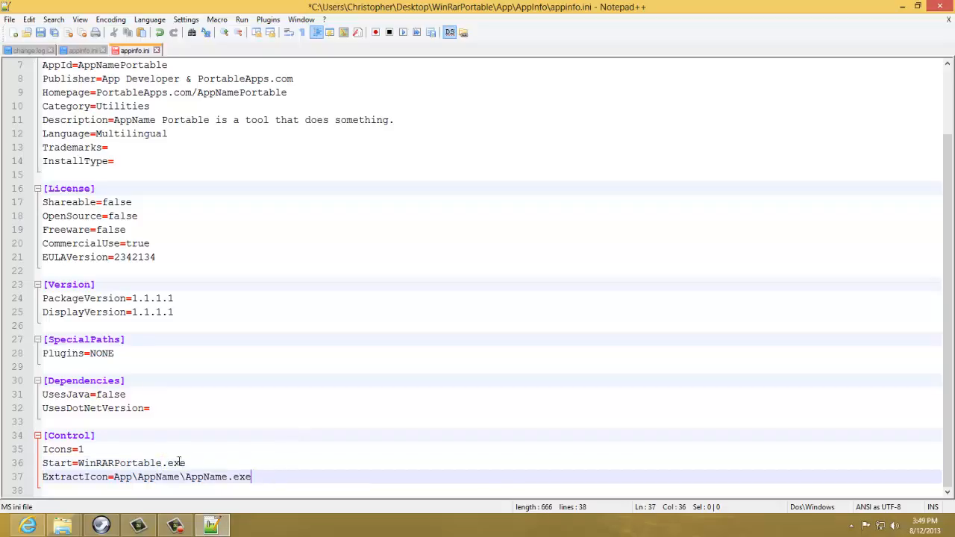
left_click(120, 463)
left_click(219, 465)
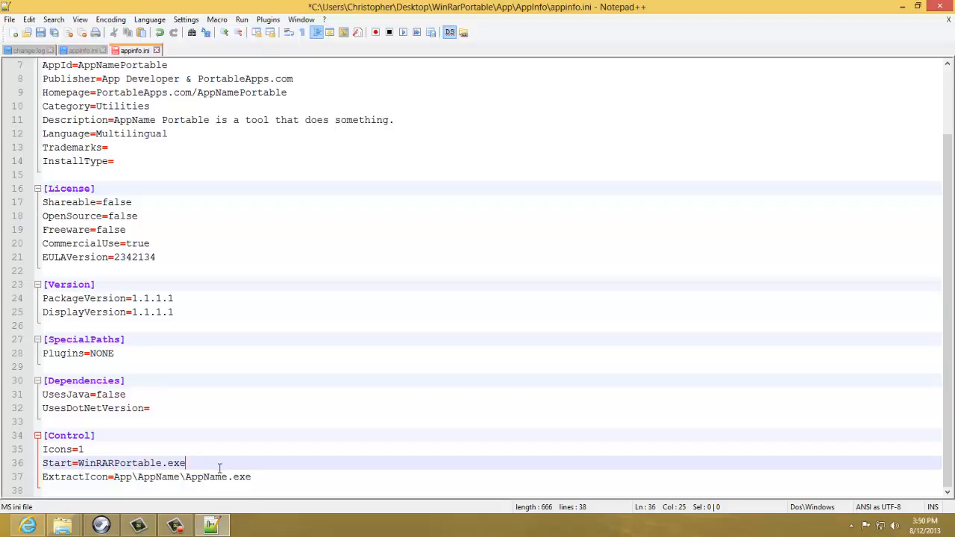
Change the ExtractIcon path to App\AppName\WinRarPortable.exe and save the file.
left_click_drag(109, 477, 187, 476)
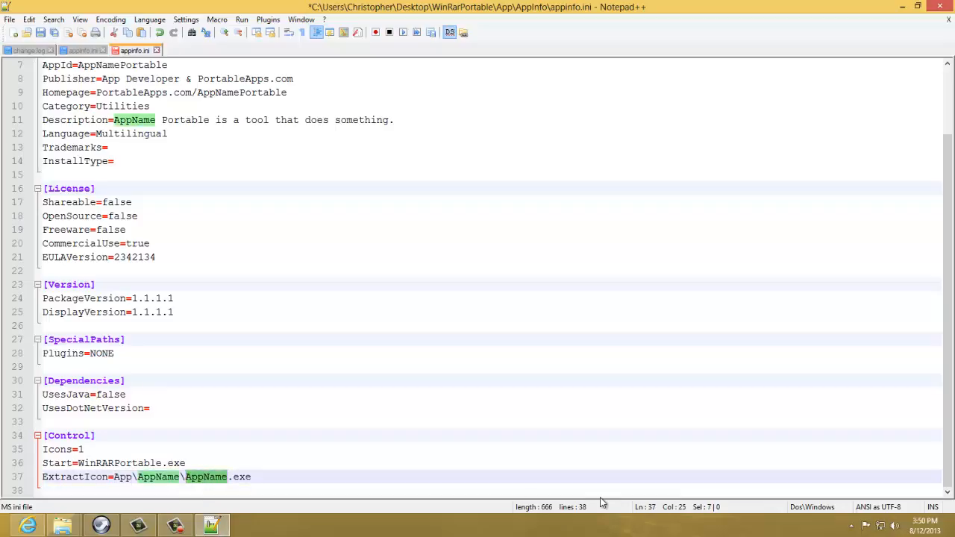
type("WinRar")
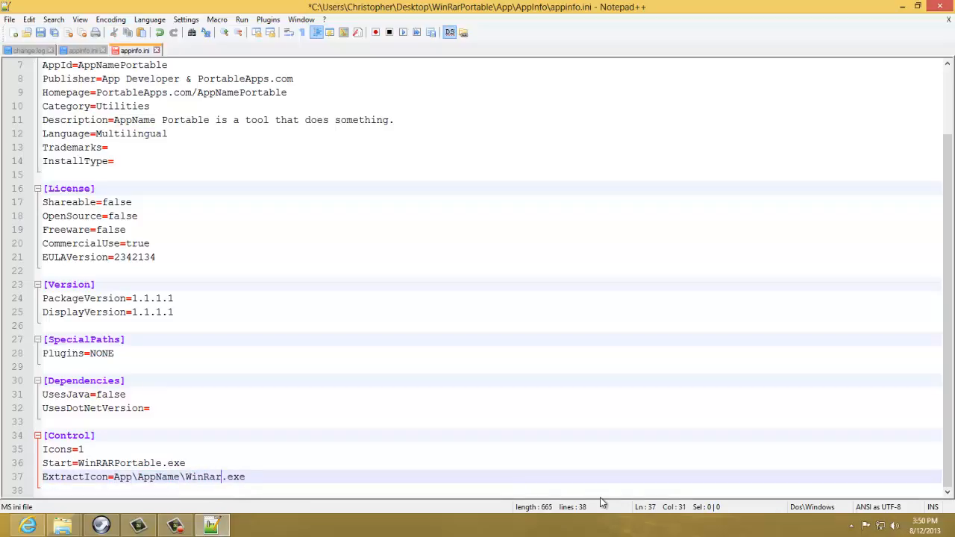
type("Portable.exe.e")
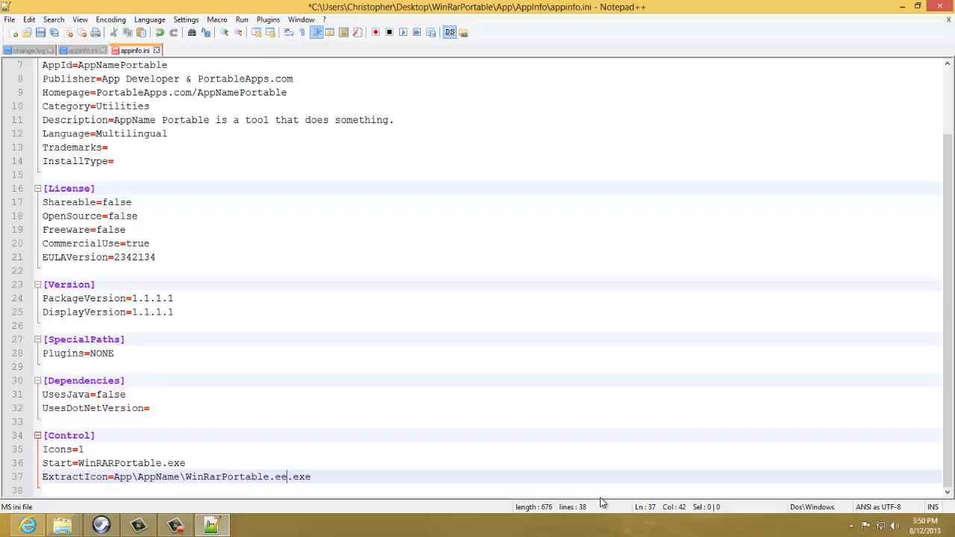
type("x")
key("ctrl+s")
key("Delete")
key("Delete")
key("Delete")
key("Delete")
type("SS")
key("BackSpace")
key("BackSpace")
key("ctrl+s")
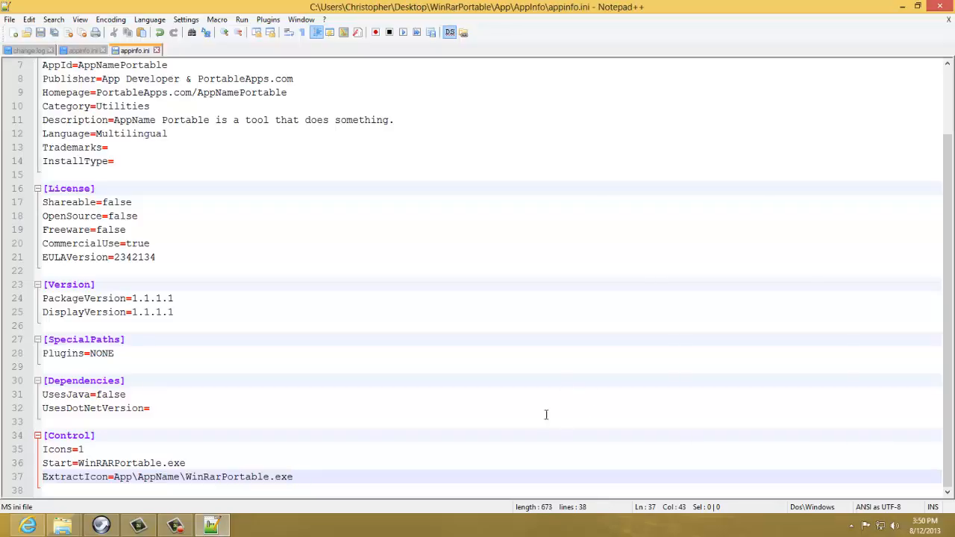
Replace the Name value in the [Details] section with WinRARPortable.
scroll(257, 455, "up", 2)
scroll(257, 455, "down", 2)
scroll(257, 455, "up", 2)
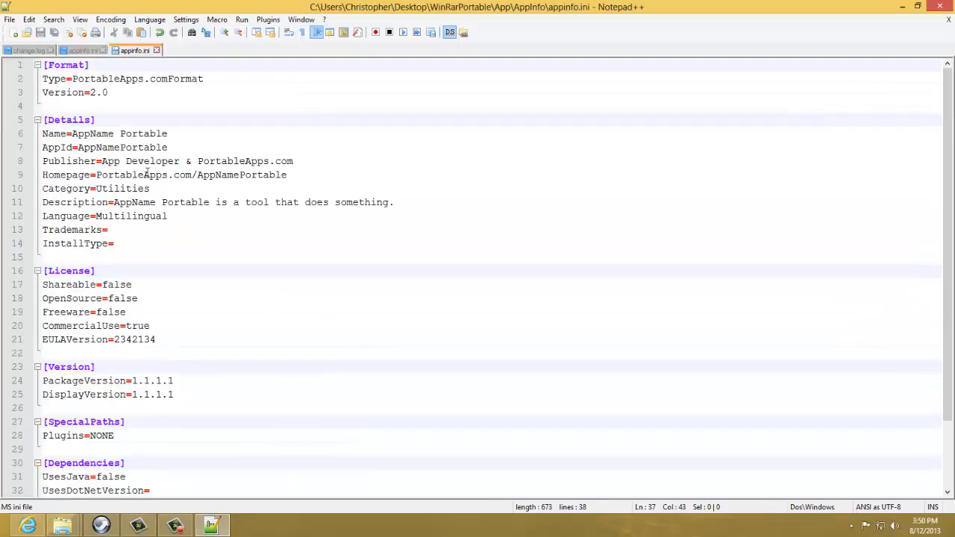
left_click_drag(172, 134, 72, 133)
key("BackSpace")
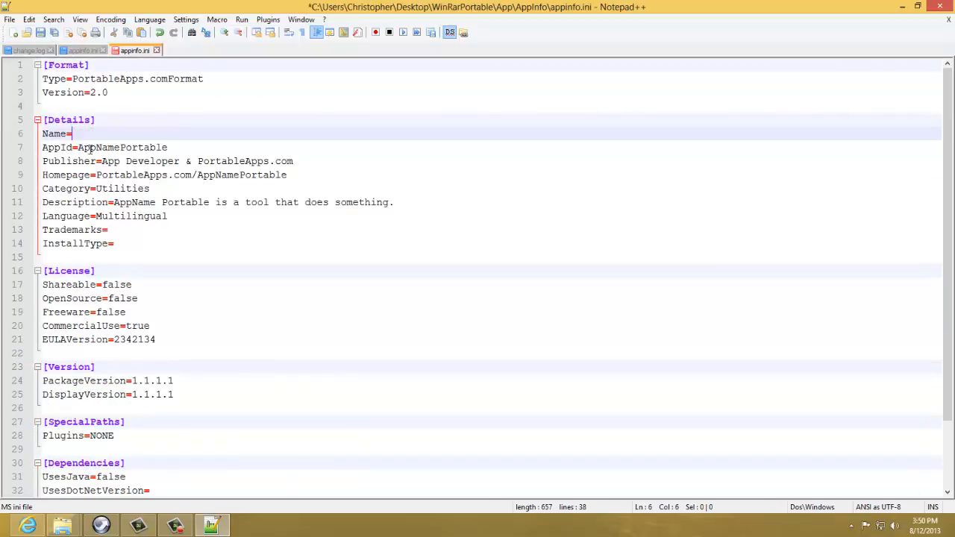
type("WinRARPortable")
Clear the AppId value in the [Details] section, leaving the key empty.
key("Down")
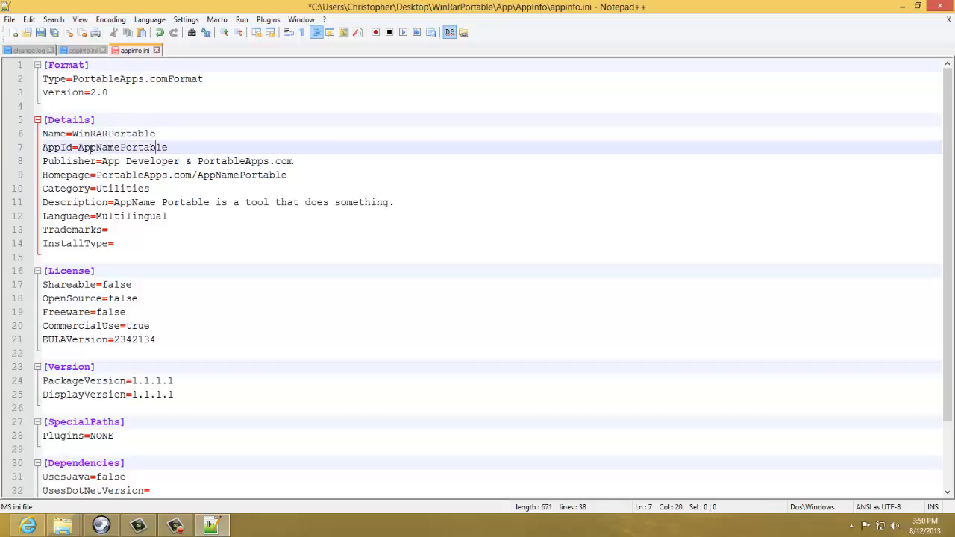
key("End")
key("BackSpace")
key("BackSpace")
key("BackSpace")
key("BackSpace")
key("BackSpace")
key("BackSpace")
key("BackSpace")
key("BackSpace")
key("BackSpace")
key("BackSpace")
key("BackSpace")
key("BackSpace")
key("BackSpace")
key("BackSpace")
key("BackSpace")
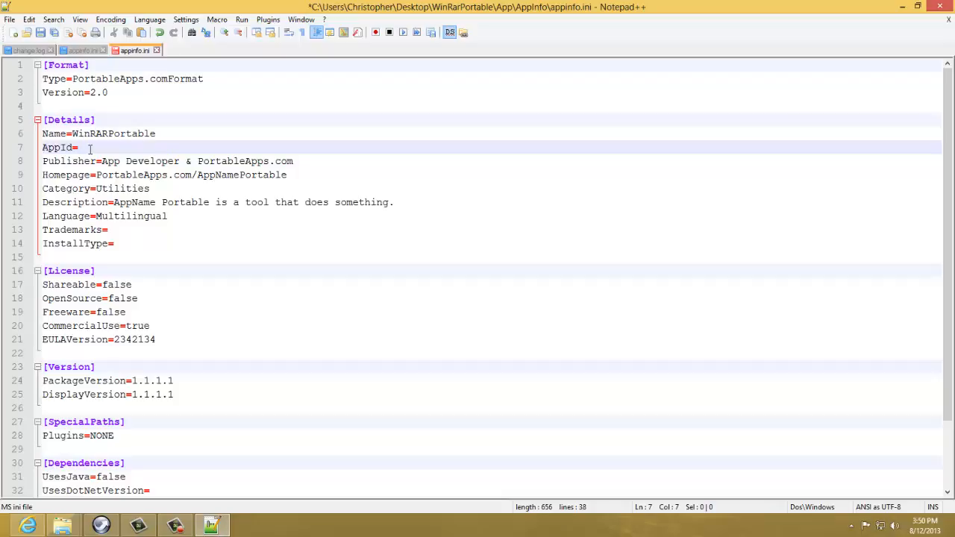
Replace the Publisher value in the [Details] section with PhoenixWebDesign.
left_click_drag(297, 161, 102, 161)
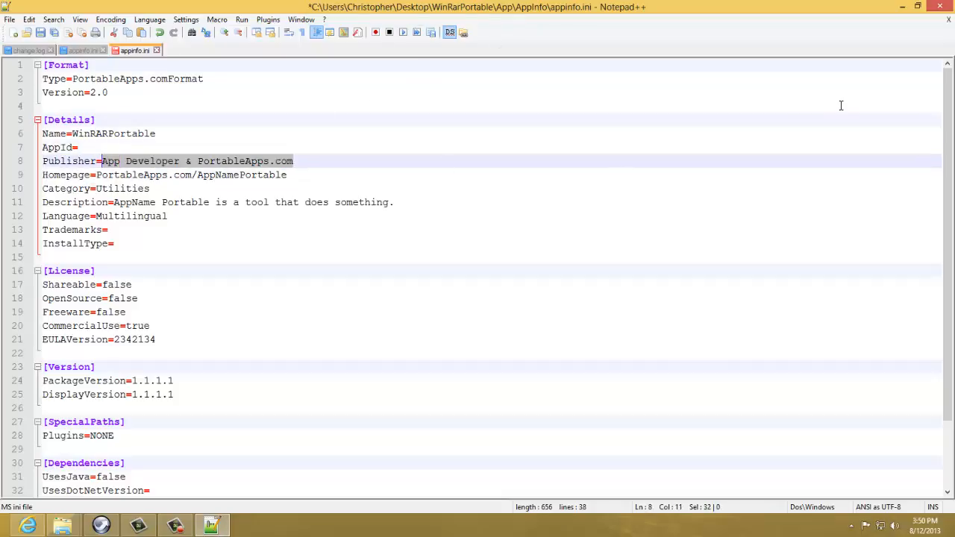
key("Delete")
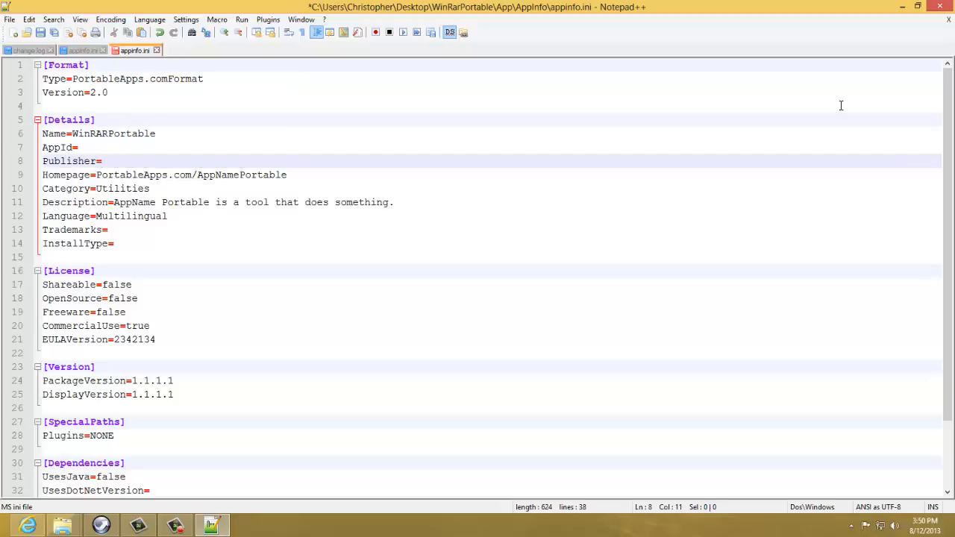
type("hoenixWebDesign")
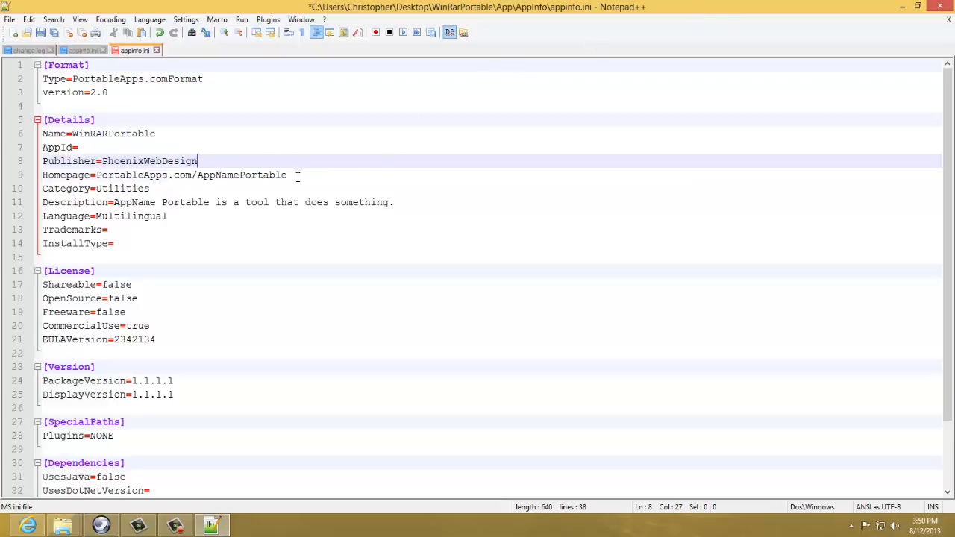
Replace the Homepage value in the [Details] section with Google.com.
left_click_drag(297, 176, 101, 174)
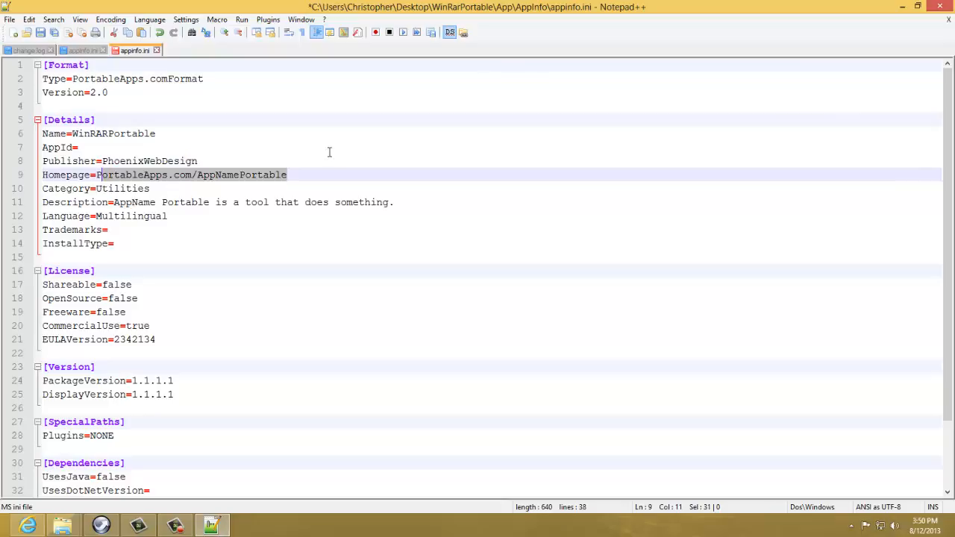
key("BackSpace")
type("Google.com")
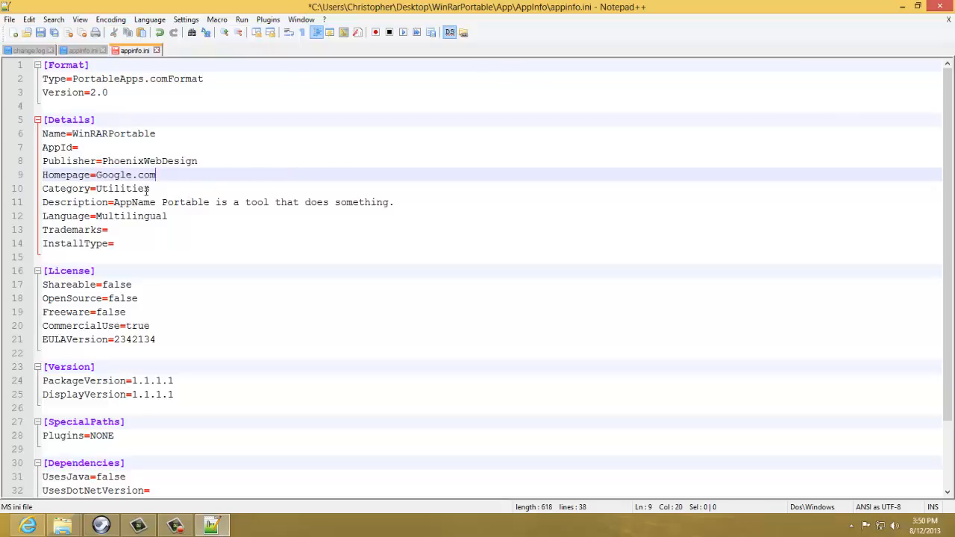
Examine the app categories in the PortableApps.com launcher, expanding and collapsing Utilities, and return to the appinfo.ini file.
left_click_drag(150, 190, 96, 191)
left_click(116, 189)
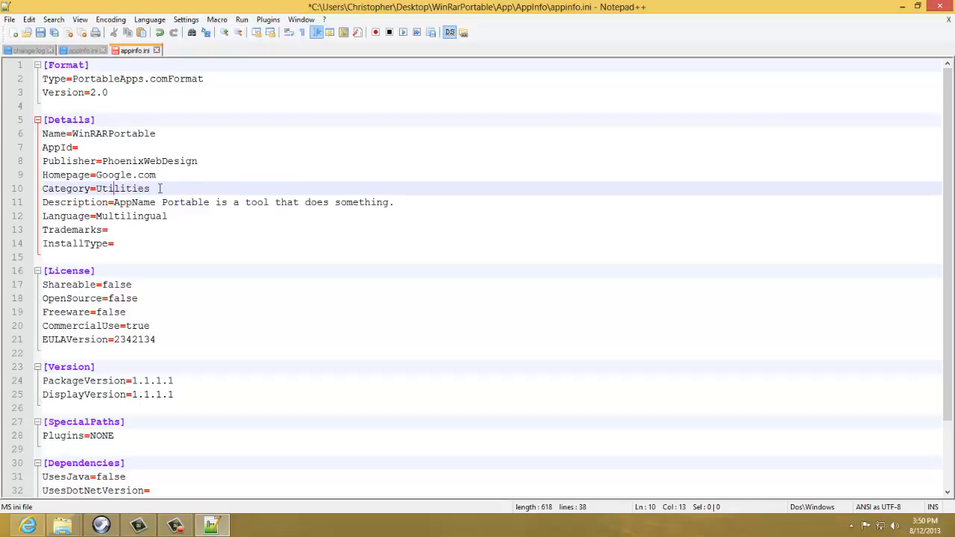
left_click_drag(159, 189, 62, 216)
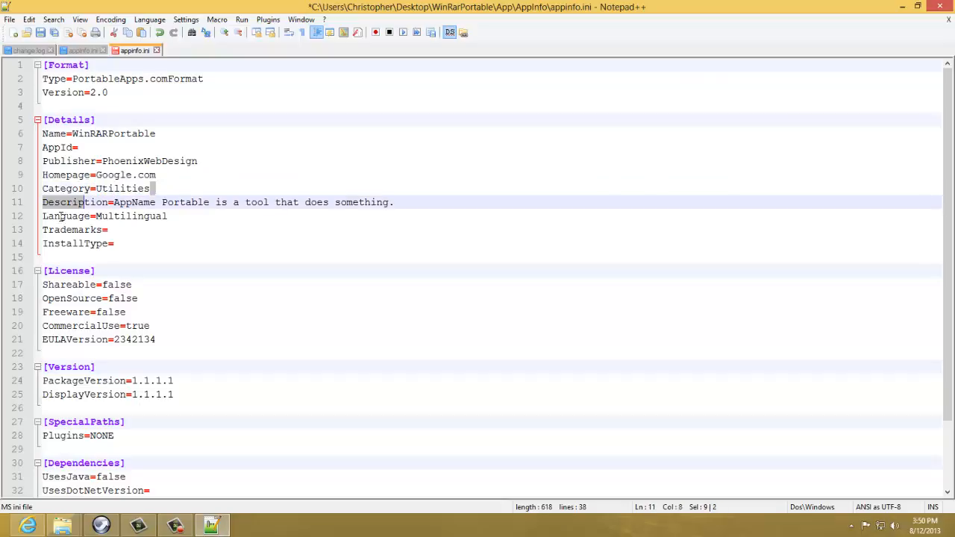
left_click(136, 189)
left_click(101, 525)
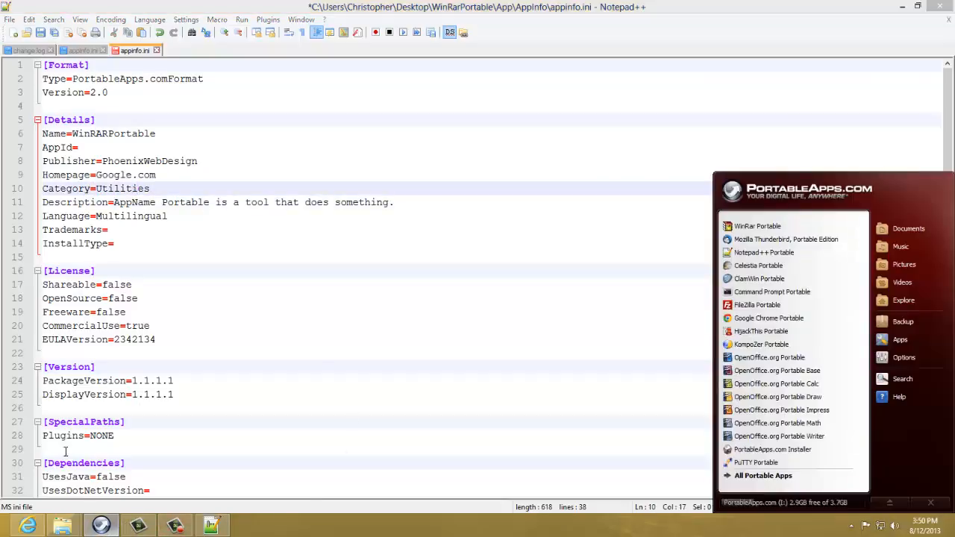
left_click(762, 475)
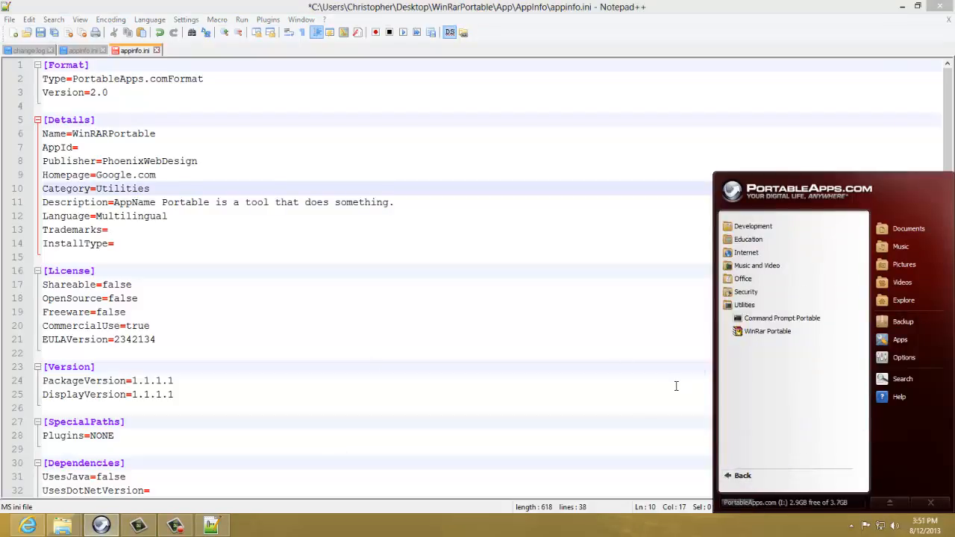
left_click(743, 304)
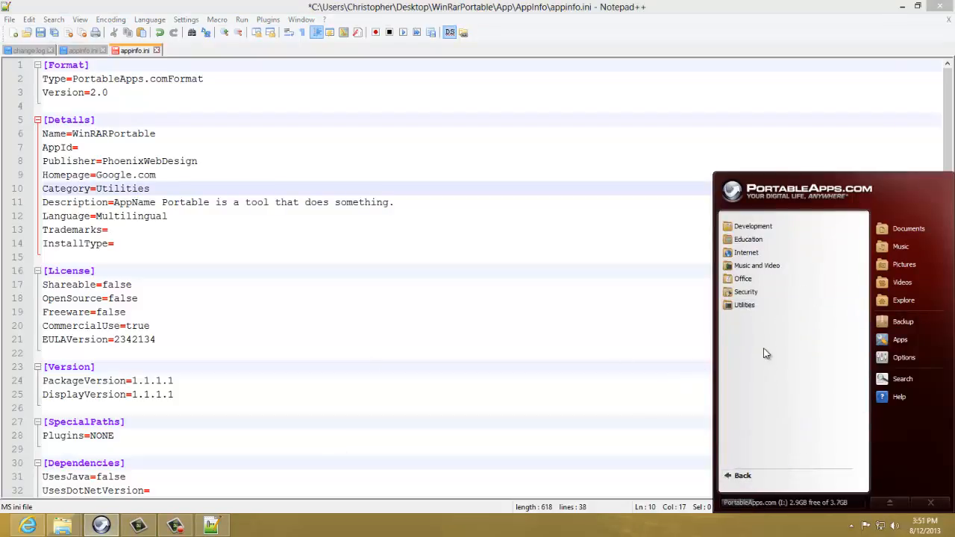
left_click(761, 308)
left_click(761, 306)
left_click(299, 425)
left_click_drag(200, 284, 188, 270)
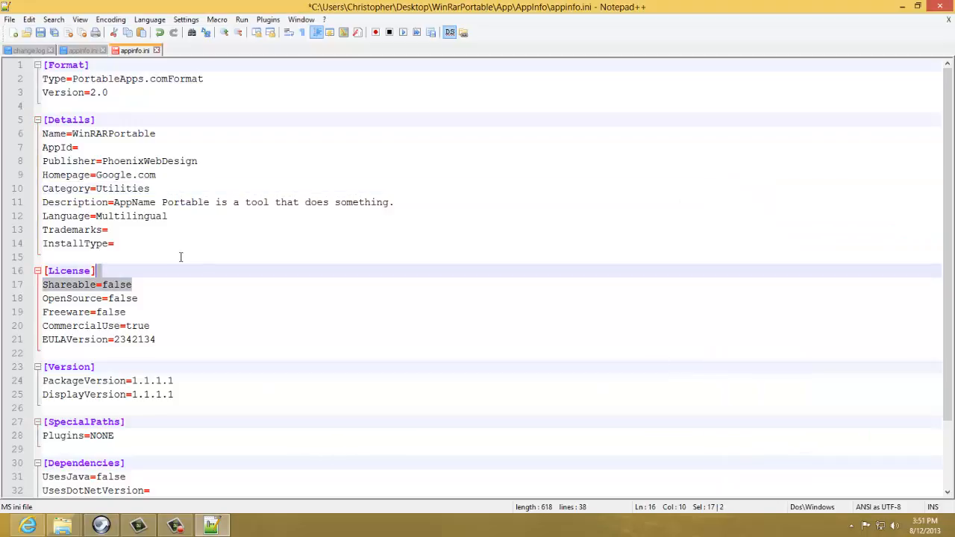
left_click(180, 255)
left_click(162, 230)
left_click(171, 188)
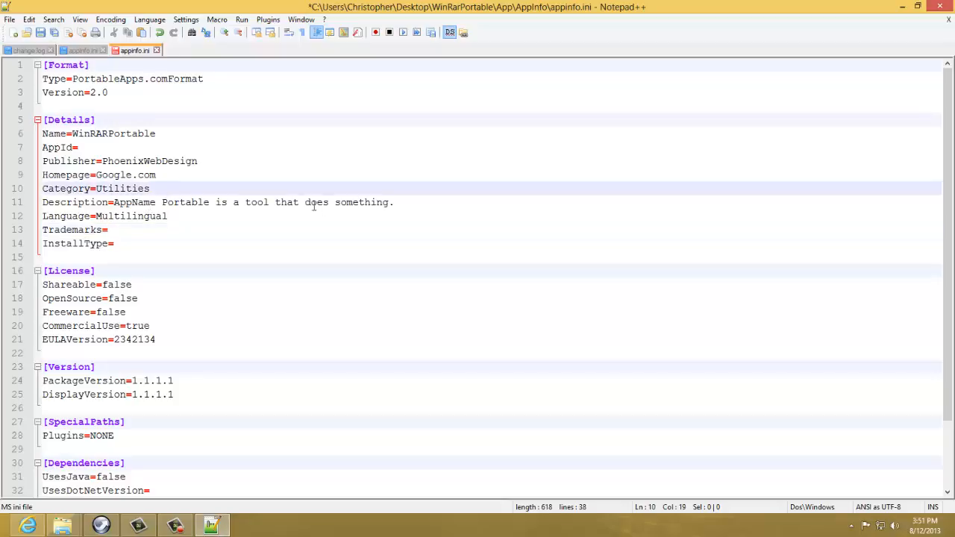
Replace the Description value with "WinRAR: Extracts And Archives With Ease!".
left_click_drag(430, 202, 114, 202)
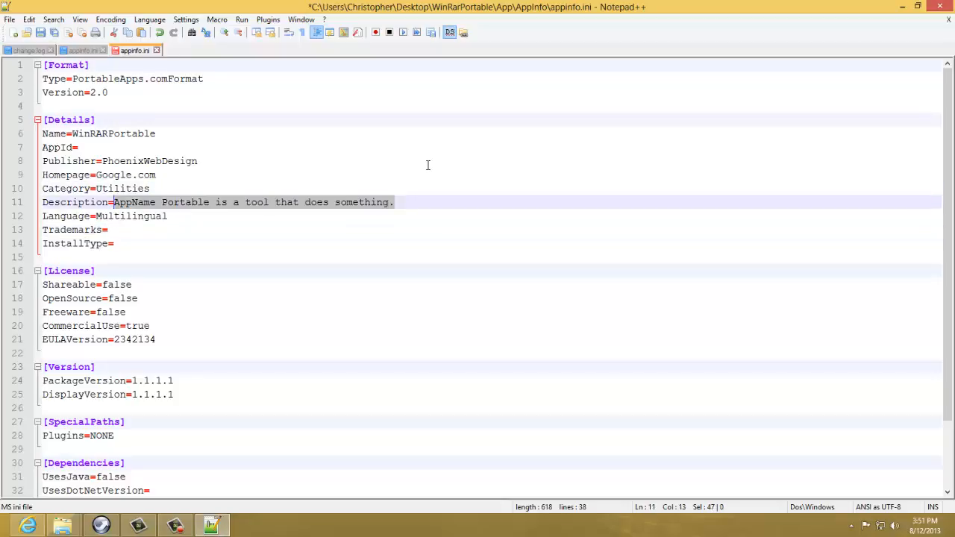
key("BackSpace")
type("Win")
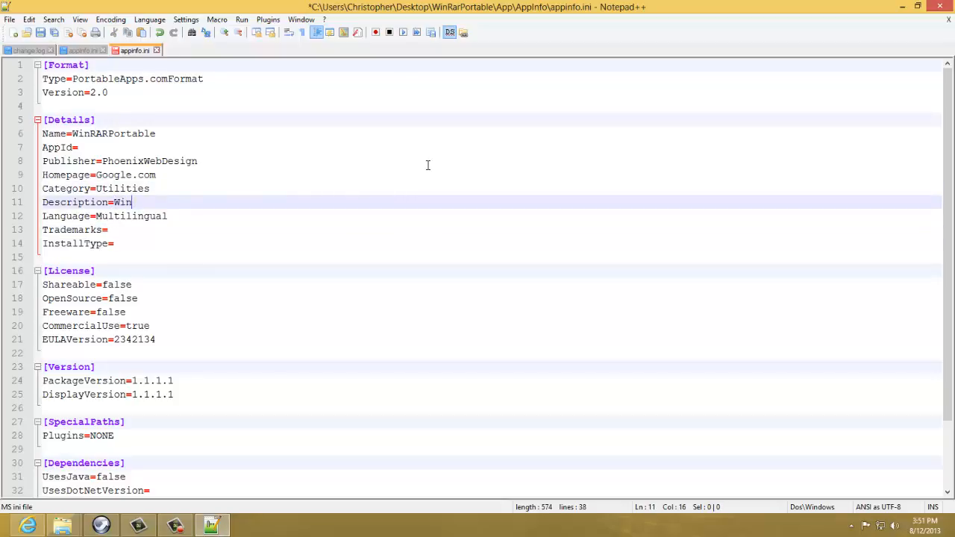
type("Ra")
key("BackSpace")
type("AR: Extractsz  And")
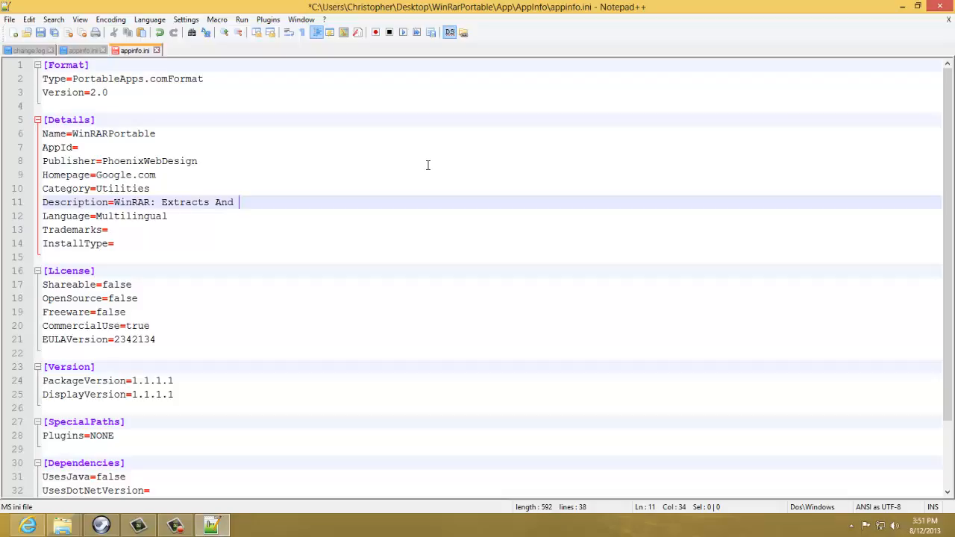
type(" Archives With Ease!")
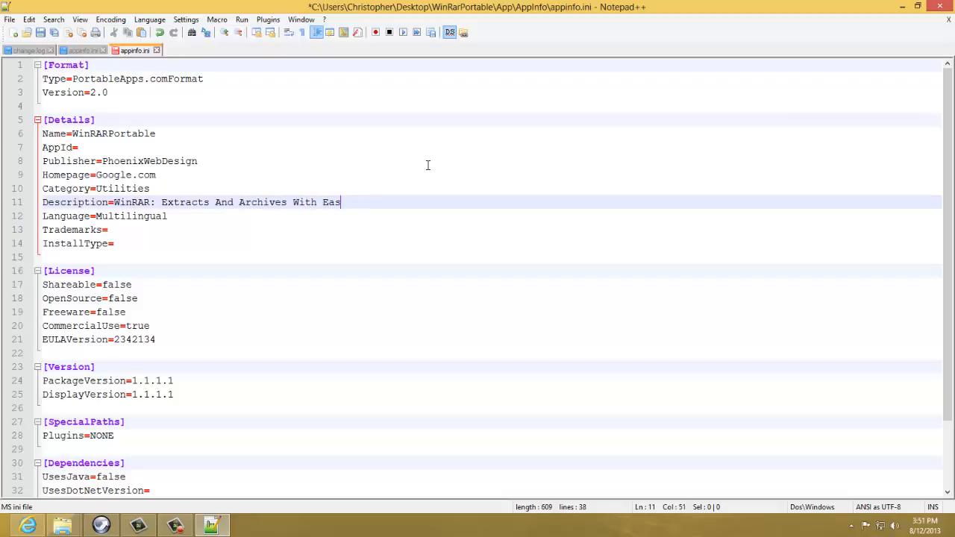
Replace the Language value in the [Details] section with English.
left_click_drag(168, 216, 99, 216)
left_click(126, 233)
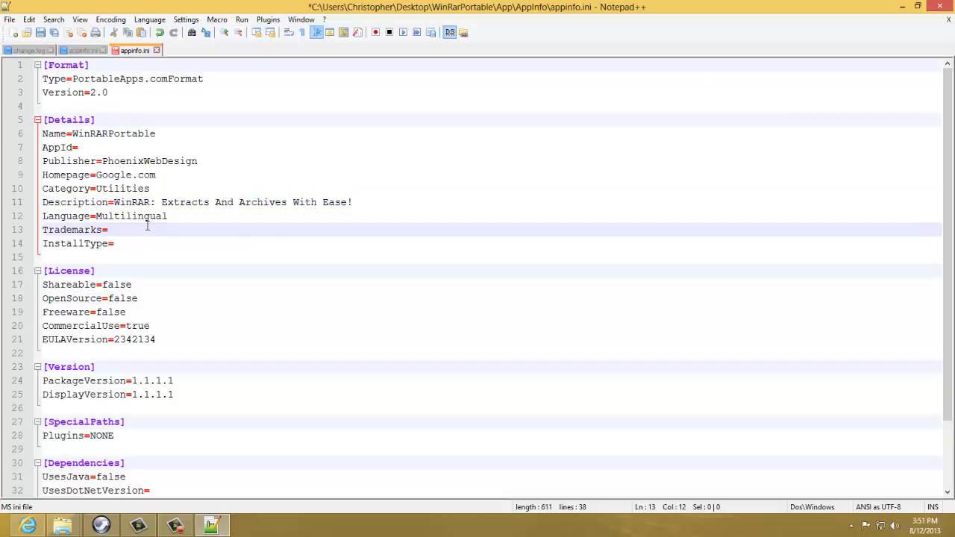
left_click_drag(169, 217, 96, 217)
type("English")
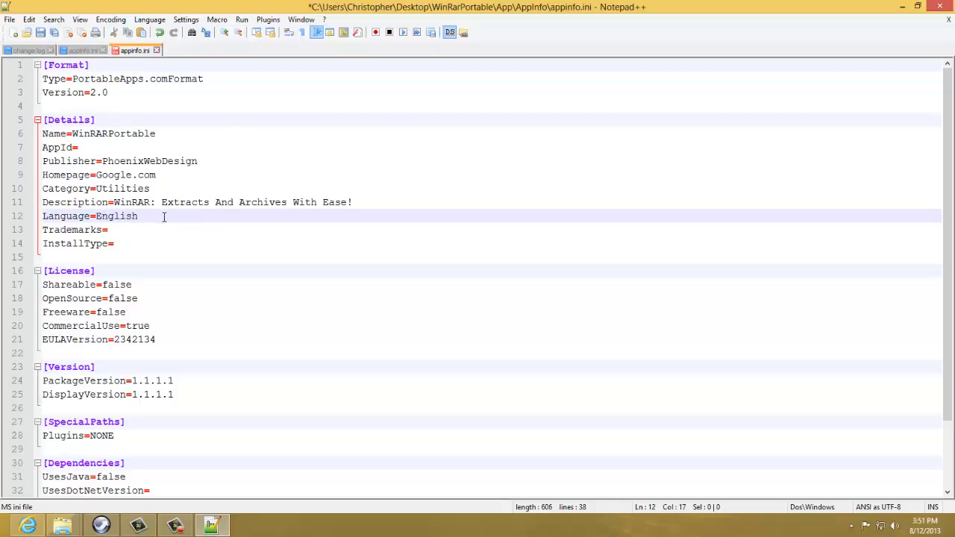
Set the Trademarks value in the [Details] section to RARLabs©.
left_click(151, 230)
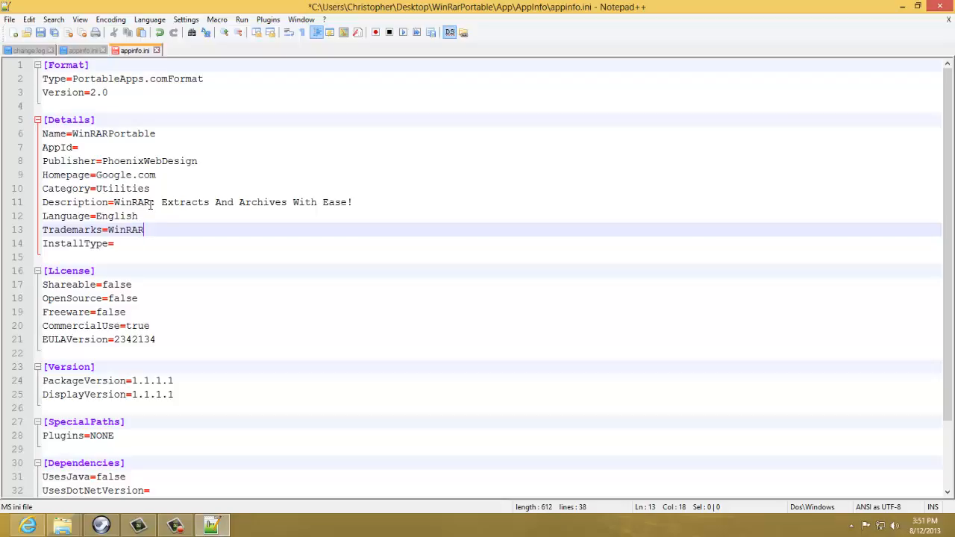
key("BackSpace")
key("BackSpace")
key("BackSpace")
key("BackSpace")
type("ARLab")
key("shift+Left")
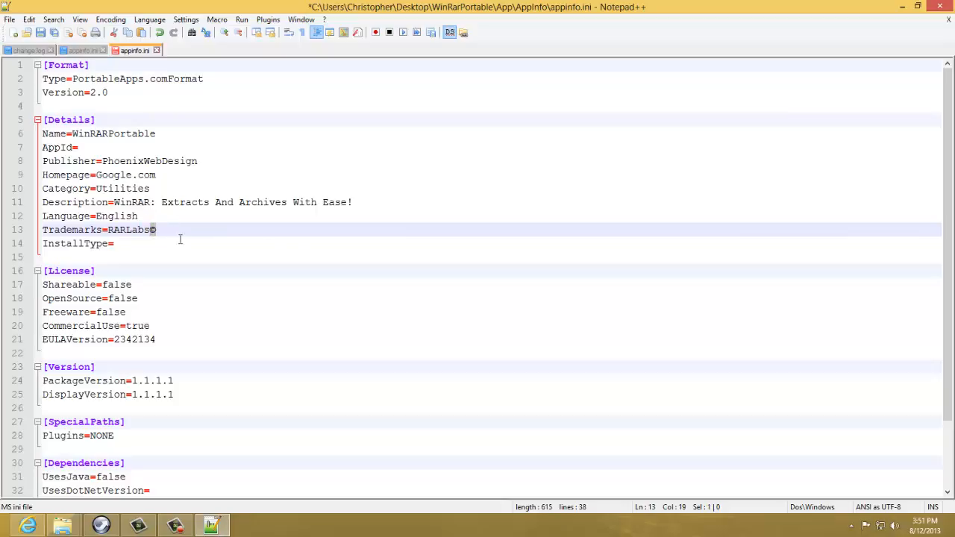
key("Right")
type("ALT+0169")
left_click_drag(209, 229, 162, 229)
key("Delete")
Set the InstallType value in the [Details] section to Portable and save appinfo.ini.
left_click(120, 243)
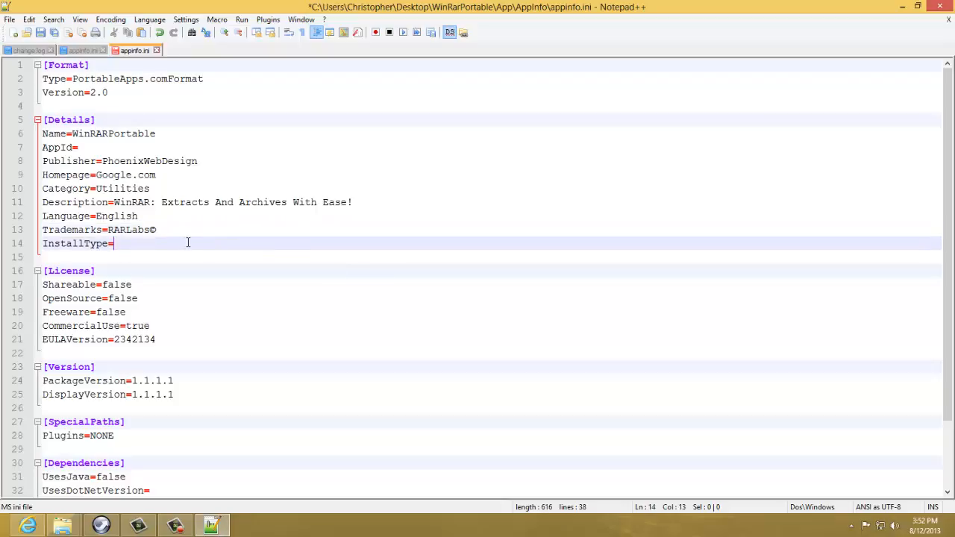
type("Portable")
scroll(254, 226, "down", 2)
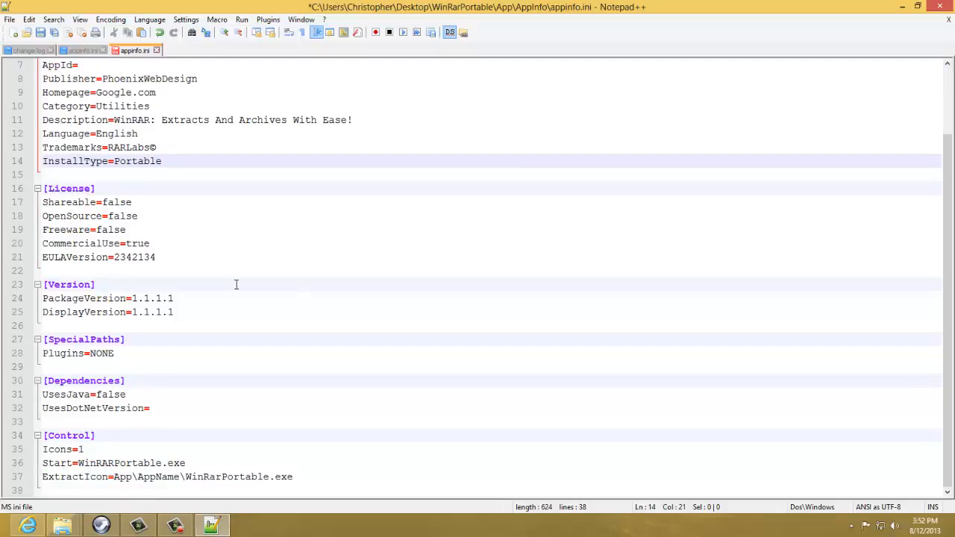
key("ctrl+s")
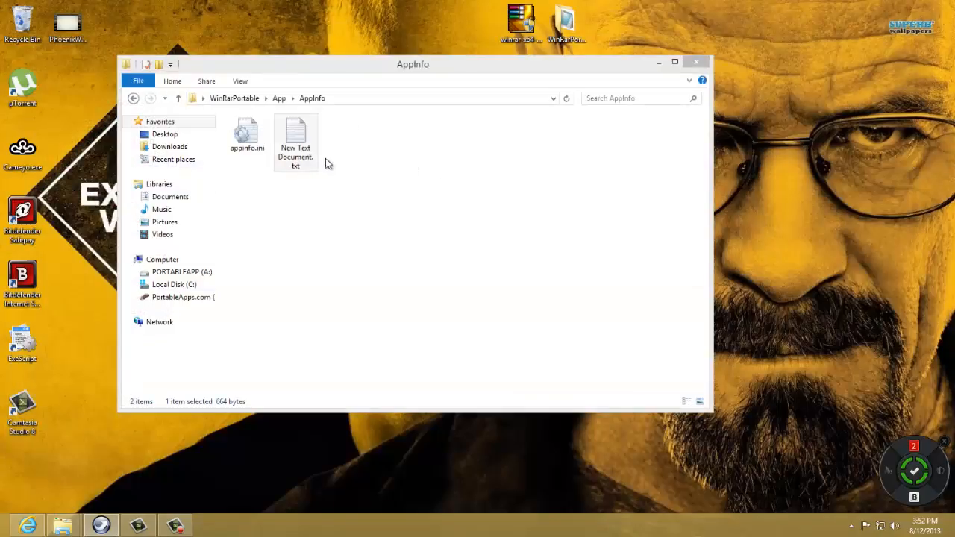
Delete New Text Document.txt from the AppInfo folder and go back up to the WinRarPortable folder.
left_click(343, 235)
key("Delete")
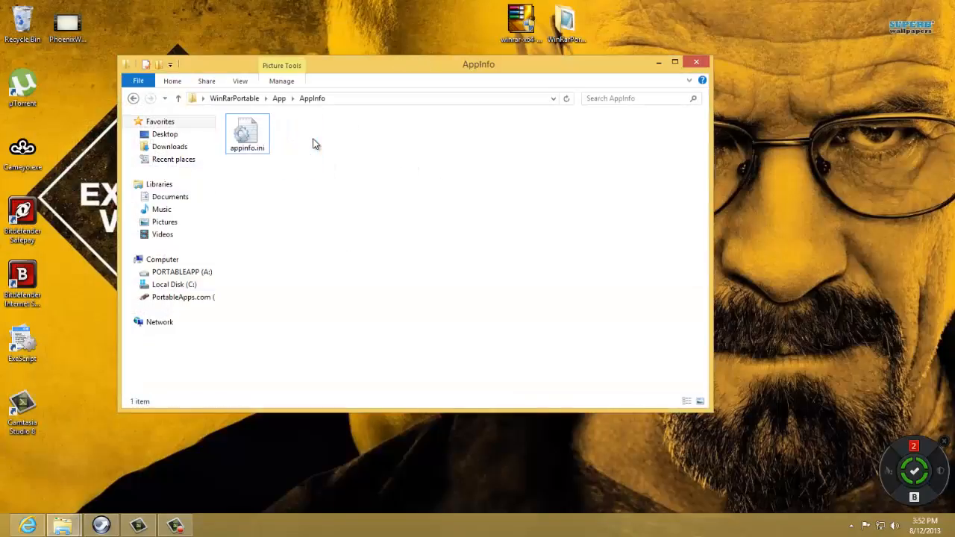
left_click_drag(334, 73, 399, 102)
key("BackSpace")
key("BackSpace")
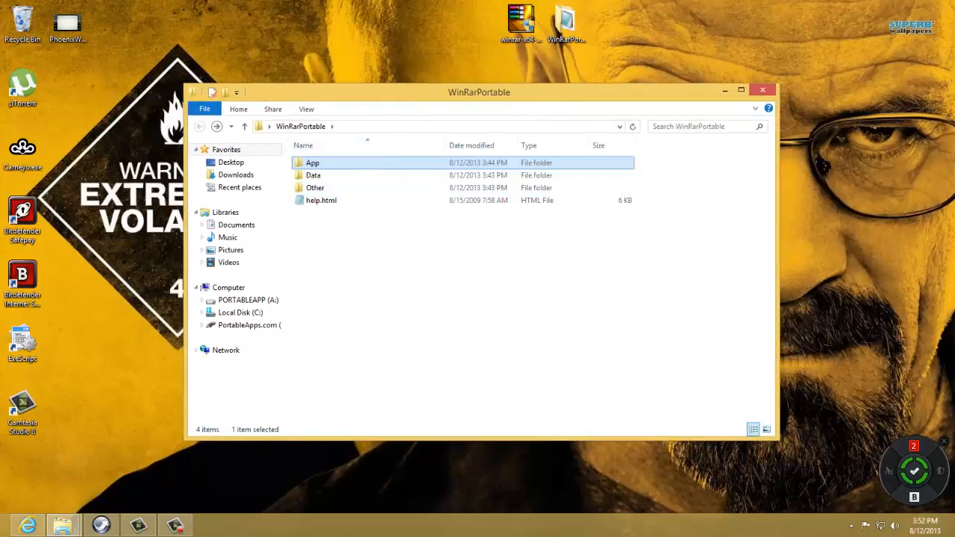
key("super")
left_click(3, 532)
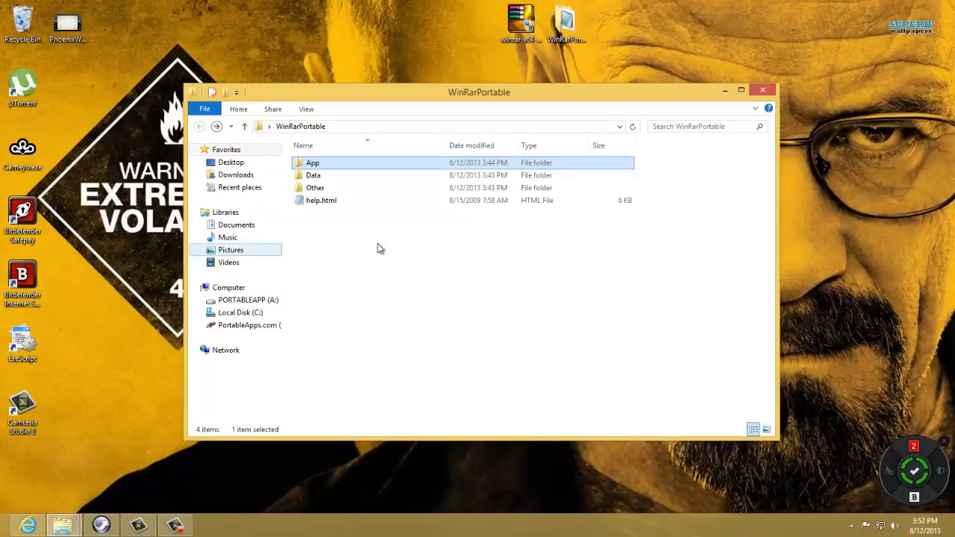
Review the source of help.html from the WinRarPortable folder in Notepad and delete the file.
left_click(323, 202)
right_click(323, 202)
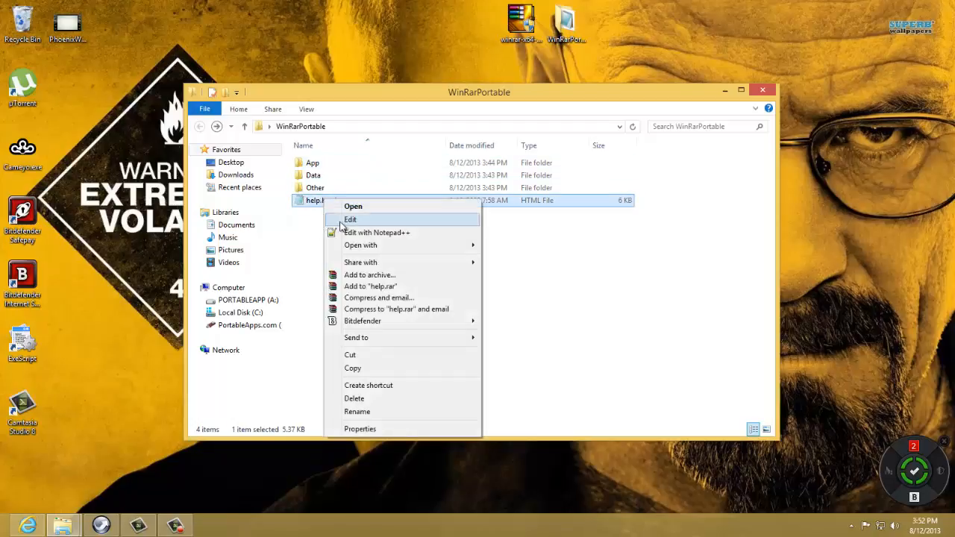
left_click(331, 207)
right_click(328, 205)
left_click(351, 223)
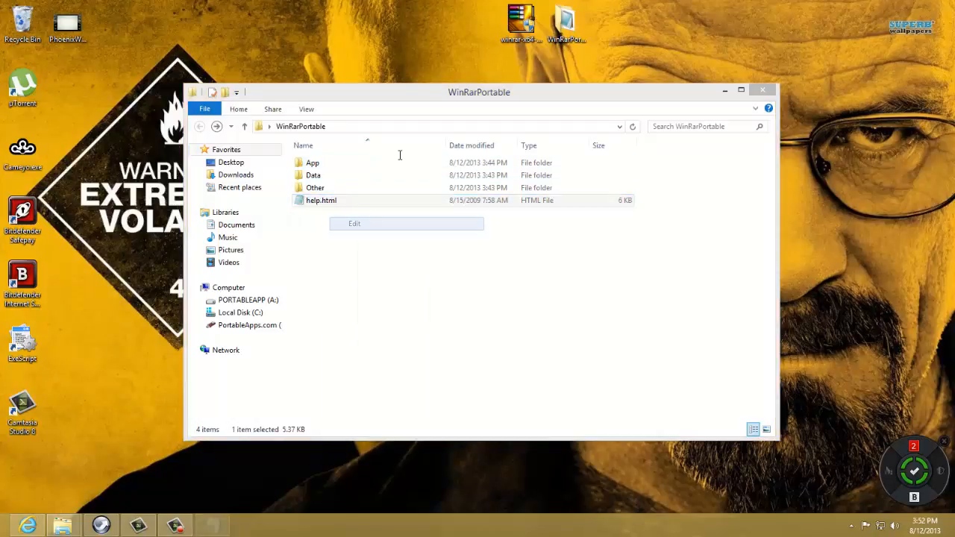
scroll(425, 149, "down", 20)
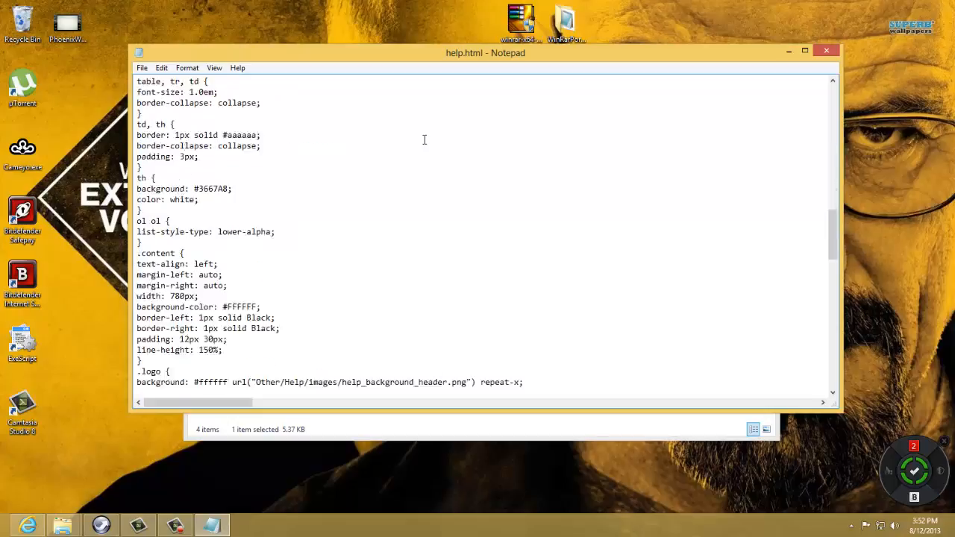
scroll(425, 144, "down", 20)
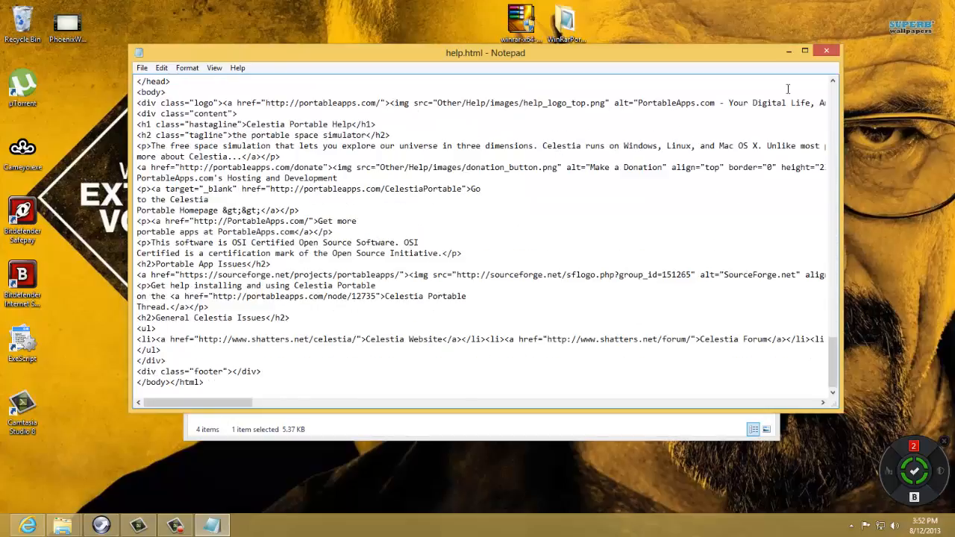
left_click(825, 52)
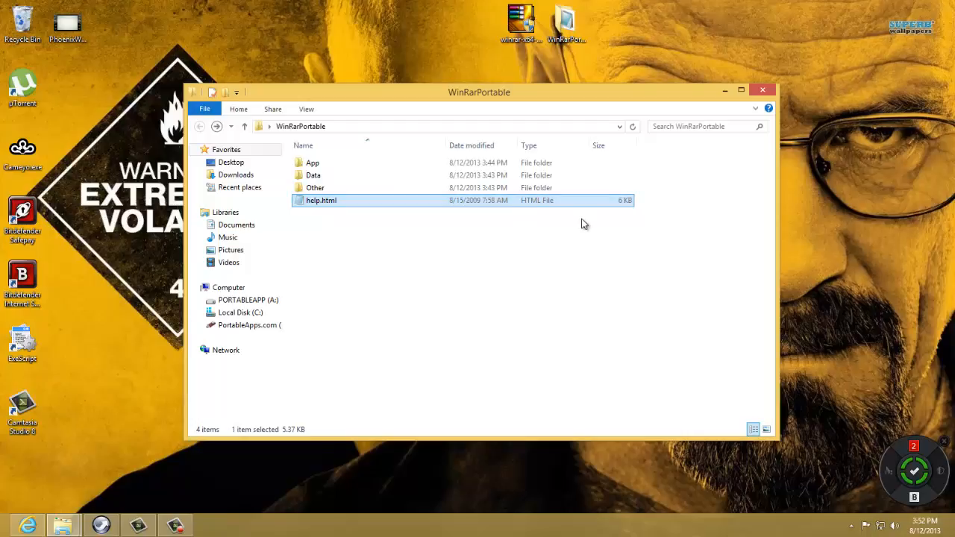
key("Delete")
Launch IconsExtract from the Start screen.
left_click(3, 533)
right_click(3, 534)
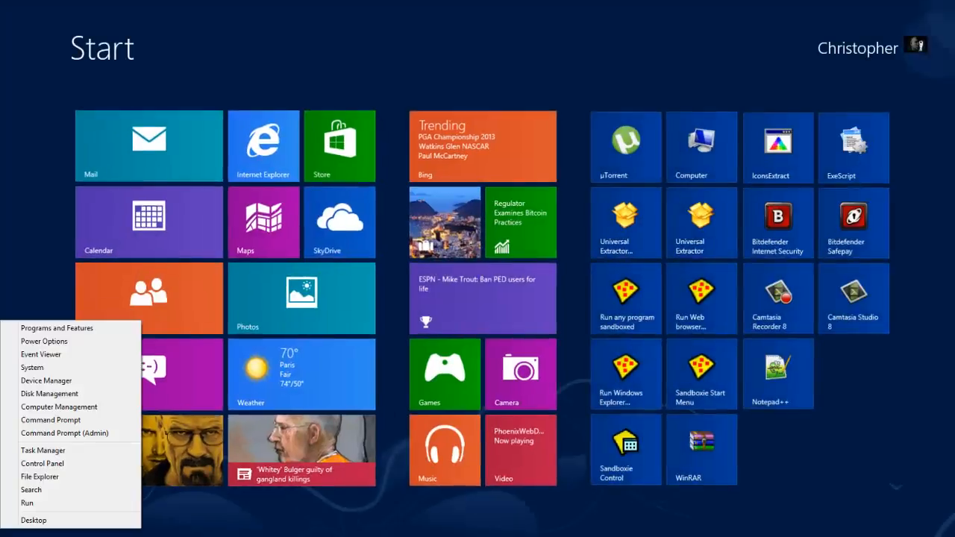
left_click(867, 432)
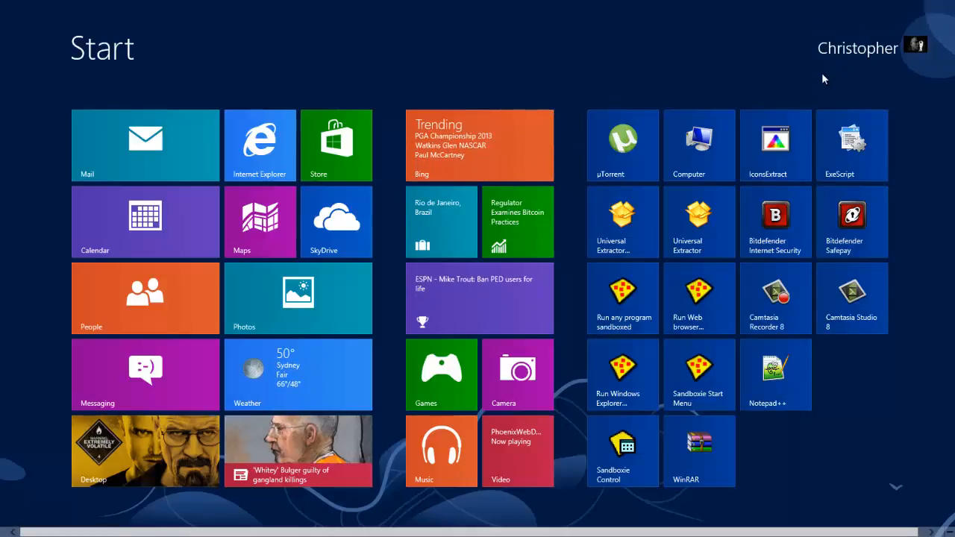
left_click(788, 154)
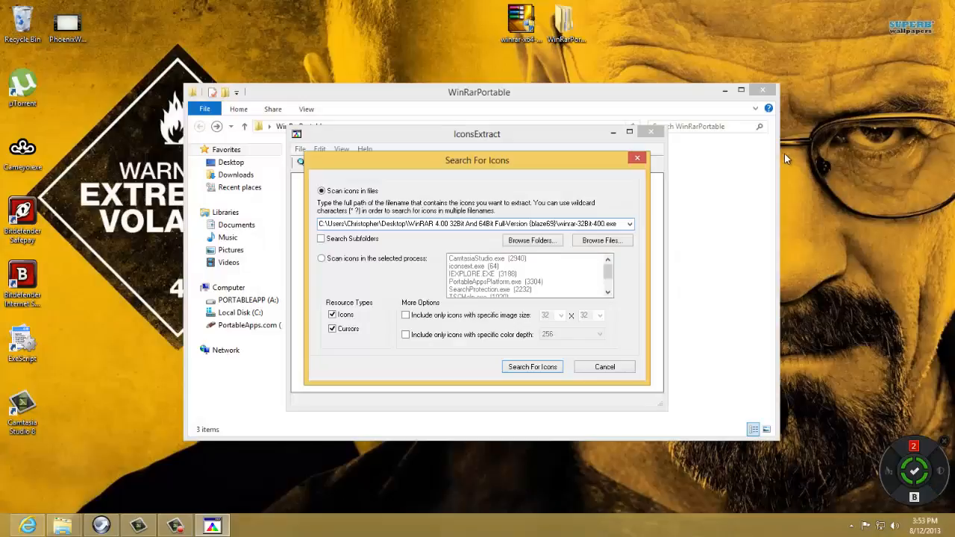
left_click(558, 227)
left_click(555, 226)
left_click(540, 249)
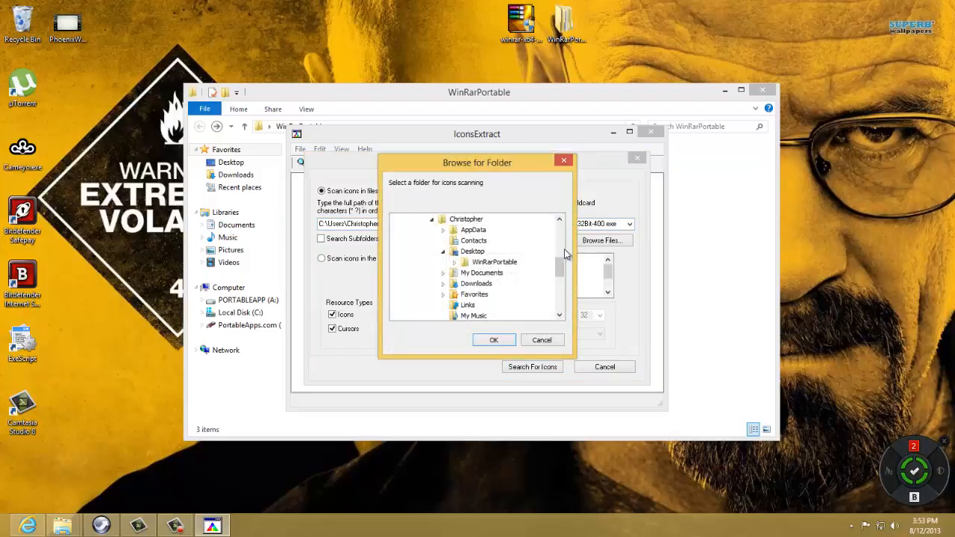
left_click_drag(561, 269, 564, 271)
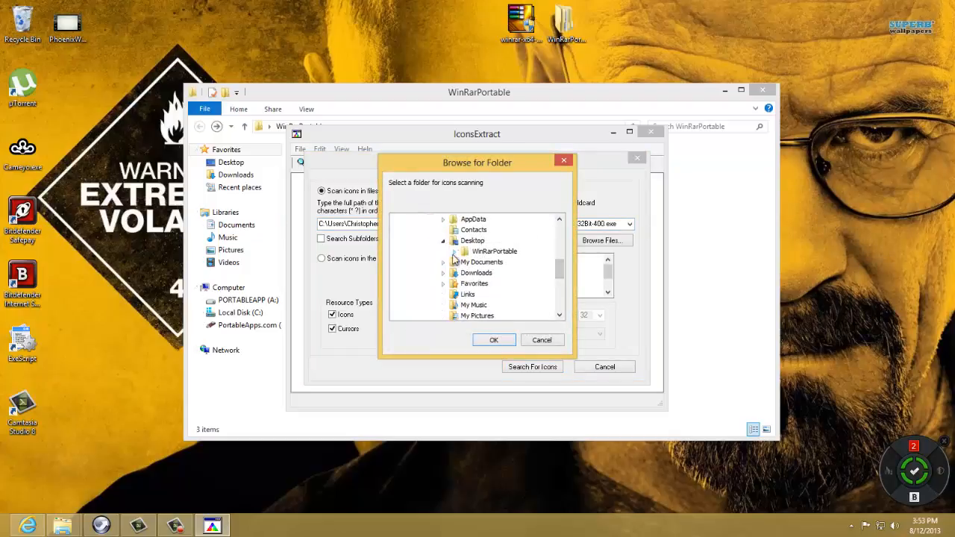
left_click(453, 259)
left_click(455, 251)
left_click(466, 262)
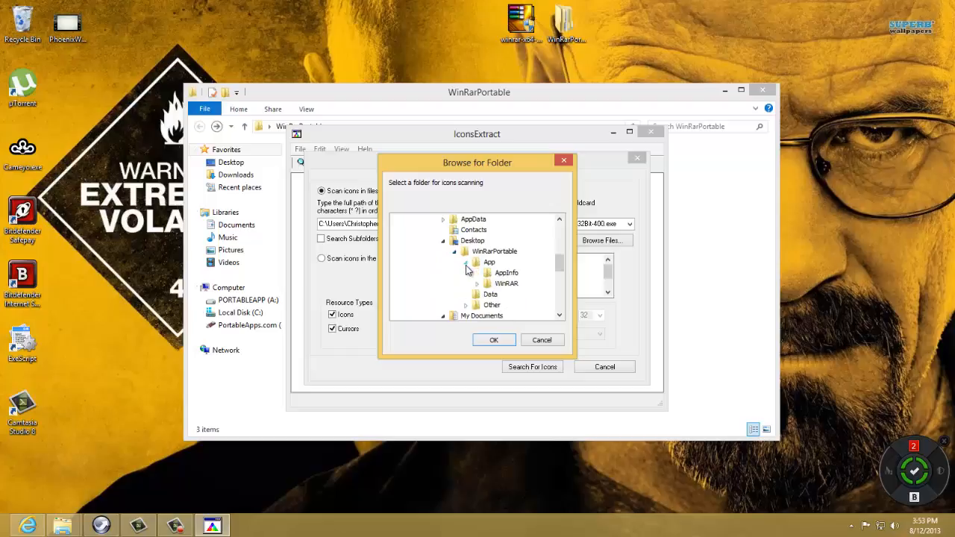
left_click(477, 284)
left_click(508, 286)
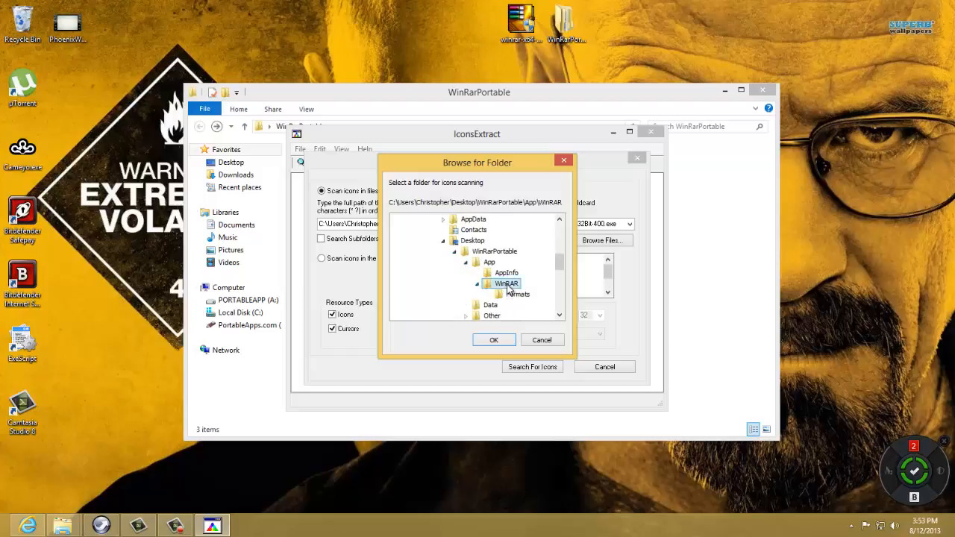
scroll(526, 270, "down", 2)
scroll(534, 320, "up", 2)
scroll(520, 296, "down", 2)
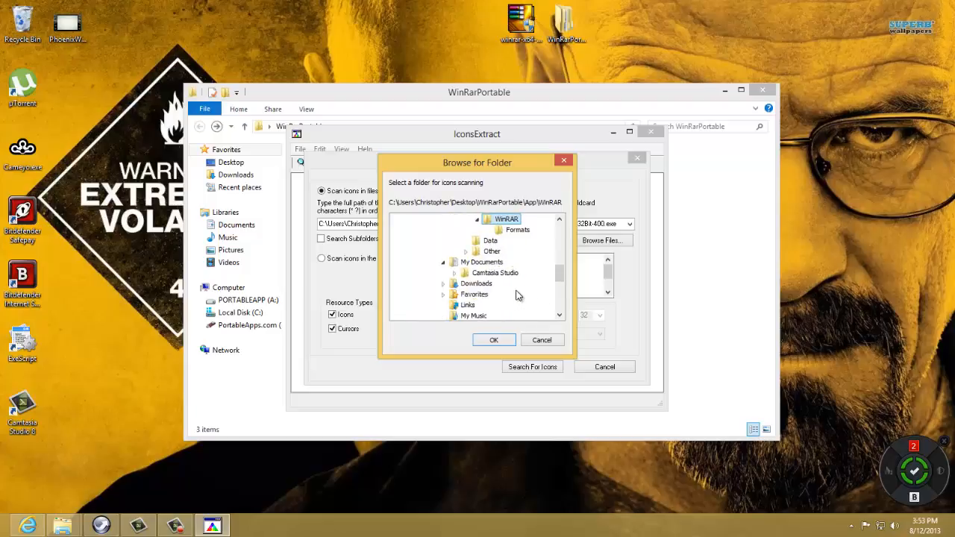
scroll(517, 295, "down", 6)
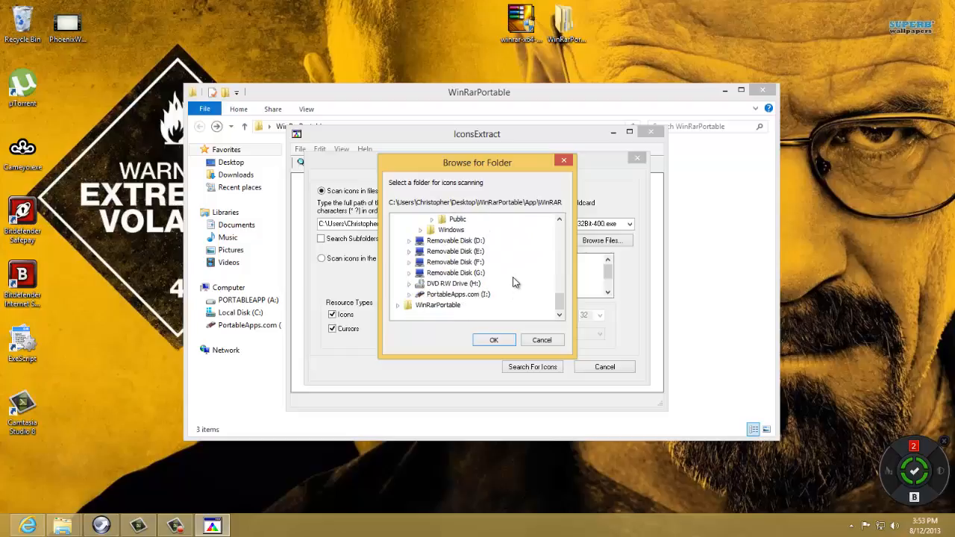
left_click(543, 341)
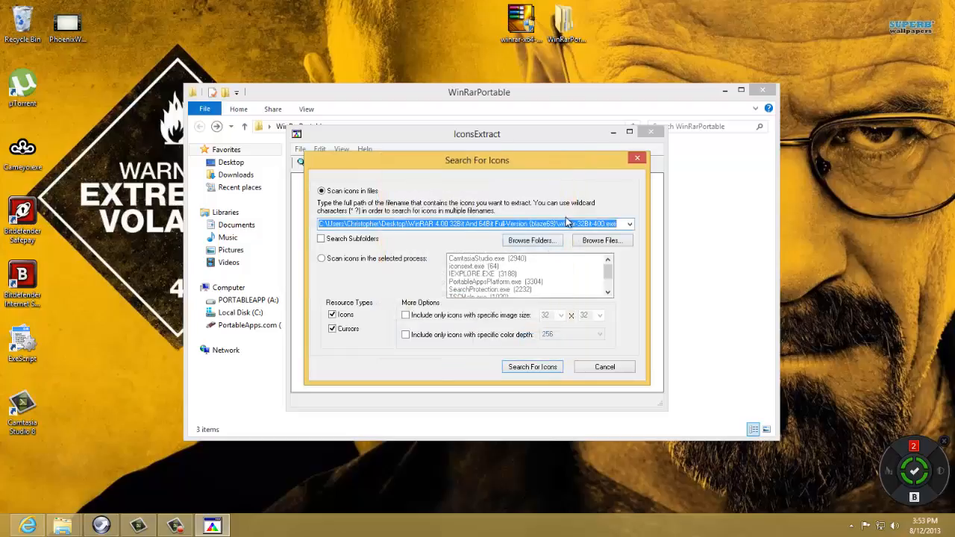
scroll(458, 269, "down", 1)
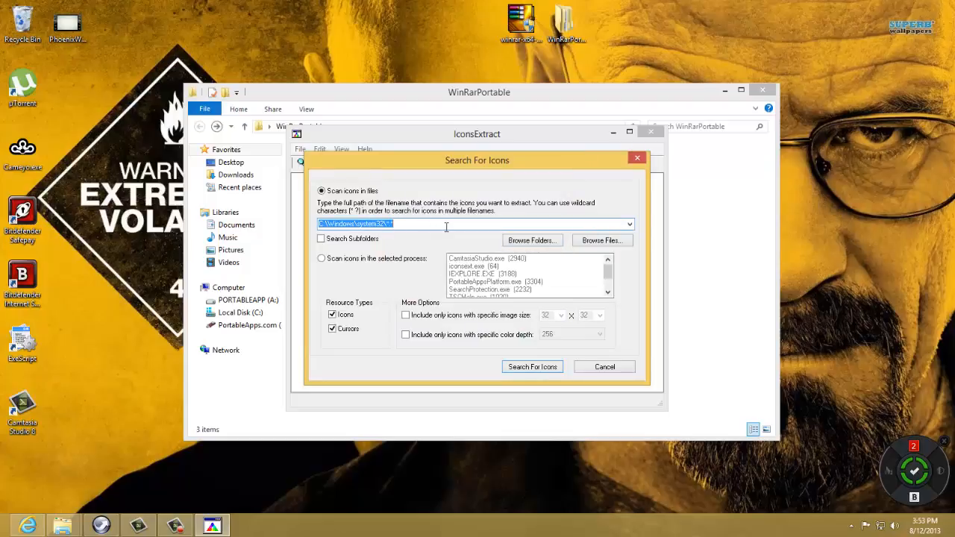
left_click_drag(442, 228, 306, 224)
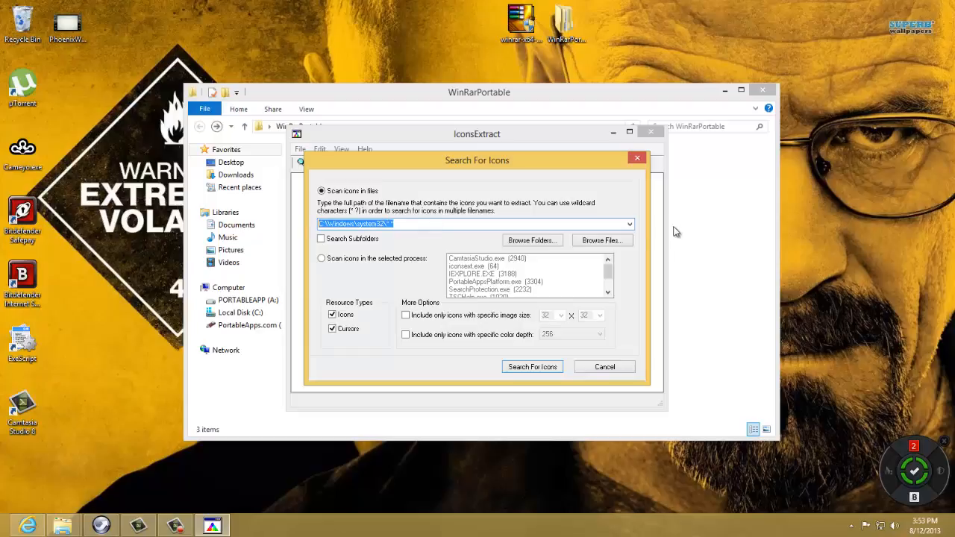
Browse for a file to scan for icons and open the Desktop folder WinRarPortable\App\WinRAR.
left_click(596, 242)
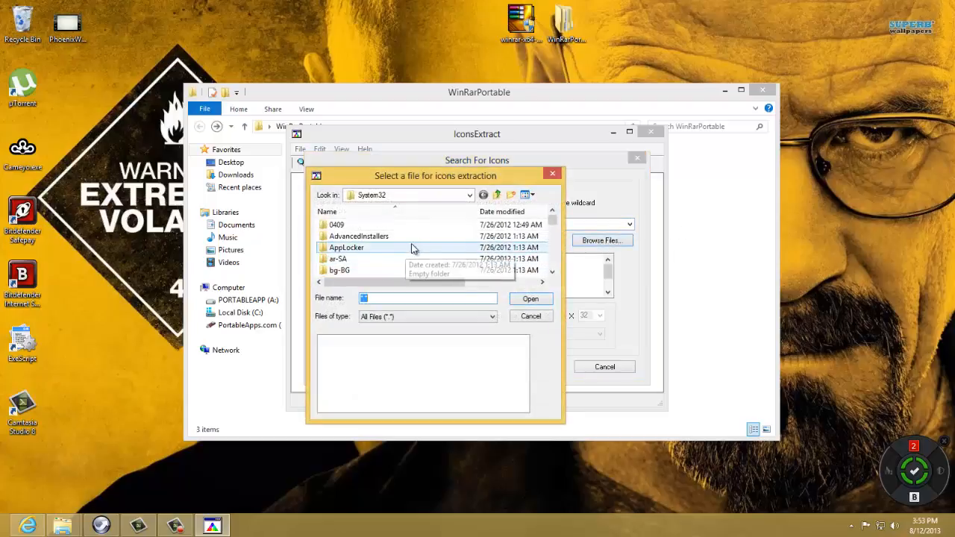
left_click(496, 194)
left_click(423, 195)
left_click(423, 195)
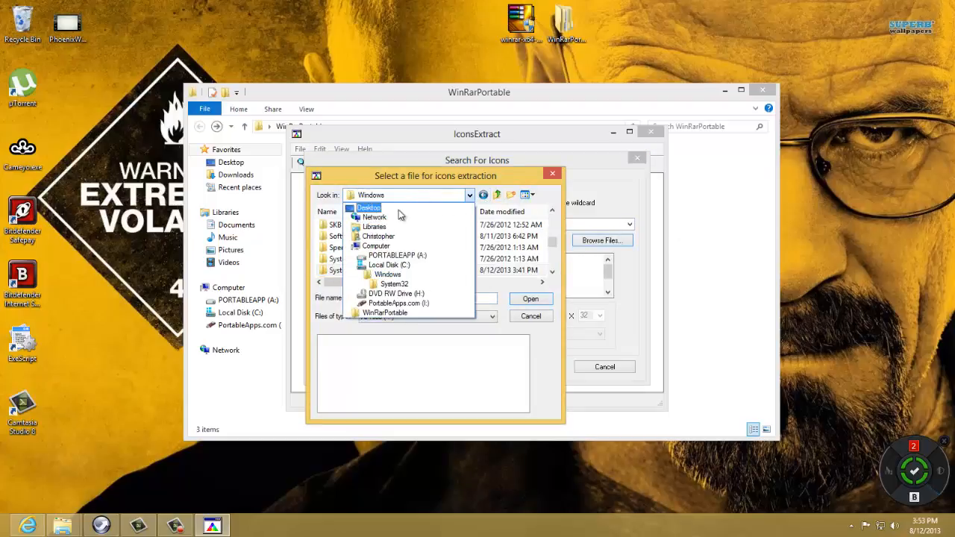
left_click(373, 207)
left_click_drag(552, 224, 550, 257)
double_click(384, 265)
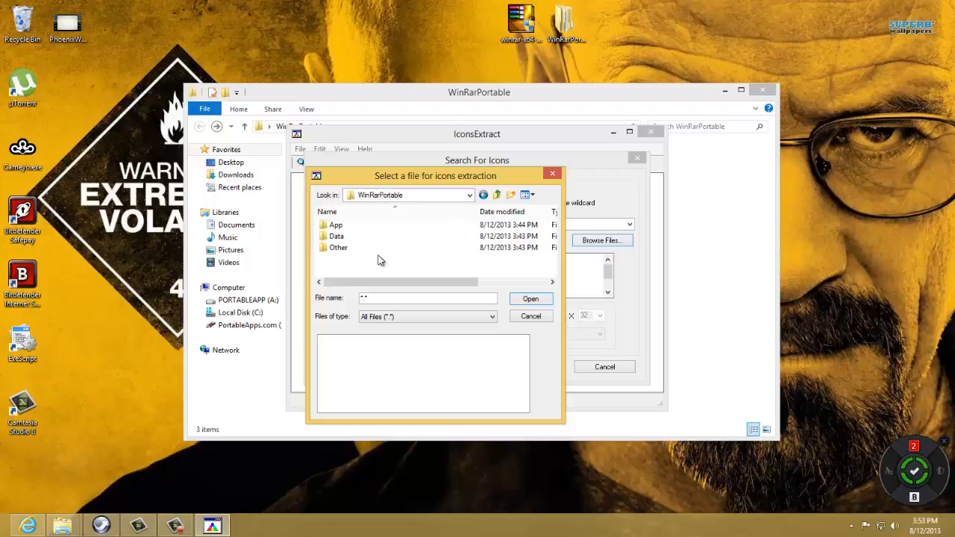
double_click(379, 225)
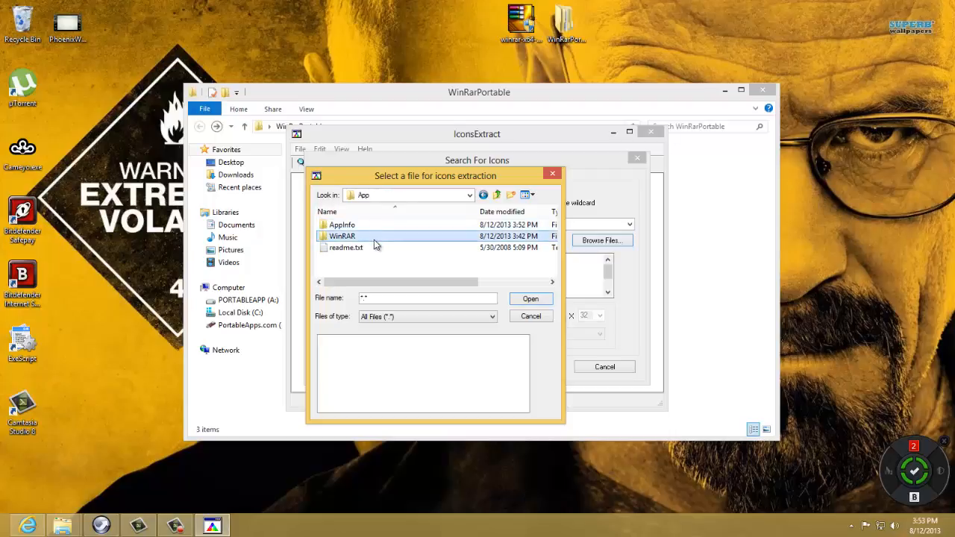
left_click(379, 238)
double_click(397, 237)
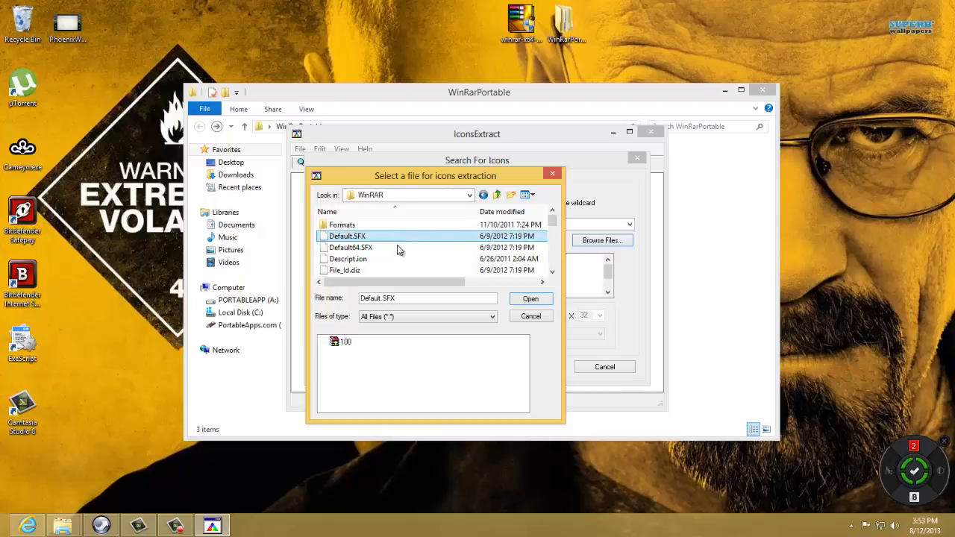
Choose WinRAR.exe as the source file and search it for icons.
scroll(388, 257, "down", 3)
left_click(388, 252)
left_click(394, 249)
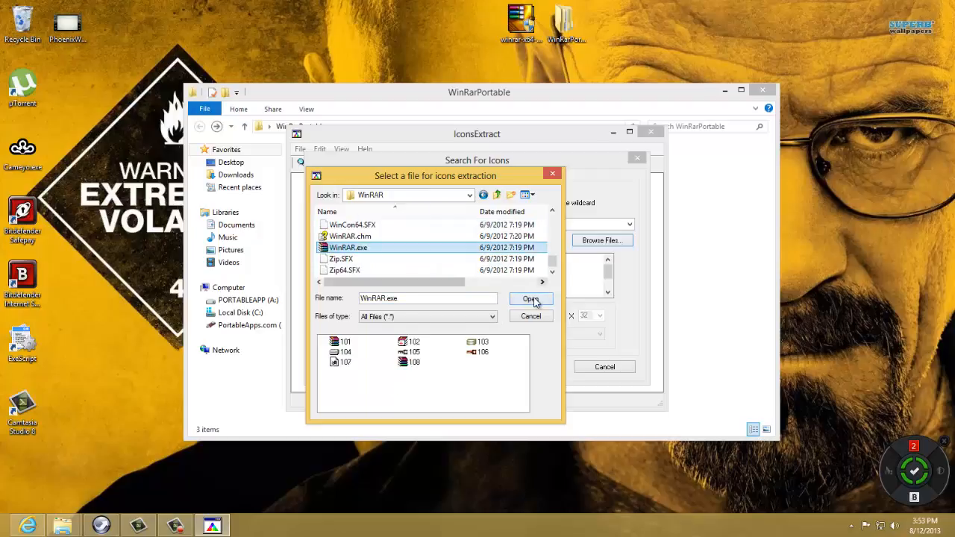
left_click(531, 299)
left_click(531, 367)
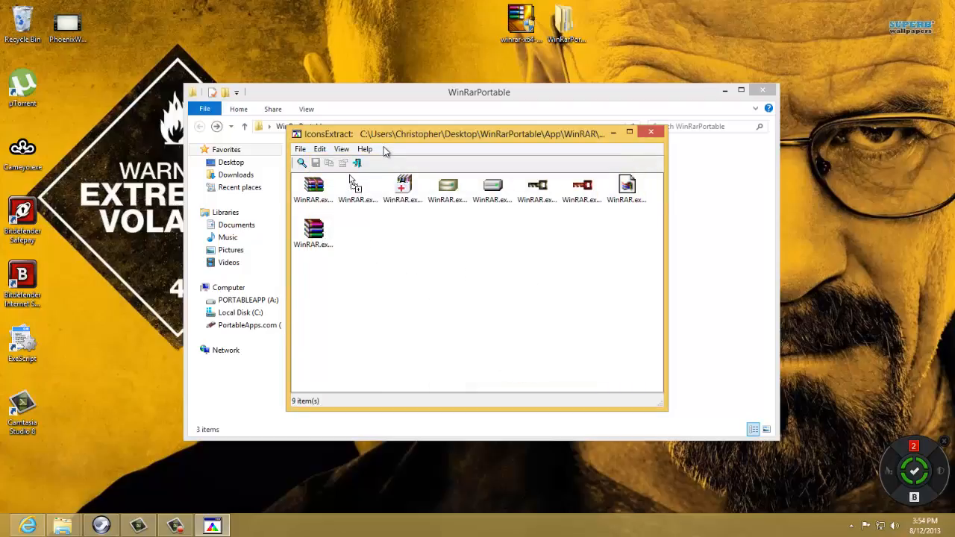
left_click_drag(385, 139, 384, 133)
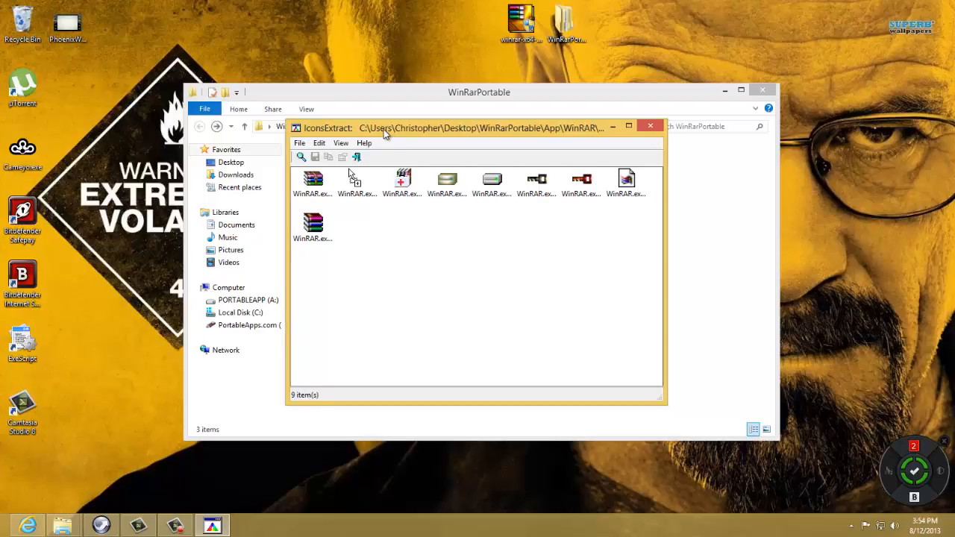
Compare the icons found in WinRAR.exe, looking at the first and the last book-stack icons.
double_click(384, 130)
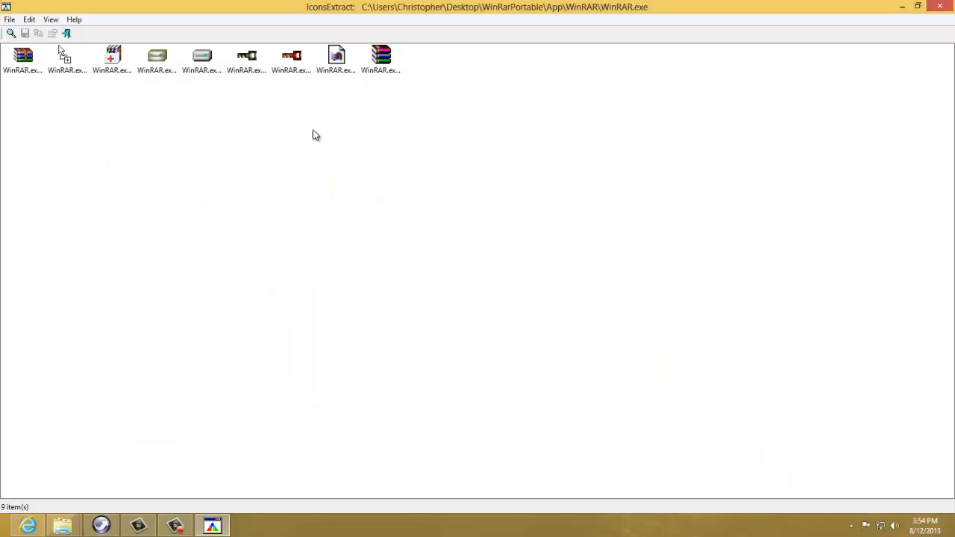
left_click(21, 66)
left_click(380, 56)
left_click_drag(302, 6, 470, 162)
left_click(306, 218)
left_click(299, 267)
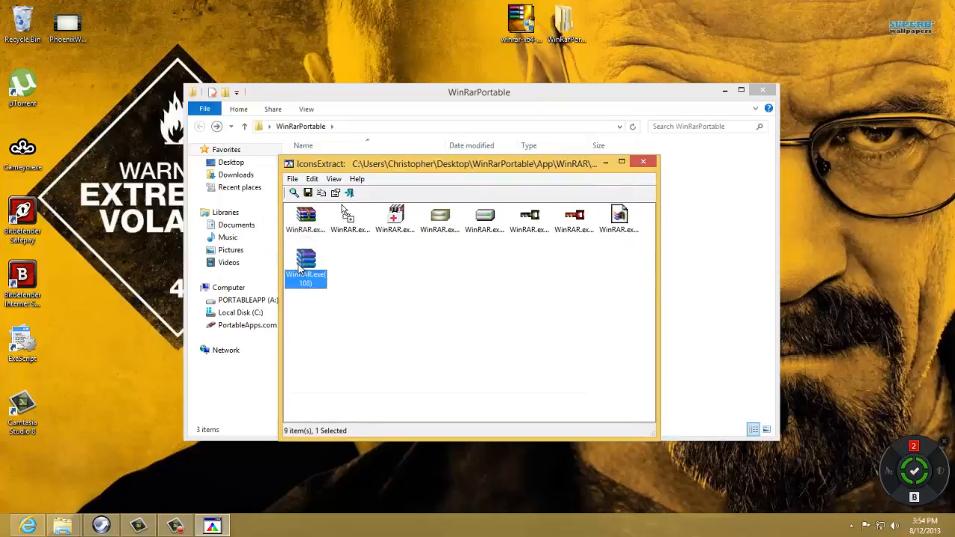
Save the WinRAR.exe(101) icon to the Desktop folder, without saving cursors in ICO files.
left_click(305, 218)
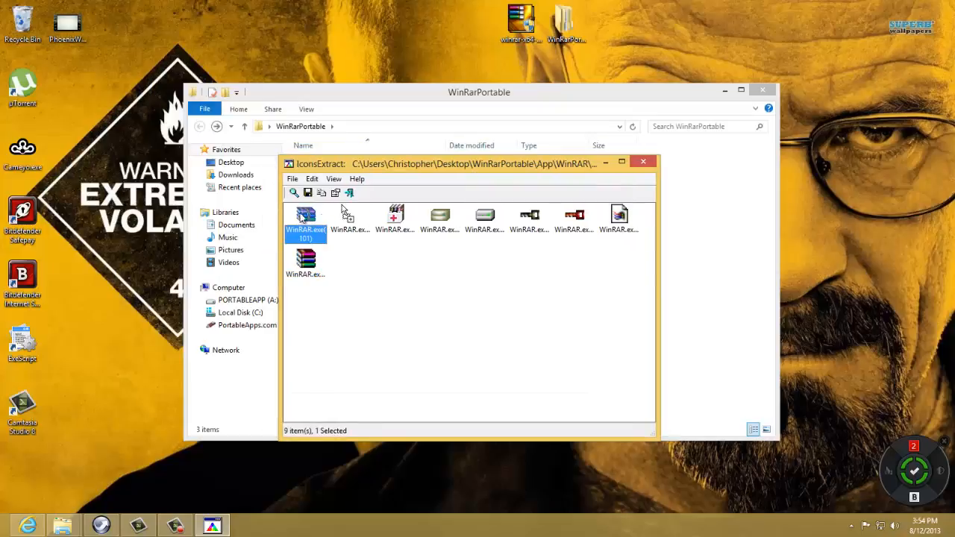
left_click(308, 193)
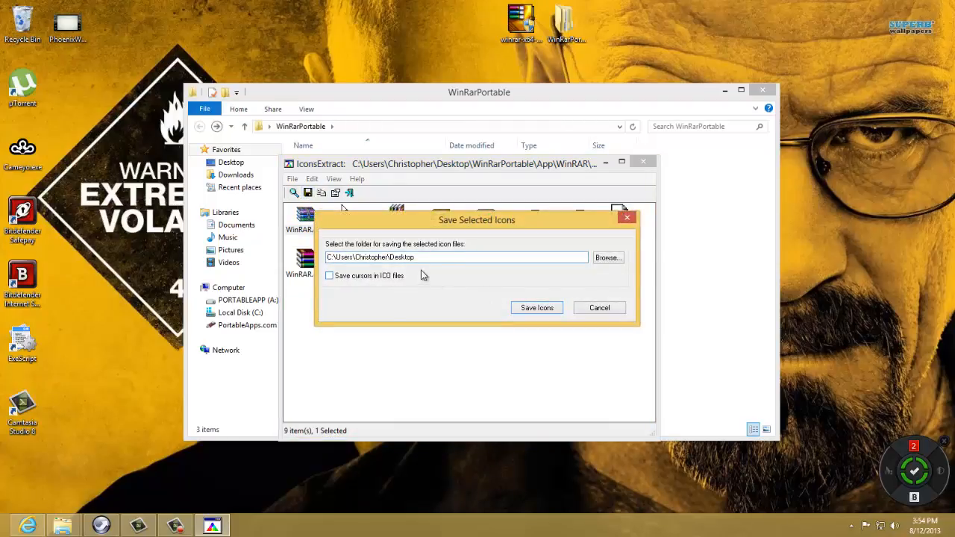
left_click(601, 309)
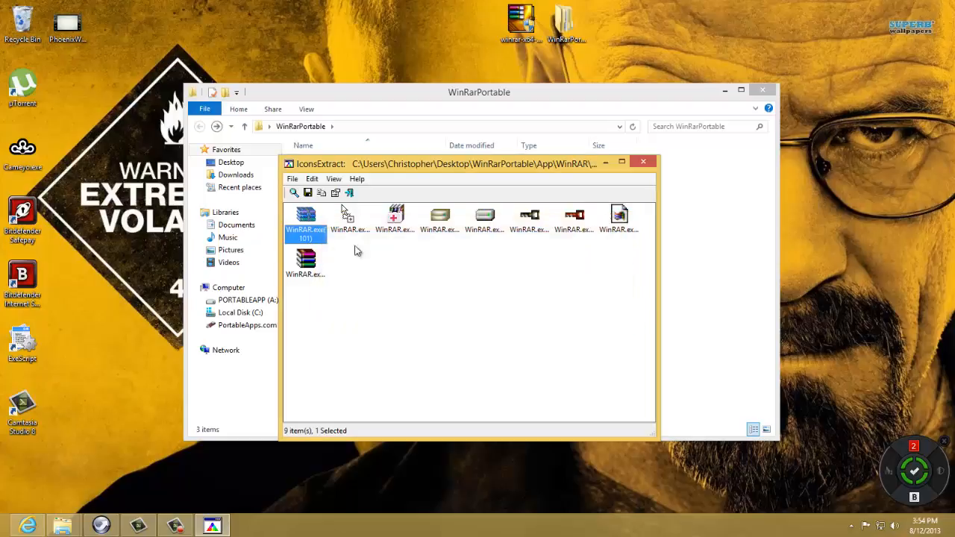
right_click(290, 206)
left_click(349, 166)
left_click(302, 224)
right_click(302, 223)
left_click(363, 243)
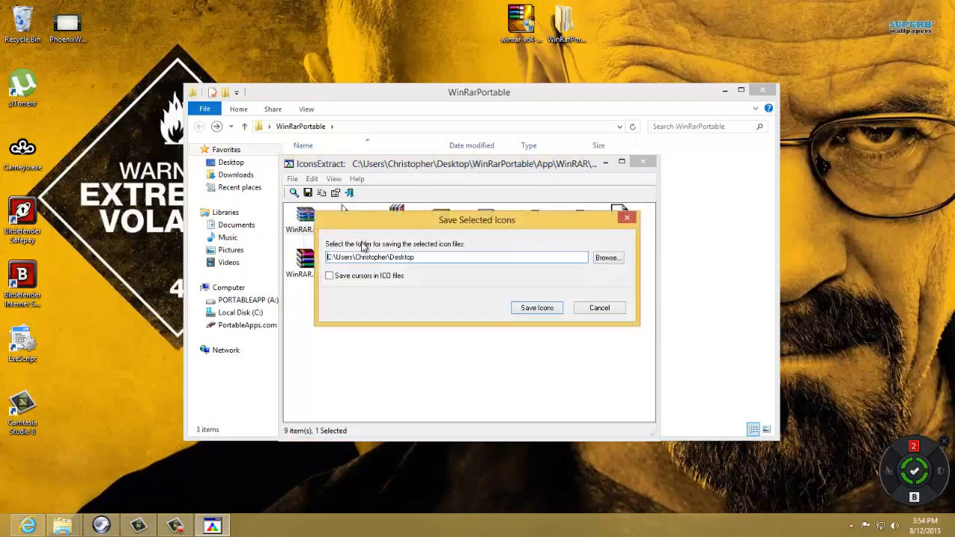
left_click(532, 307)
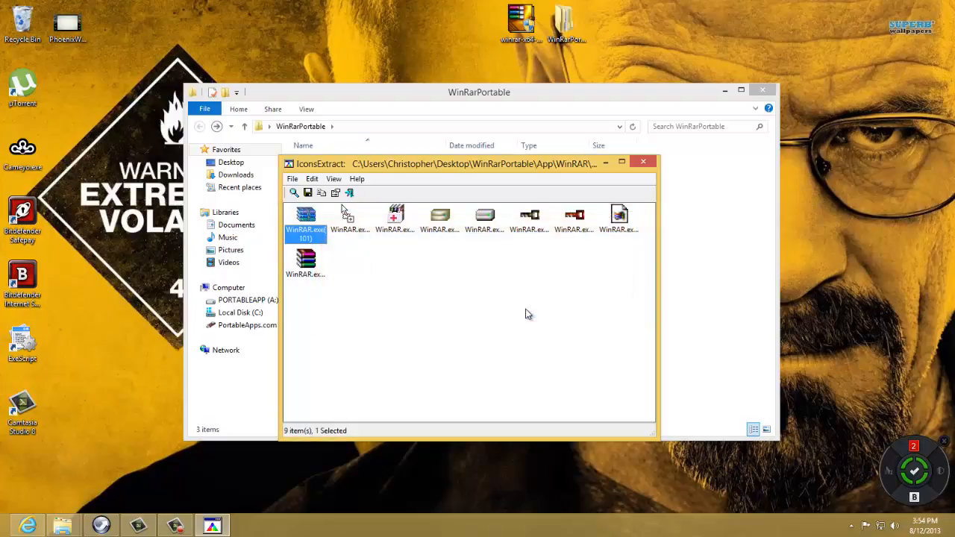
Preview the saved WinRAR_101.ico file from the desktop in Windows Photo Viewer.
left_click(643, 162)
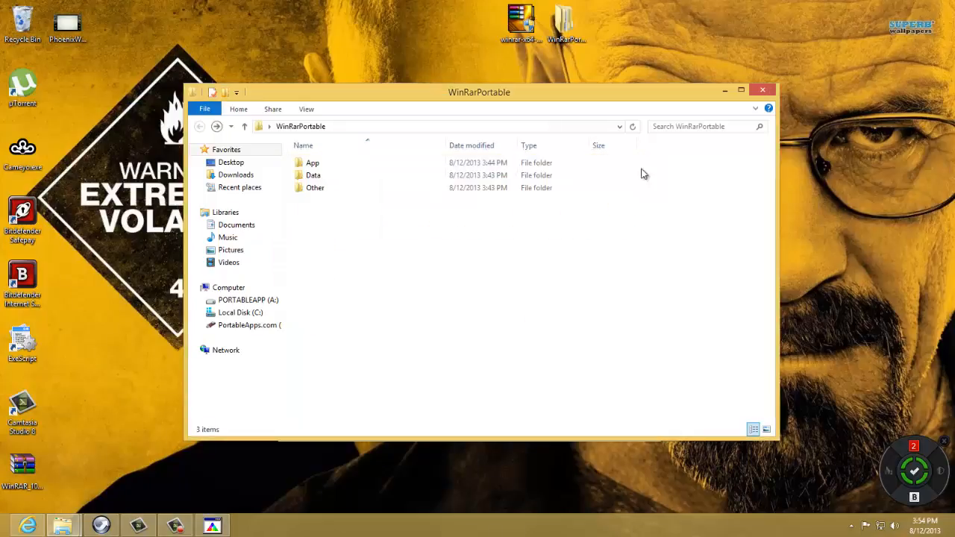
left_click(40, 479)
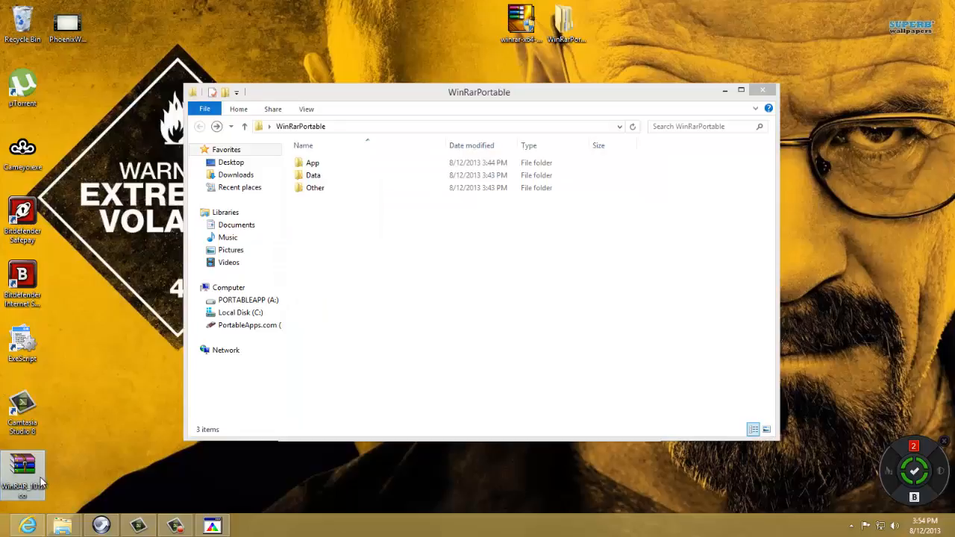
double_click(43, 466)
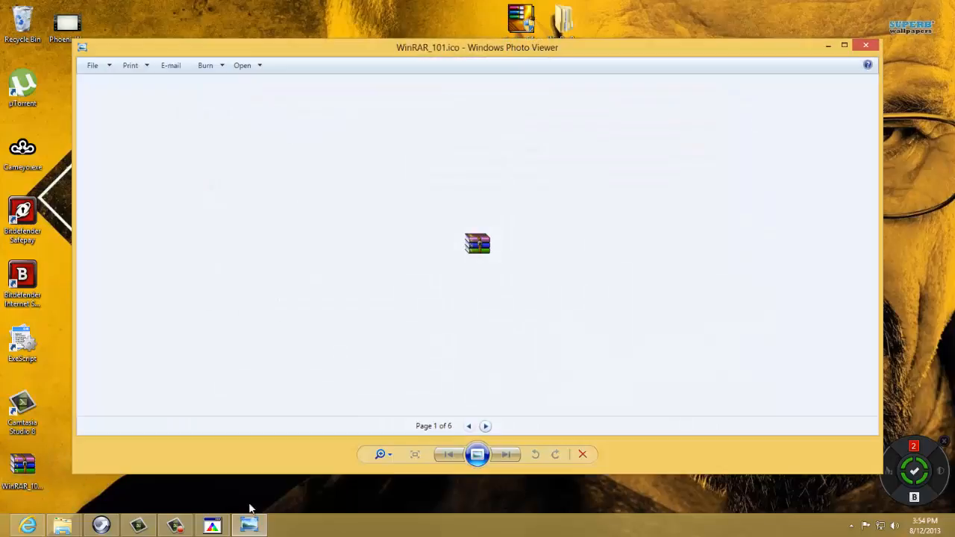
left_click(865, 46)
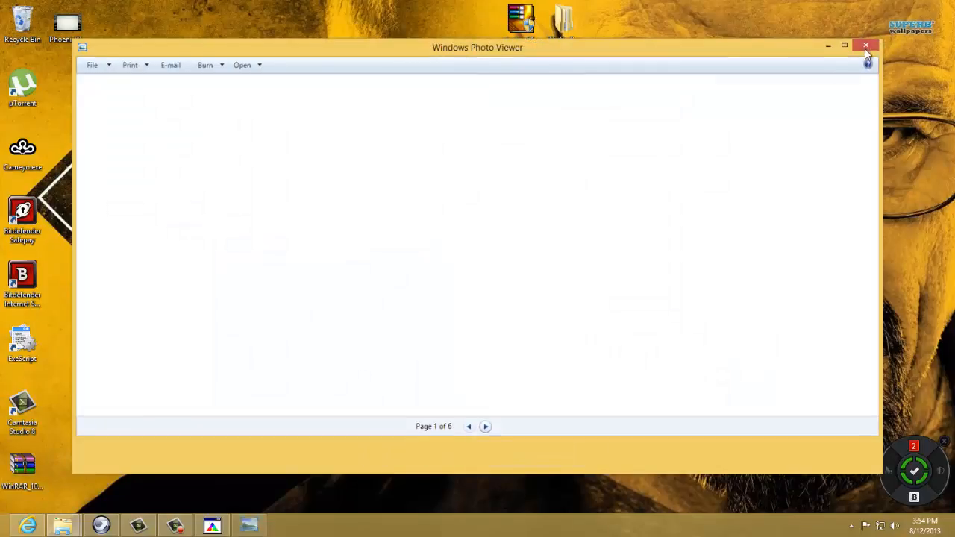
Close the folder window and IconsExtract, and open the WinRarPortable\App\AppInfo folder from the desktop.
left_click(762, 90)
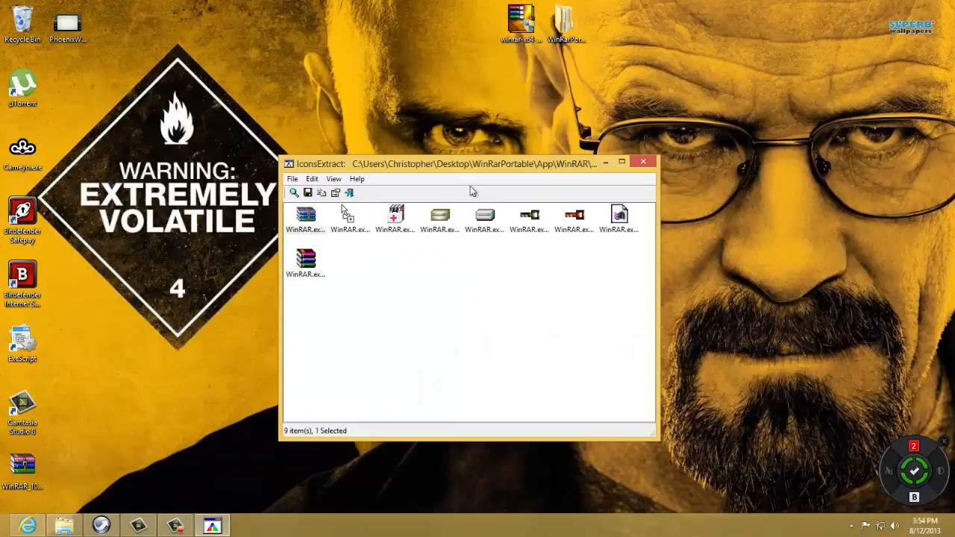
left_click(642, 162)
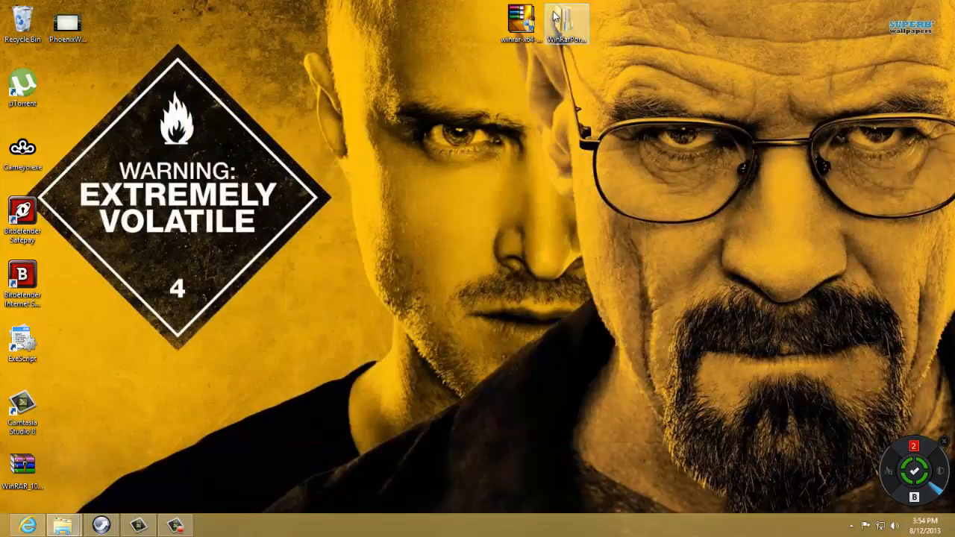
double_click(564, 24)
double_click(341, 165)
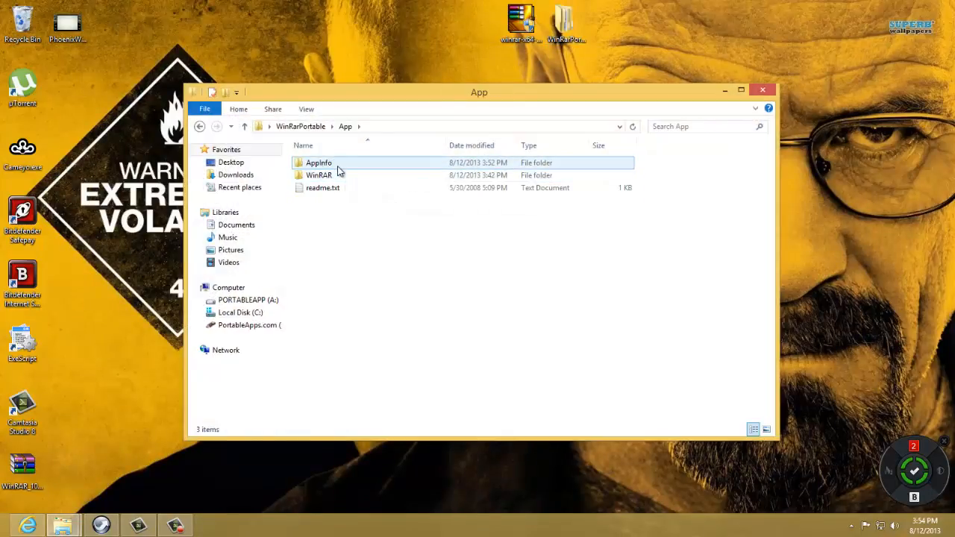
left_click(337, 173)
double_click(336, 163)
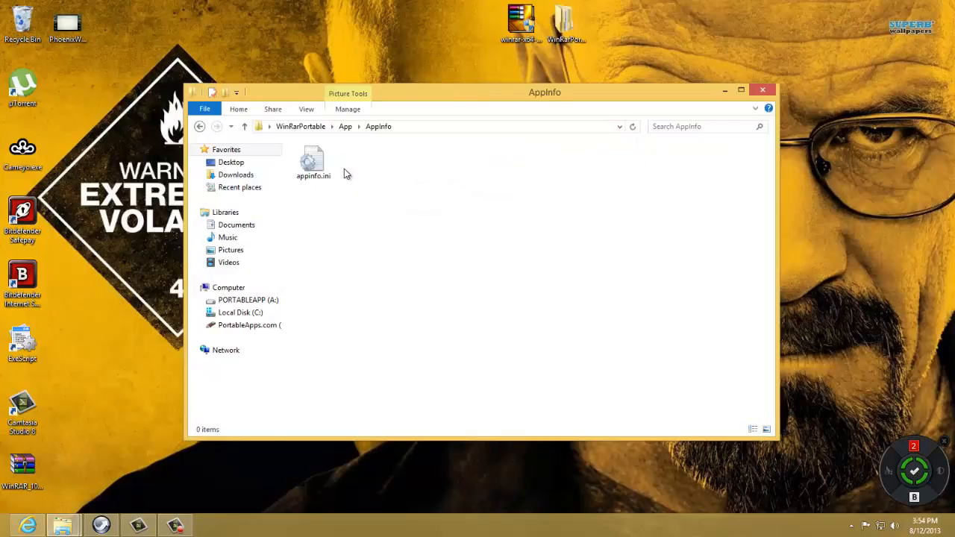
Rename WinRAR_101.ico on the desktop to appicon.ico and move it into the AppInfo folder.
left_click(18, 464)
right_click(18, 464)
left_click(98, 418)
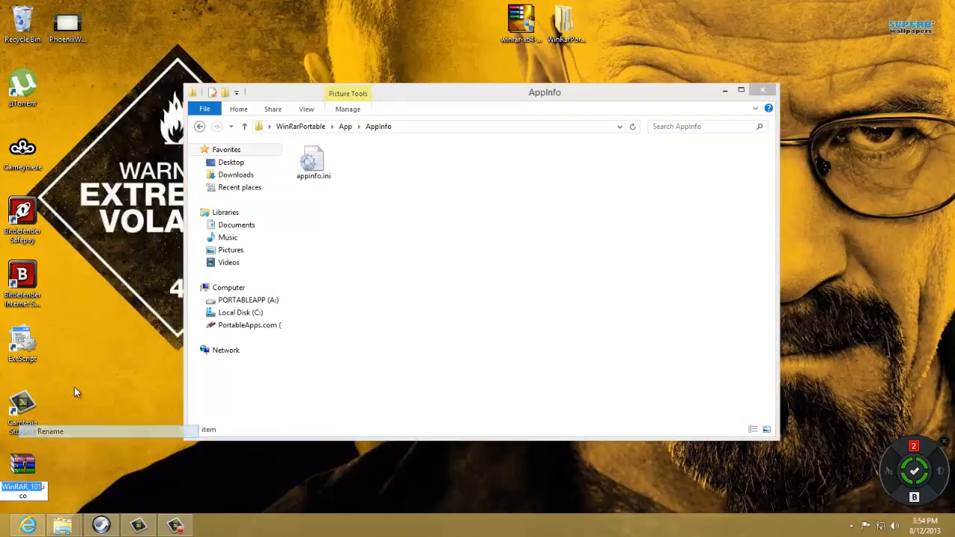
type("appicon")
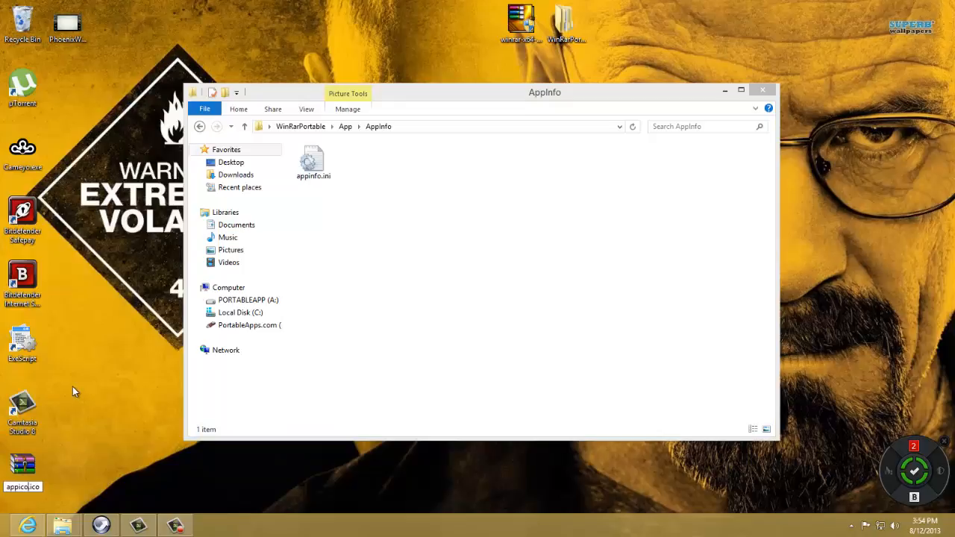
key("Return")
left_click_drag(23, 464, 394, 252)
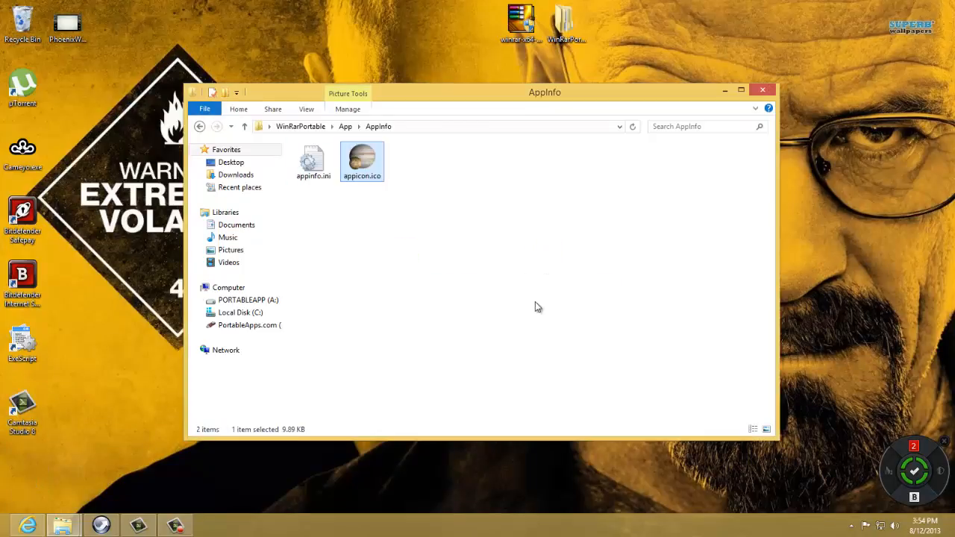
left_click(398, 204)
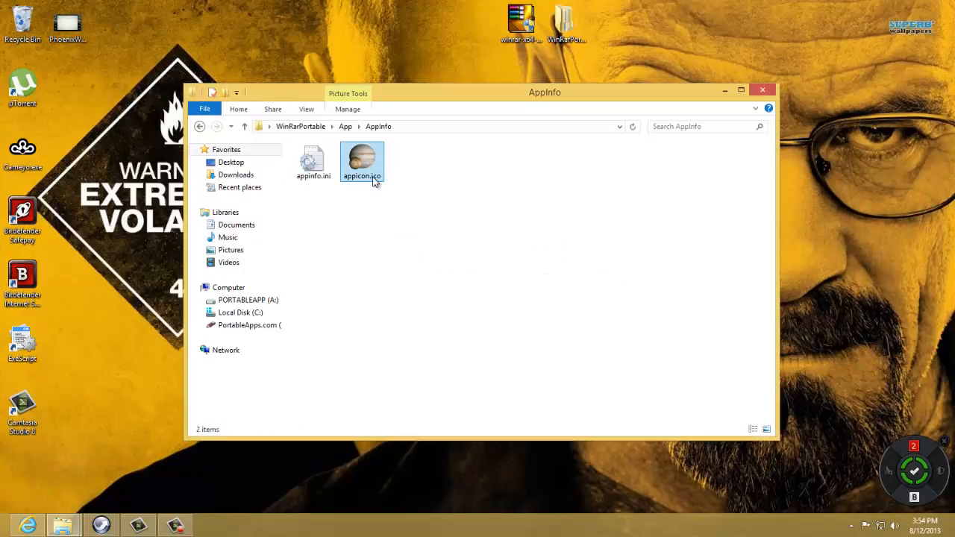
left_click(372, 176)
left_click(403, 203)
left_click(362, 163)
left_click(399, 250)
left_click(367, 174)
left_click(398, 205)
left_click(367, 161)
left_click(390, 231)
left_click(379, 170)
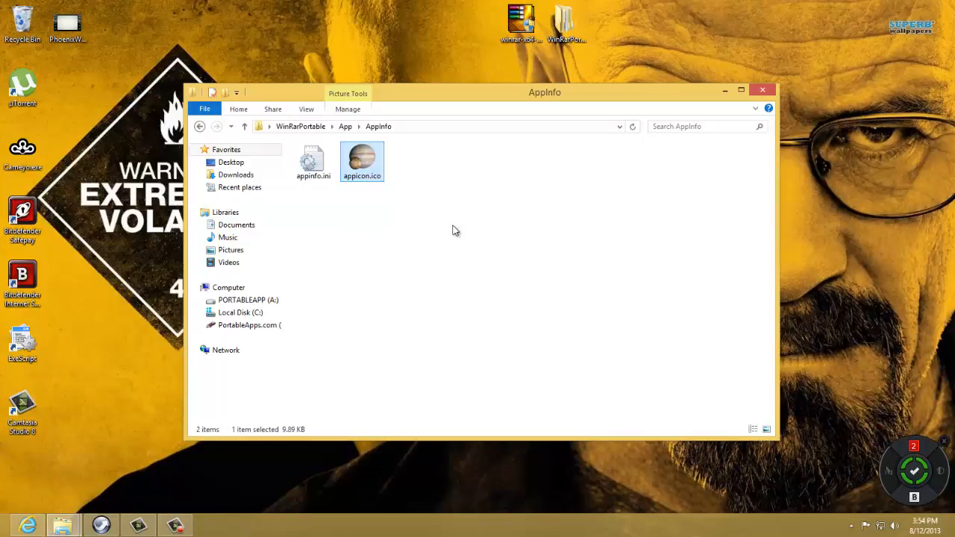
left_click(452, 227)
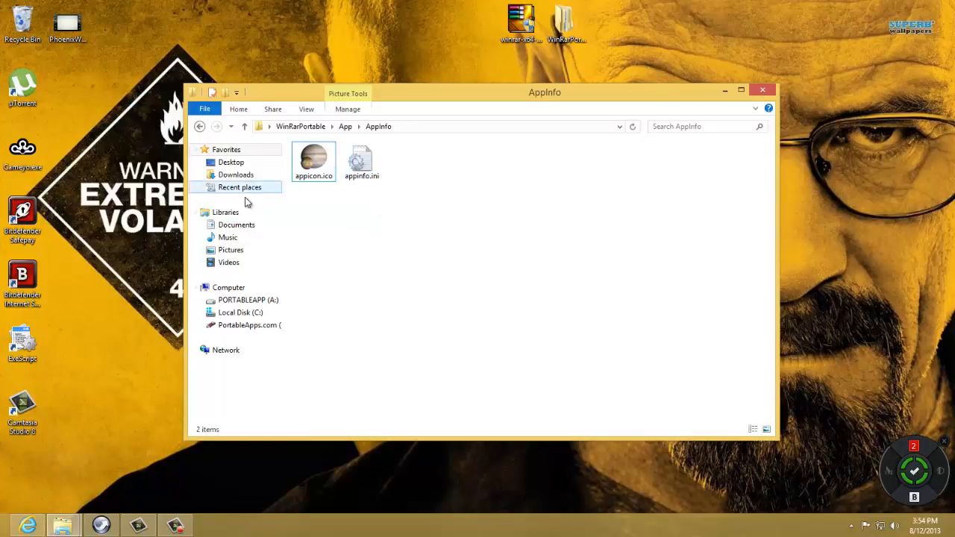
Examine appicon.ico from the AppInfo folder enlarged in Windows Photo Viewer, and close the viewer and the folder window.
double_click(326, 176)
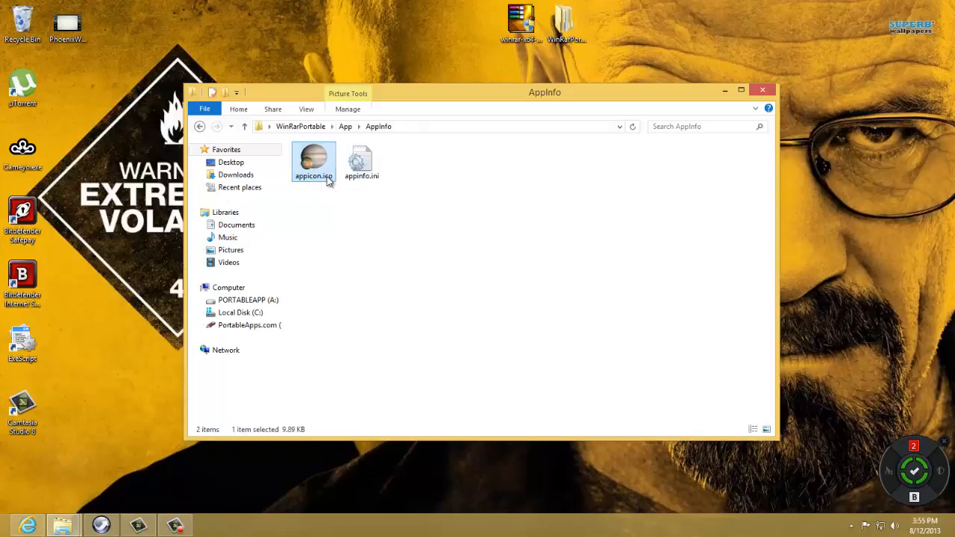
scroll(587, 235, "up", 10)
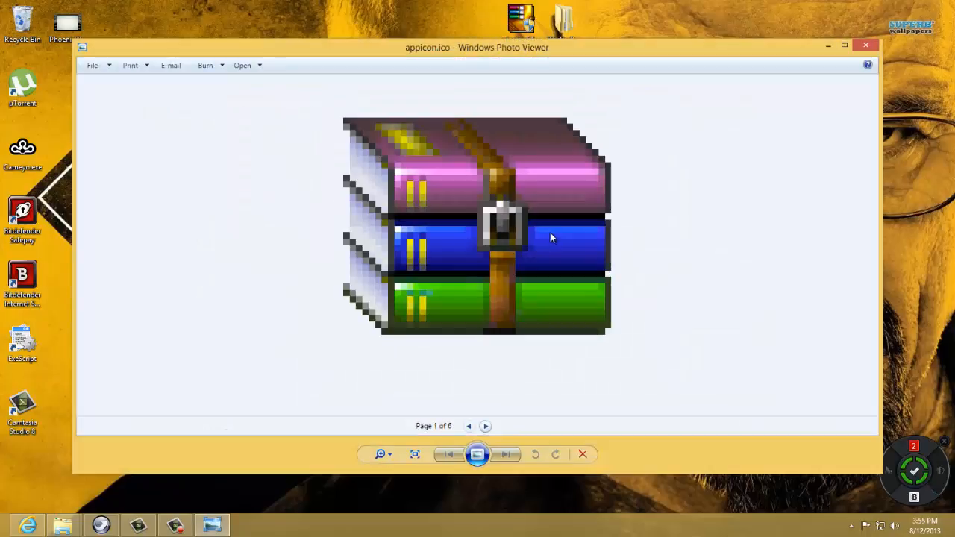
scroll(696, 164, "down", 6)
left_click(865, 45)
key("alt+Left")
key("alt+Left")
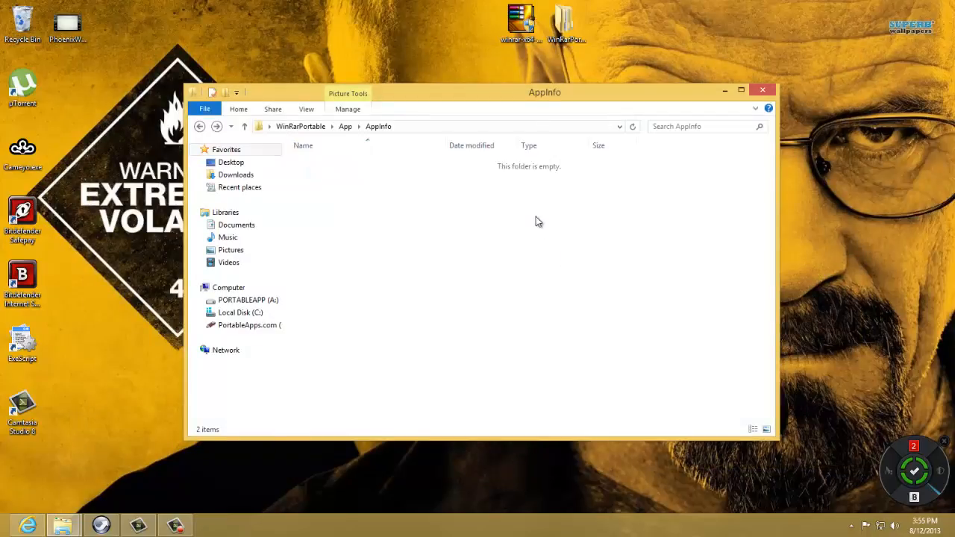
key("alt+Left")
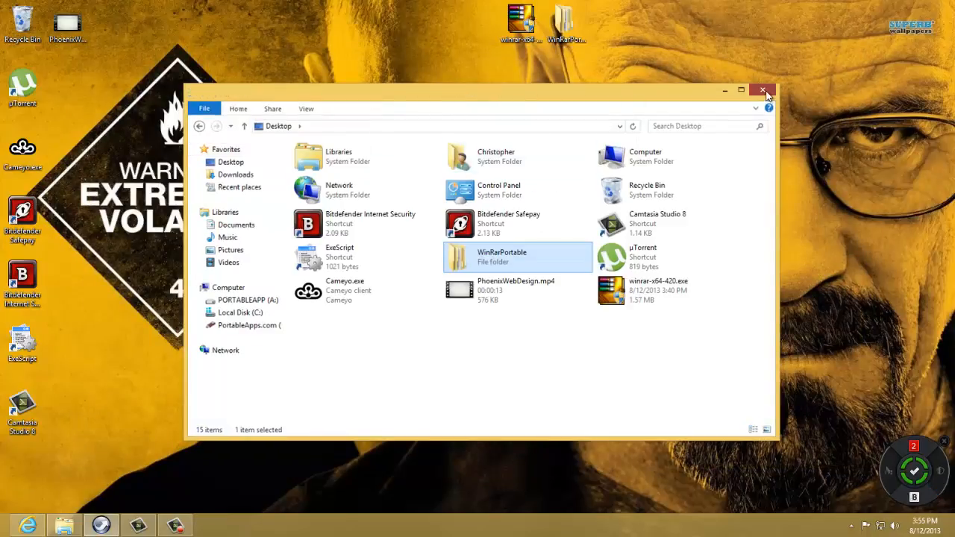
left_click(762, 89)
Rearrange the desktop: put PhoenixWebDesign.mp4 below Camtasia Studio 8, and the WinRAR installer with the WinRarPortable folder near the lower-right corner.
left_click_drag(67, 23, 23, 470)
left_click_drag(443, 33, 693, 10)
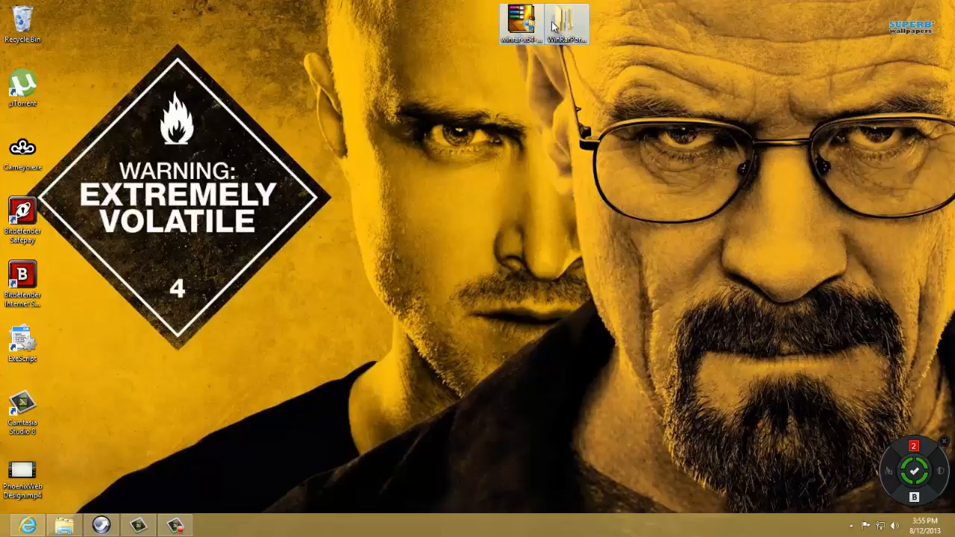
left_click_drag(521, 30, 868, 391)
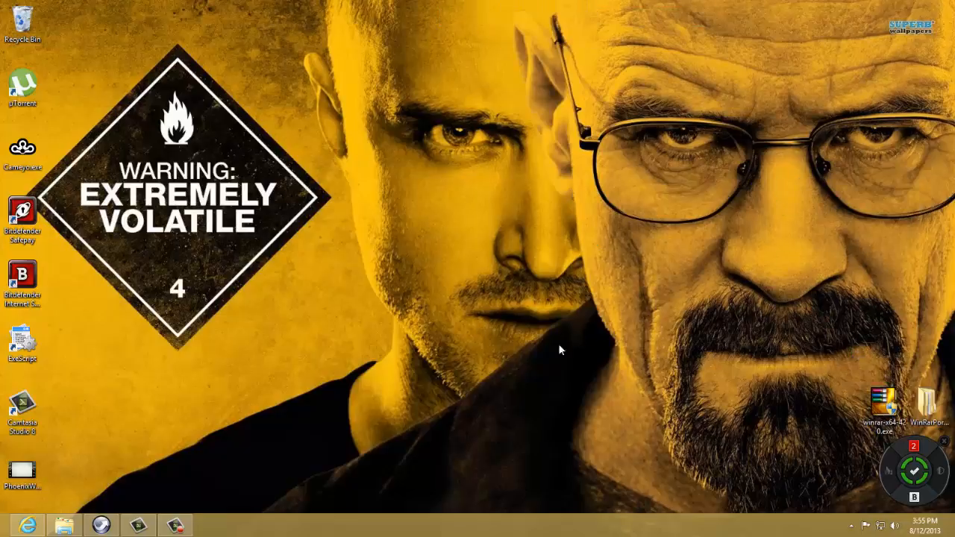
Launch Notepad++ from the Start screen.
right_click(274, 280)
right_click(179, 333)
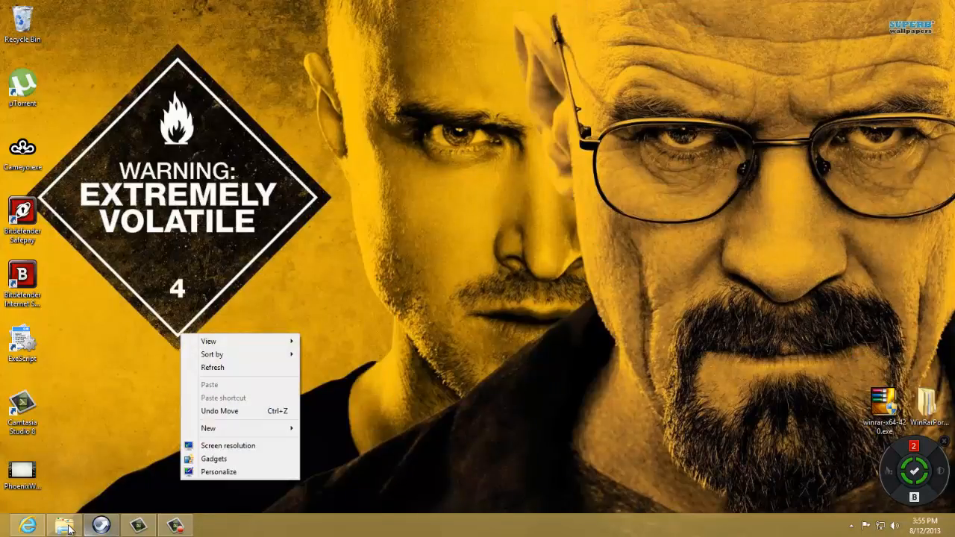
left_click(1, 534)
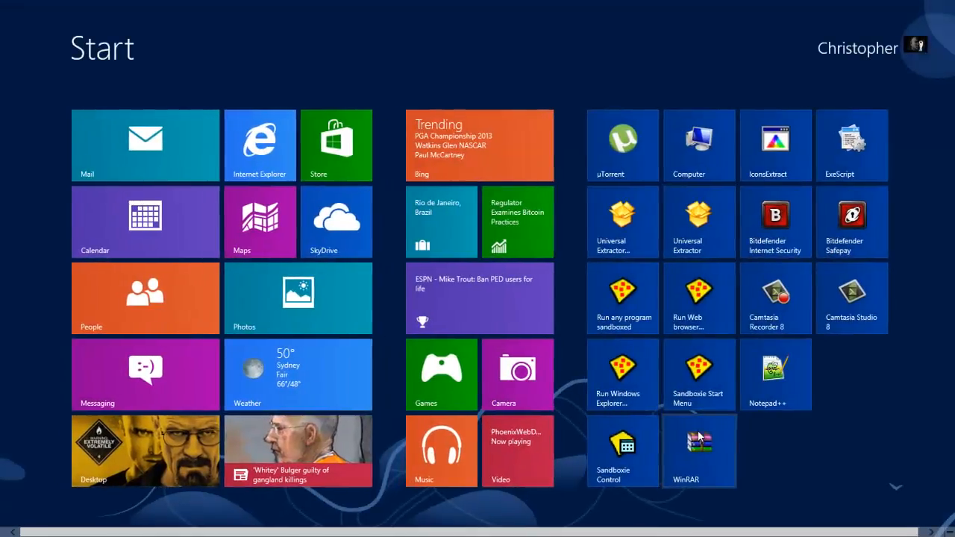
left_click(801, 385)
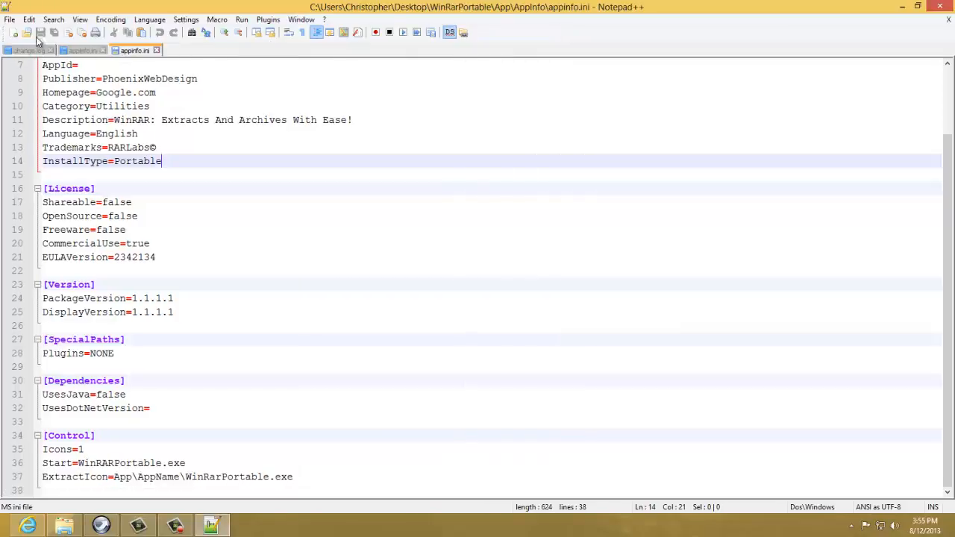
Create a new blank document and close all the other open documents.
left_click(13, 33)
right_click(179, 53)
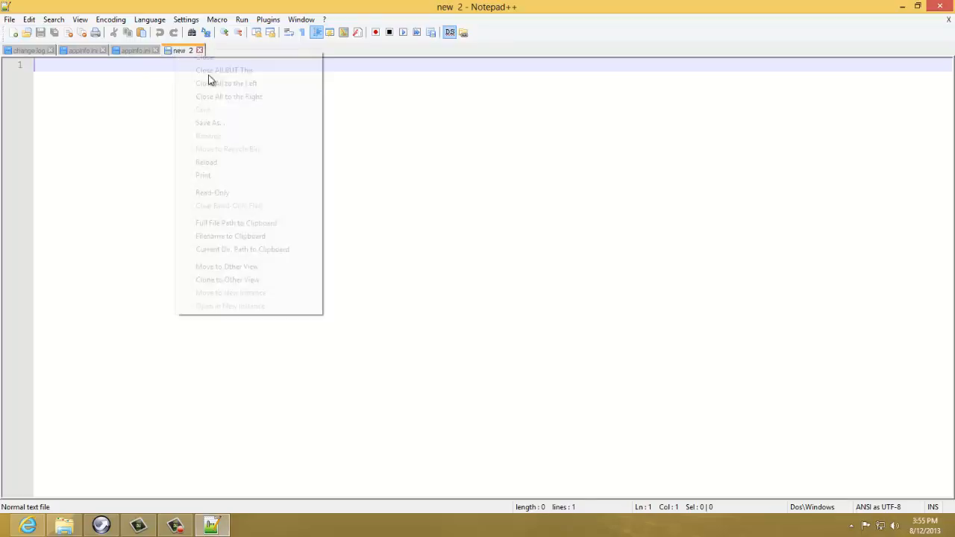
left_click(224, 70)
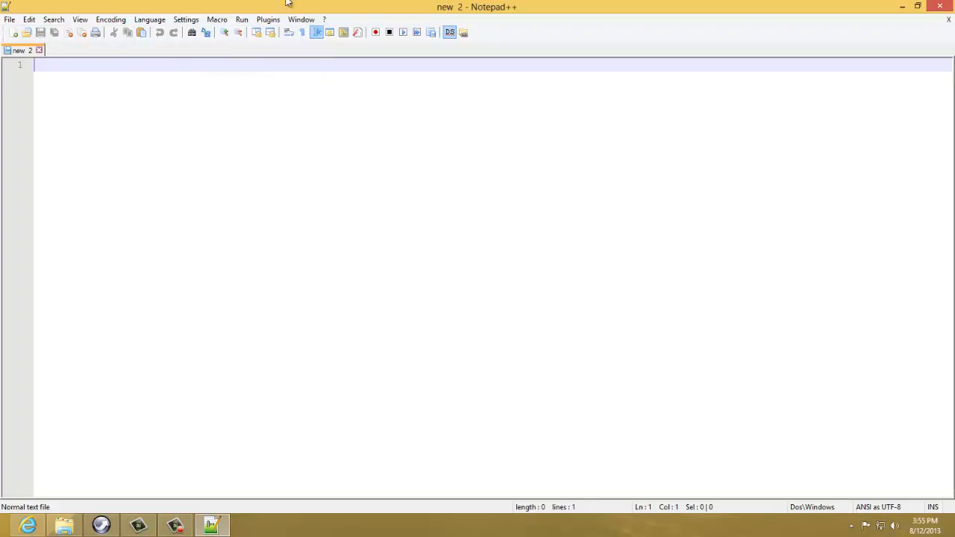
left_click_drag(337, 8, 396, 89)
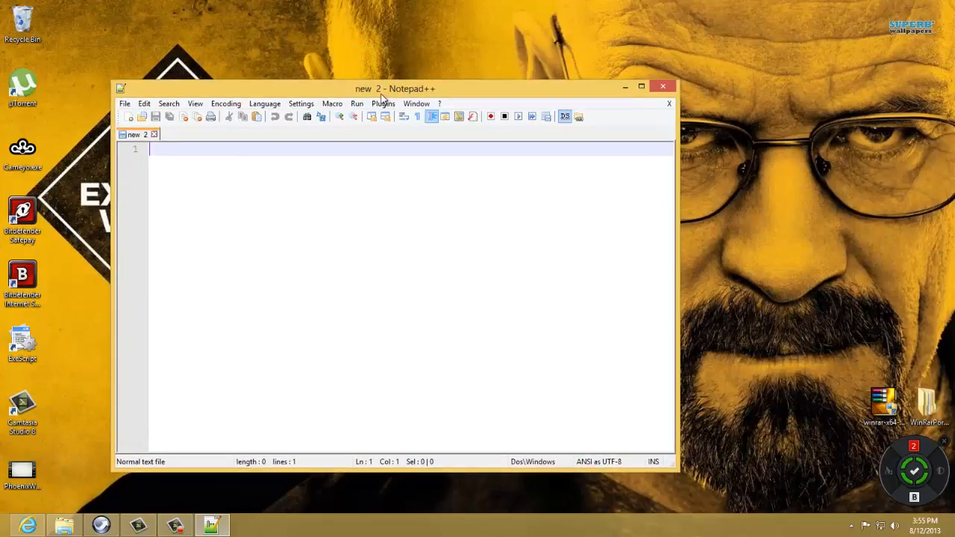
double_click(382, 92)
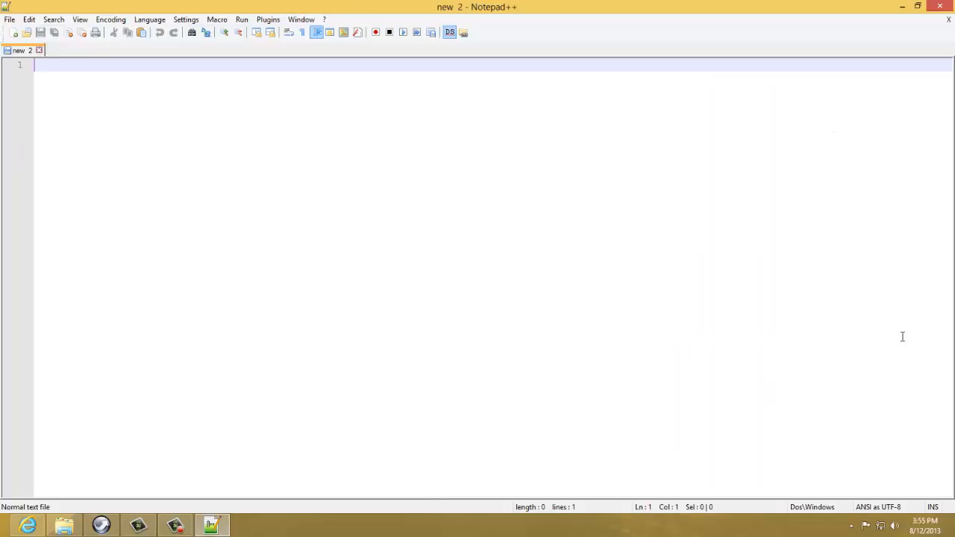
scroll(329, 345, "up", 2)
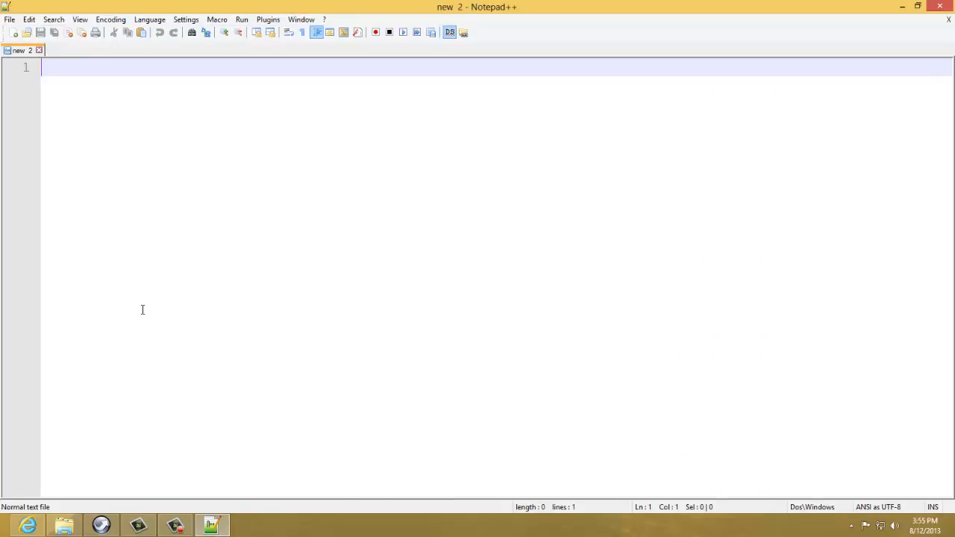
type("@")
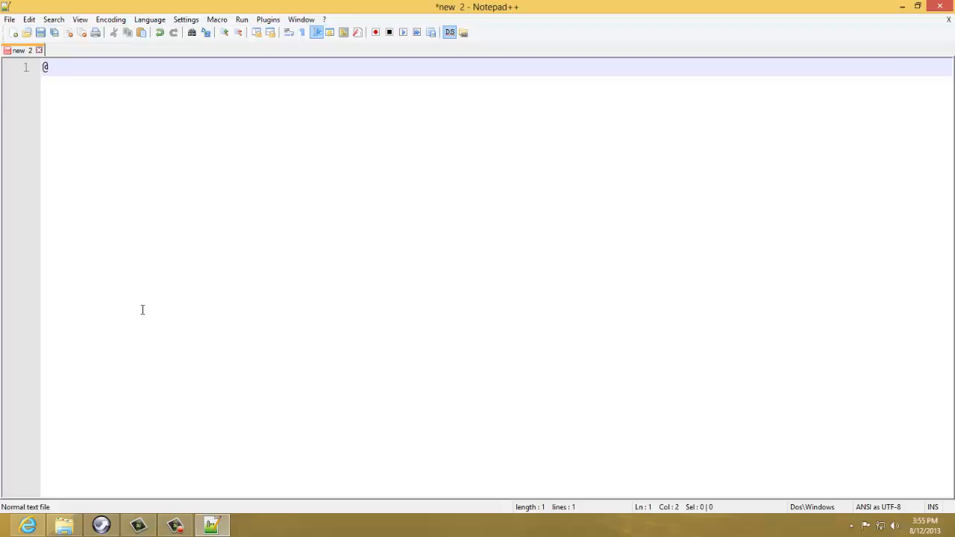
type("echo off")
key("Return")
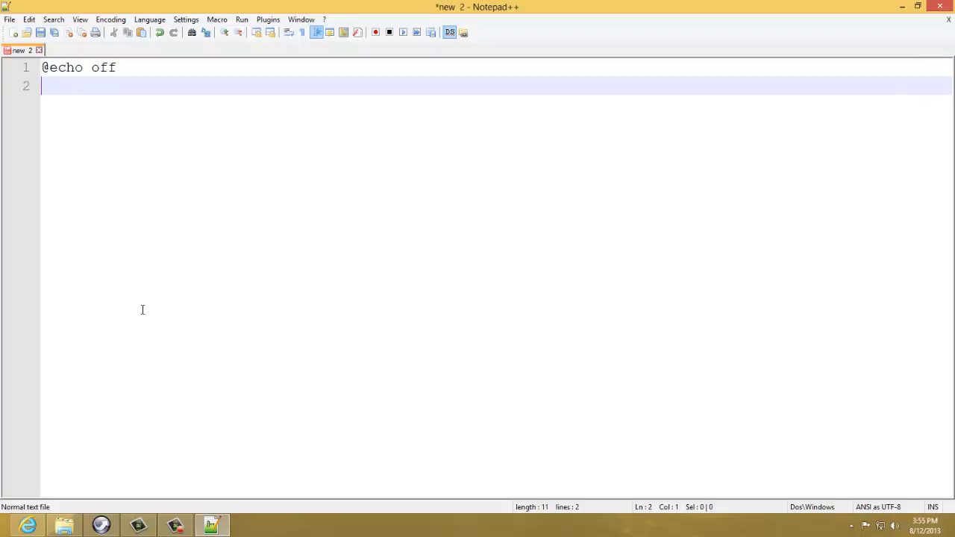
Add the second line "title WinRARPortable Launcher.." to the script.
type(":")
key("BackSpace")
type("title WinRAR")
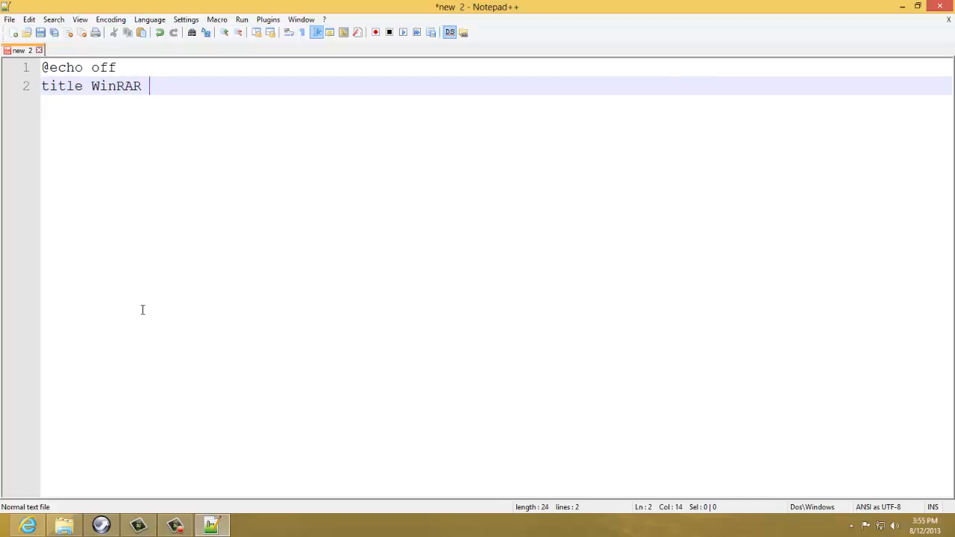
type(" POr")
key("BackSpace")
key("BackSpace")
type("ortable")
key("Left")
key("Left")
key("Left")
key("Left")
key("Left")
key("Left")
key("Left")
key("Left")
key("Right")
key("Right")
key("Right")
key("Right")
key("Right")
key("Right")
key("Left")
key("BackSpace")
key("Right")
key("Right")
key("Right")
type("Launcher..")
key("Return")
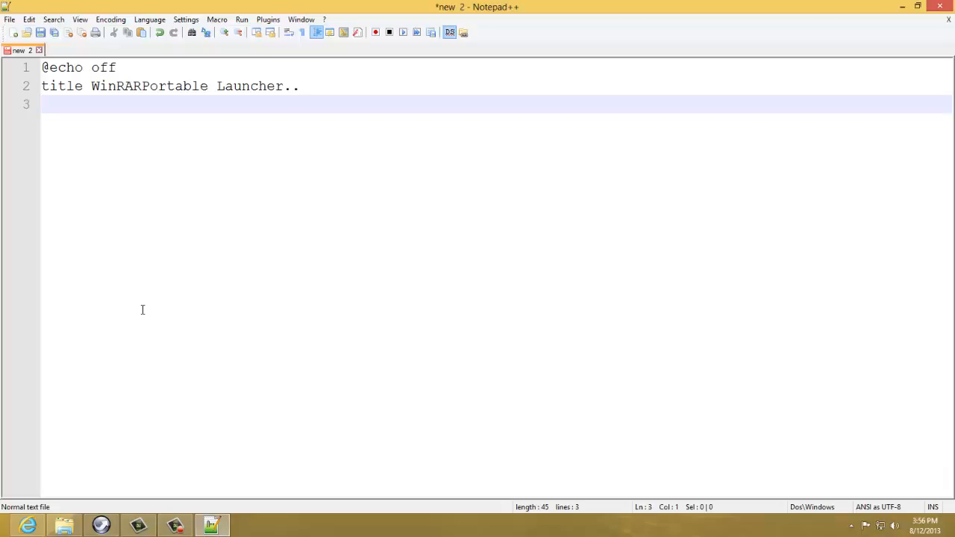
Add the third line "echo Launching WinRAR Portable!" to the script.
type("echo Luun")
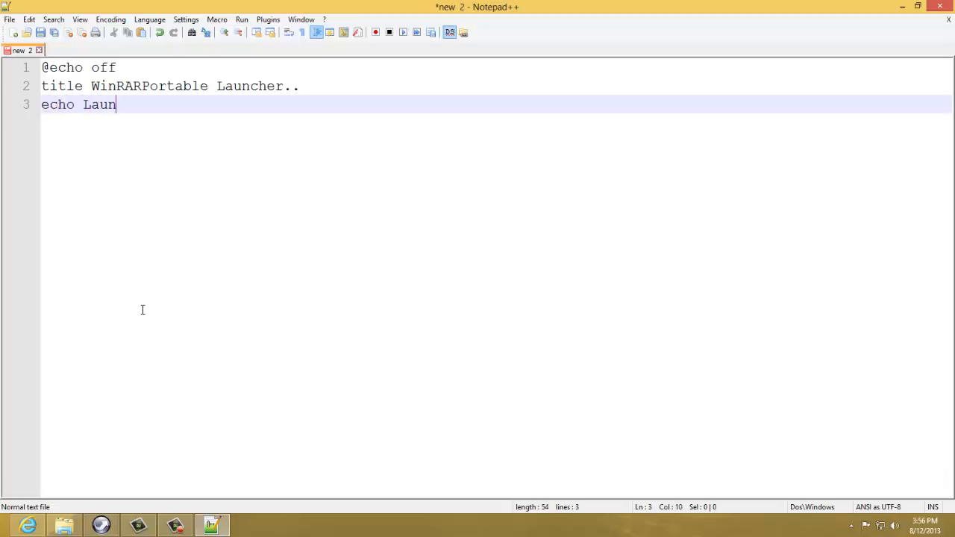
type("ching WinRA")
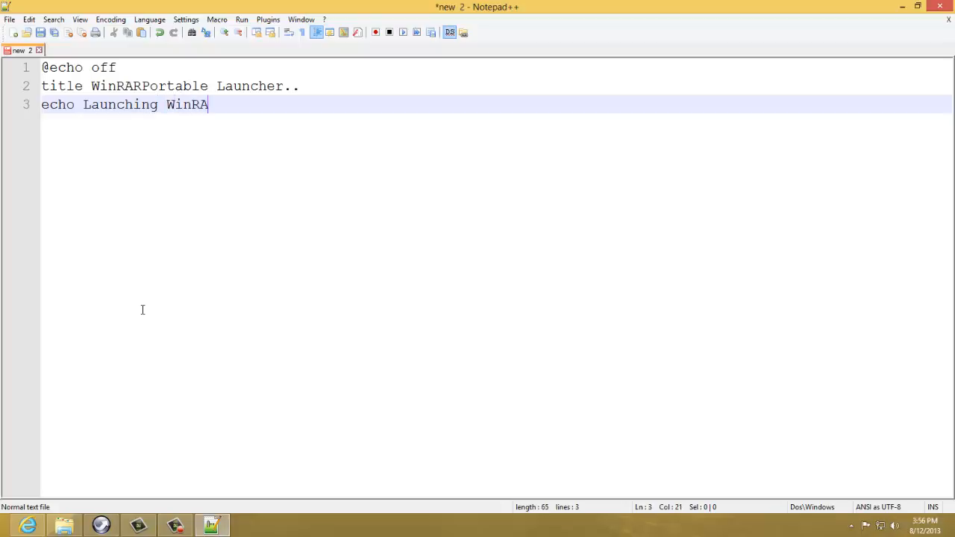
type("R Portable")
key("Return")
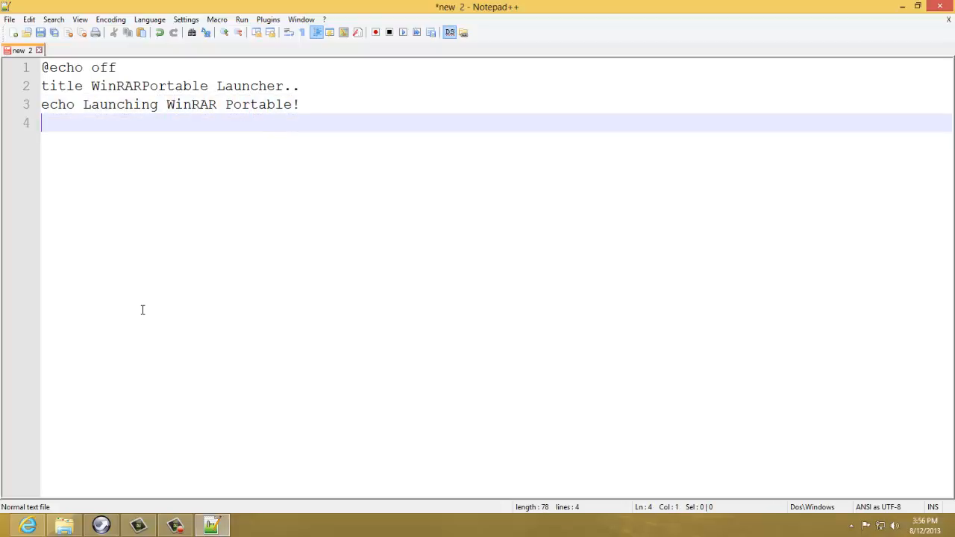
Add the delay line "ping 127.0.0.1 -n 4 >nul" below the echo message and start a new line.
type("ping")
key("BackSpace")
key("BackSpace")
key("BackSpace")
key("BackSpace")
key("BackSpace")
type("ping")
type("192")
key("BackSpace")
key("BackSpace")
key("BackSpace")
type("127.0.")
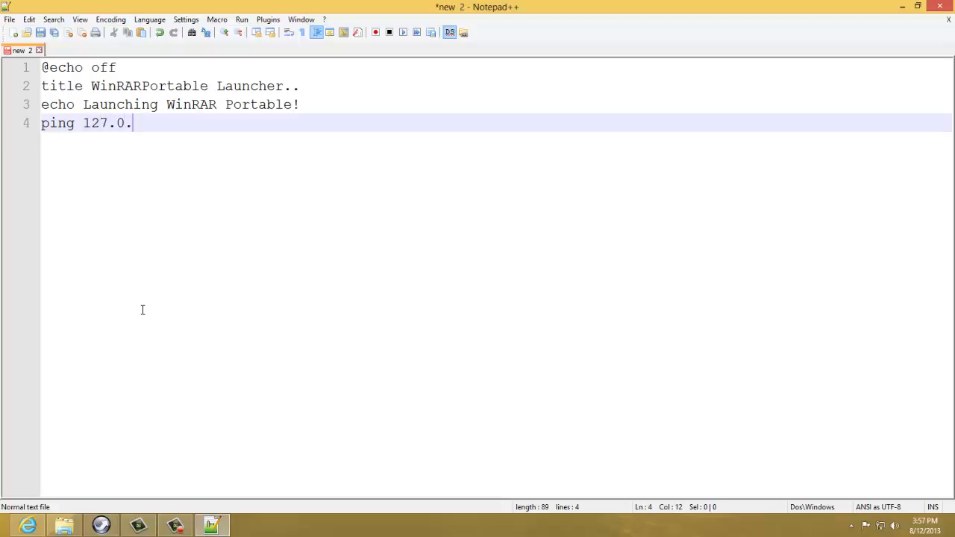
type("0.1 -n 4 >nul\\")
key("Return")
key("BackSpace")
key("BackSpace")
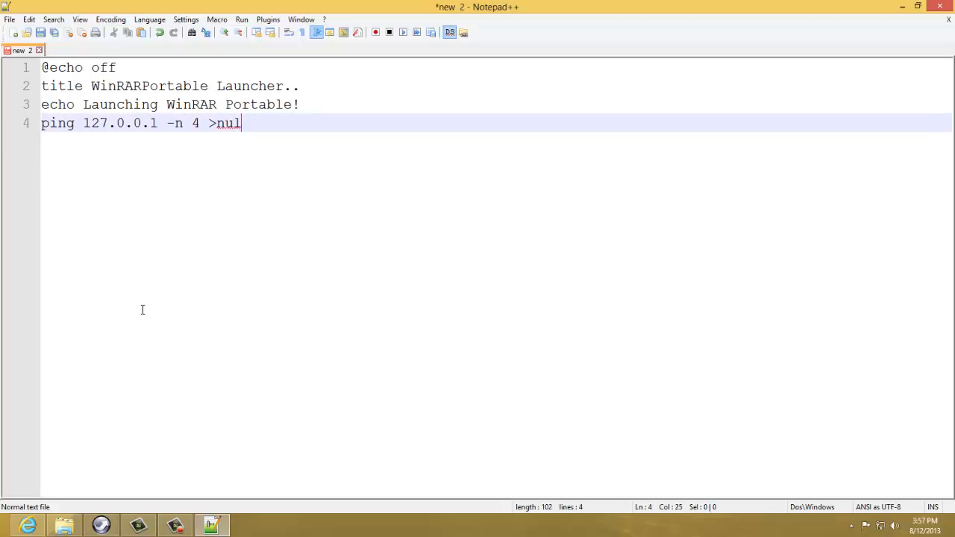
key("Return")
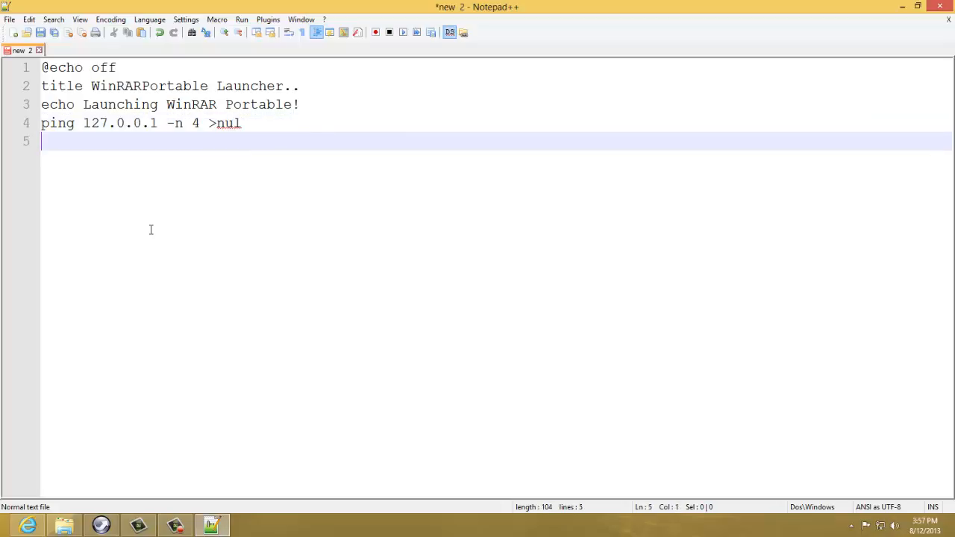
Start the fifth line of the script with the "call" command.
left_click_drag(202, 124, 3, 123)
left_click(211, 135)
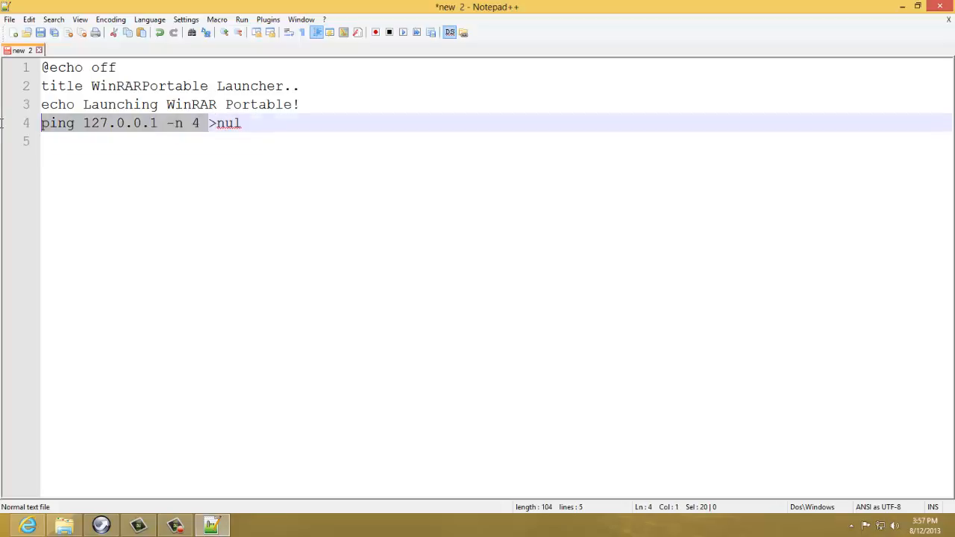
left_click(324, 152)
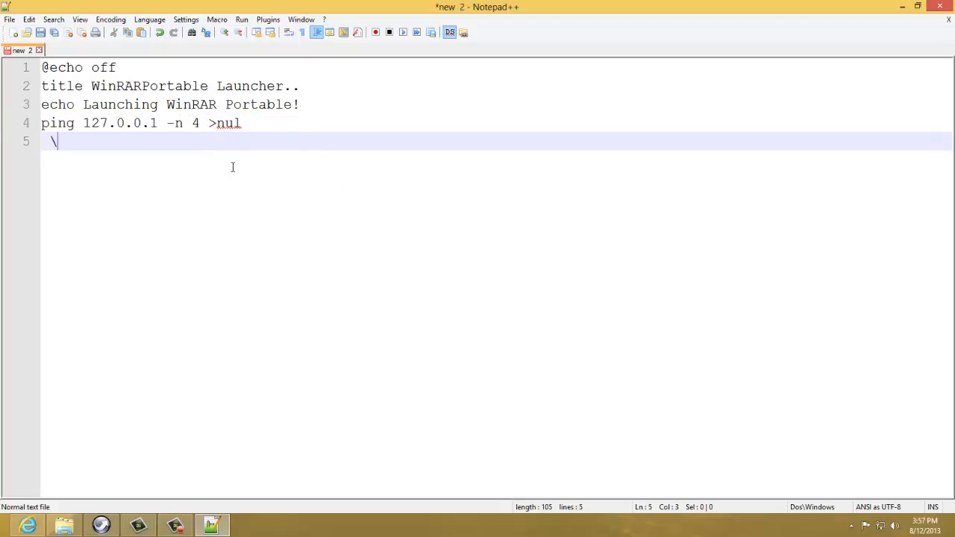
type("call")
Examine the WinRarPortable folder on the Desktop and its App and AppInfo subfolders to work out the launch path.
left_click(64, 526)
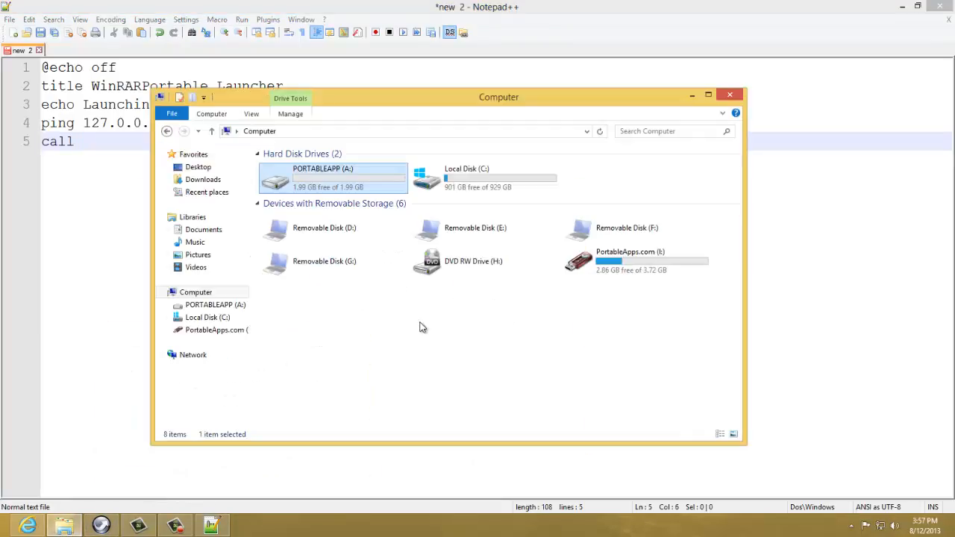
left_click(195, 169)
double_click(460, 265)
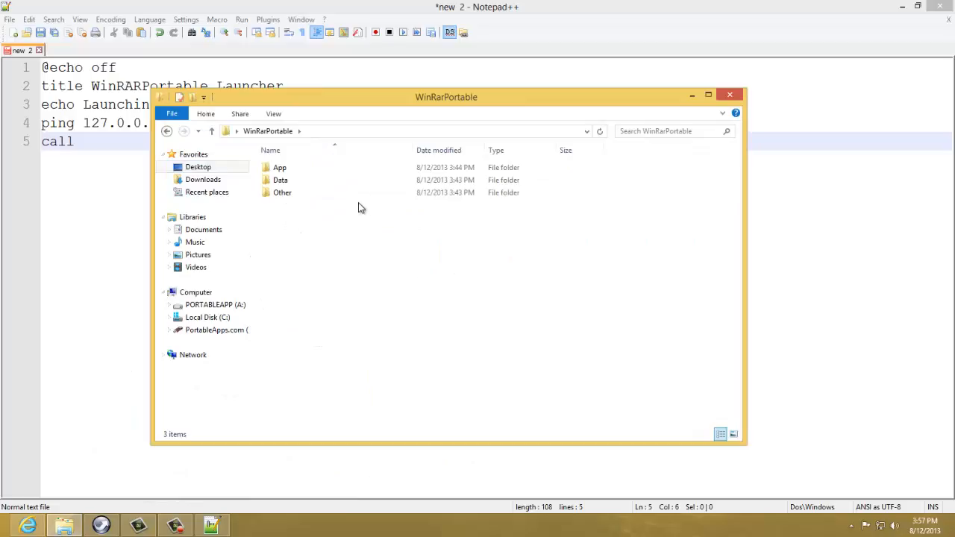
left_click(284, 182)
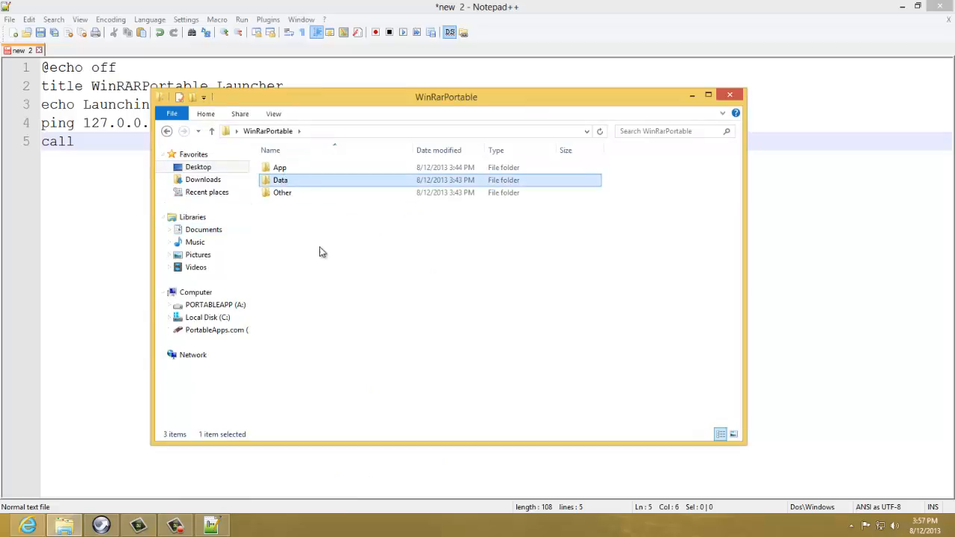
left_click(320, 251)
left_click_drag(291, 96, 467, 101)
left_click(454, 172)
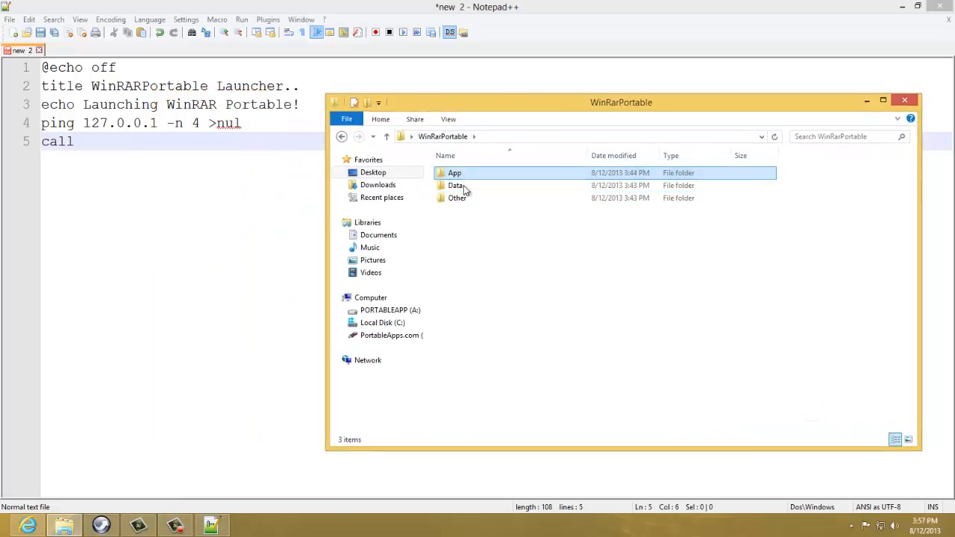
left_click_drag(470, 219, 480, 258)
left_click(459, 173)
left_click_drag(513, 261, 432, 209)
left_click_drag(482, 247, 428, 213)
left_click(453, 175)
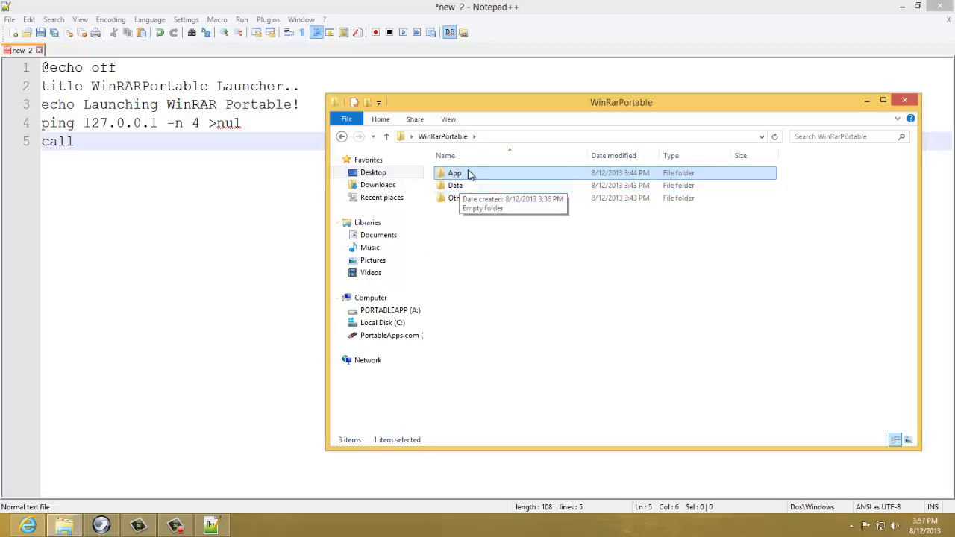
double_click(471, 173)
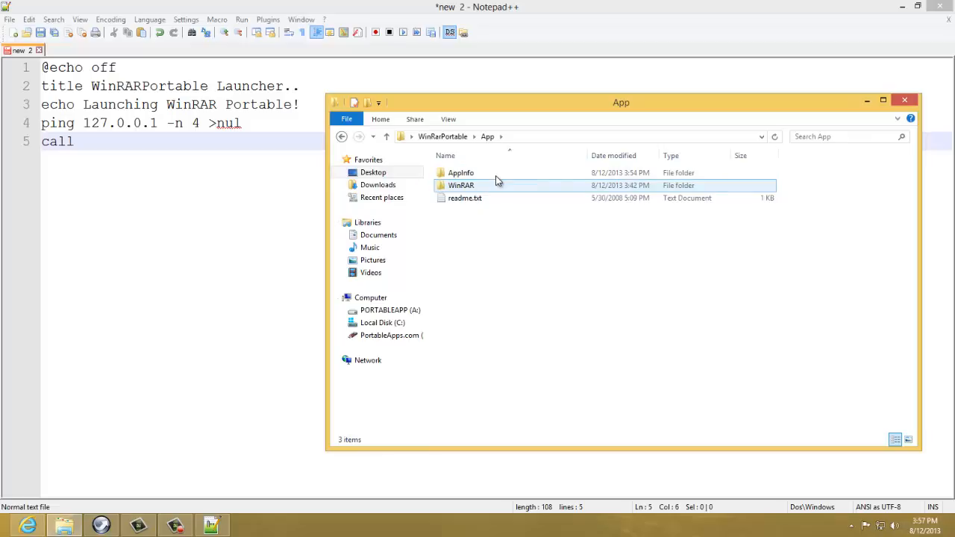
double_click(497, 175)
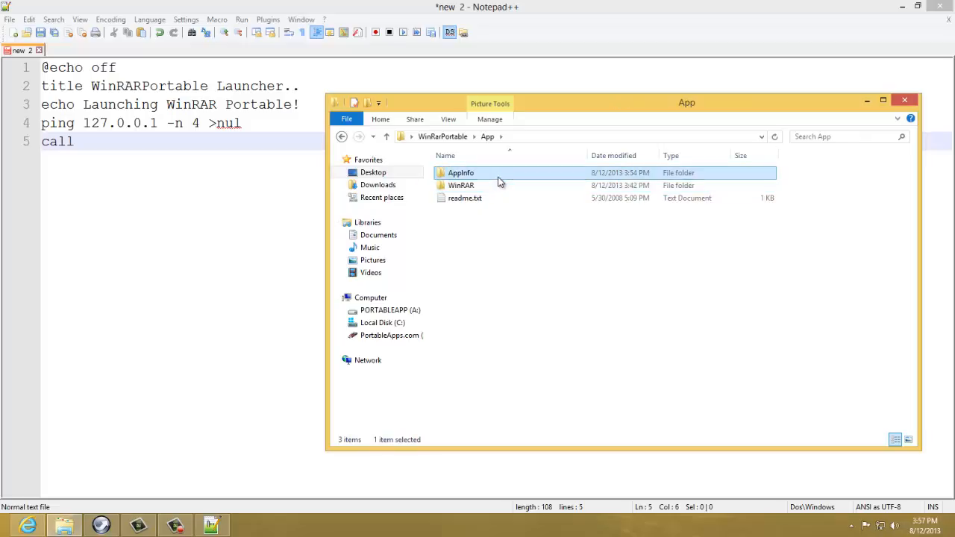
left_click(340, 136)
left_click(575, 136)
Add the path "App/AppInfo/WinRarPortable" to the call line in Notepad++.
left_click(136, 197)
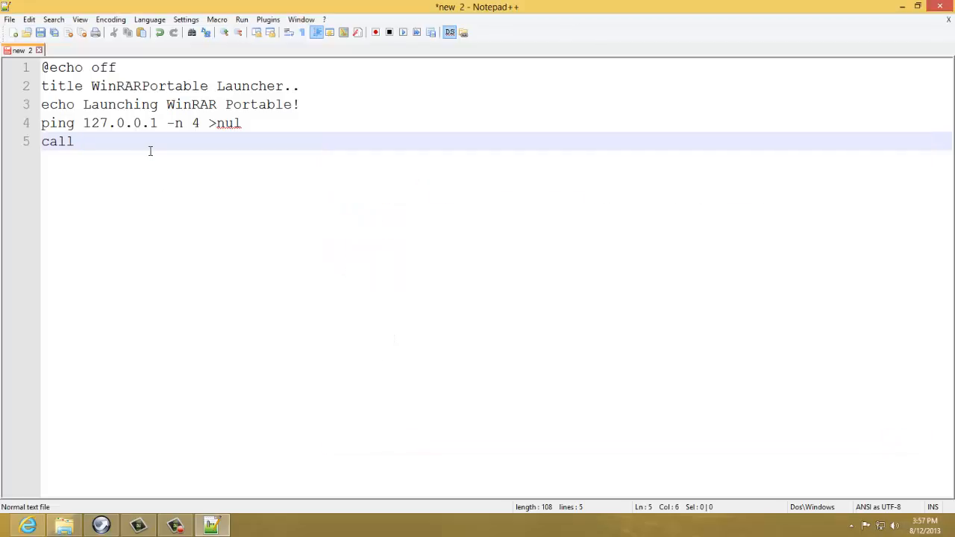
type("App/AppInfo/Win")
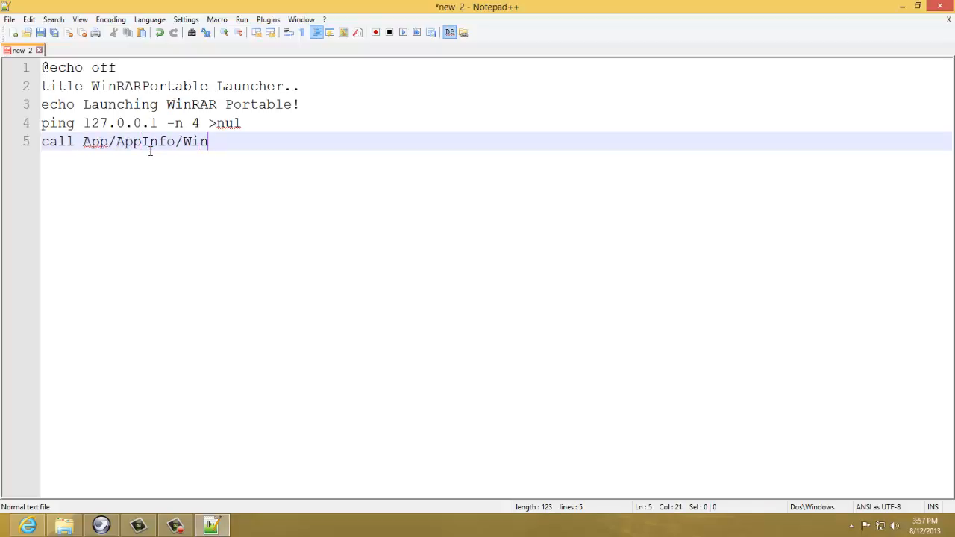
type("Rar.EX")
key("BackSpace")
type("PorTab")
key("BackSpace")
key("BackSpace")
key("BackSpace")
type("table")
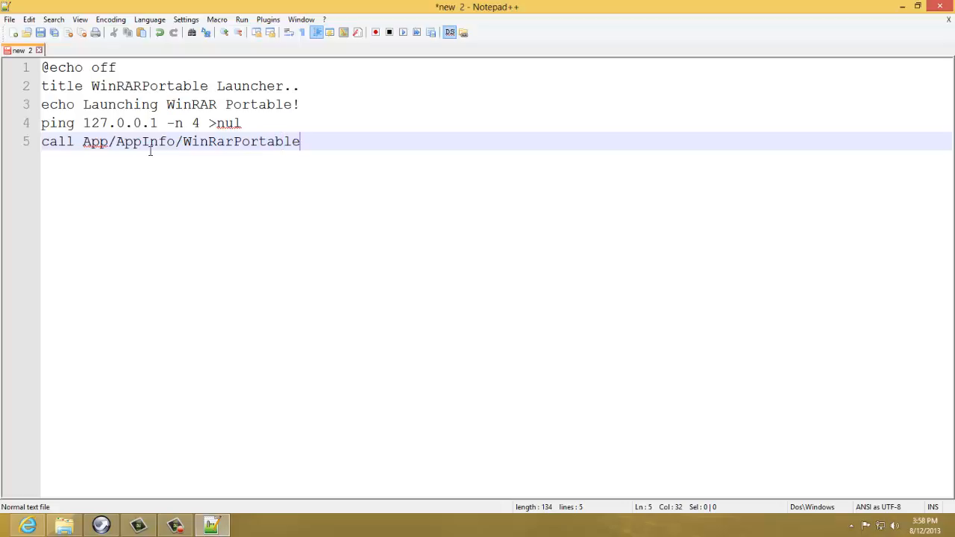
Check the WinRAR folder inside App for the executable, and delete "AppInfo/WinRarPortable" from the call path.
key("ctrl+s")
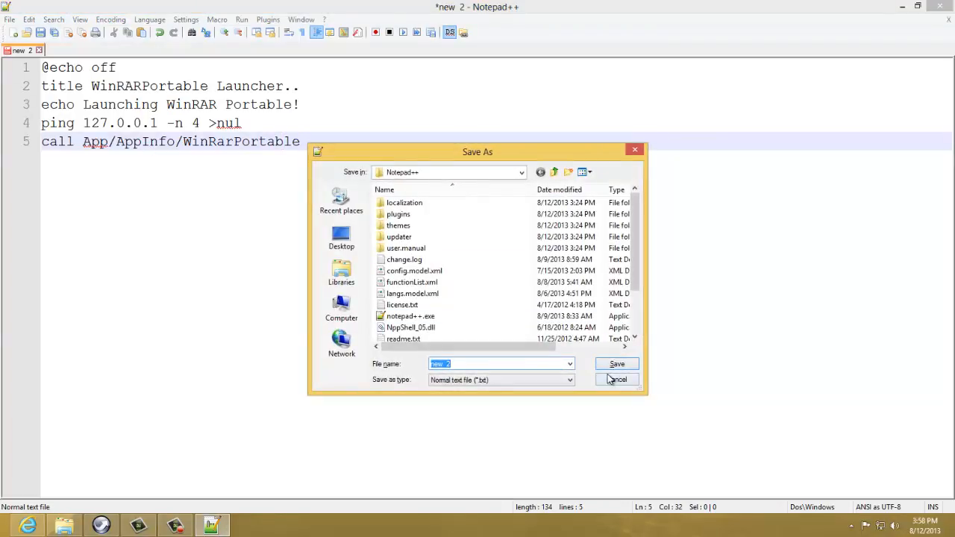
left_click(611, 379)
left_click(64, 526)
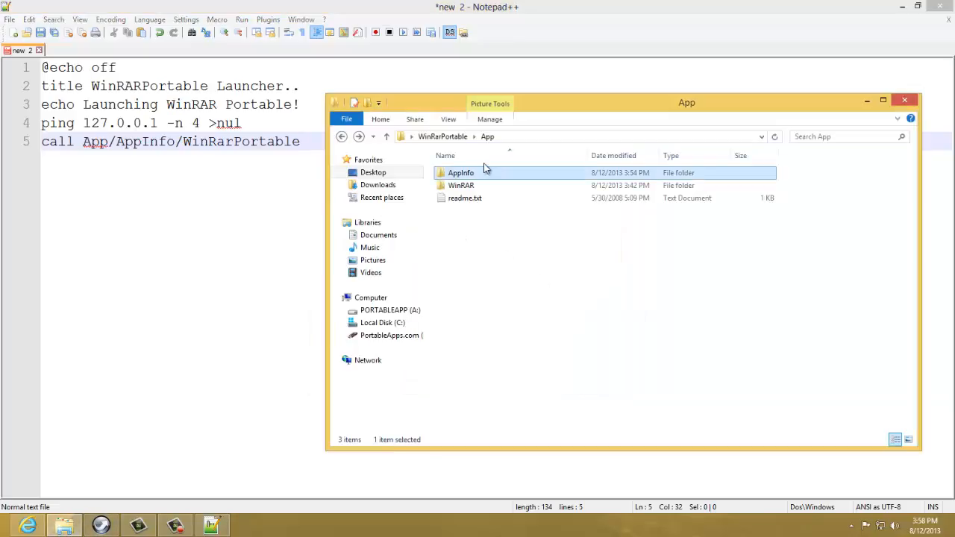
double_click(472, 186)
scroll(477, 298, "down", 3)
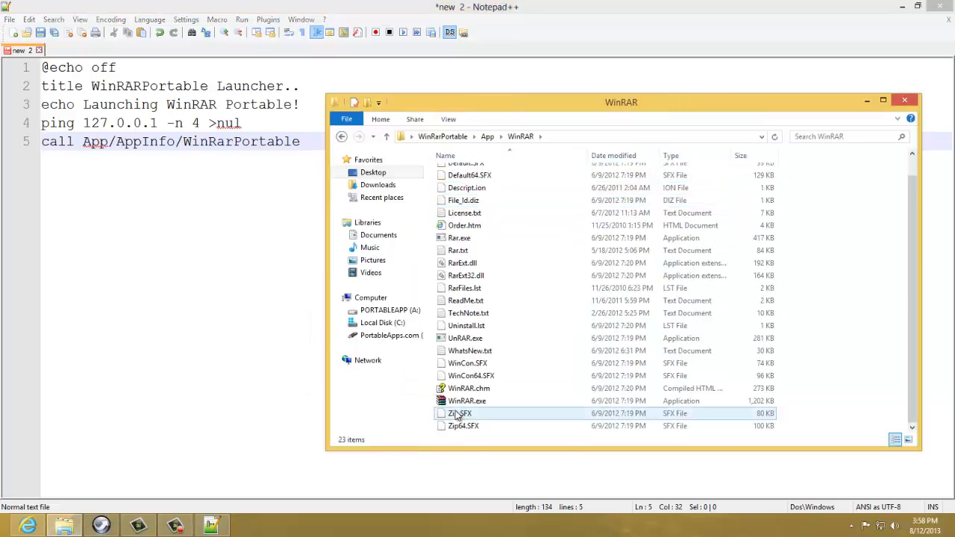
left_click(309, 141)
left_click_drag(309, 141, 117, 143)
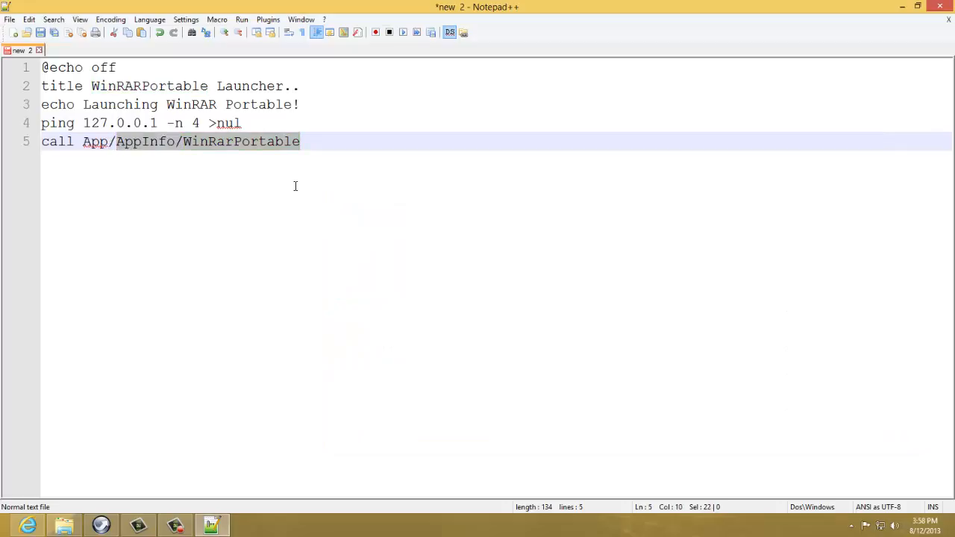
key("Delete")
Examine the file list of the App/WinRAR folder to identify the program's executable.
left_click(63, 526)
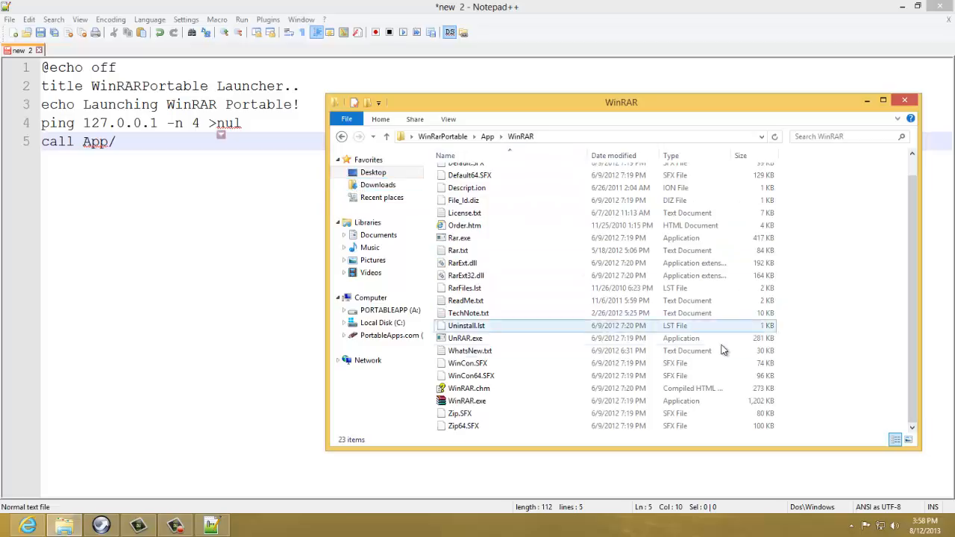
scroll(694, 332, "up", 1)
scroll(664, 311, "down", 1)
scroll(589, 289, "up", 1)
scroll(580, 206, "down", 1)
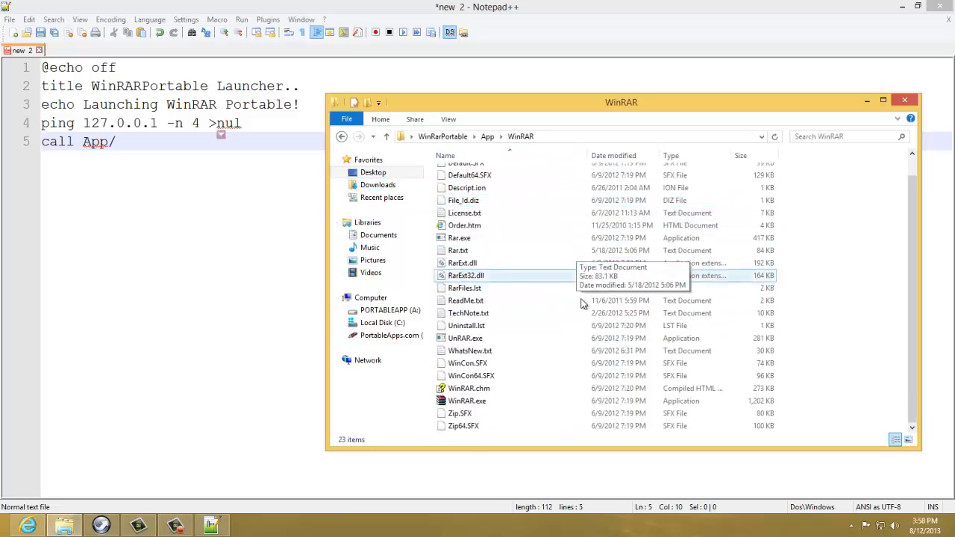
scroll(582, 290, "up", 1)
scroll(550, 271, "down", 1)
scroll(522, 312, "up", 1)
scroll(531, 310, "down", 1)
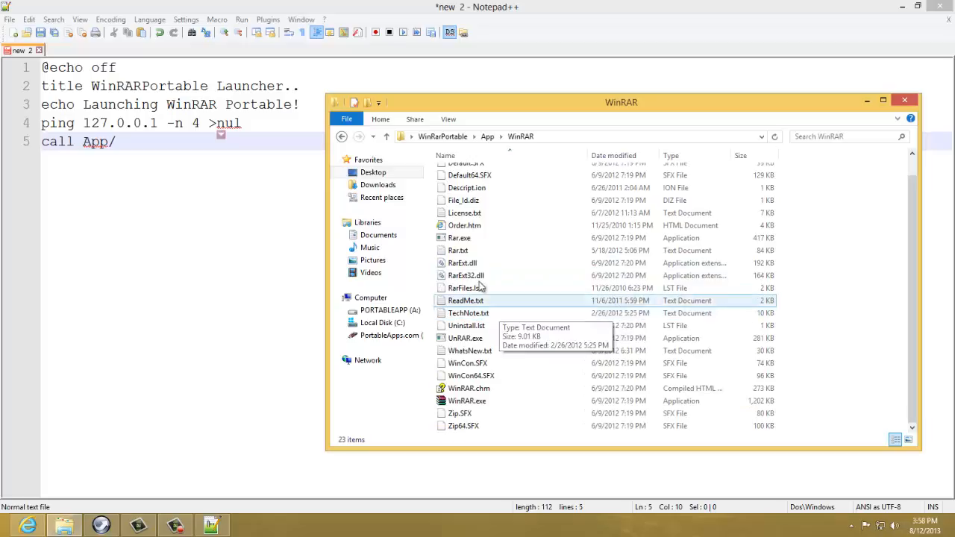
Complete the call path with "WinRAR/WinRAR.exe" and check the file name against the WinRAR folder.
left_click(166, 142)
type("WinRA")
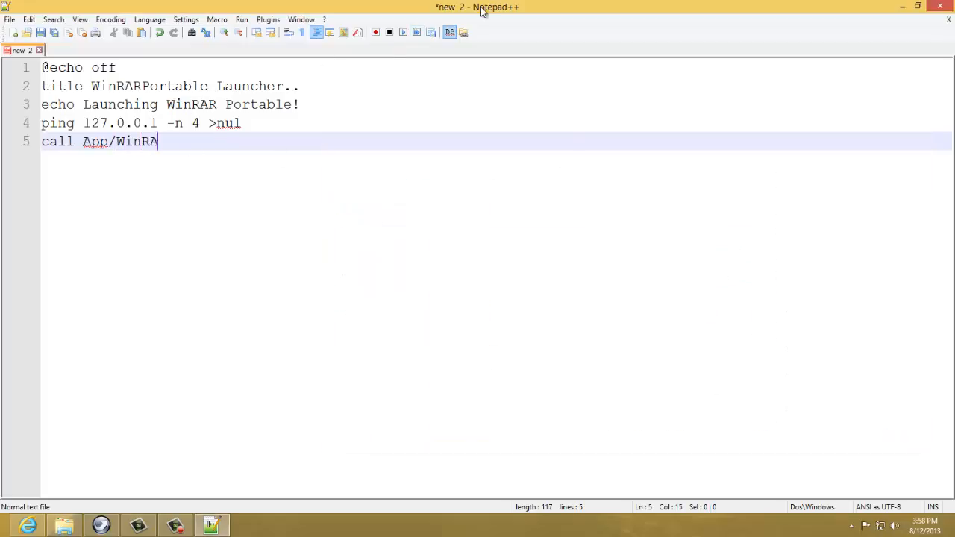
type("R/WinRAR.exe")
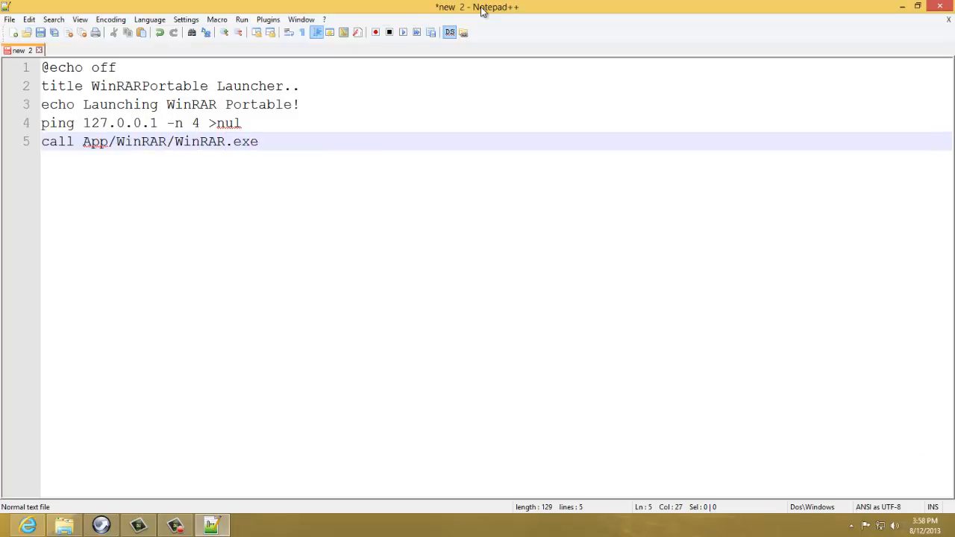
left_click(64, 525)
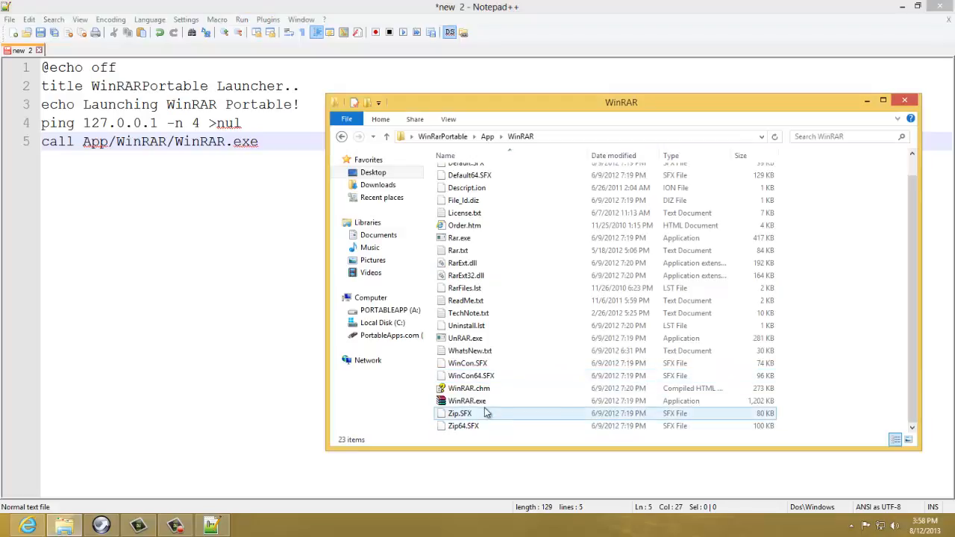
left_click(277, 142)
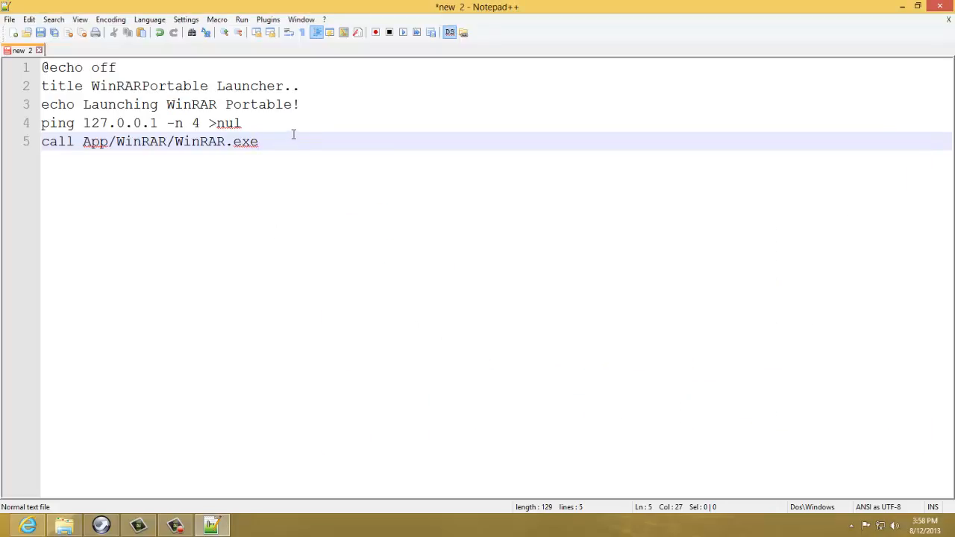
Add a final "exit" line to the script and save it to the Desktop as converttoexe.bat.
key("Return")
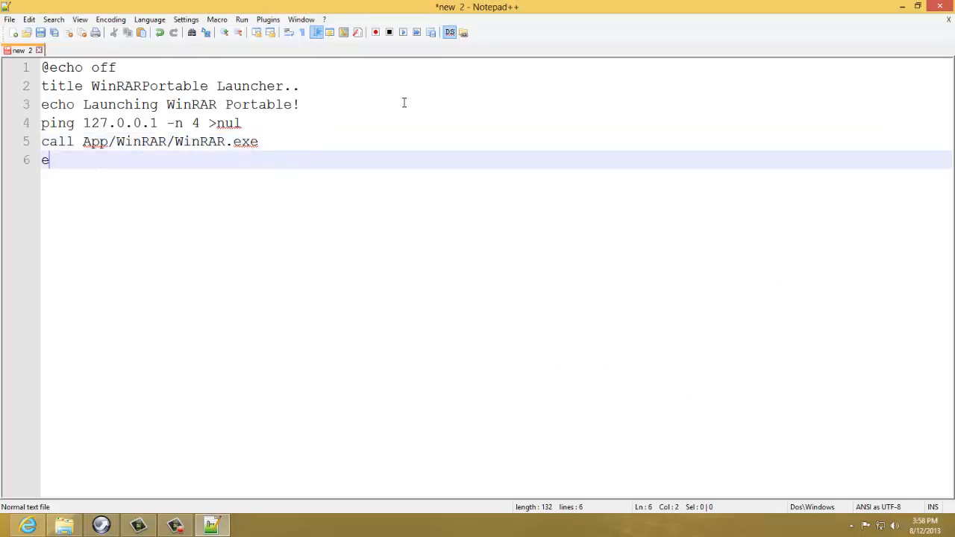
key("ctrl+s")
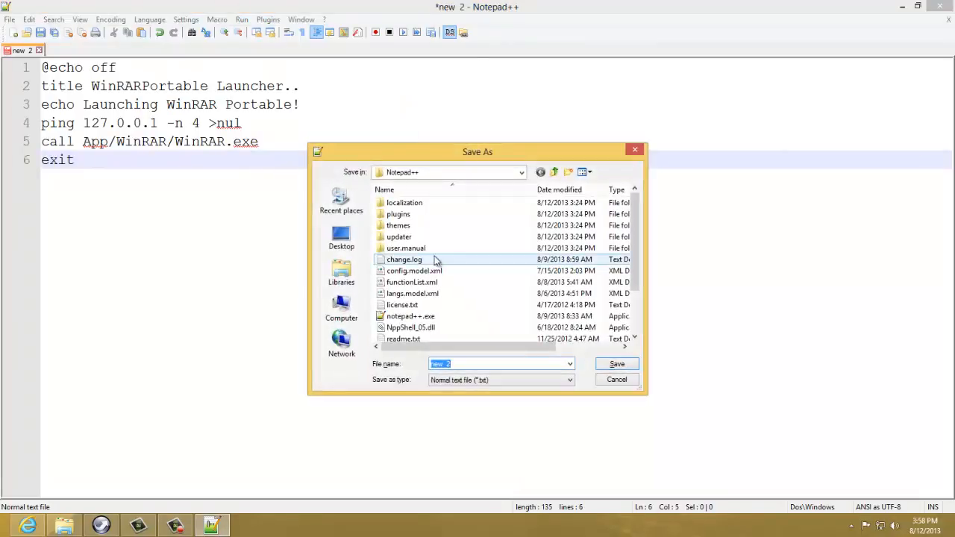
left_click(341, 237)
key("BackSpace")
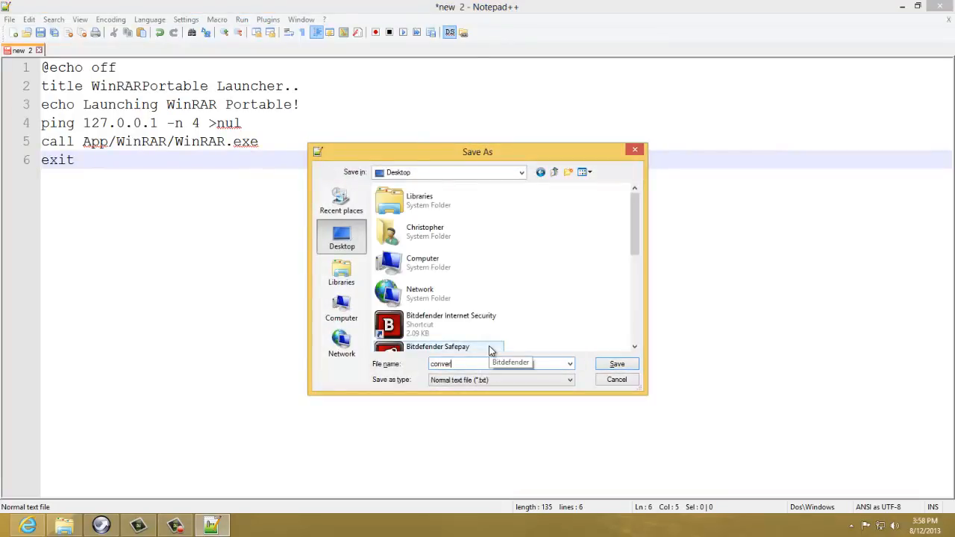
type("converttoexe.bat")
key("Return")
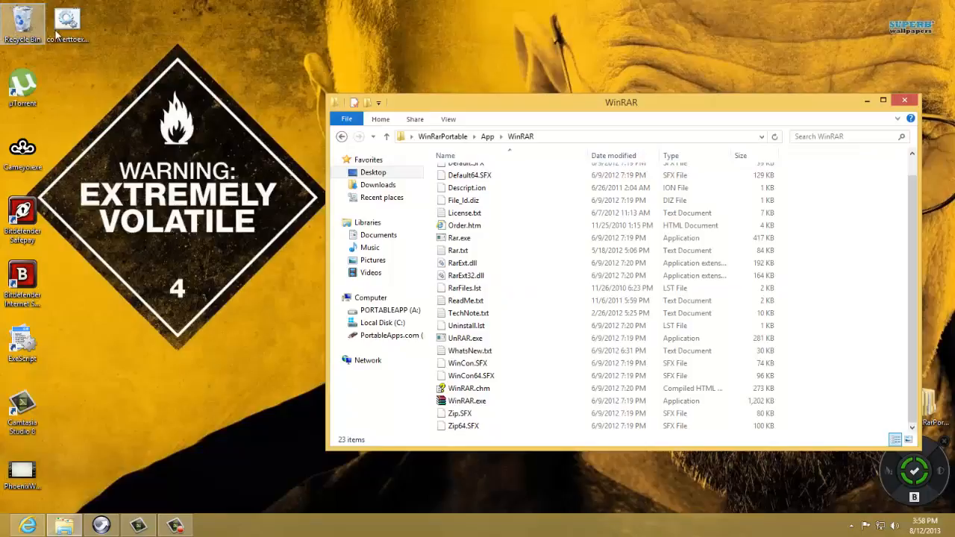
Move converttoexe.bat from the Desktop into the WinRarPortable folder and run it.
left_click_drag(70, 35, 327, 127)
left_click(284, 127)
left_click(475, 138)
left_click(450, 137)
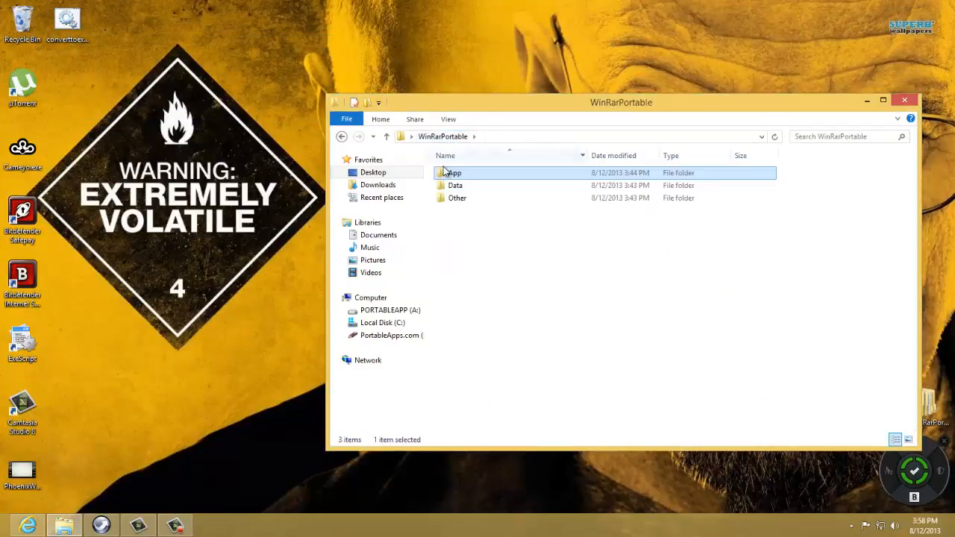
left_click_drag(67, 23, 512, 251)
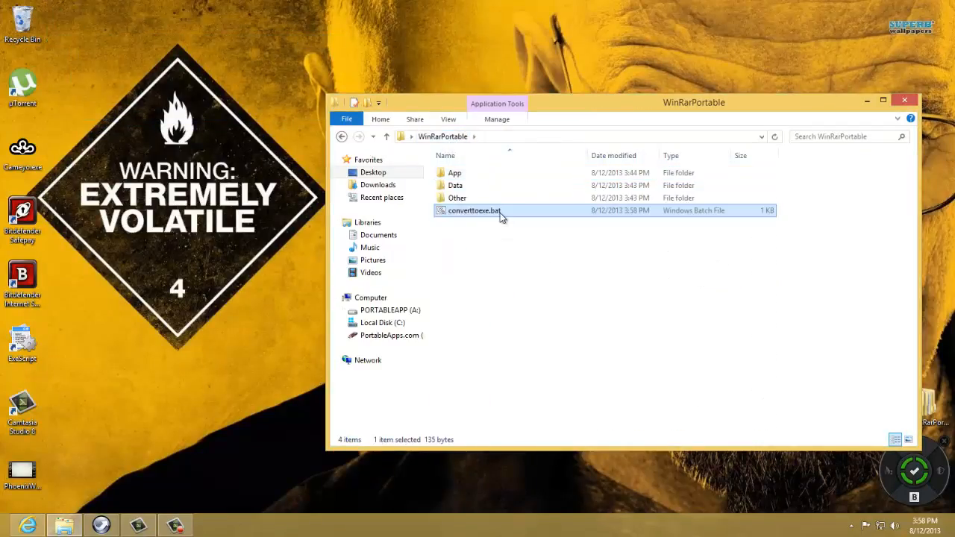
double_click(500, 213)
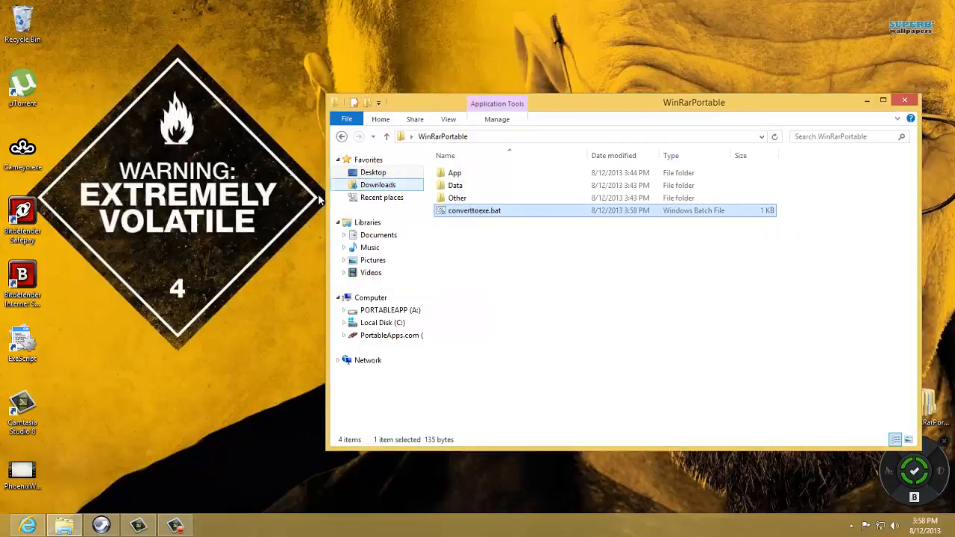
Insert a "pause" line before "exit" in converttoexe.bat and test the saved script.
right_click(487, 209)
left_click(513, 229)
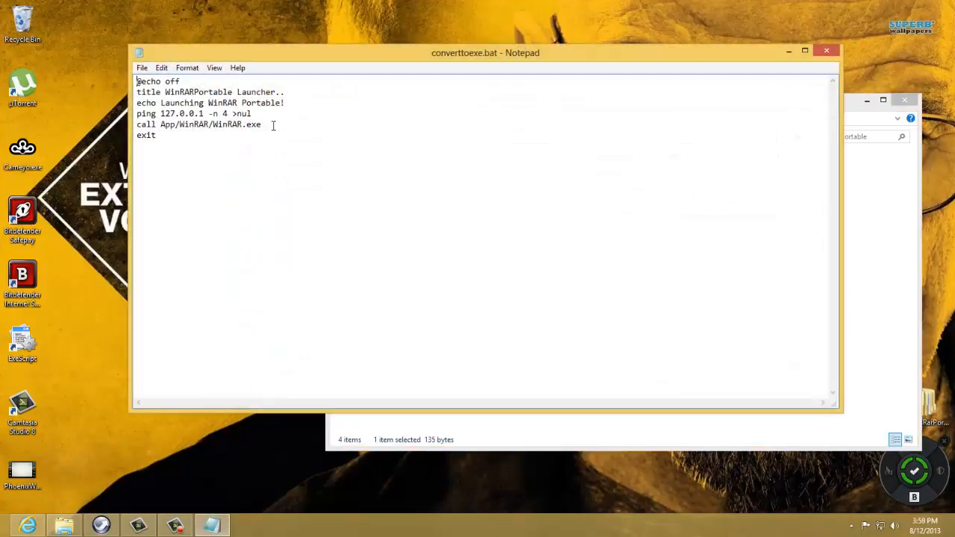
key("Return")
key("ctrl+s")
left_click(826, 51)
double_click(488, 214)
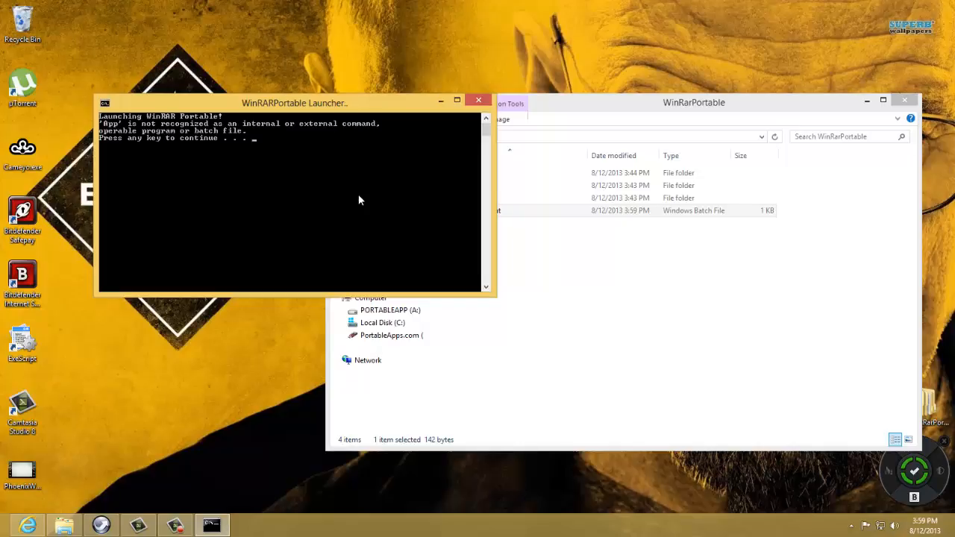
key("Return")
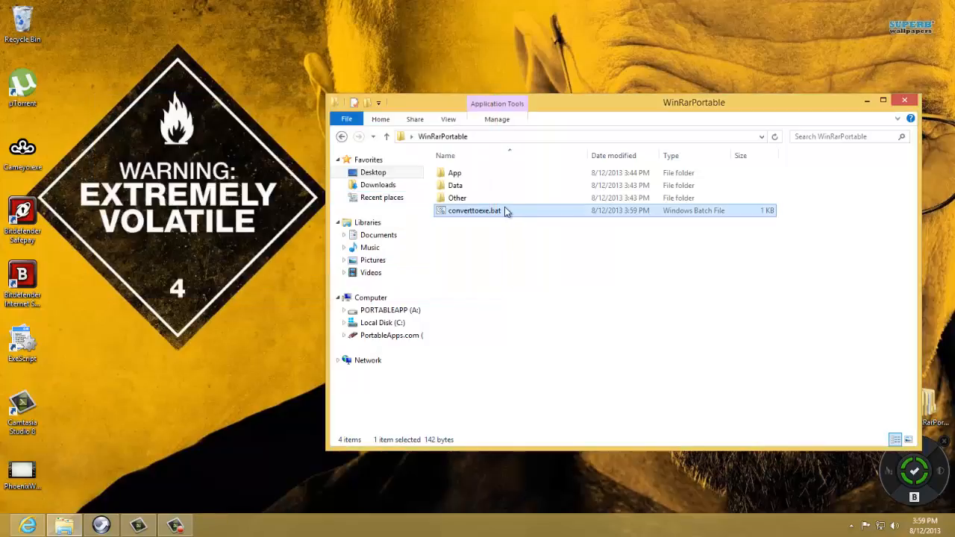
Try a leading "/" before App in the call path of converttoexe.bat and test the script.
right_click(508, 211)
left_click(531, 228)
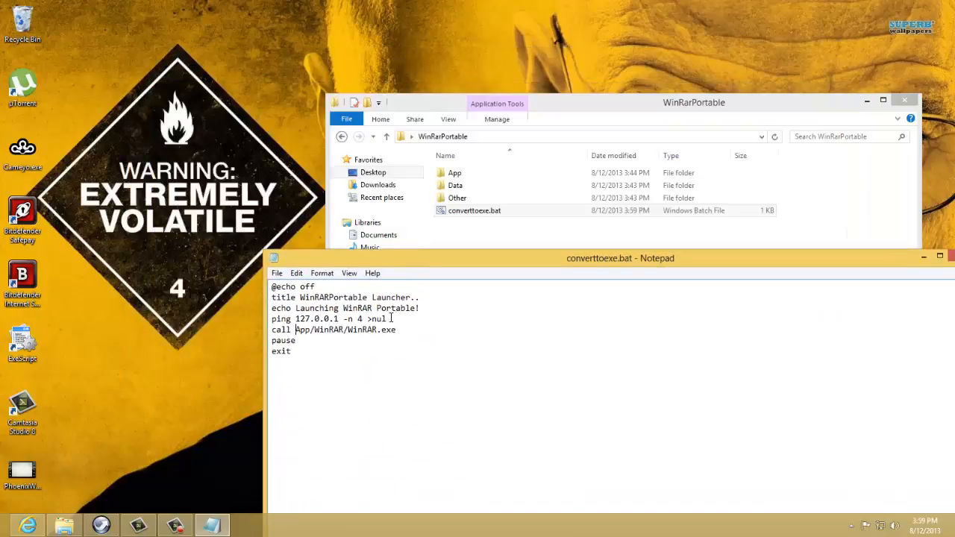
type("/")
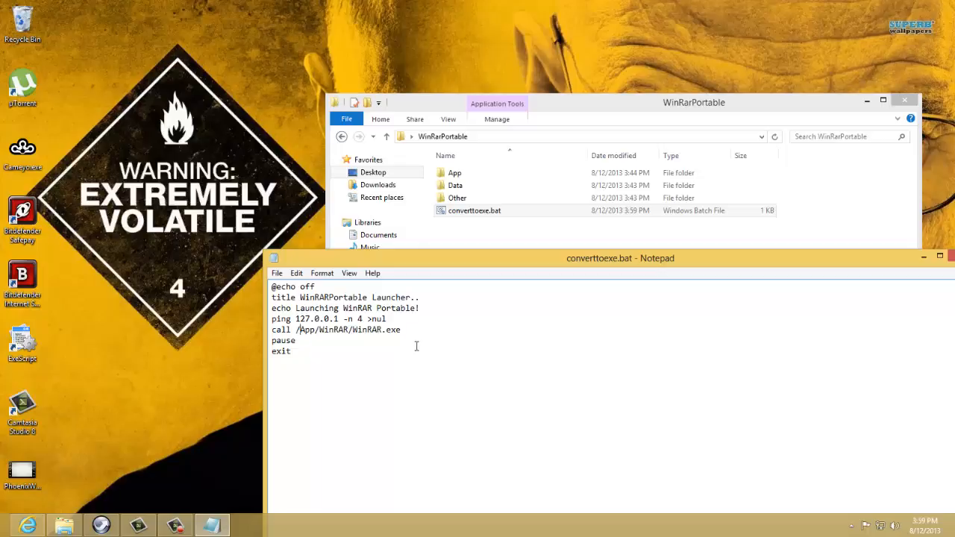
key("alt+F4")
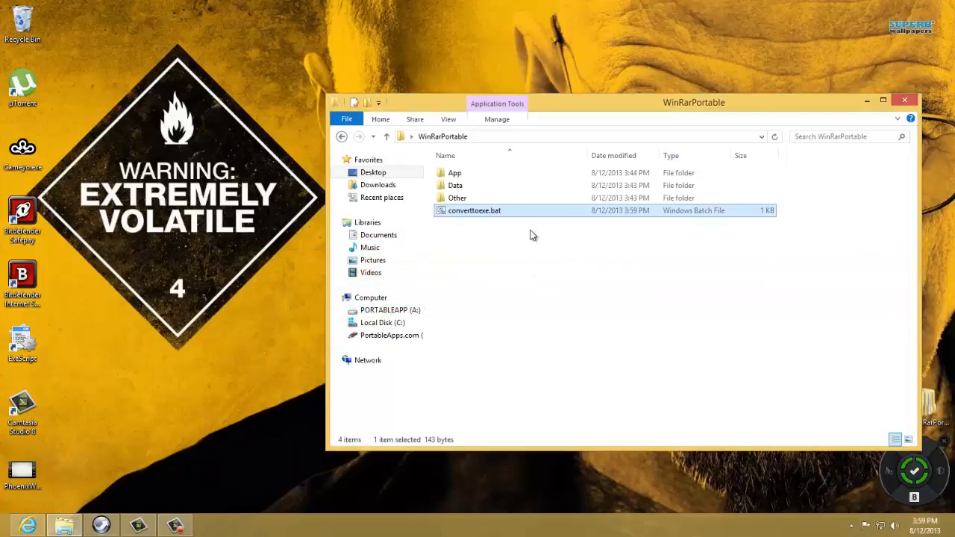
double_click(529, 215)
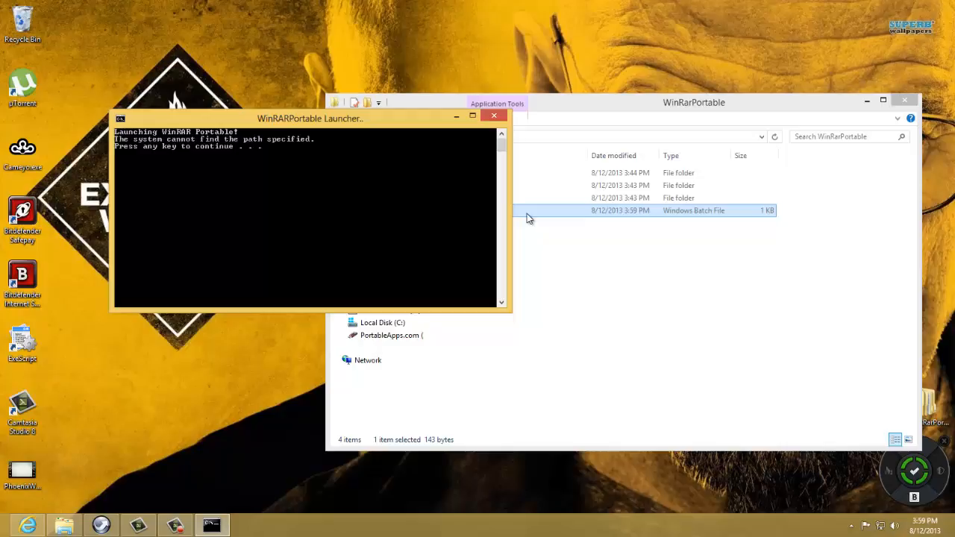
key("Return")
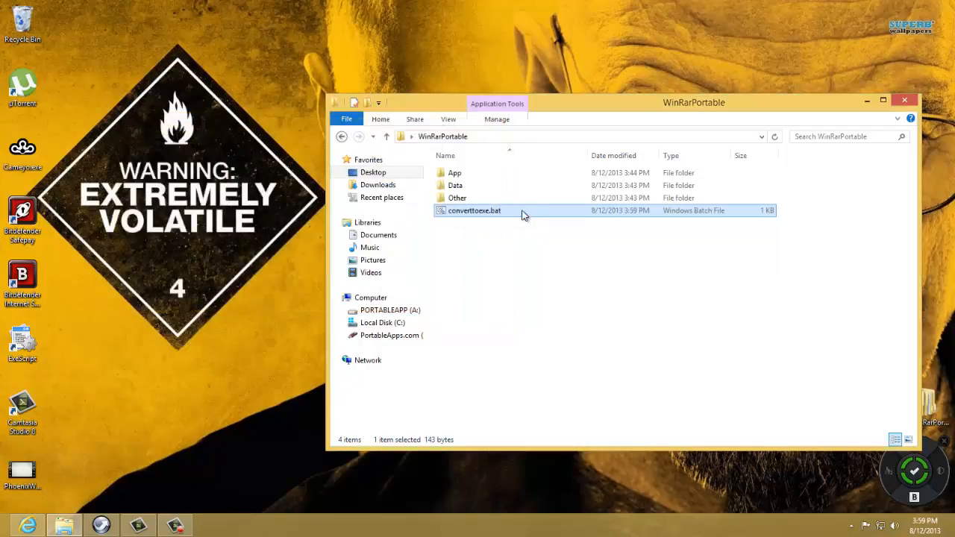
Replace the leading "/" in the call path with "." and test the script again.
right_click(529, 212)
left_click(556, 231)
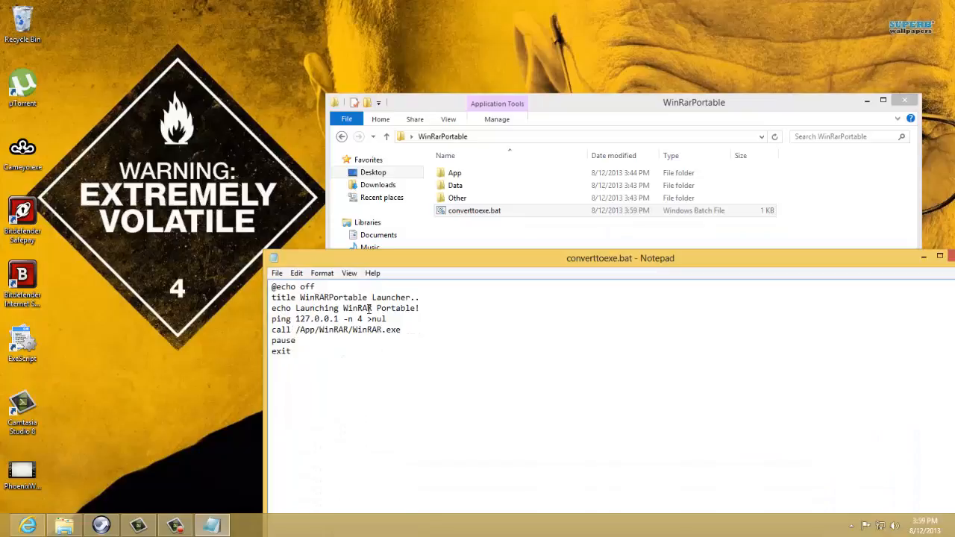
key("BackSpace")
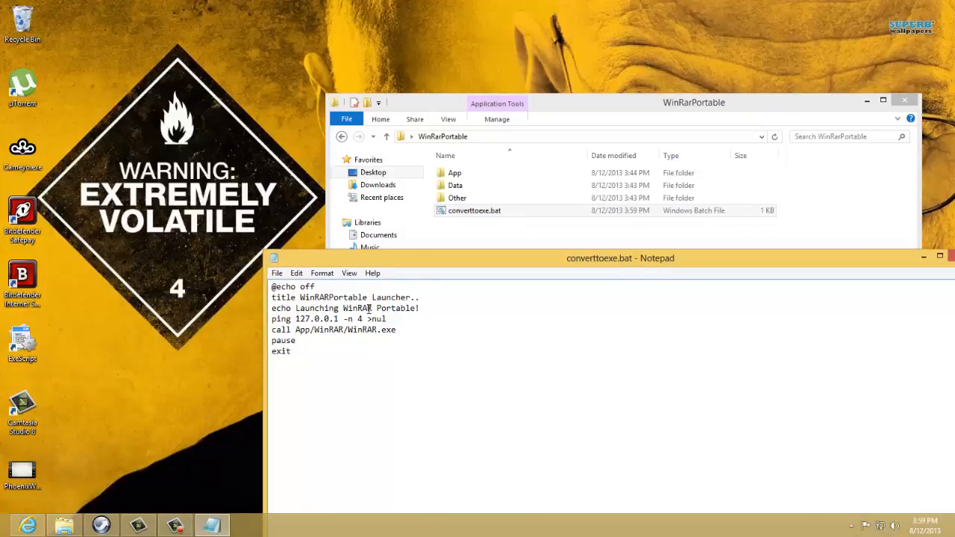
type(".")
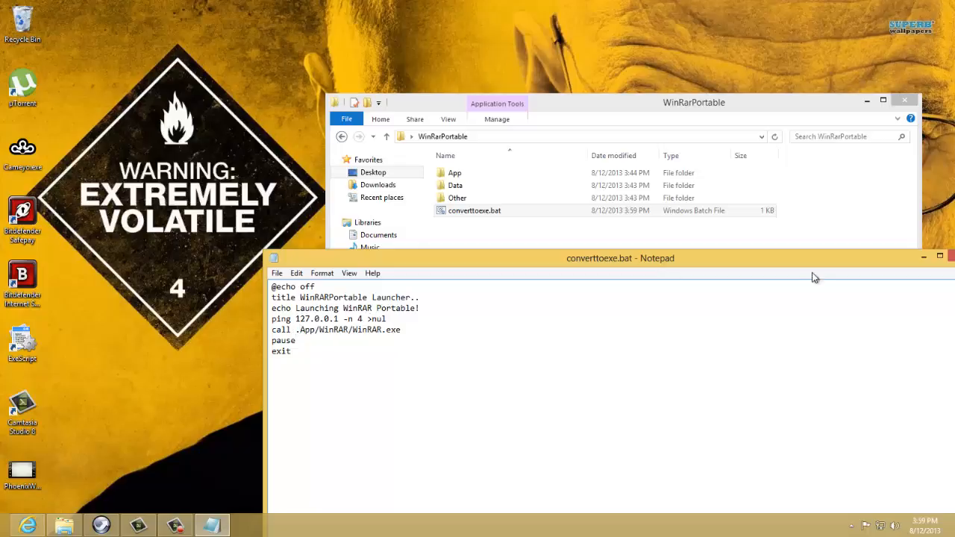
left_click(948, 255)
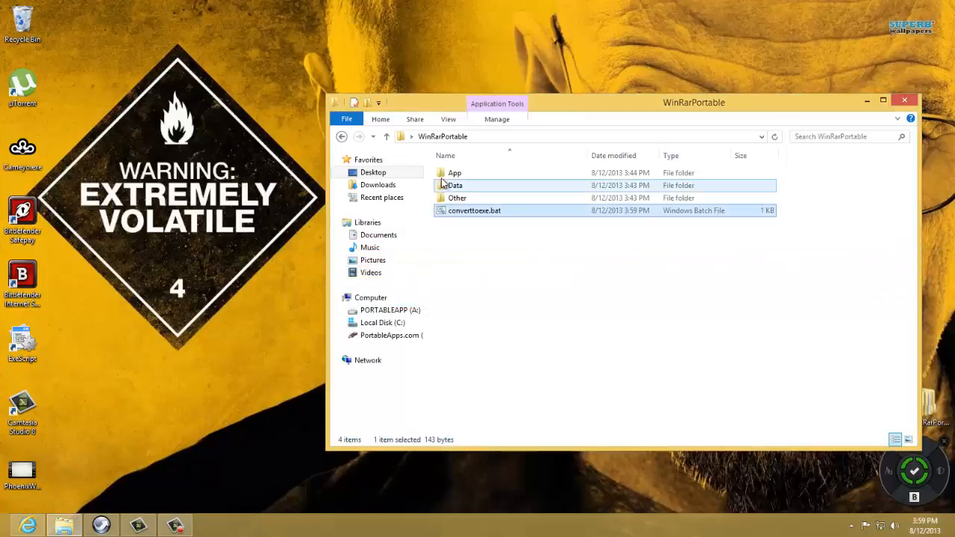
double_click(488, 212)
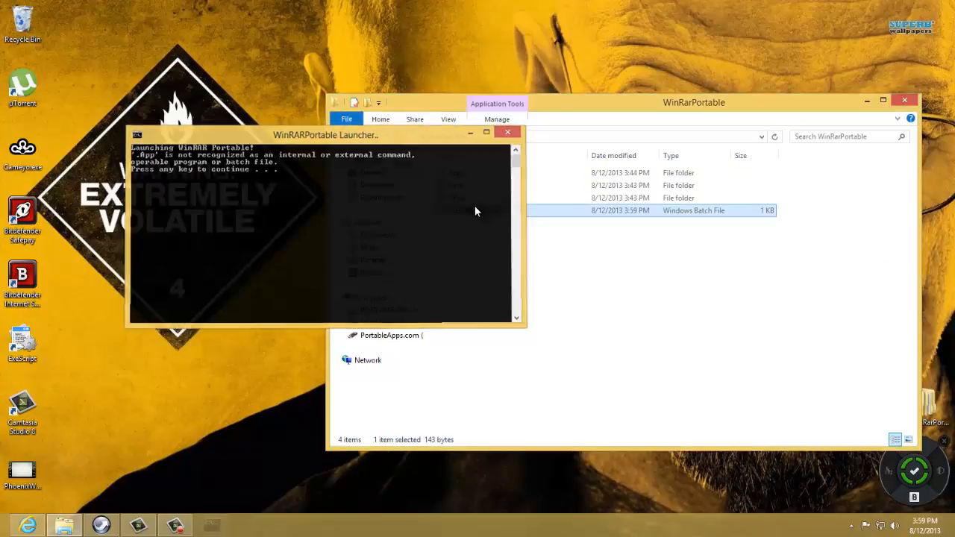
key("Return")
Change the call path to "App/WinRAR/WinRAR.exe" enclosed in double quotes, without the leading dot, and test that the script launches WinRAR.
right_click(476, 212)
left_click(500, 227)
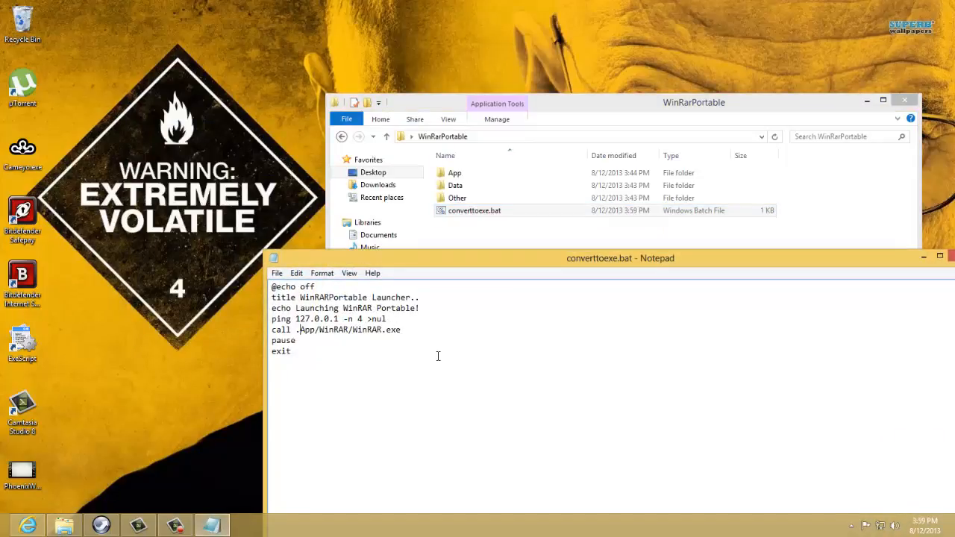
key("BackSpace")
type("\"")
left_click(940, 256)
double_click(466, 213)
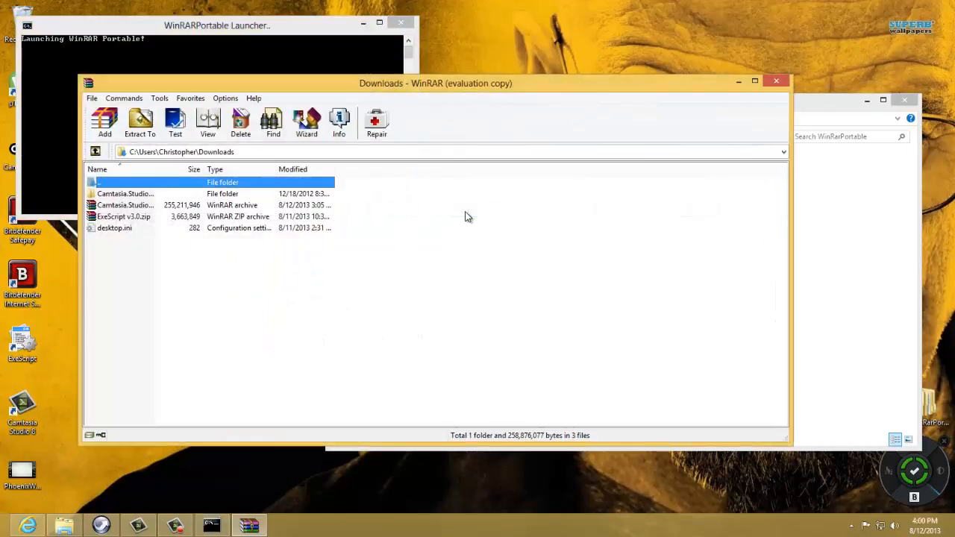
left_click(780, 82)
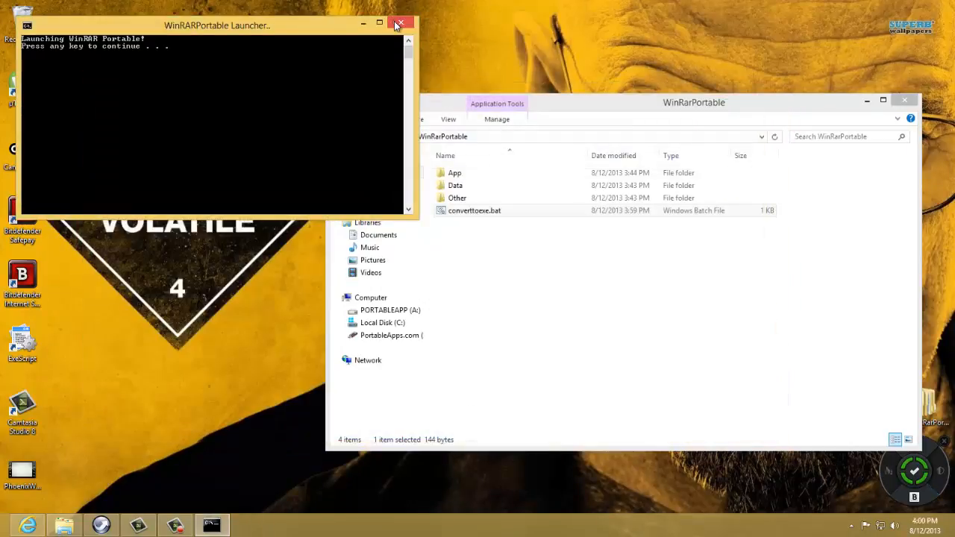
key("Return")
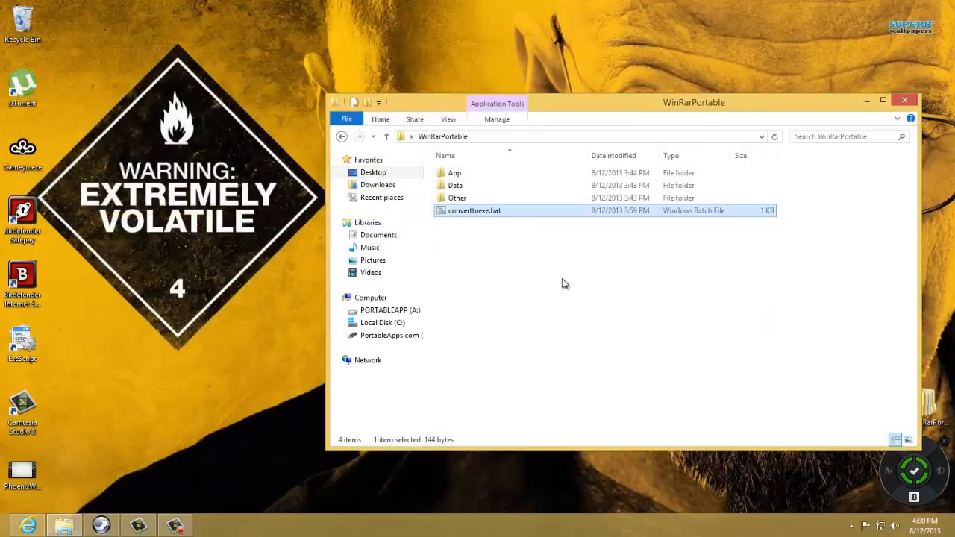
Delete the "pause" command from converttoexe.bat and save the script.
right_click(496, 212)
left_click(550, 233)
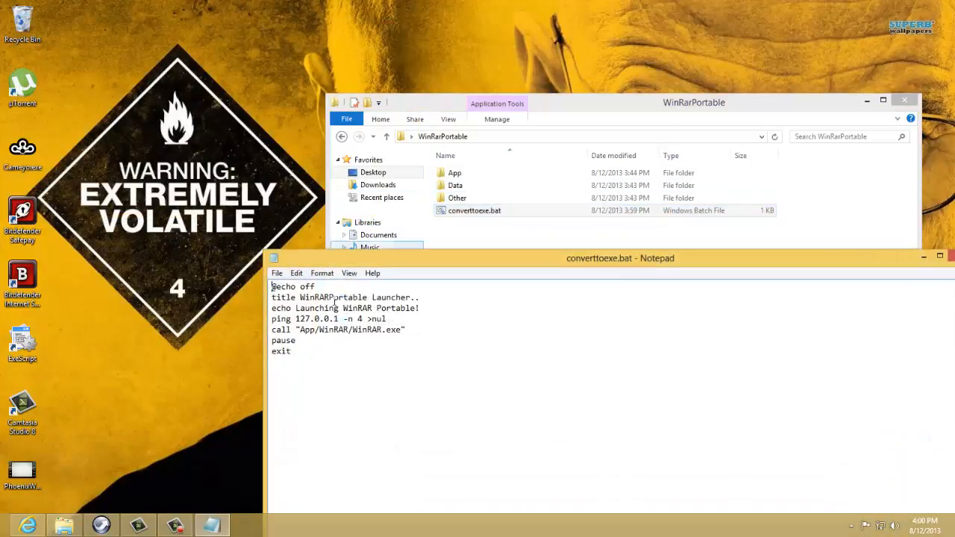
left_click_drag(350, 341, 231, 341)
key("BackSpace")
key("BackSpace")
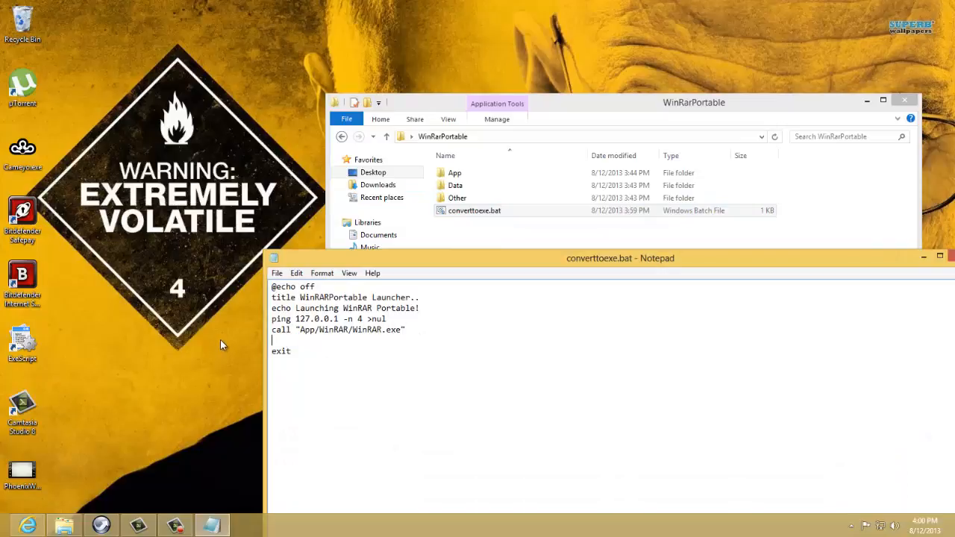
left_click(950, 255)
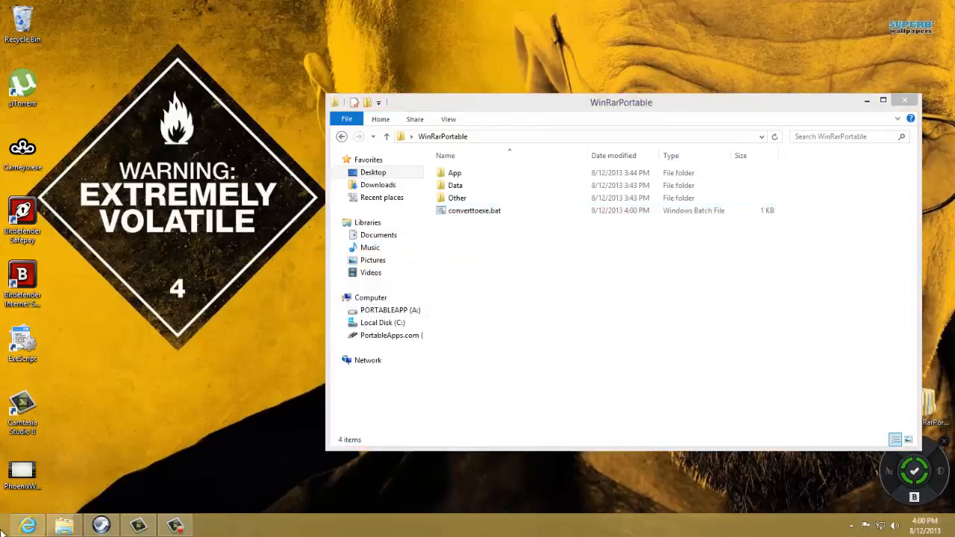
Launch ExeScript and maximize its window.
left_click(3, 531)
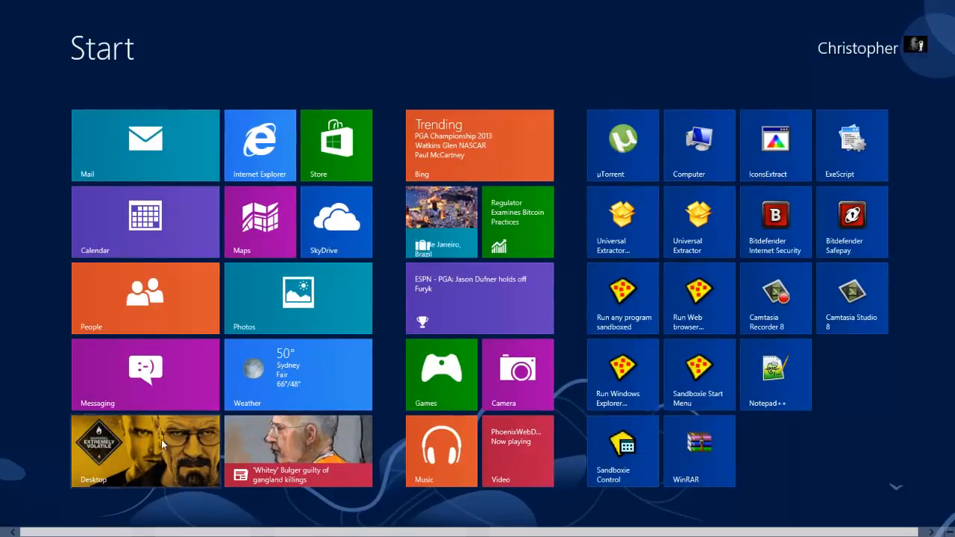
mouse_move(2, 534)
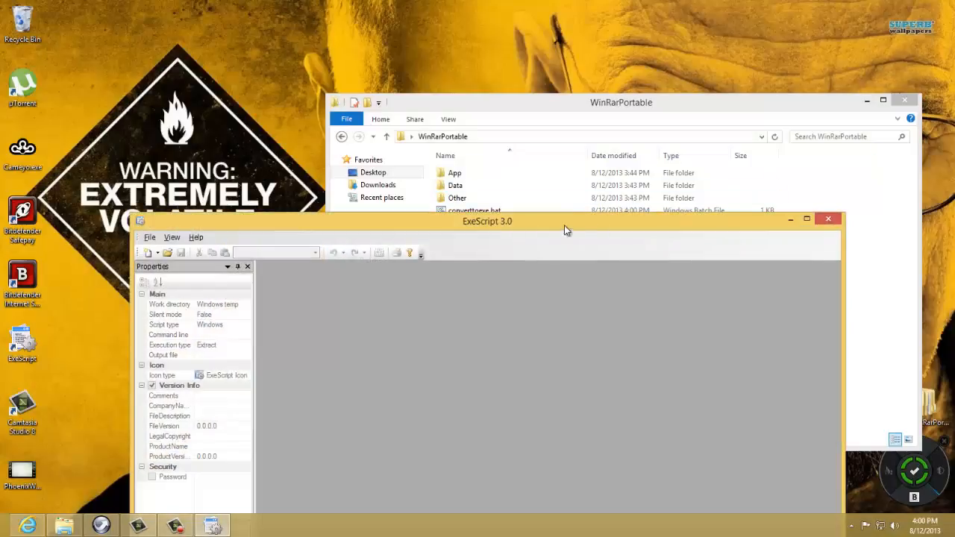
left_click_drag(564, 225, 535, 169)
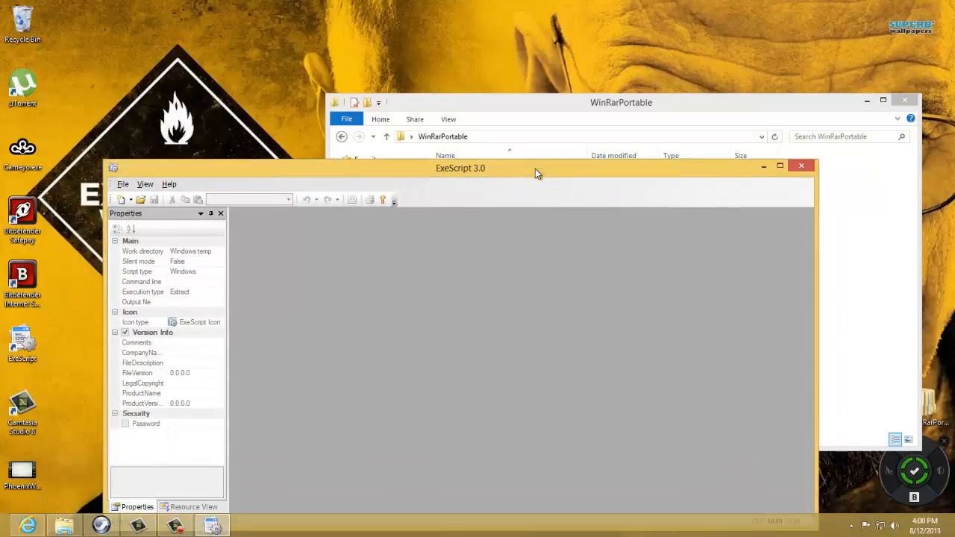
double_click(534, 172)
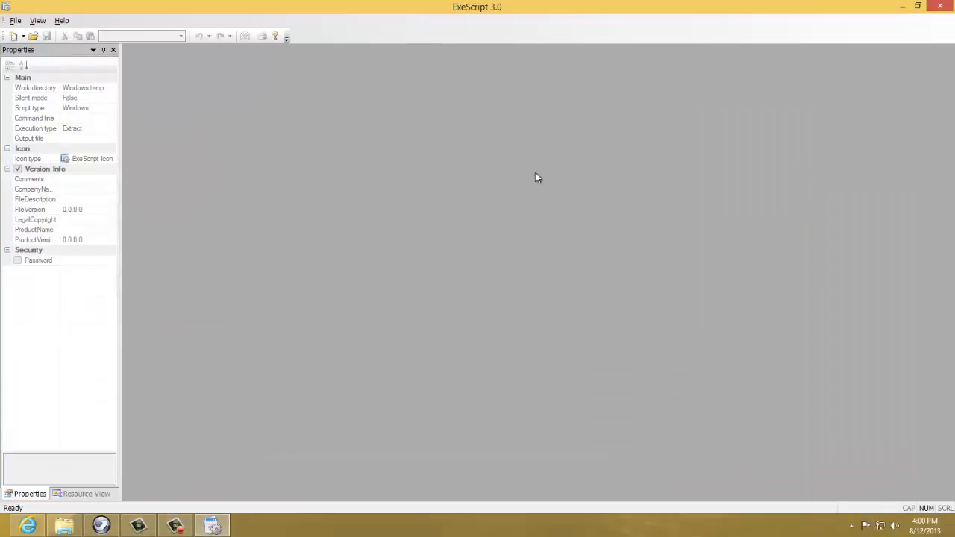
Open converttoexe.bat from the WinRarPortable folder in ExeScript.
left_click(15, 20)
mouse_move(37, 35)
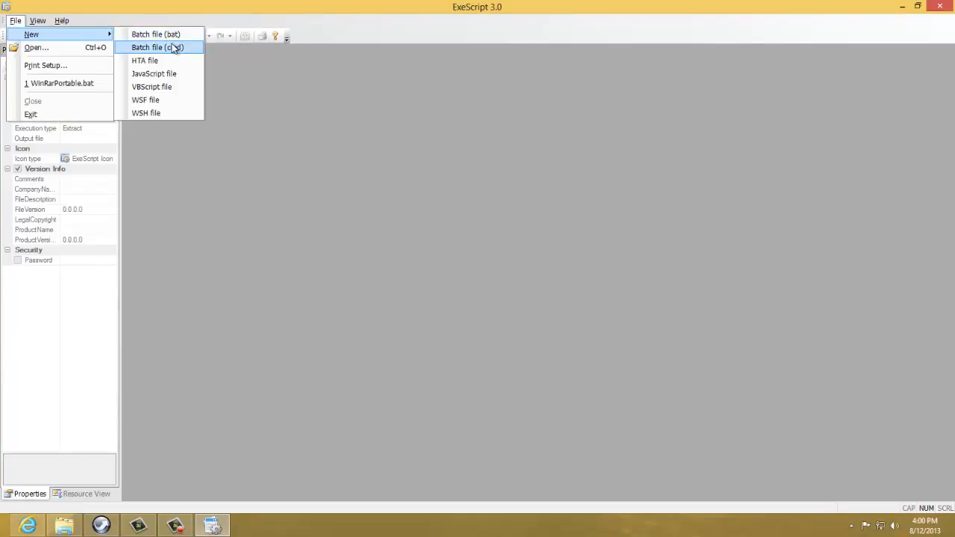
left_click(268, 73)
left_click(33, 36)
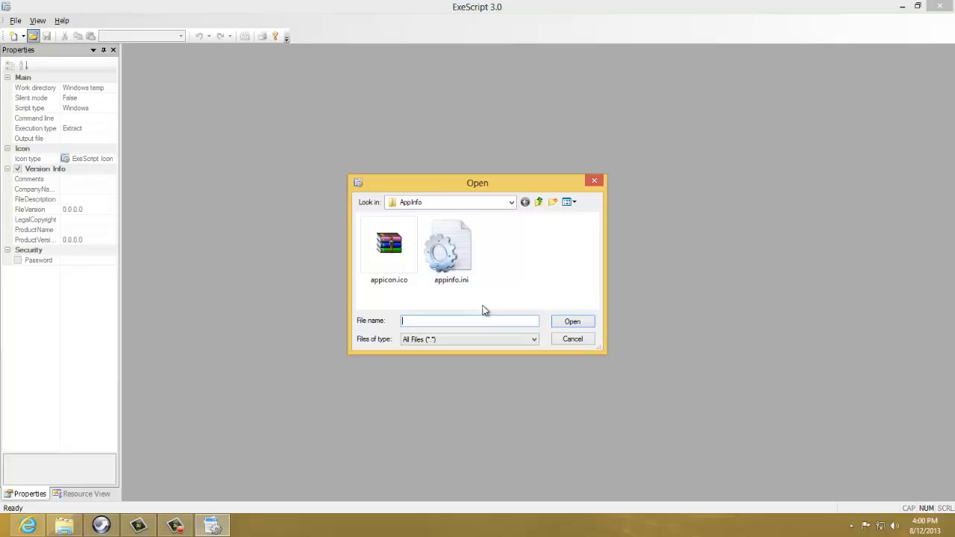
left_click(538, 203)
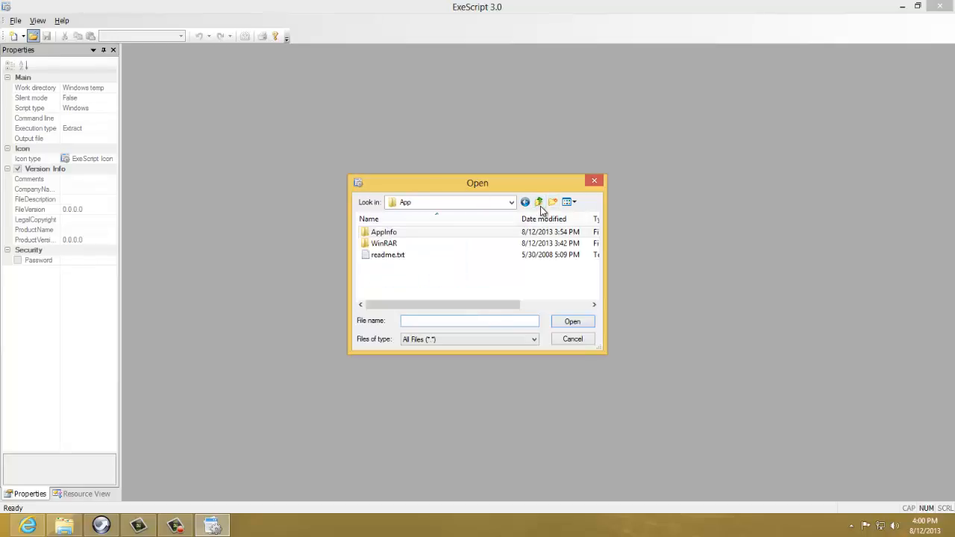
left_click(539, 202)
double_click(460, 270)
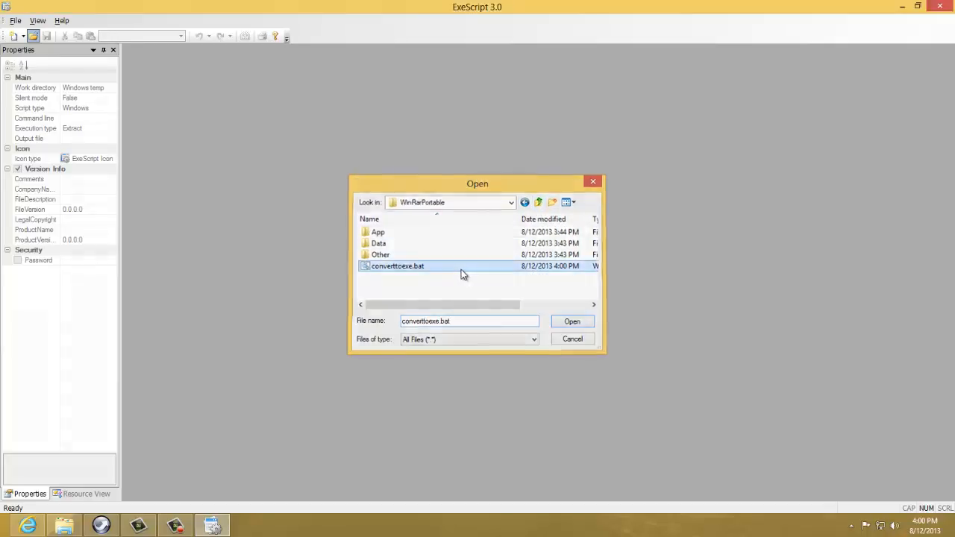
Set the icon type to Custom Icon and use appicon.ico from the App\AppInfo folder of WinRarPortable.
left_click(285, 186)
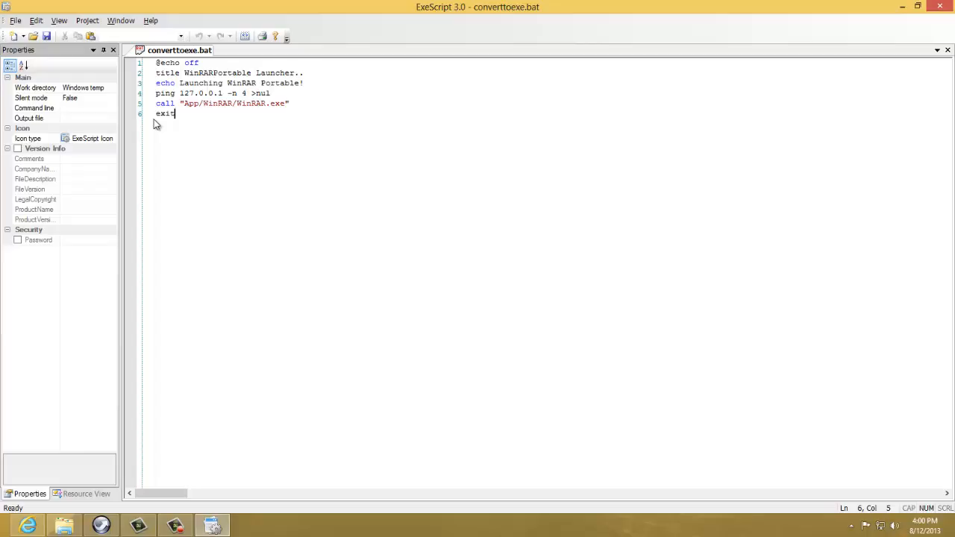
left_click(94, 139)
left_click(112, 138)
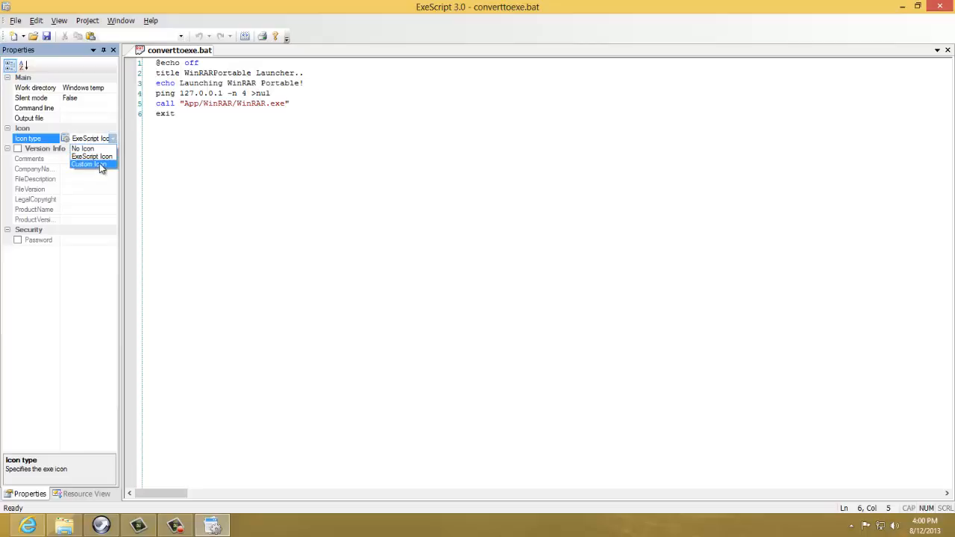
left_click(99, 164)
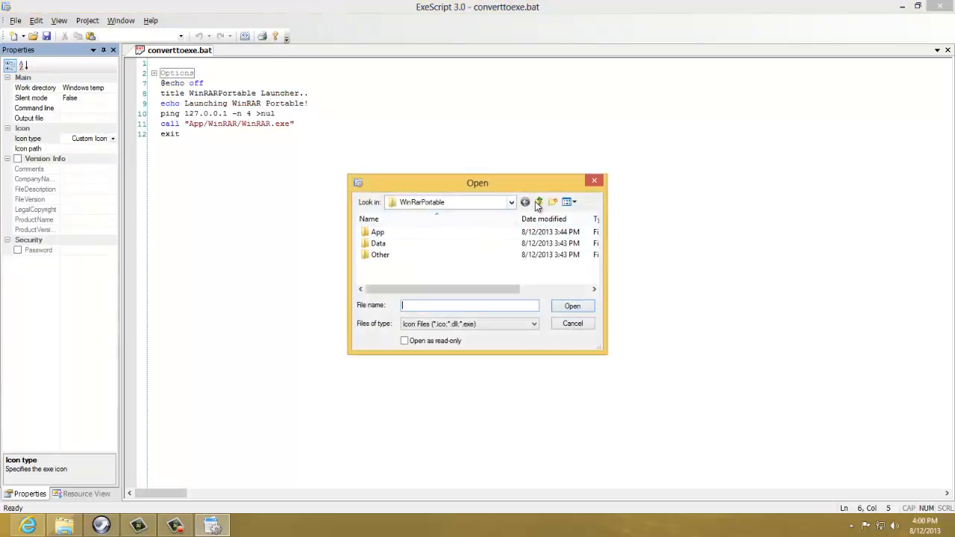
double_click(418, 232)
double_click(419, 233)
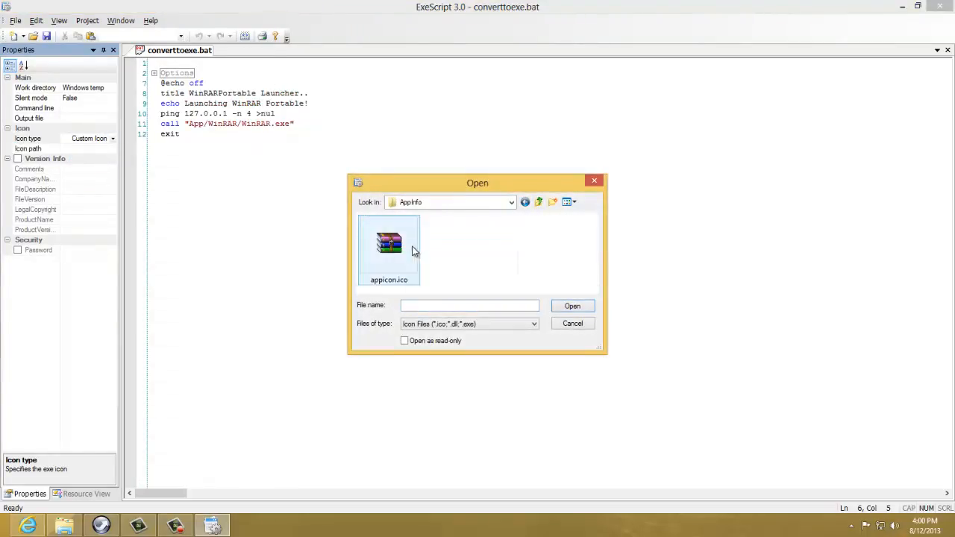
double_click(409, 250)
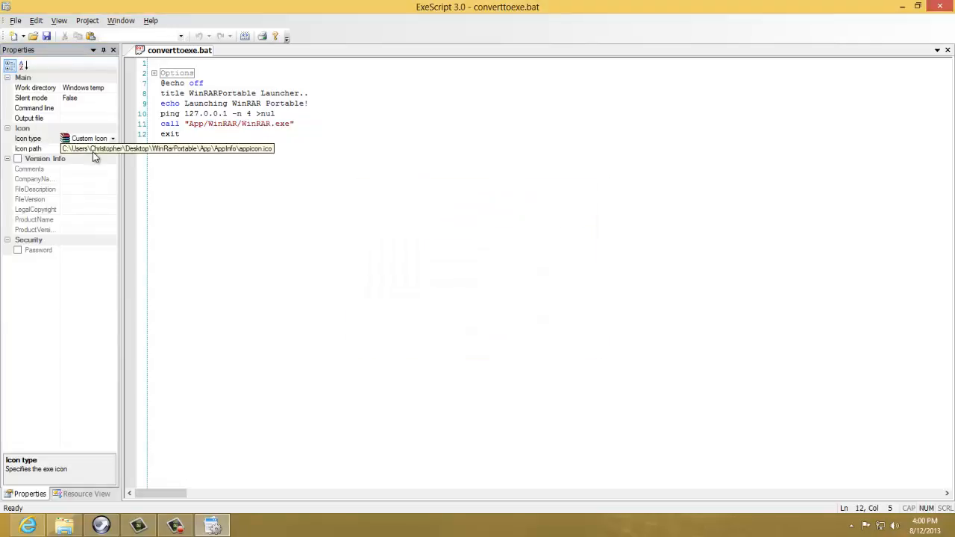
Build the script as an executable named WinRARPortable.exe, saved in the WinRarPortable folder.
left_click(87, 20)
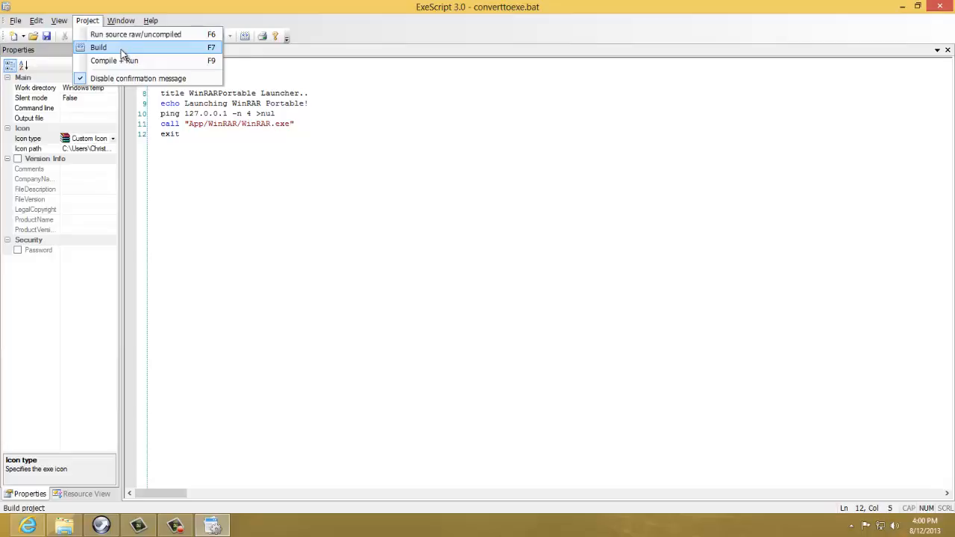
left_click(121, 49)
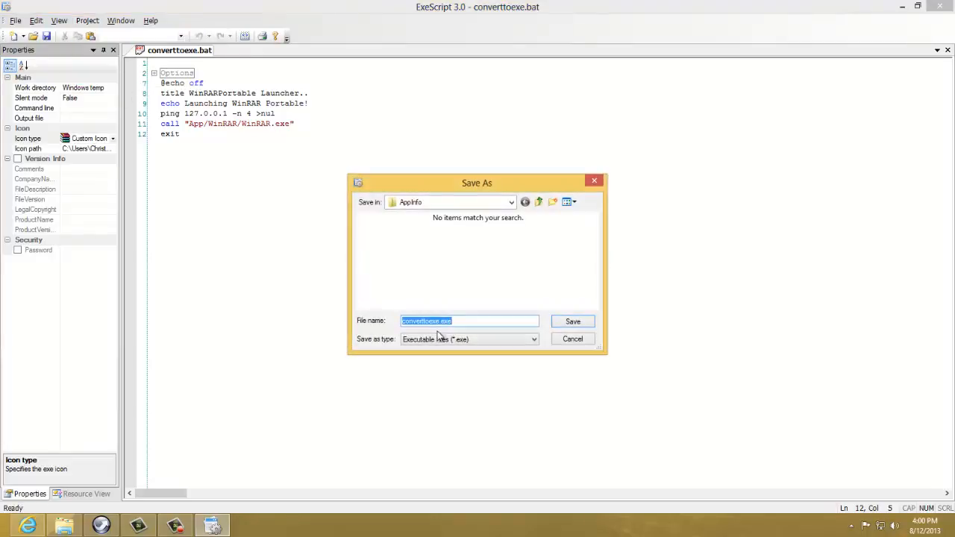
left_click(538, 202)
left_click(538, 202)
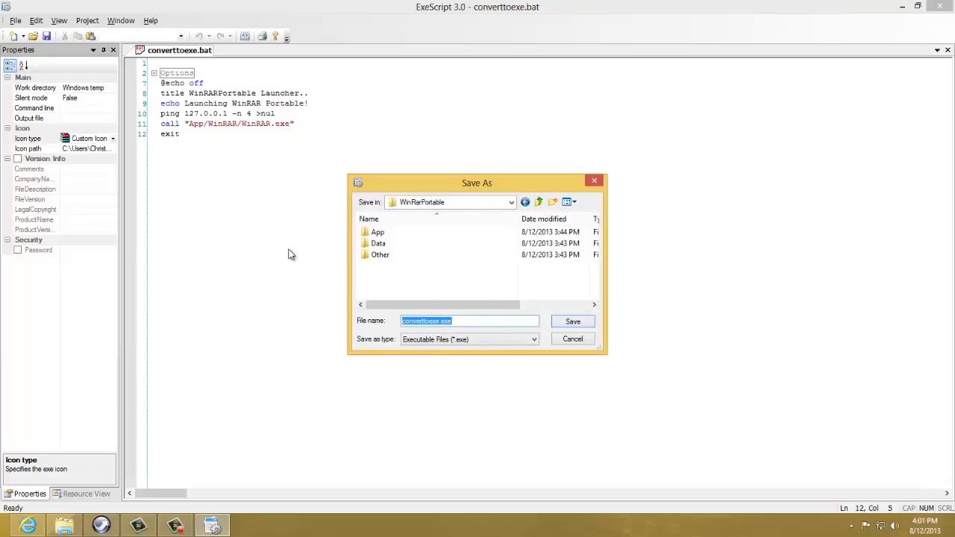
key("BackSpace")
key("Return")
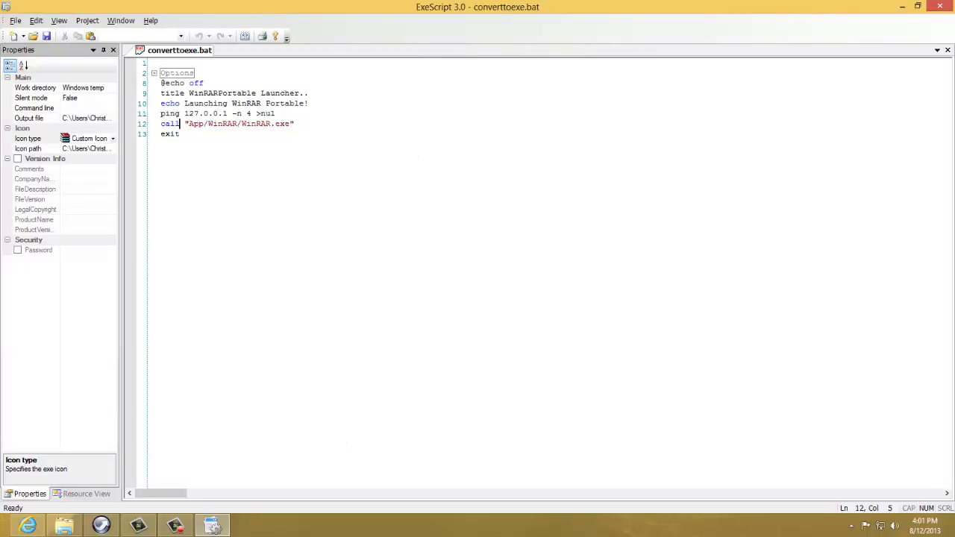
Exit ExeScript, run WinRARPortable.exe from the WinRarPortable folder to test the launcher, and close WinRAR.
left_click(940, 6)
left_click(532, 250)
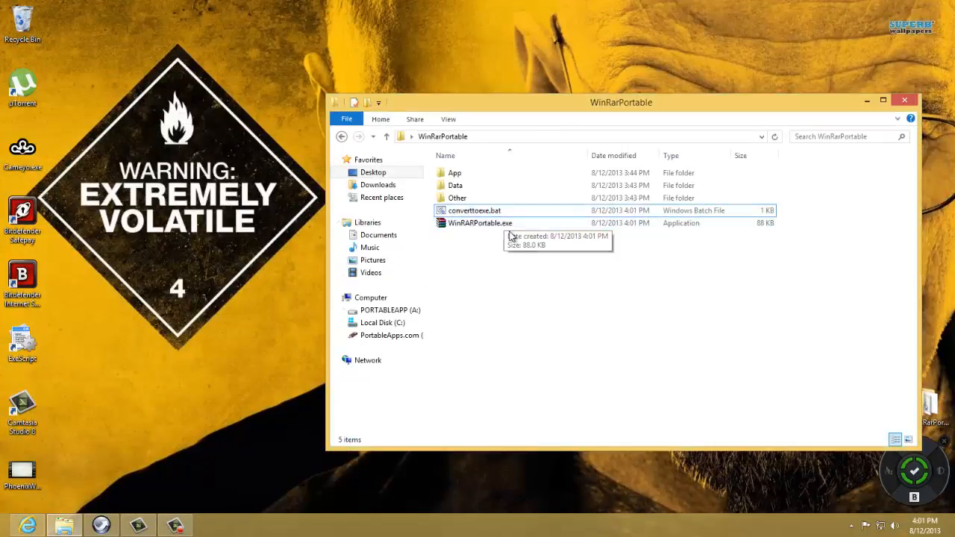
double_click(511, 224)
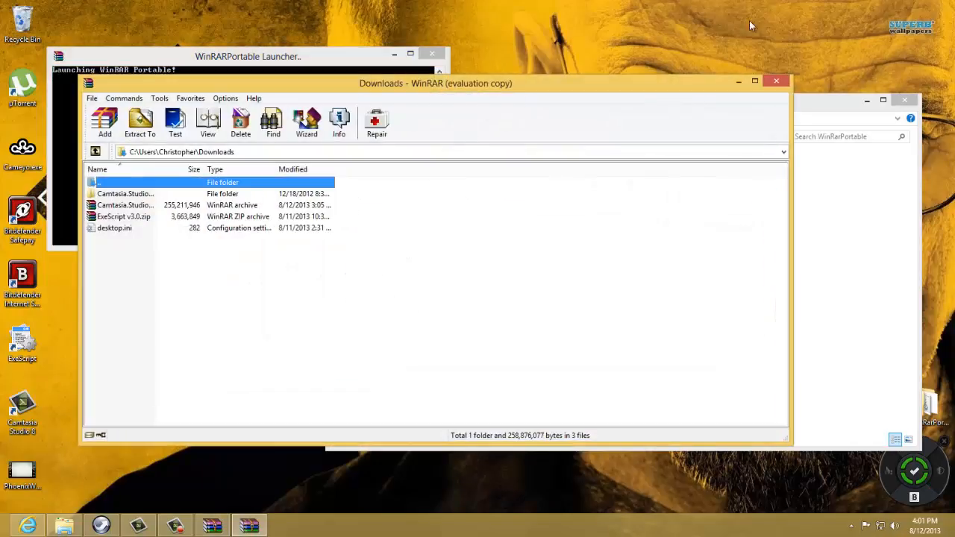
left_click(774, 81)
left_click(556, 279)
Delete converttoexe.bat from the WinRarPortable folder.
left_click(492, 210)
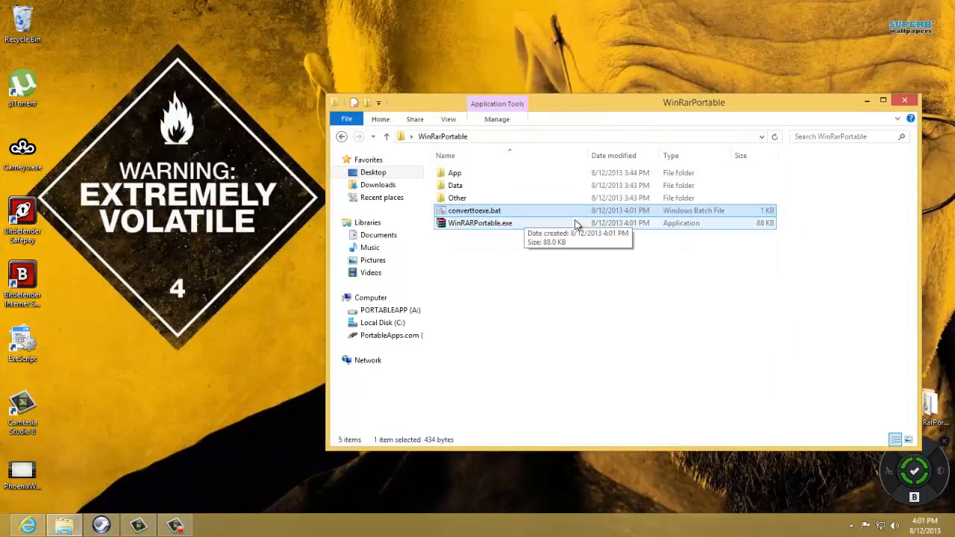
key("Delete")
left_click_drag(686, 296, 426, 161)
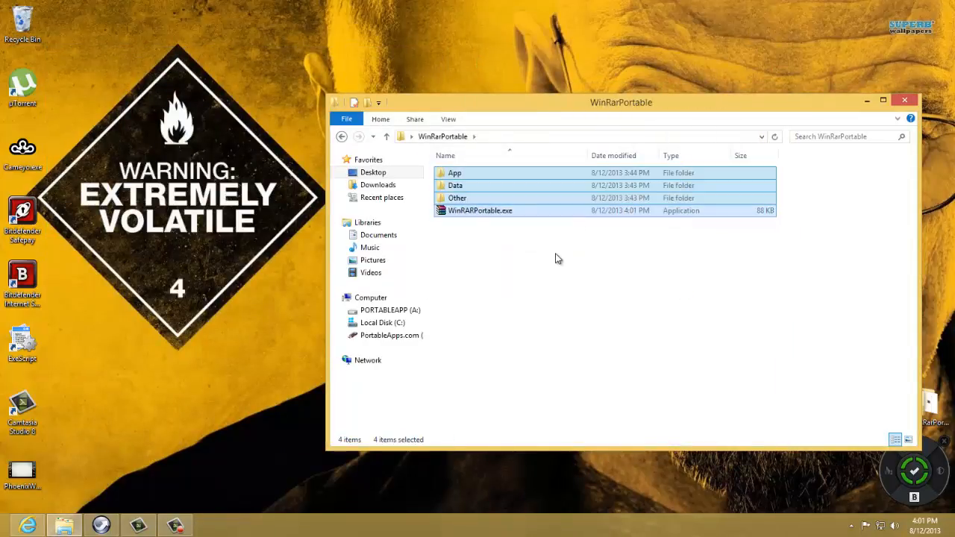
left_click(529, 260)
left_click_drag(470, 108, 365, 111)
right_click(401, 280)
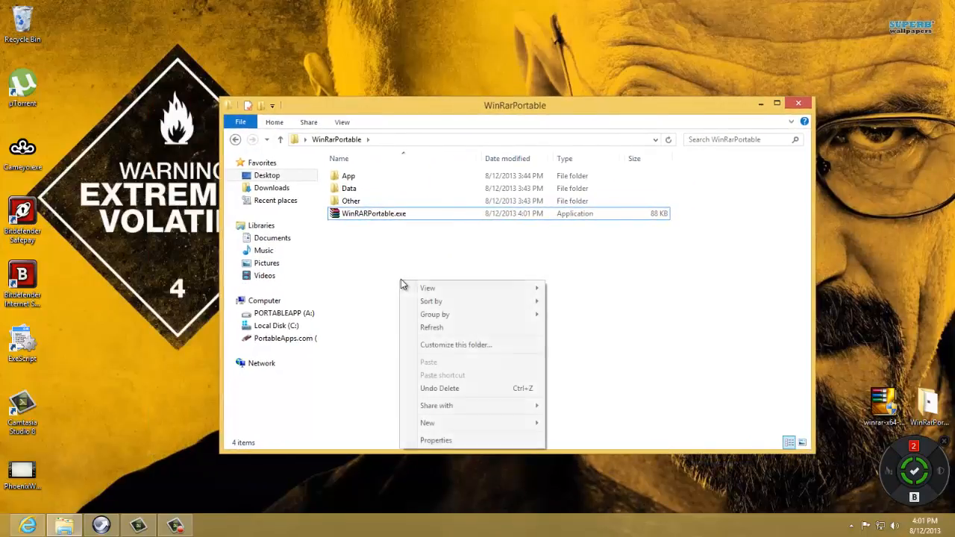
left_click(440, 387)
key("Delete")
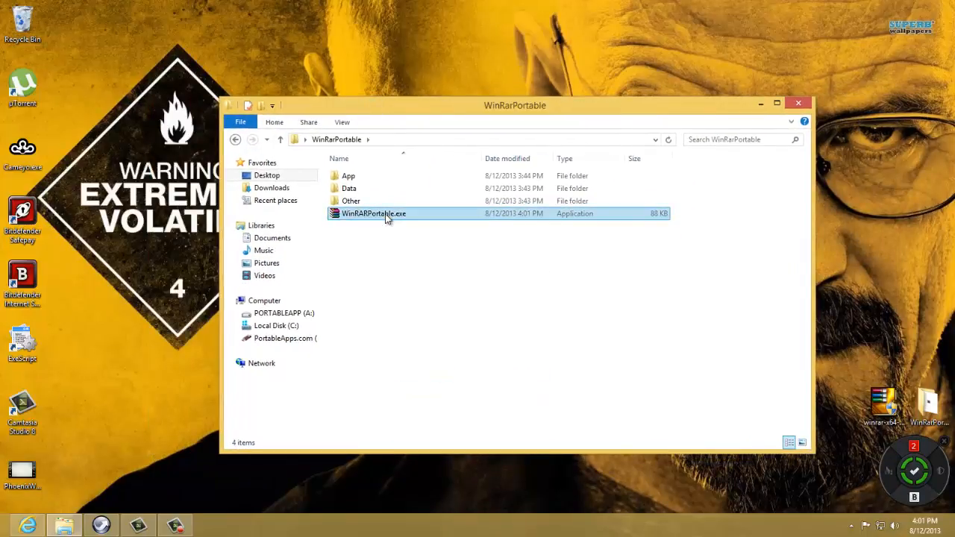
Restore help.html from the Recycle Bin into the WinRarPortable folder and close the Recycle Bin.
double_click(32, 41)
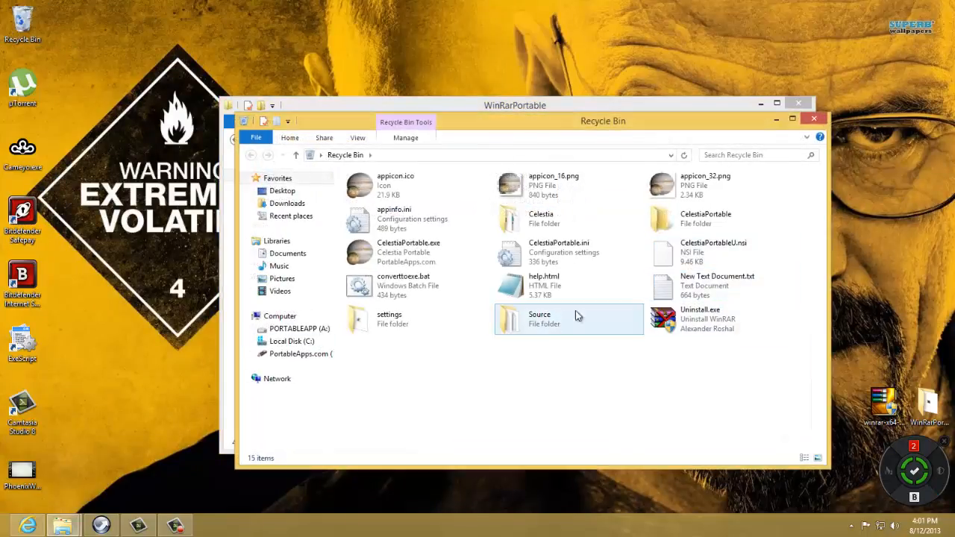
left_click(527, 287)
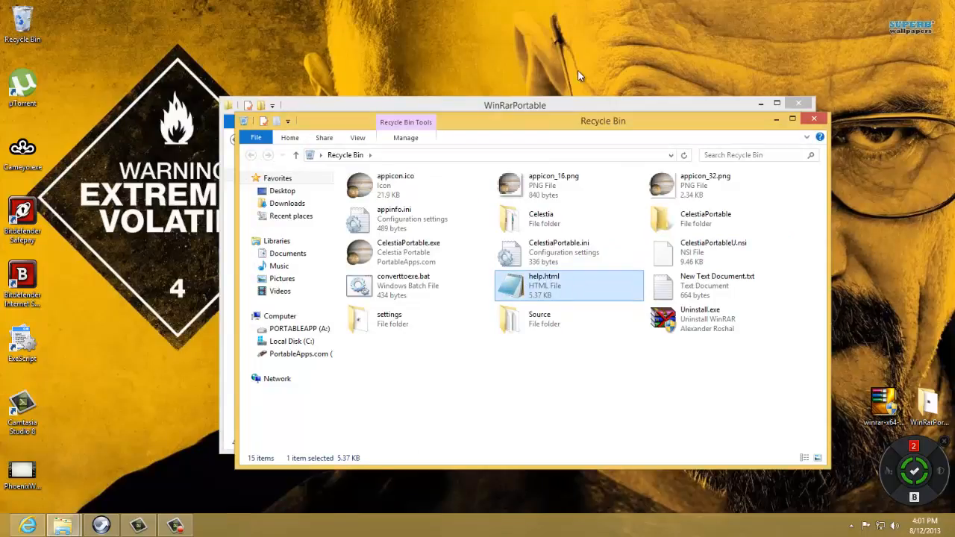
left_click_drag(532, 128, 523, 333)
left_click_drag(523, 489, 762, 282)
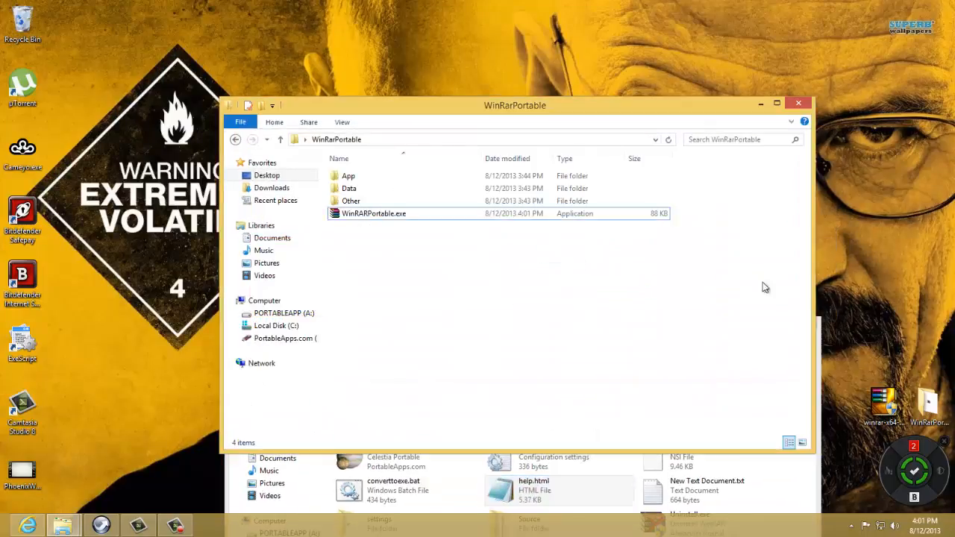
left_click(818, 331)
left_click(804, 324)
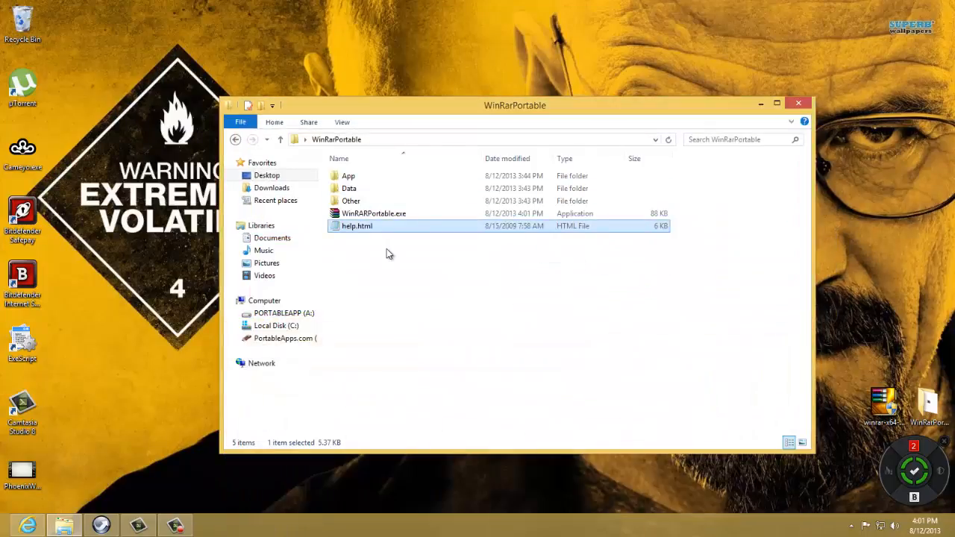
Open help.html in Notepad, look through its markup, and close it without editing.
left_click(387, 214)
right_click(365, 225)
left_click(406, 248)
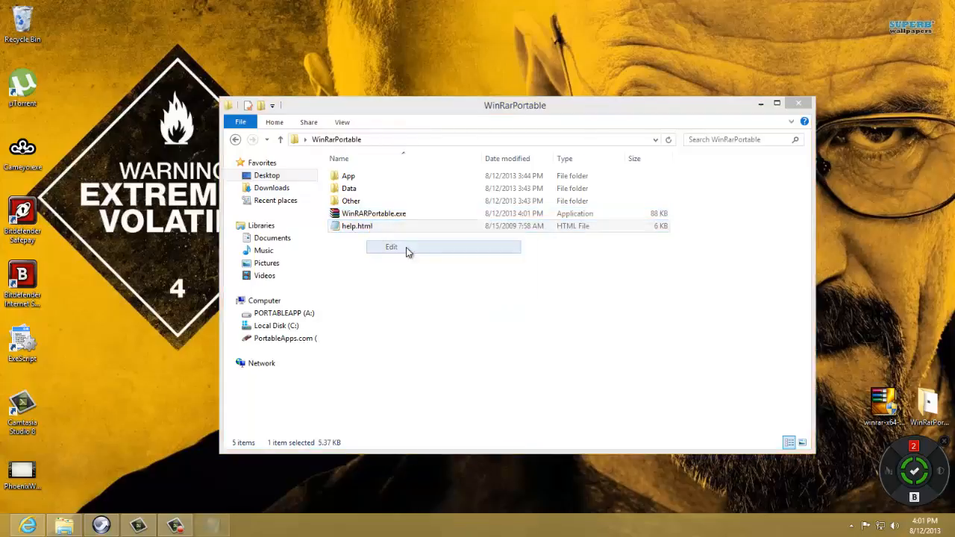
scroll(574, 299, "down", 1)
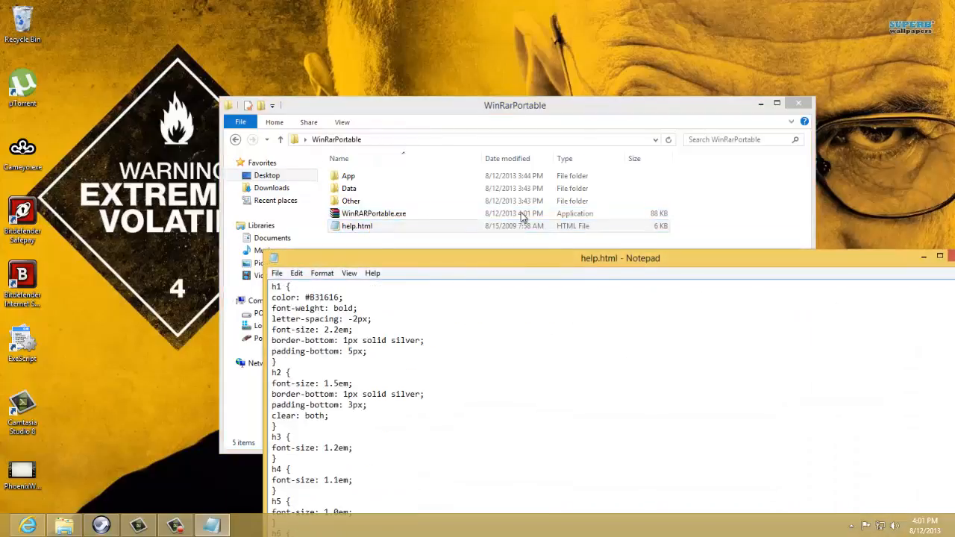
scroll(567, 269, "down", 15)
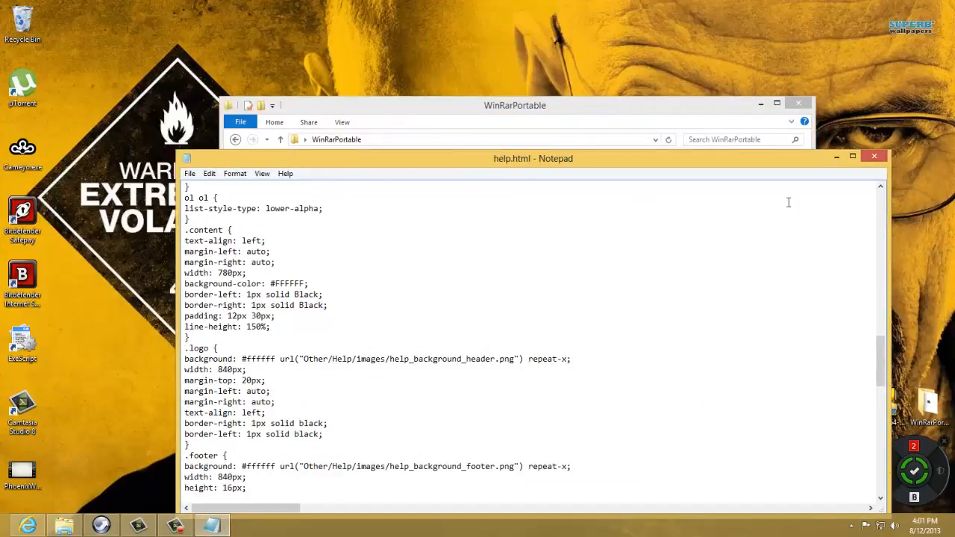
left_click(874, 155)
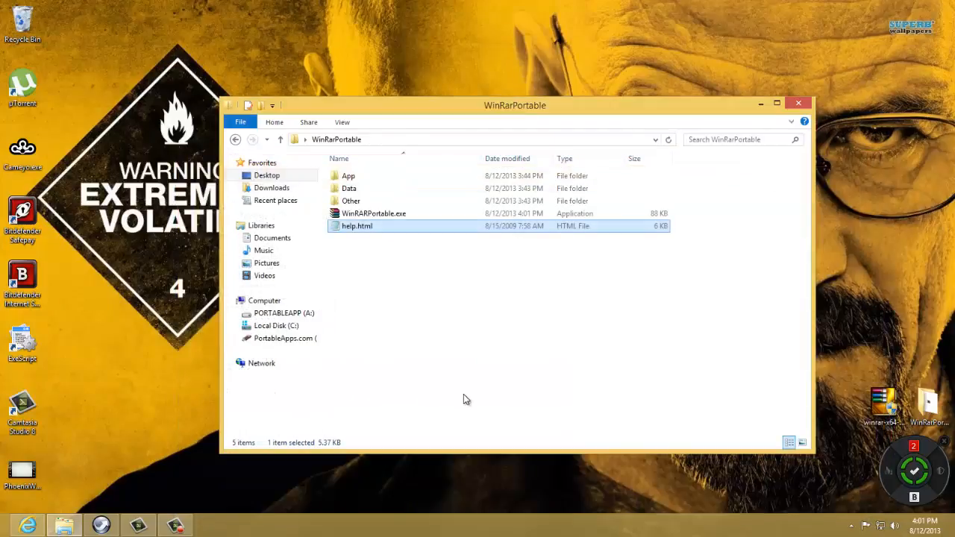
Open the Documents library and extract PortableAppsStuff.rar in place.
key("super")
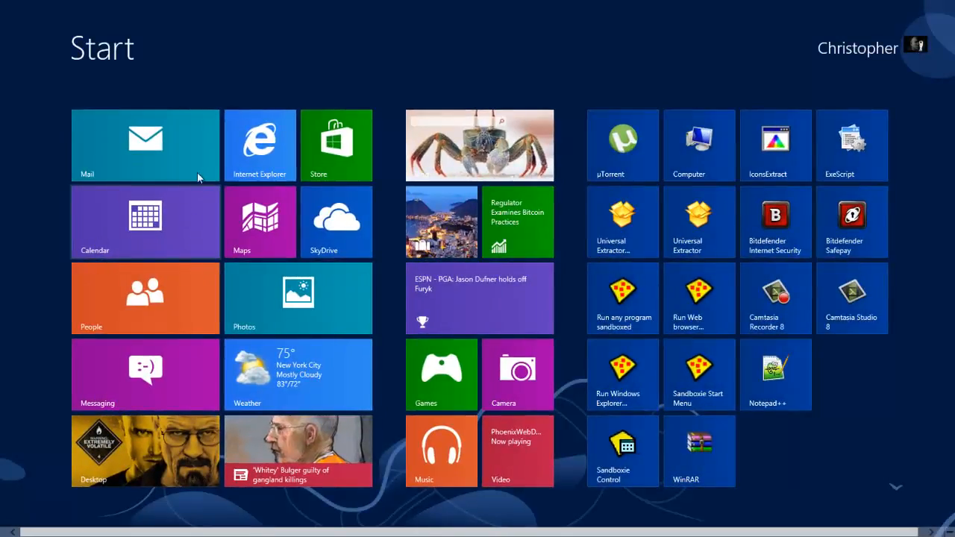
left_click(725, 158)
left_click(278, 298)
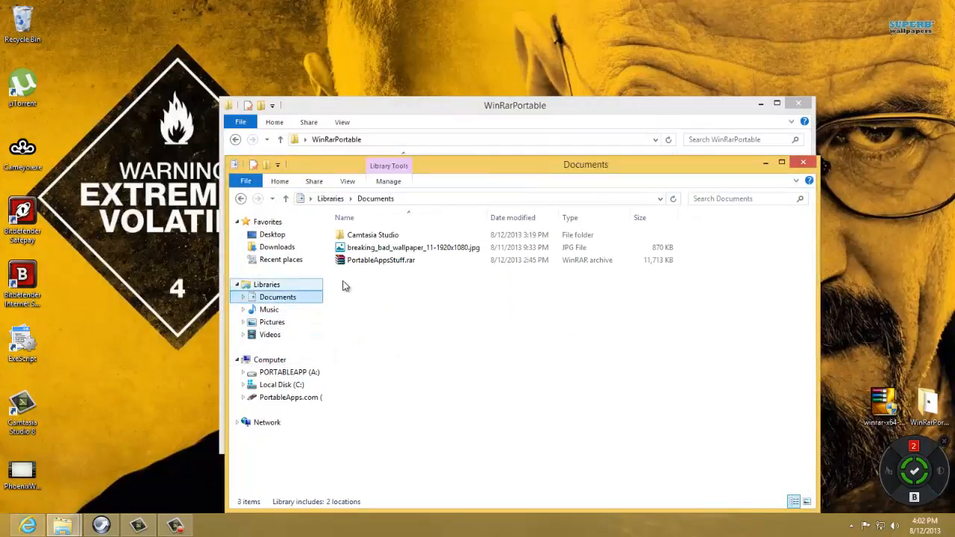
left_click(405, 263)
right_click(404, 261)
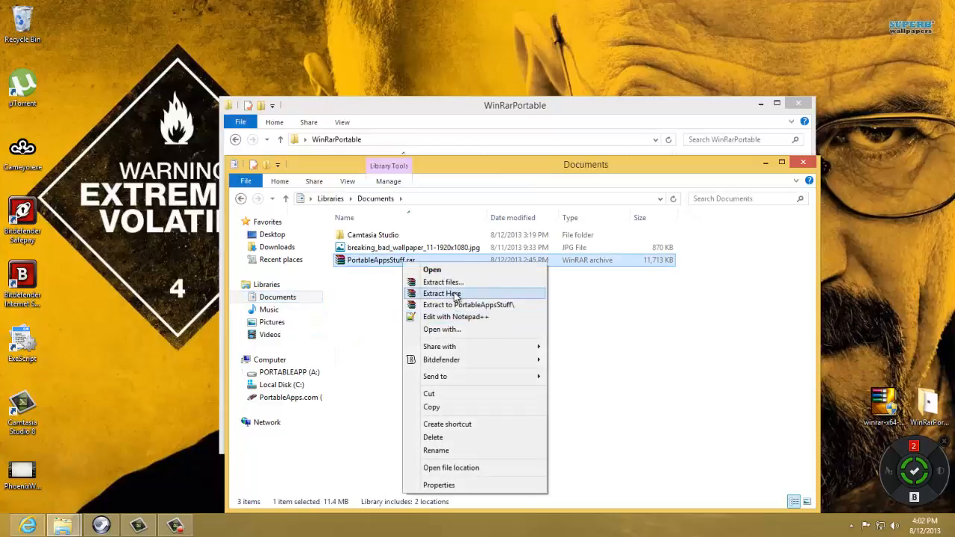
left_click(443, 292)
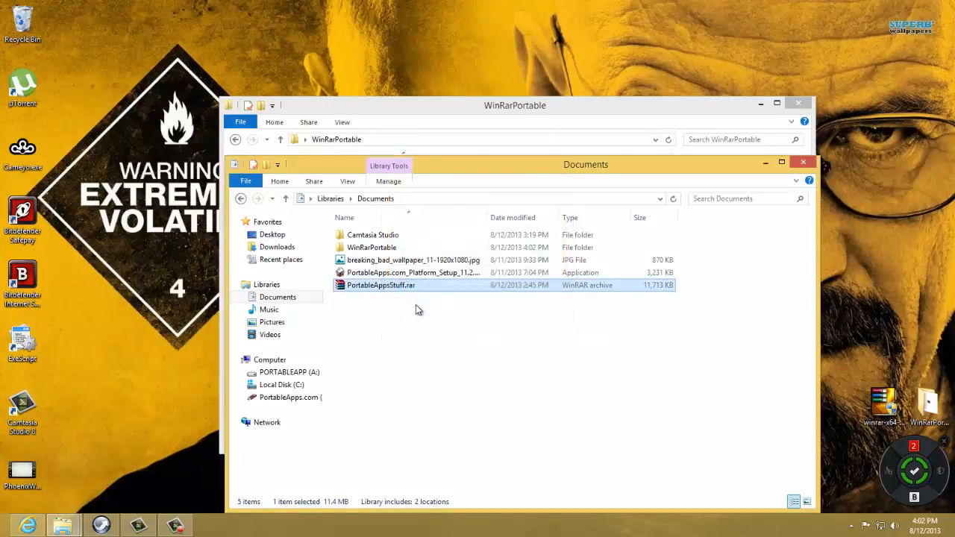
Open PortableAppsStuff.rar in WinRAR and extract its three application files to Documents, replacing the existing copies.
left_click(432, 273)
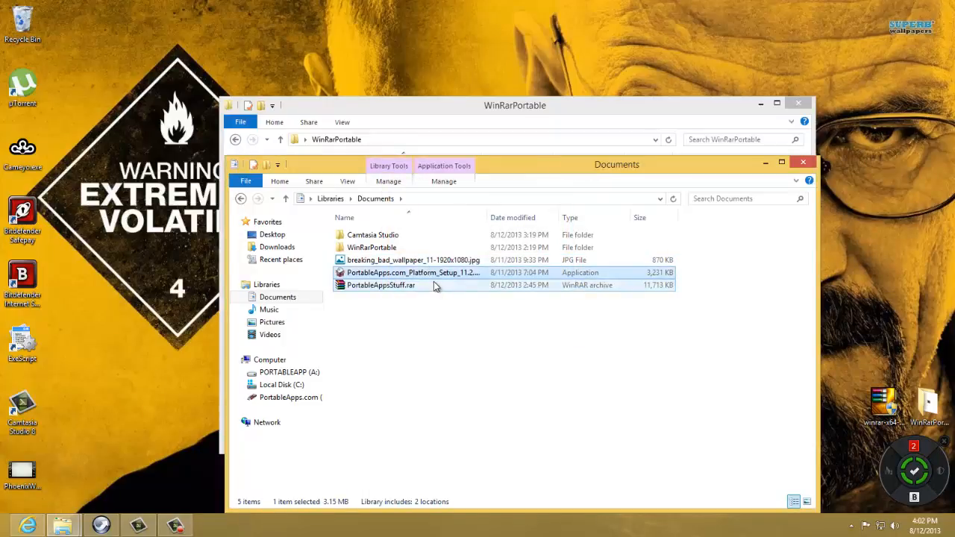
double_click(418, 285)
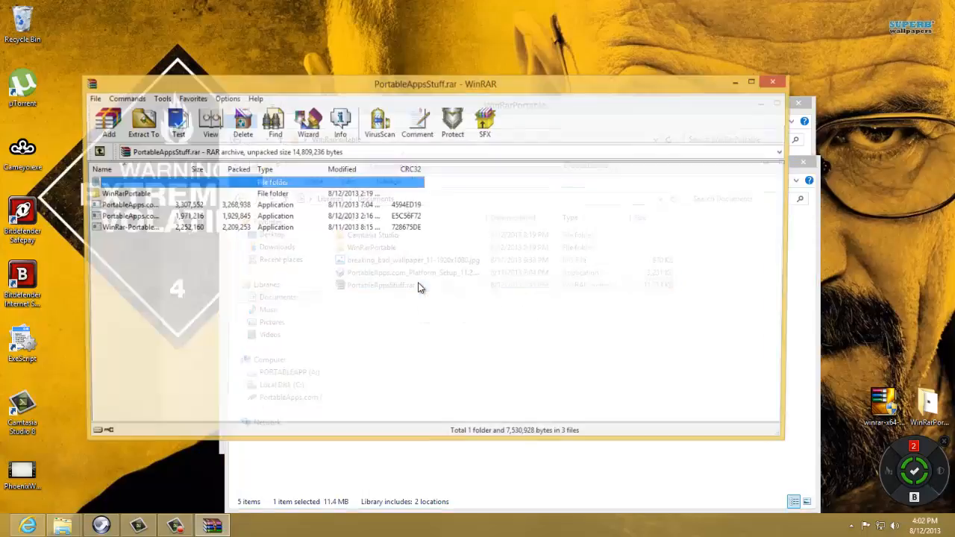
left_click(179, 171)
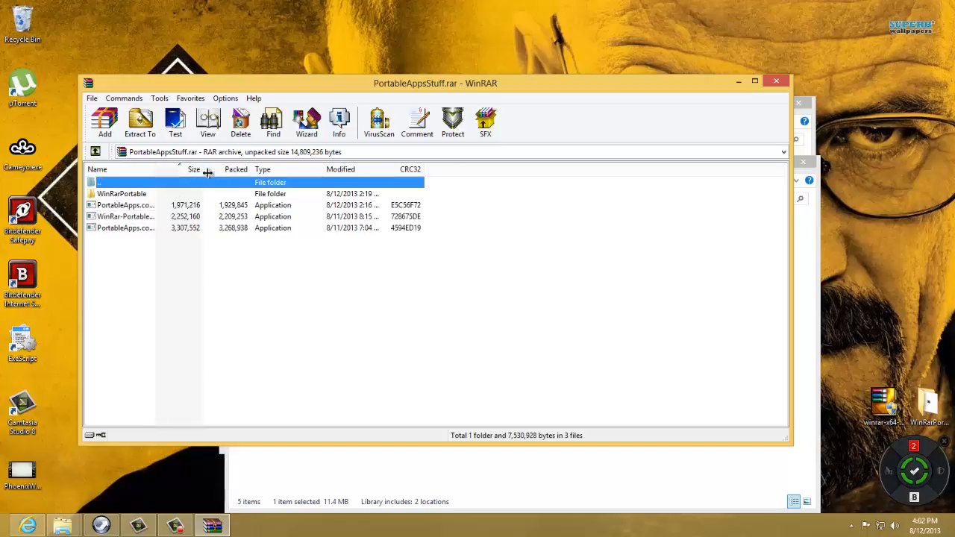
left_click_drag(207, 172, 438, 172)
left_click(164, 206)
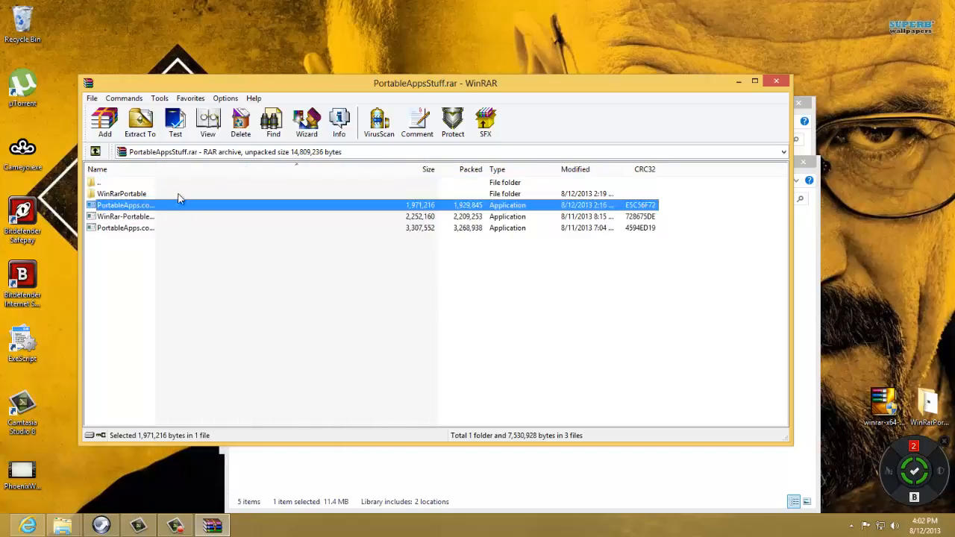
left_click_drag(172, 249, 143, 208)
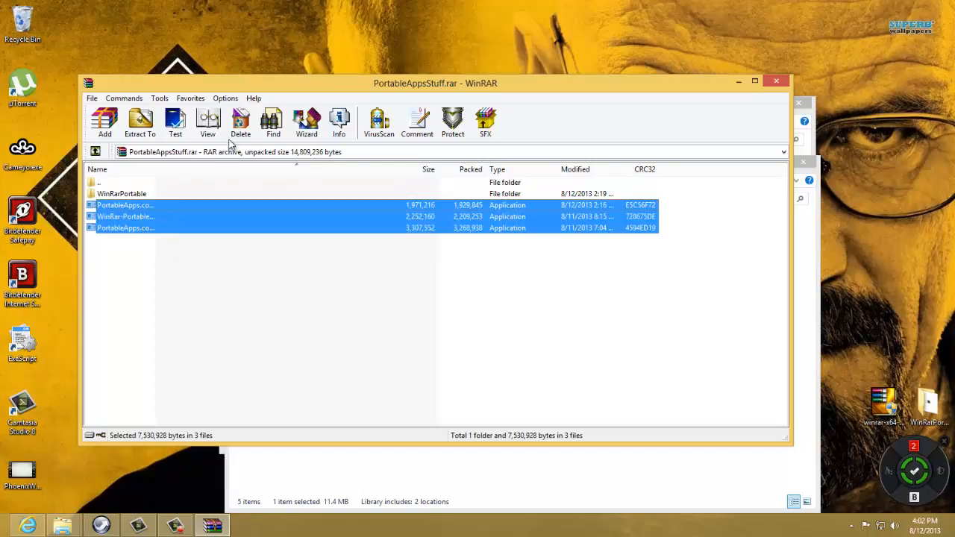
left_click_drag(236, 83, 698, 195)
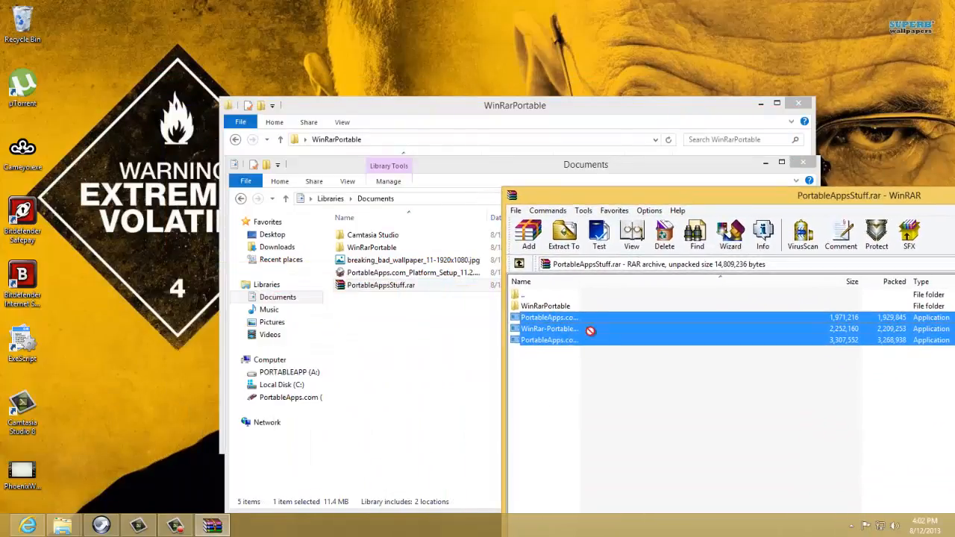
left_click_drag(590, 331, 430, 339)
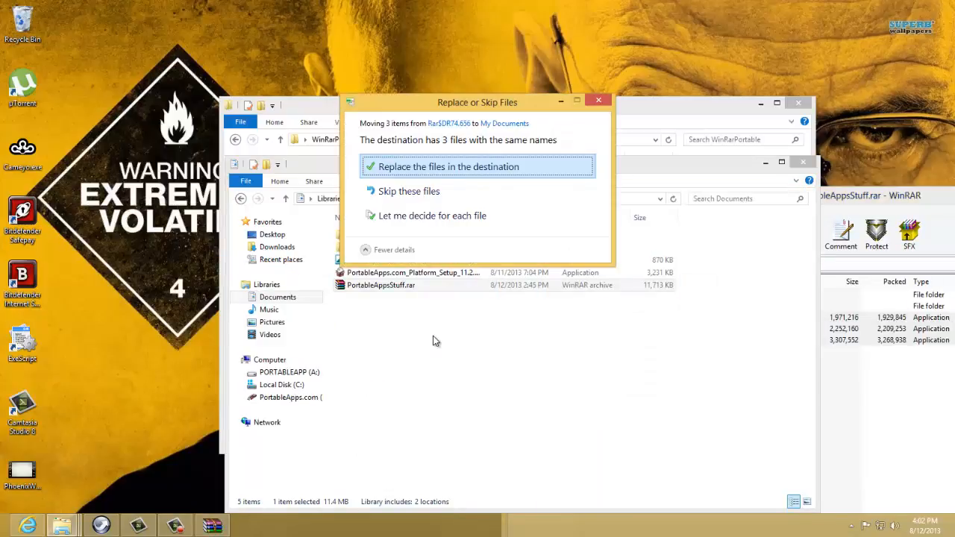
left_click(509, 167)
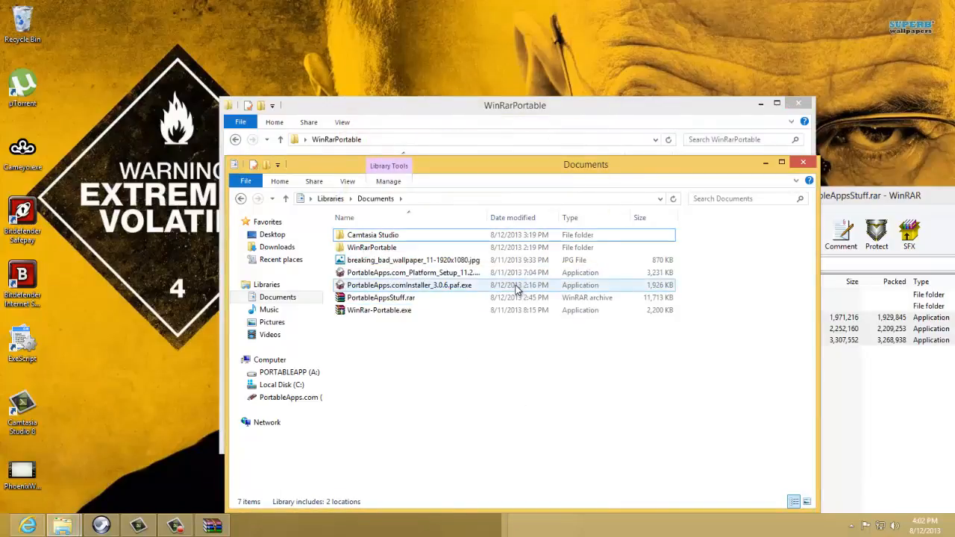
Close the PortableAppsStuff.rar window and move PortableApps.comInstaller_3.0.6.paf.exe from Documents to the desktop.
left_click(515, 285)
left_click(951, 454)
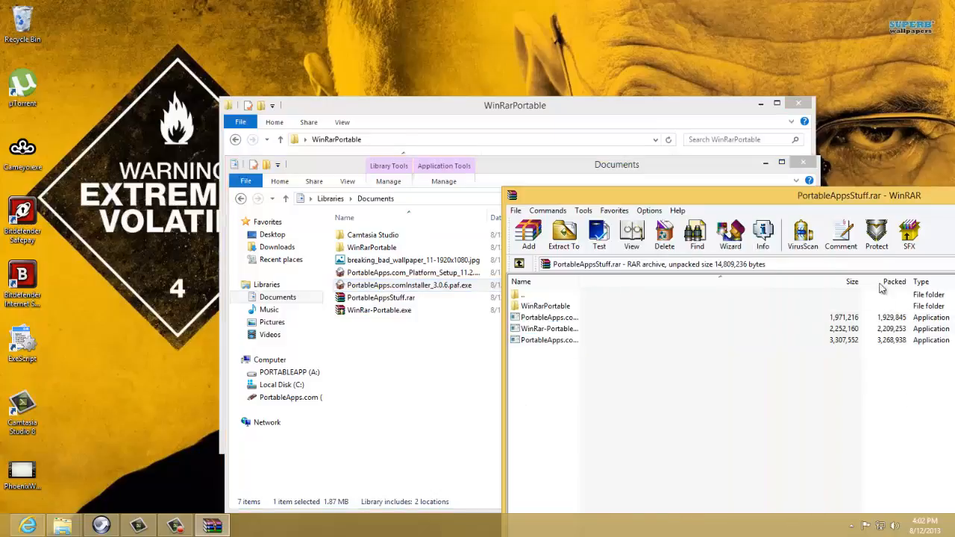
left_click_drag(651, 203, 356, 201)
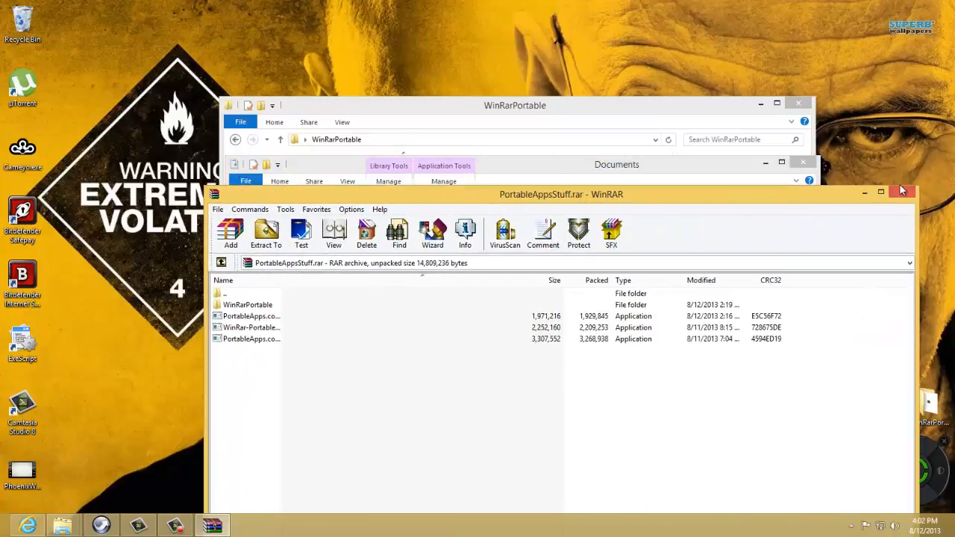
left_click(901, 192)
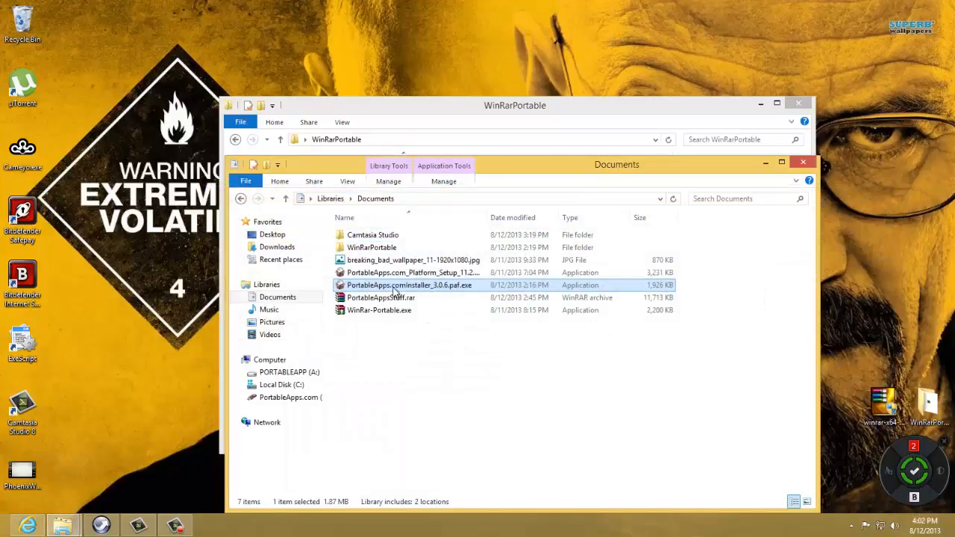
left_click_drag(395, 291, 124, 142)
Install PortableApps.com Installer from its desktop file in English, run it on finishing, and close the Documents window.
double_click(119, 149)
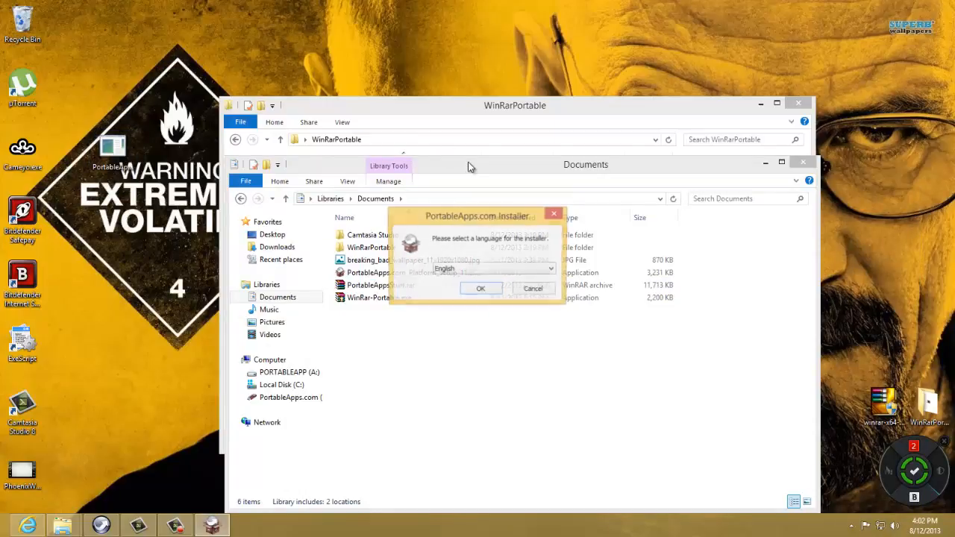
left_click(480, 291)
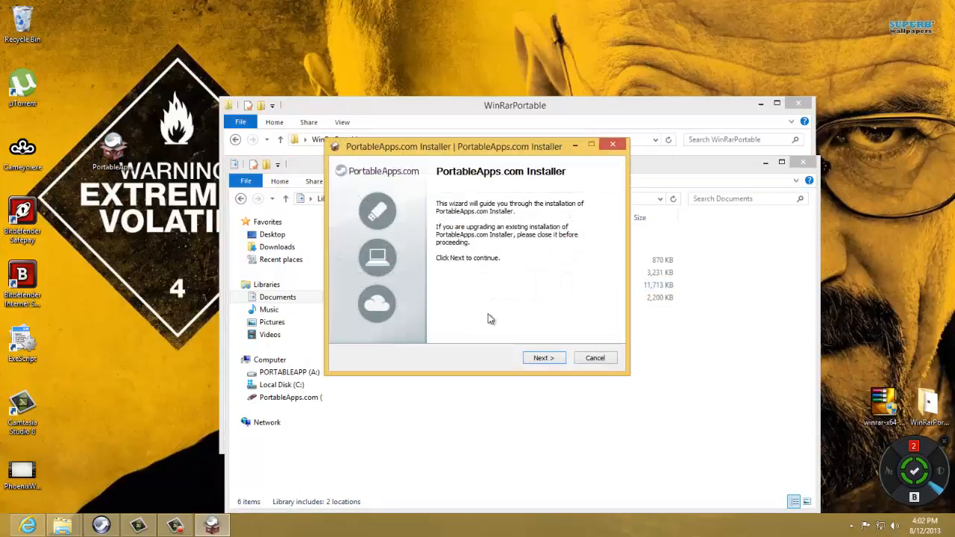
left_click(540, 358)
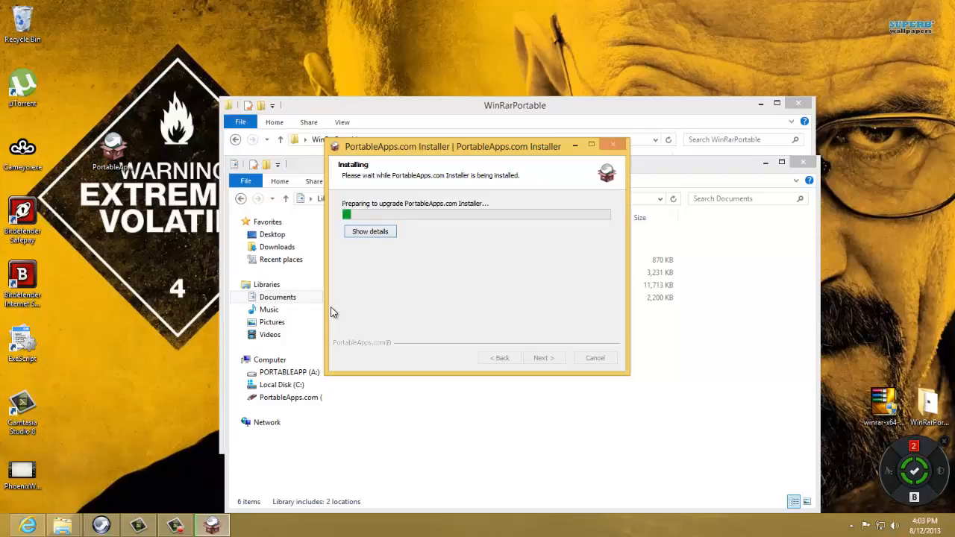
left_click(360, 234)
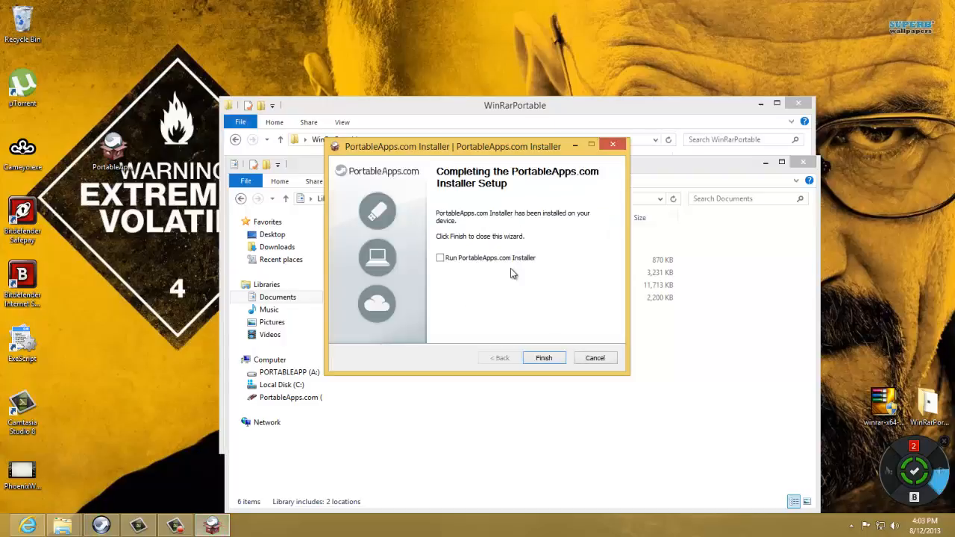
left_click(543, 360)
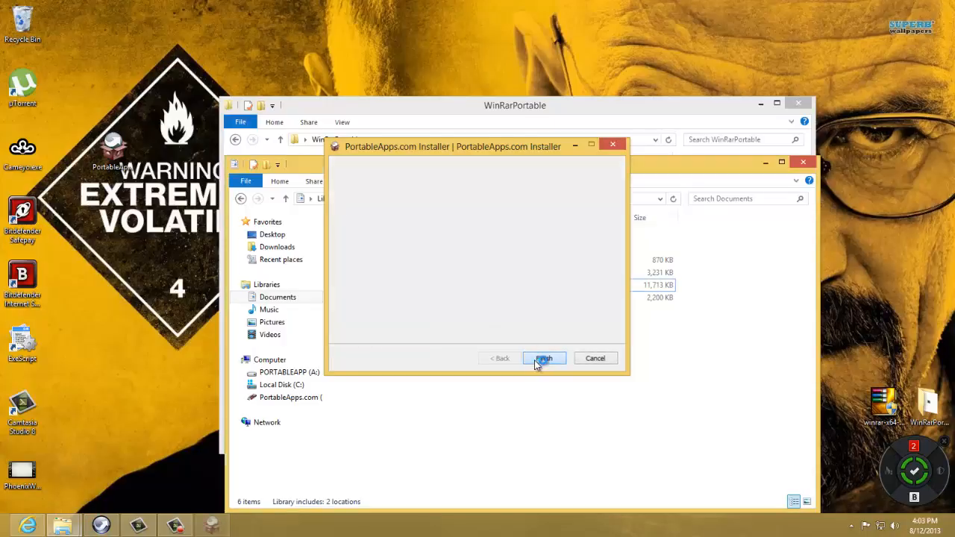
left_click(803, 163)
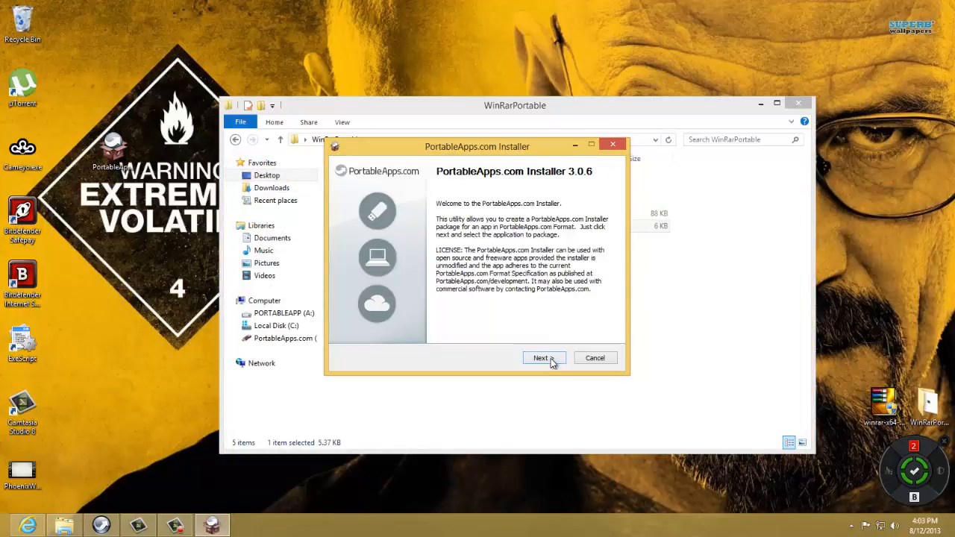
Start generating an installer for the desktop's WinRarPortable folder in interactive mode and inspect the proposed App ID.
left_click(550, 359)
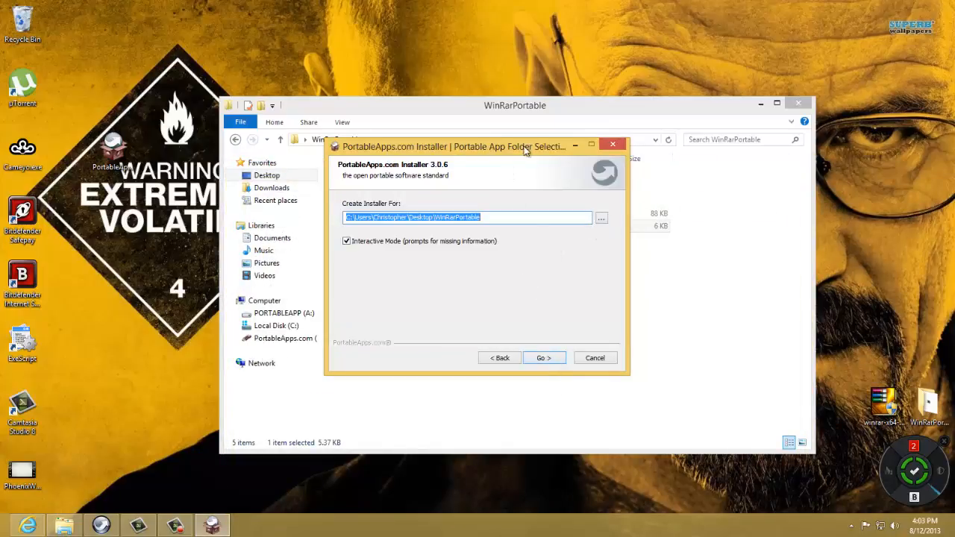
left_click_drag(525, 150, 513, 267)
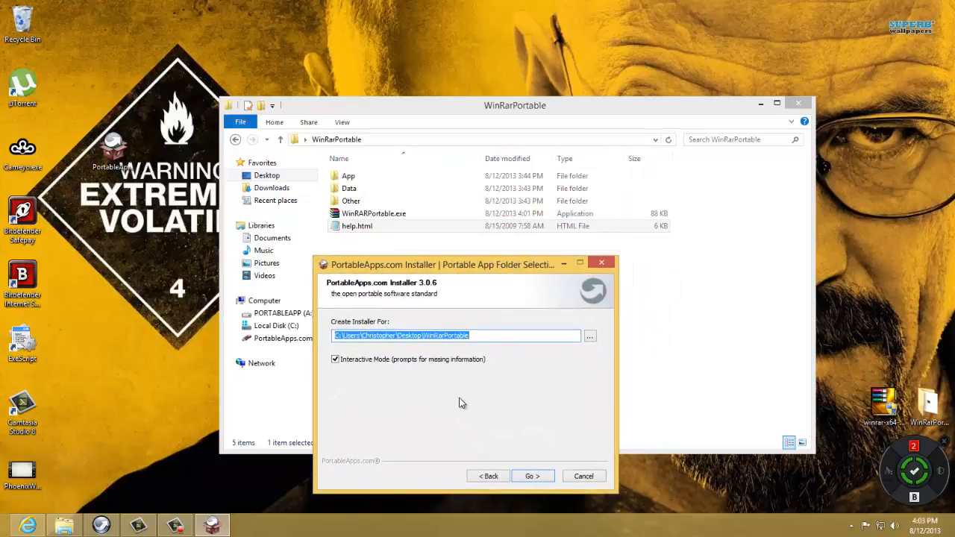
left_click(530, 475)
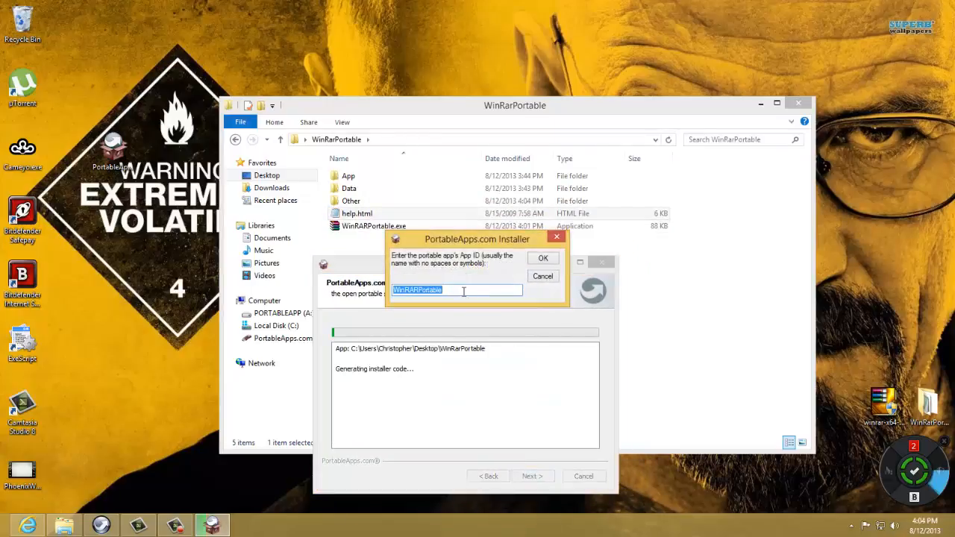
left_click(479, 292)
left_click_drag(480, 292, 377, 293)
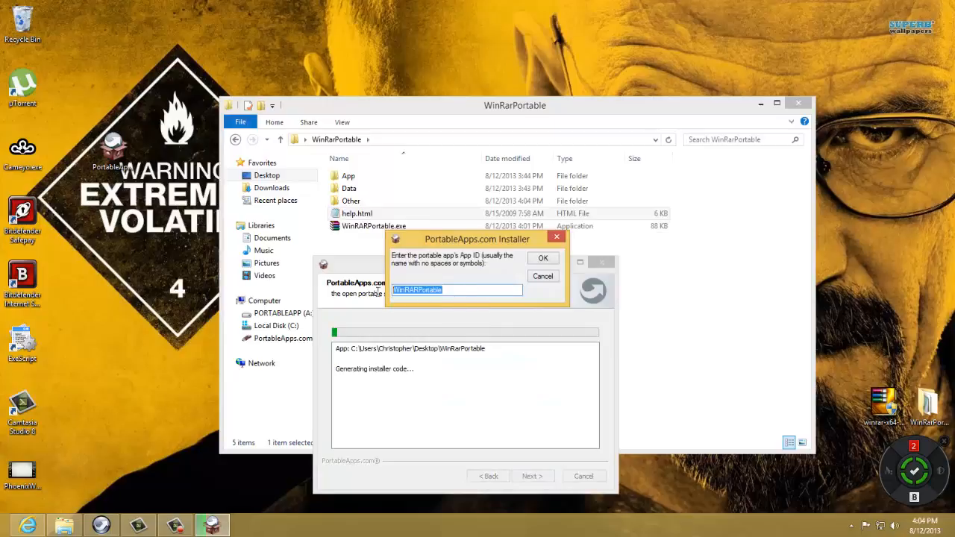
left_click(475, 294)
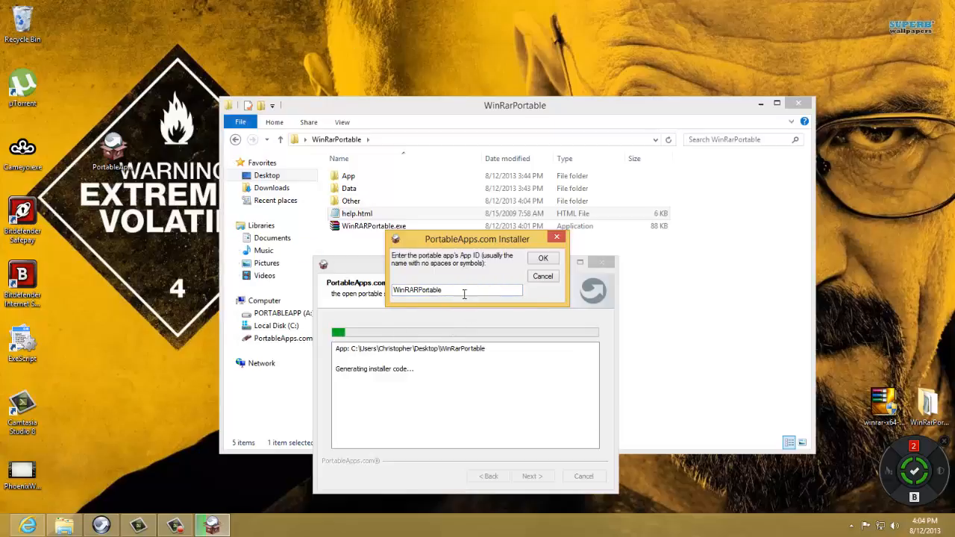
key("super+period")
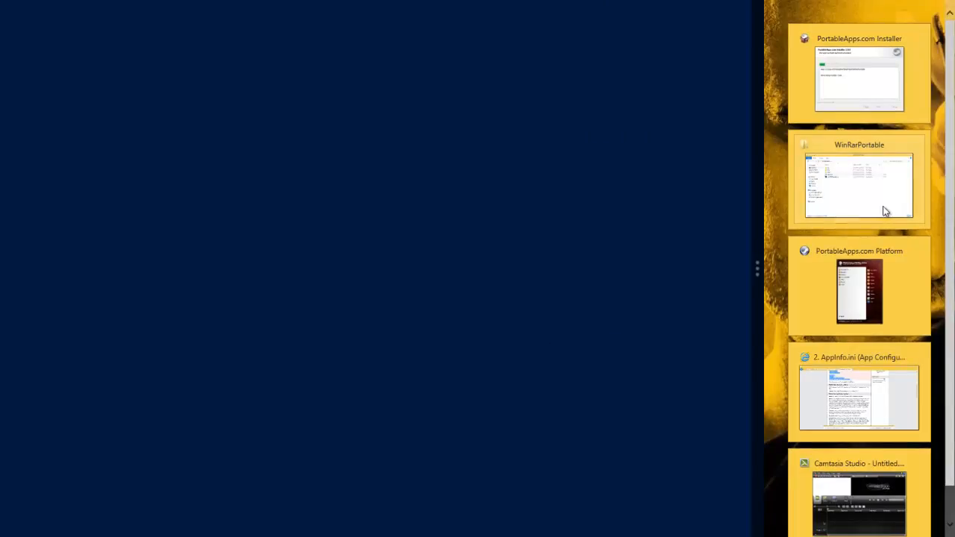
key("super")
key("super")
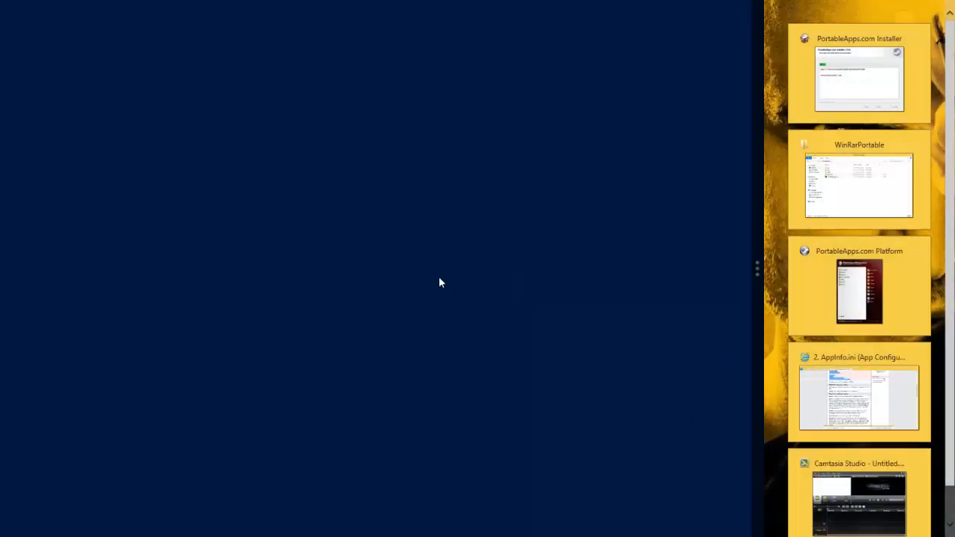
left_click(877, 285)
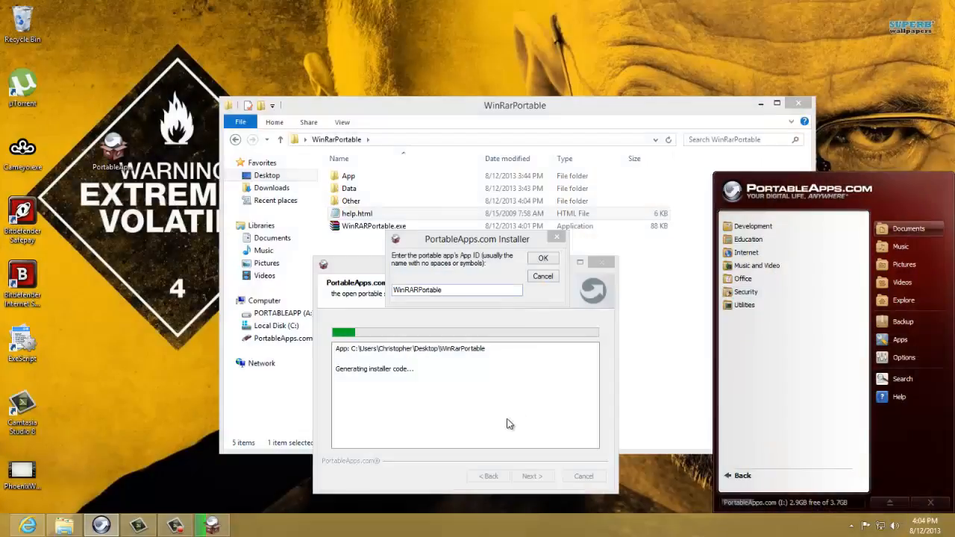
left_click(464, 394)
Accept WinRARPortable as the App ID, let the installer package build, and finish the wizard.
left_click(544, 260)
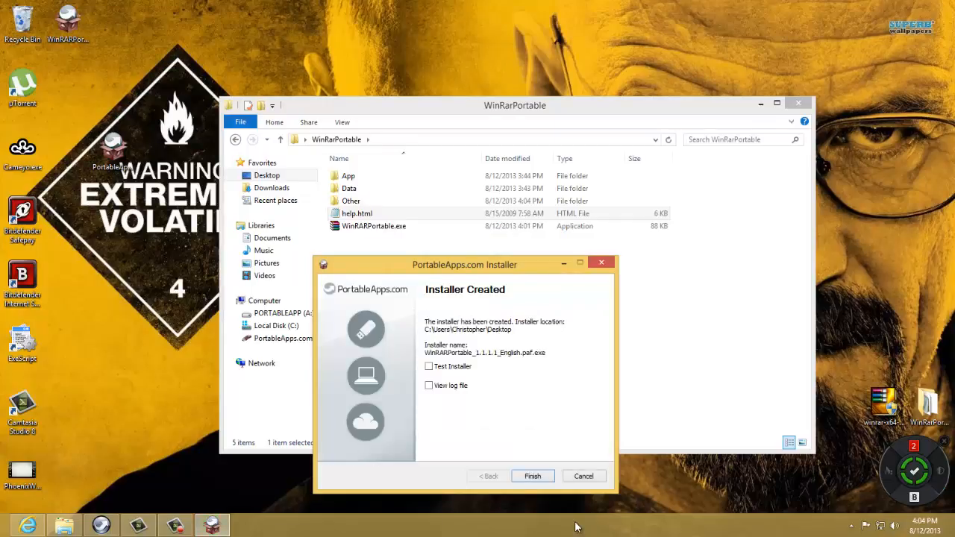
left_click(537, 479)
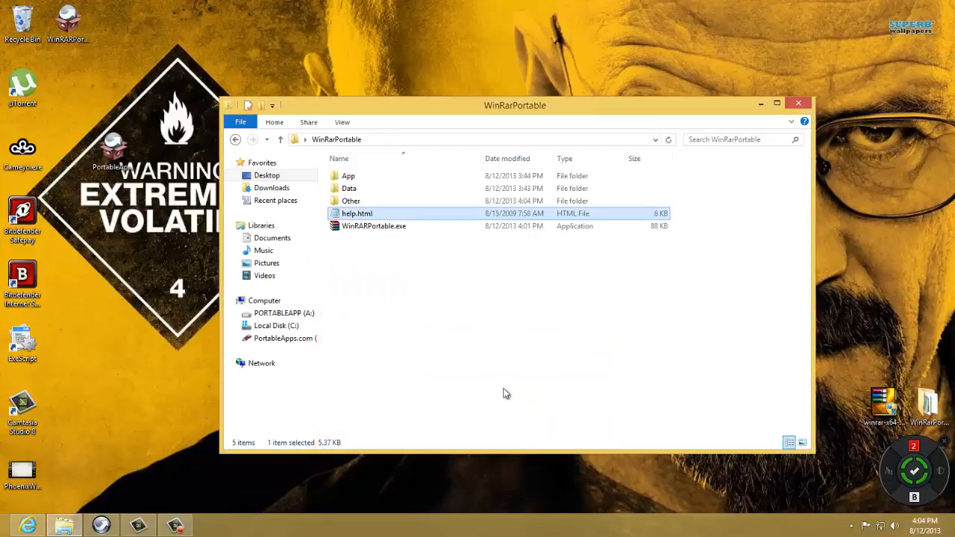
left_click(850, 526)
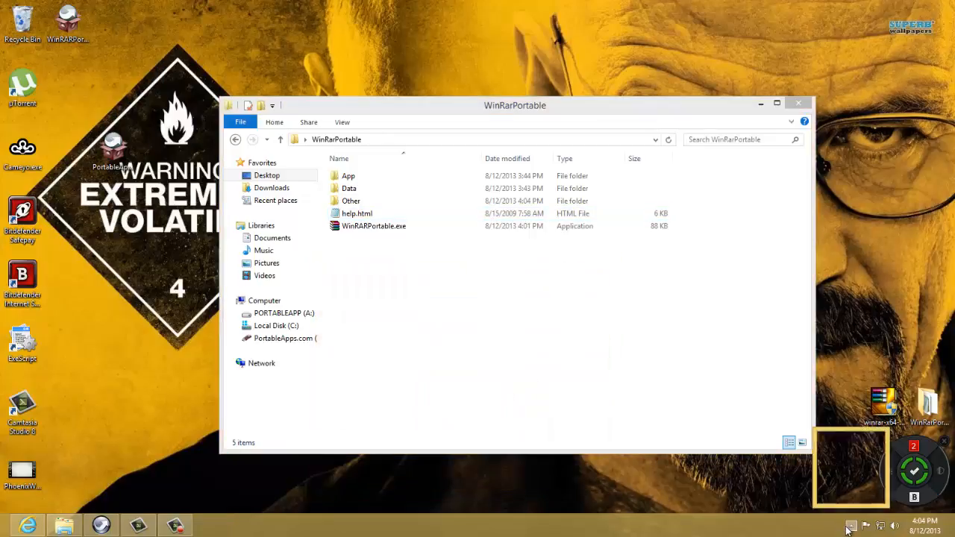
left_click(869, 446)
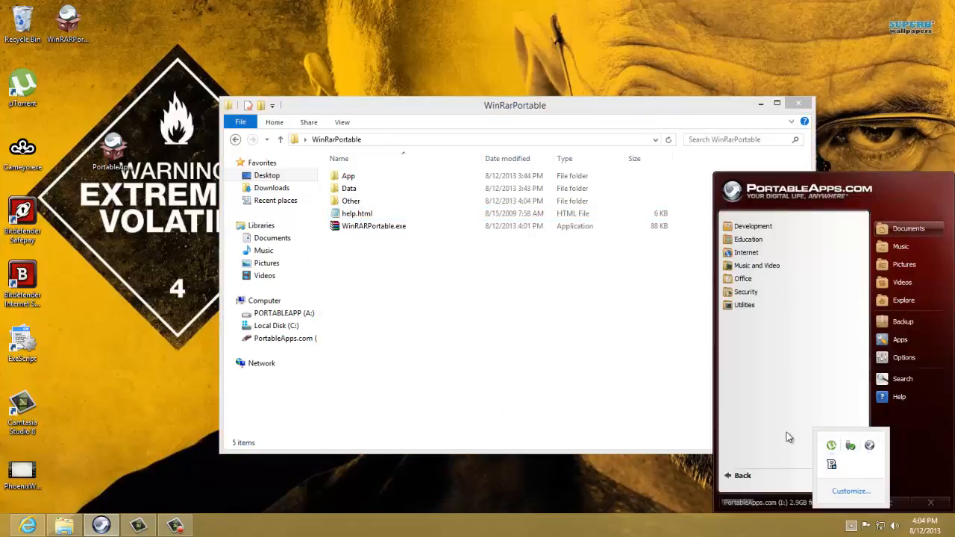
left_click(851, 491)
left_click(938, 7)
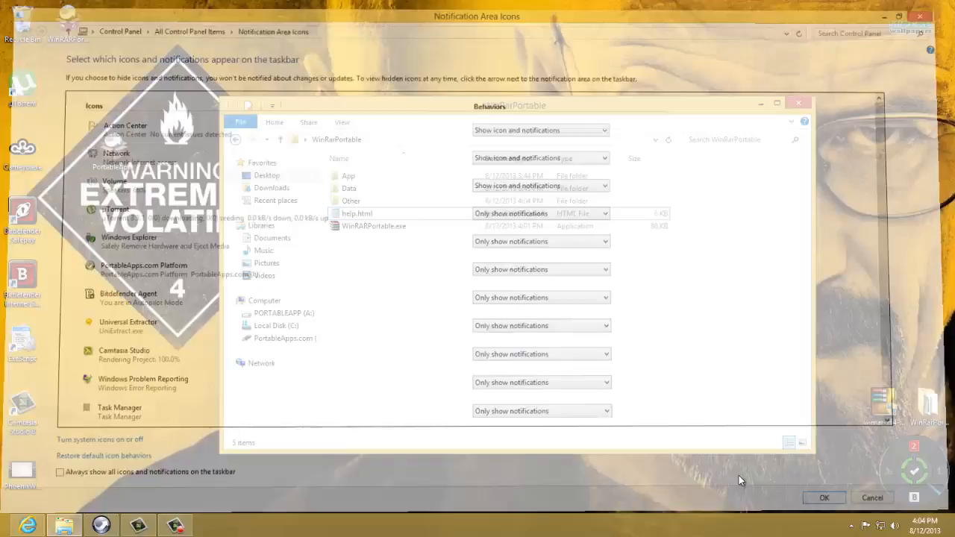
left_click(851, 526)
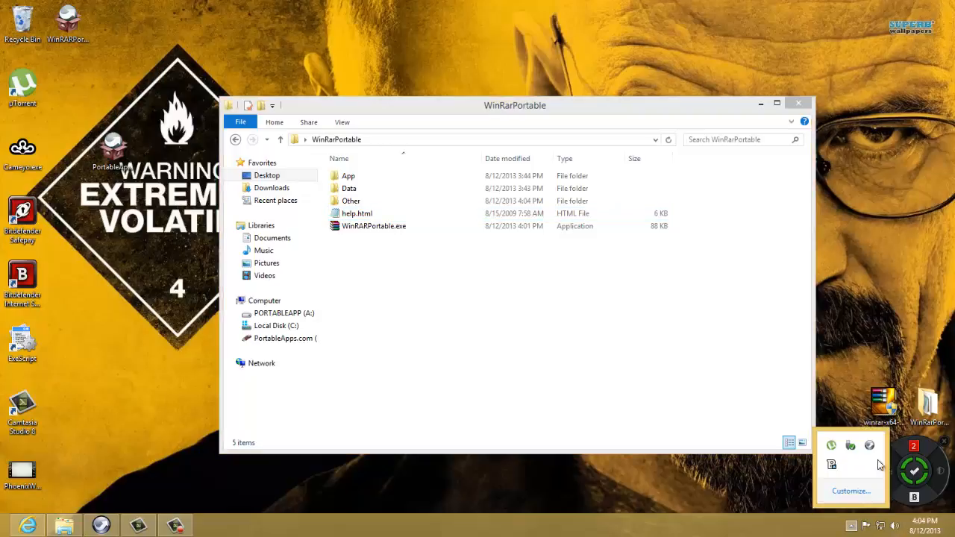
left_click(869, 445)
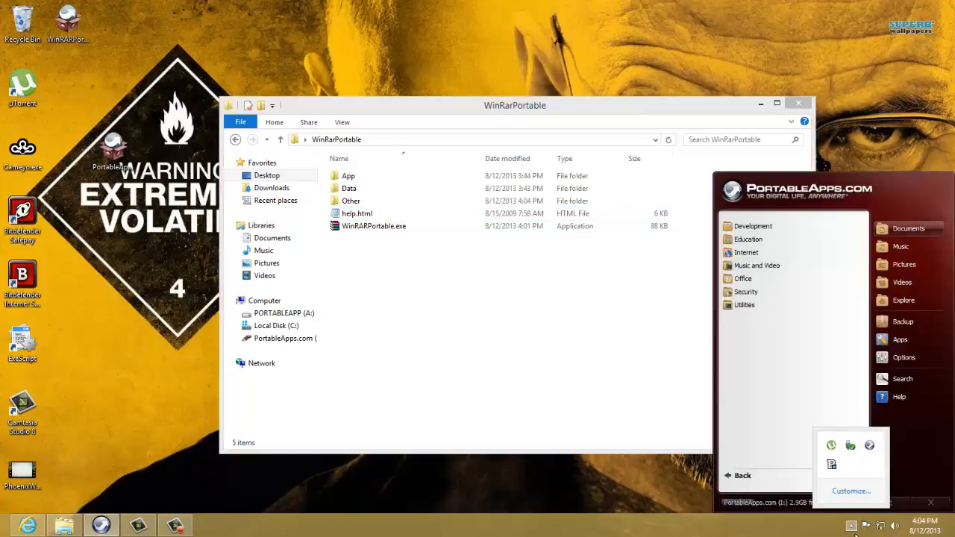
left_click(854, 531)
left_click(847, 524)
left_click(237, 506)
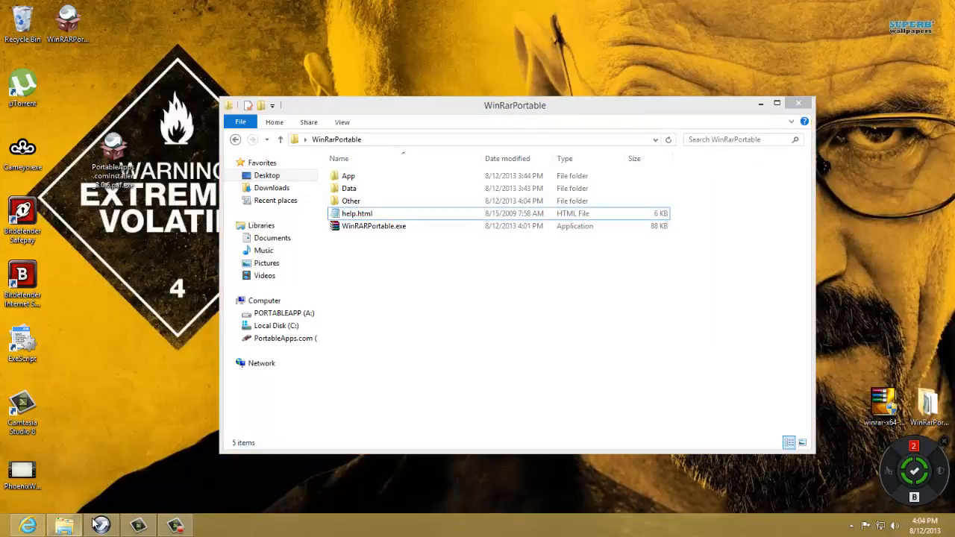
Install WinRARPortable_1.1.1.1_English.paf.exe from the desktop as a new app through the PortableApps.com Platform and finish its setup.
left_click(99, 525)
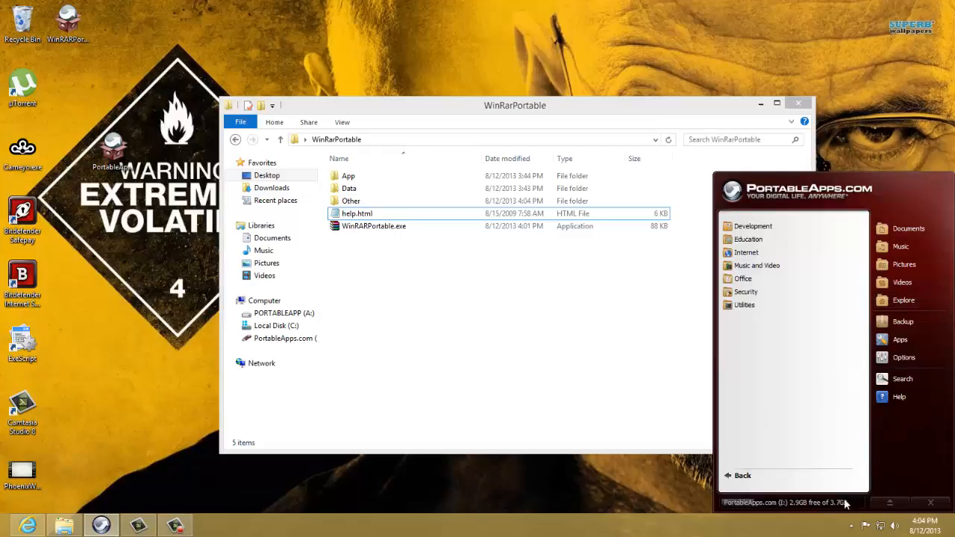
left_click(746, 475)
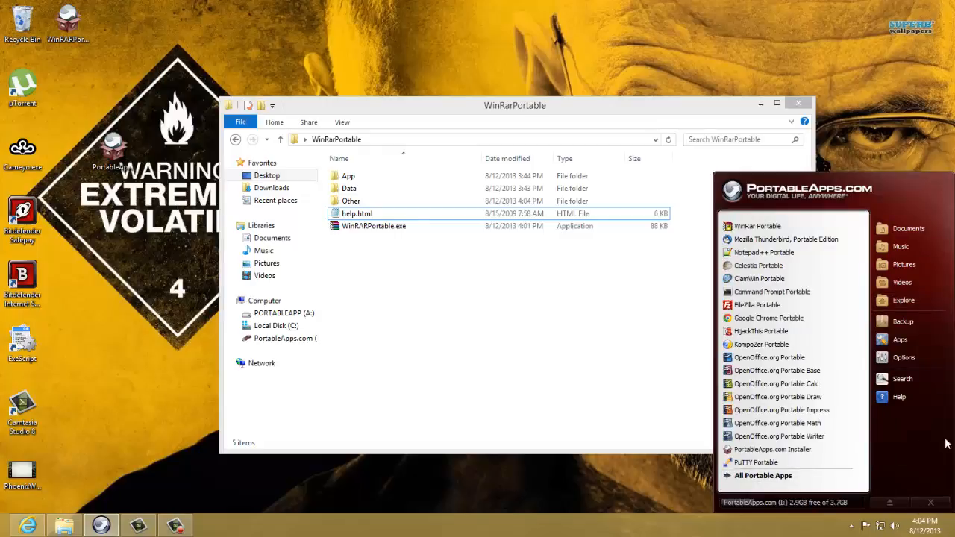
left_click(900, 339)
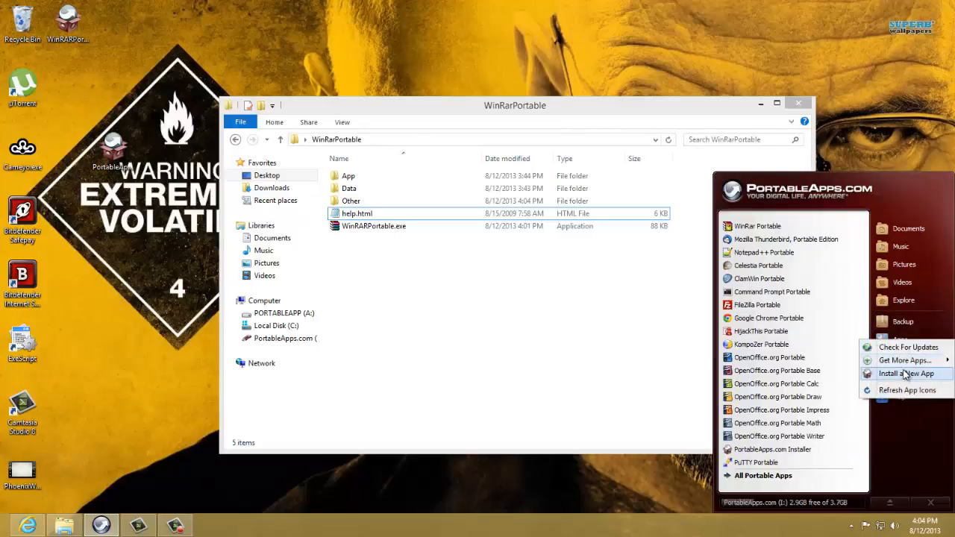
left_click(906, 375)
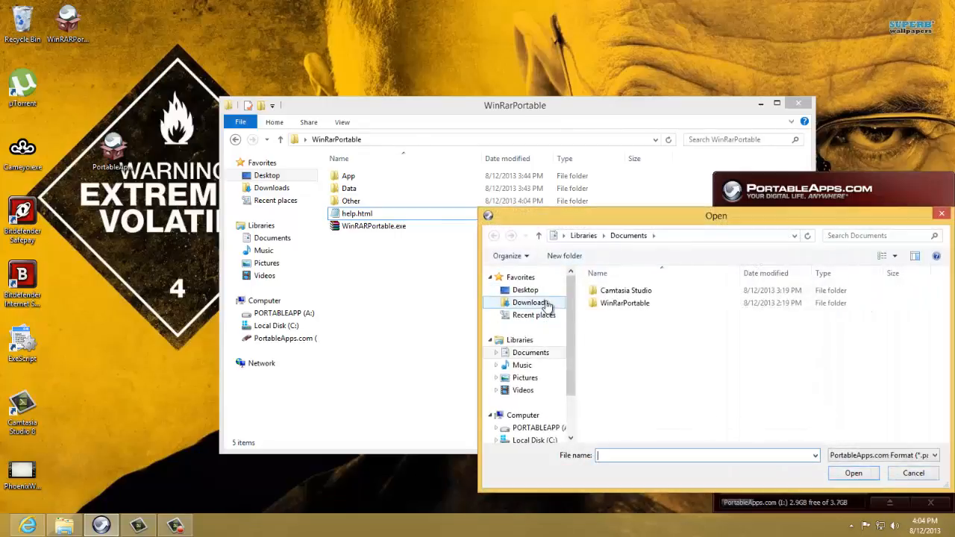
left_click(552, 291)
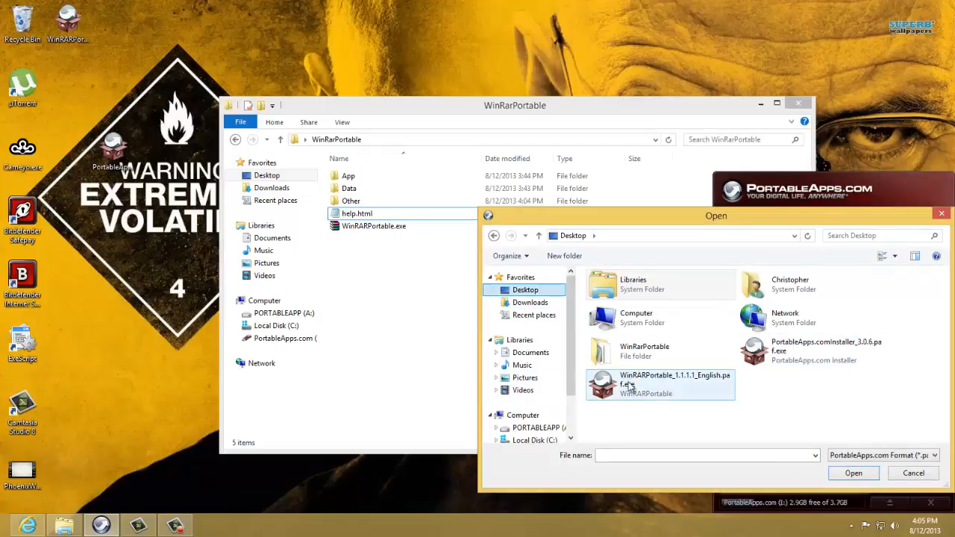
double_click(662, 393)
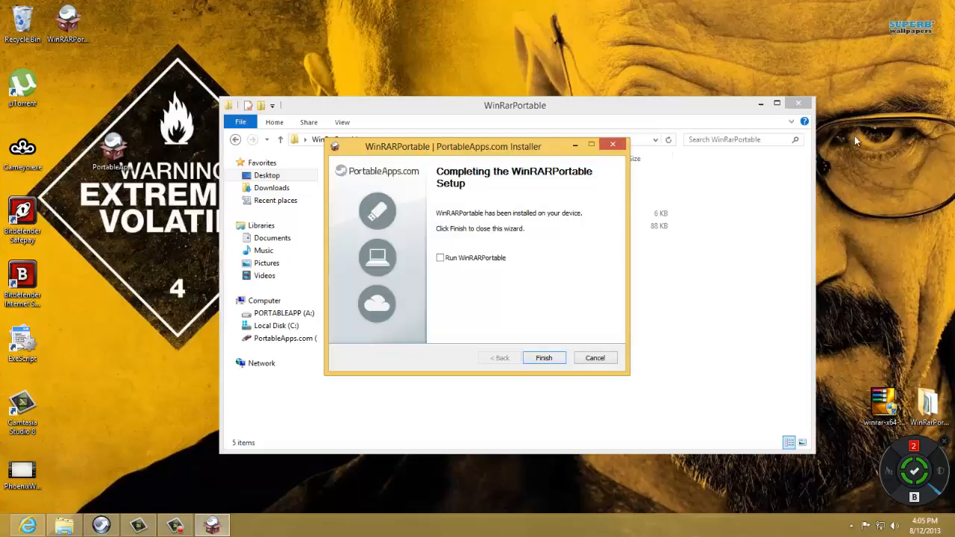
left_click(545, 358)
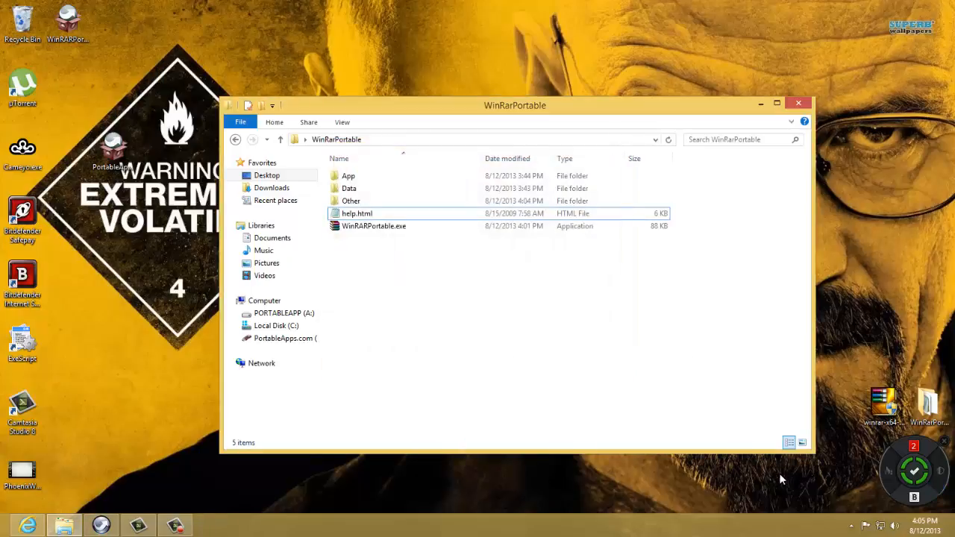
Launch WinRARPortable from the platform's Utilities category, close the WinRarPortable folder window, and reposition WinRAR on the desktop.
left_click(101, 525)
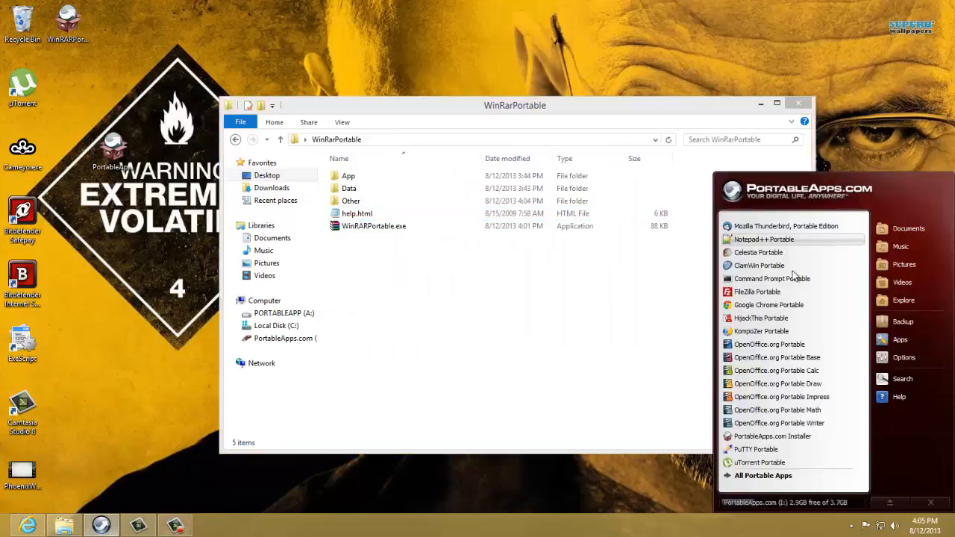
left_click(796, 477)
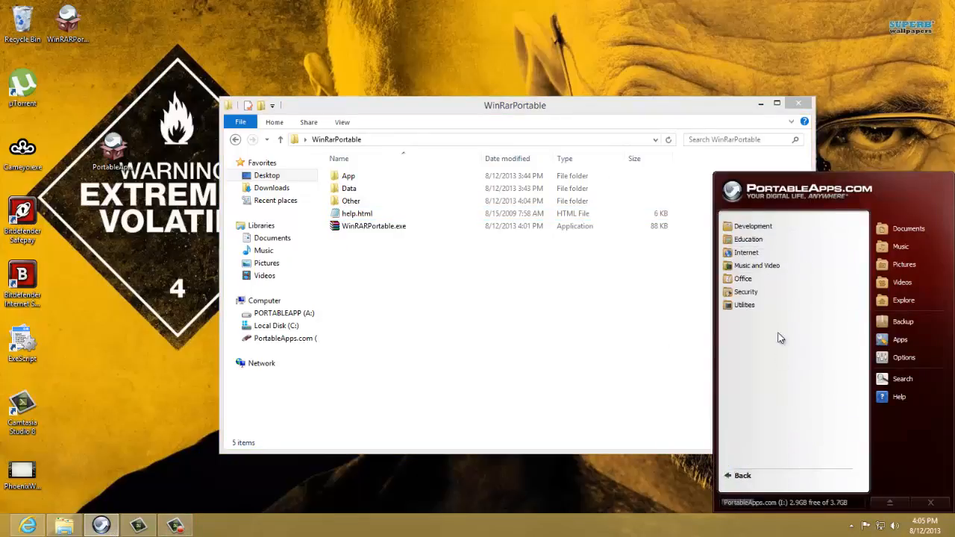
left_click(764, 305)
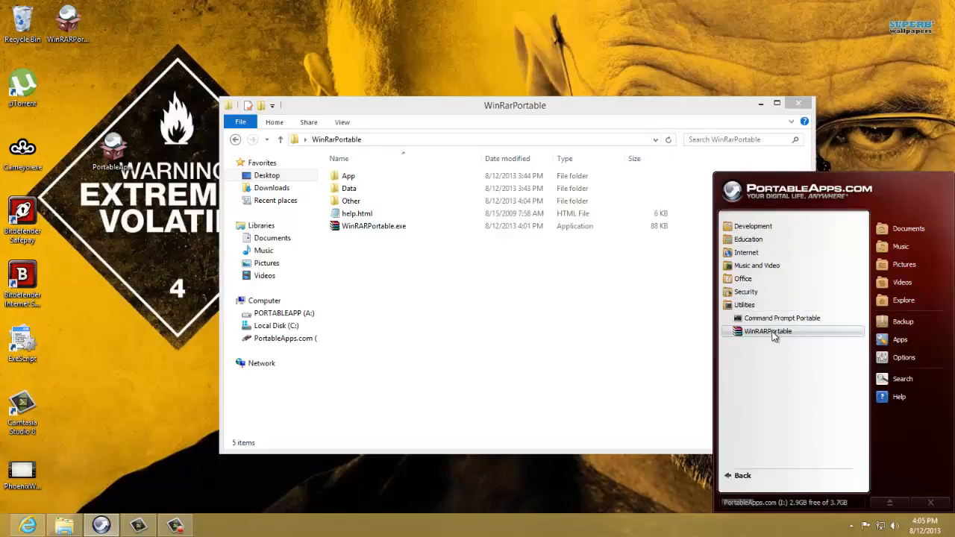
left_click(774, 330)
left_click(799, 102)
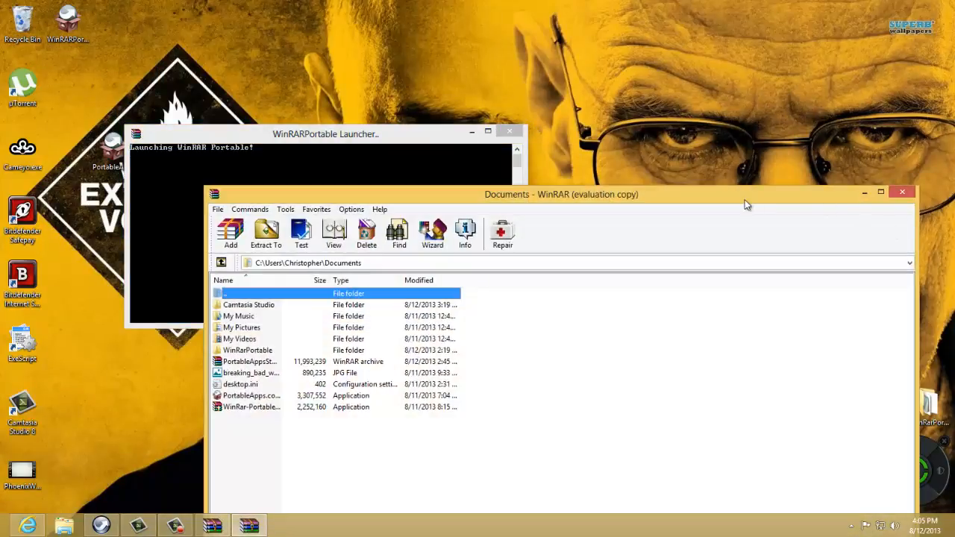
left_click_drag(746, 204, 659, 78)
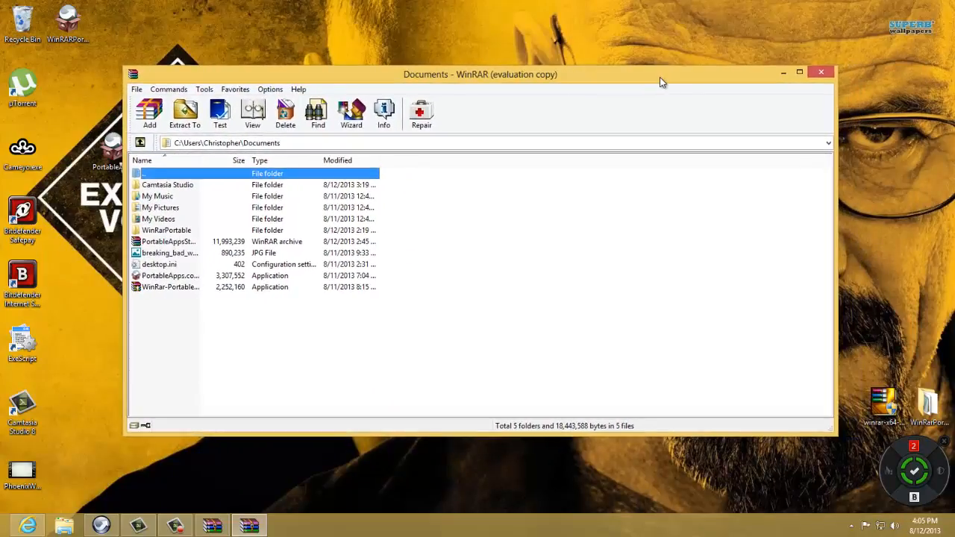